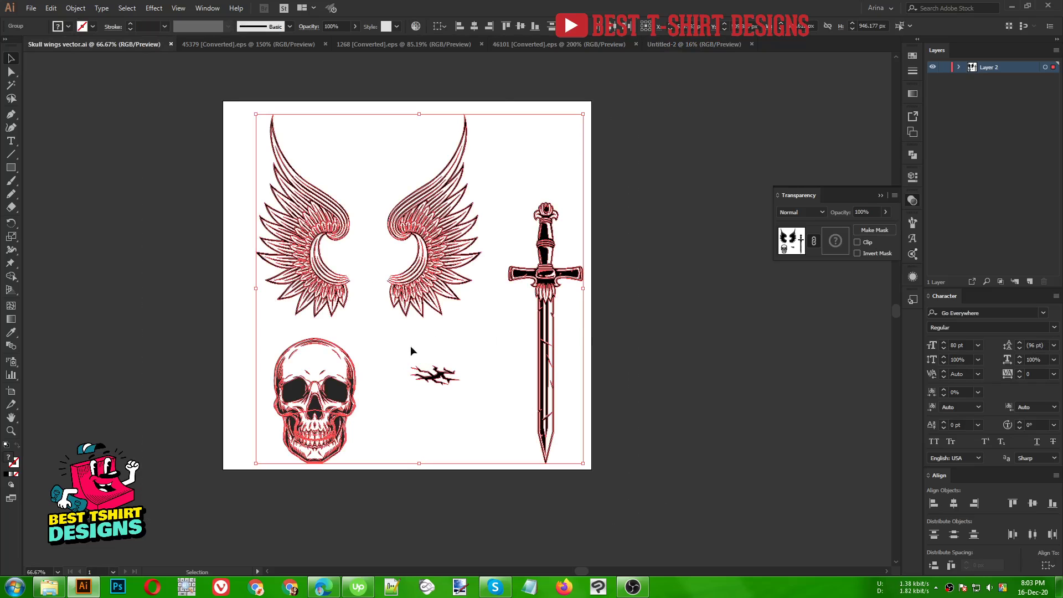
Review the crack, skull and wing artwork in the open EPS documents and return to Skull wings vector.ai.
click(423, 320)
click(232, 50)
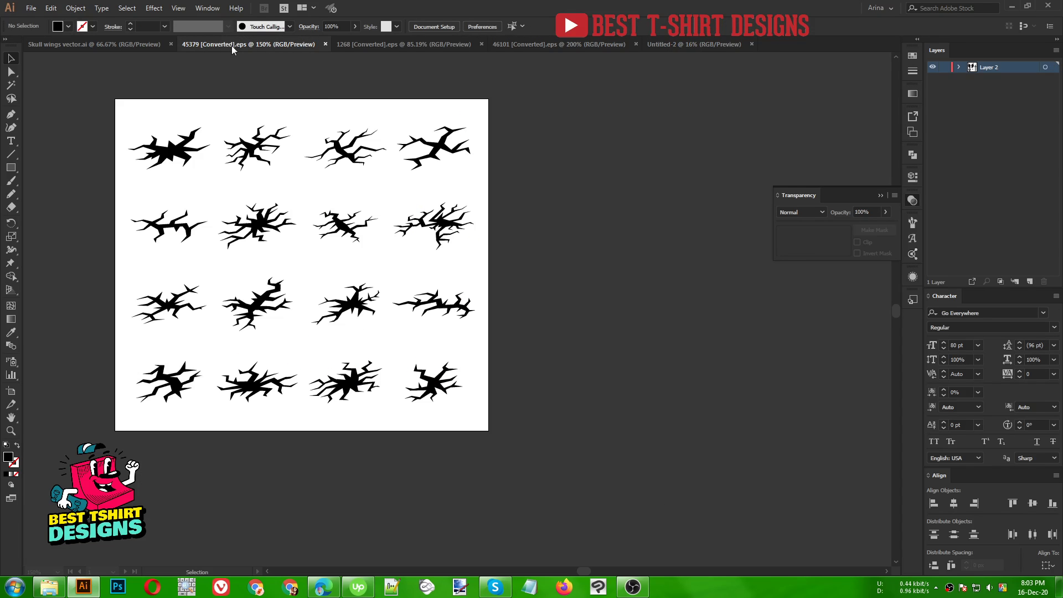
click(356, 46)
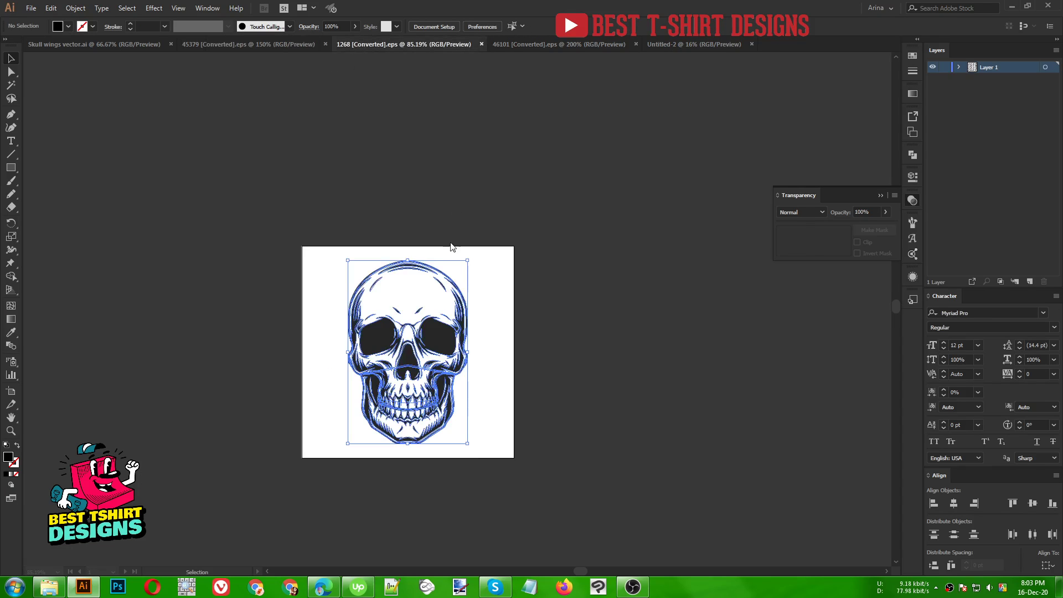
key(ctrl+Tab)
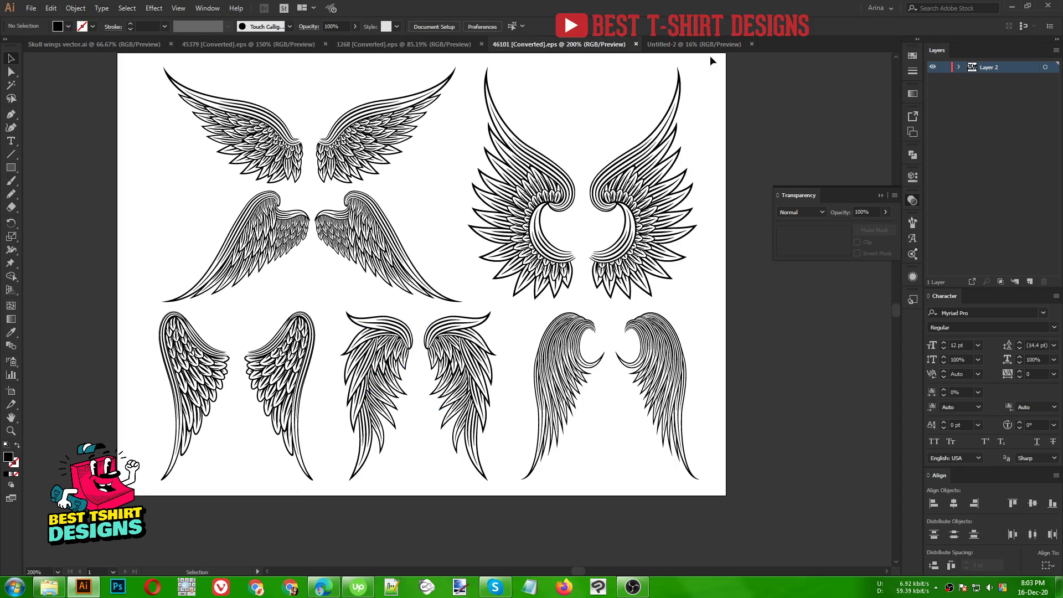
click(93, 46)
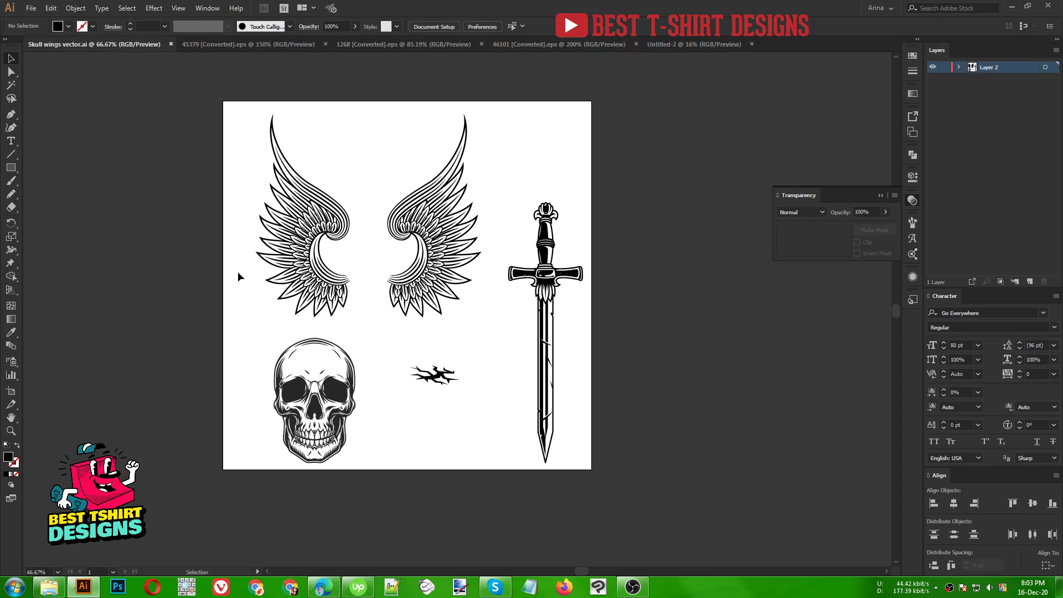
Copy the wings, skull, sword and crack artwork from Skull wings vector.ai into Untitled-2 and place it beside the artboard.
drag(230, 108, 612, 453)
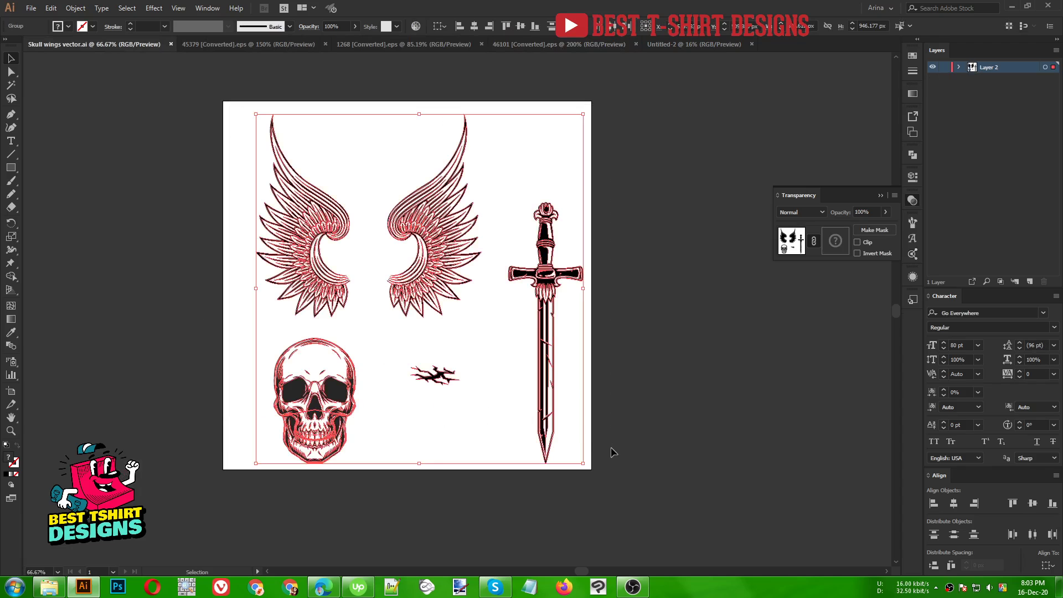
click(686, 48)
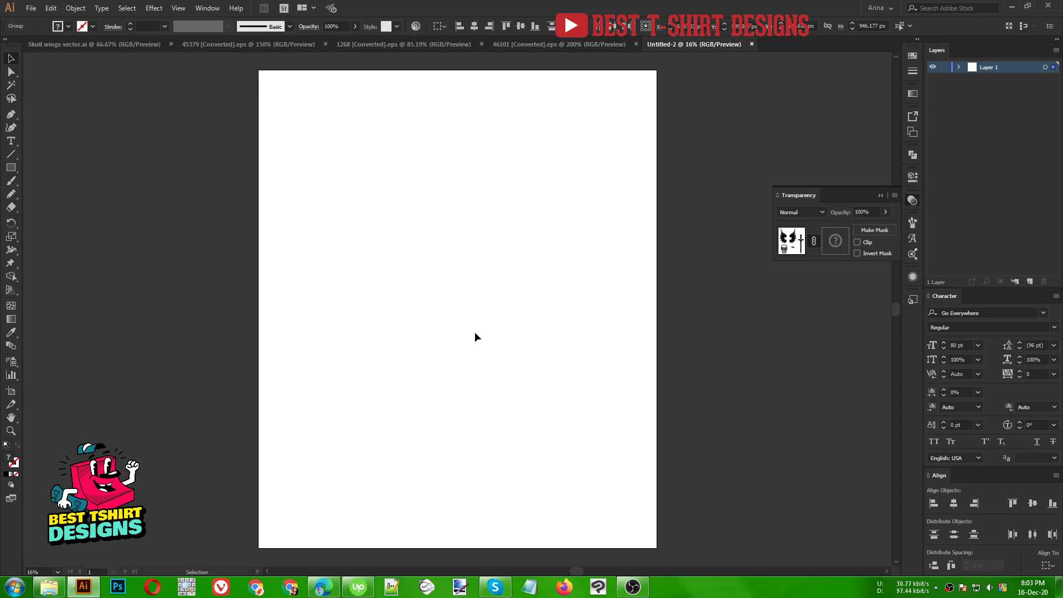
key(ctrl+v)
scroll(466, 348, up, 2)
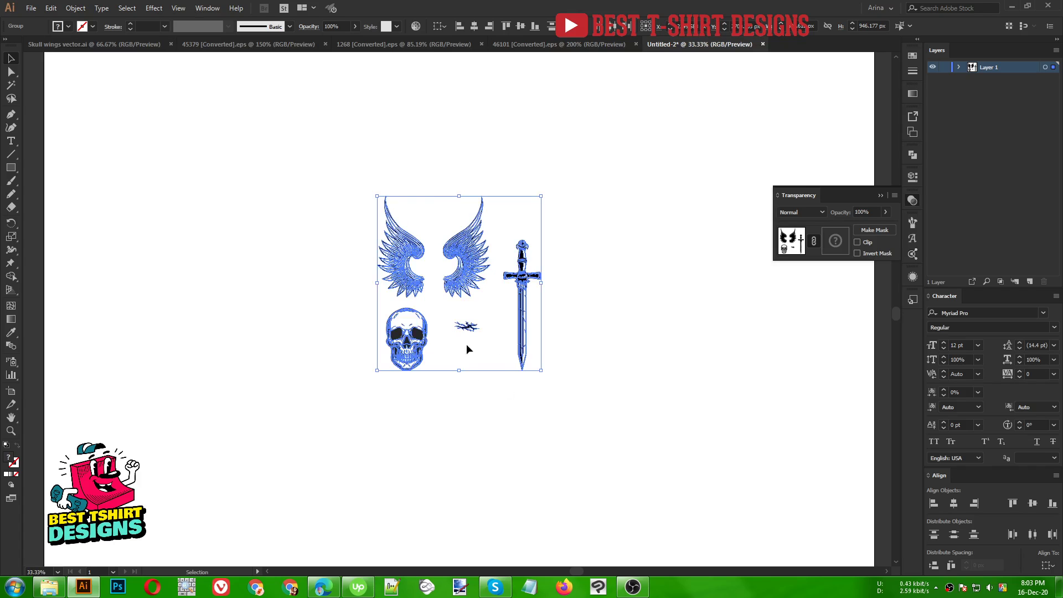
scroll(559, 396, down, 1)
drag(526, 302, 145, 299)
click(122, 420)
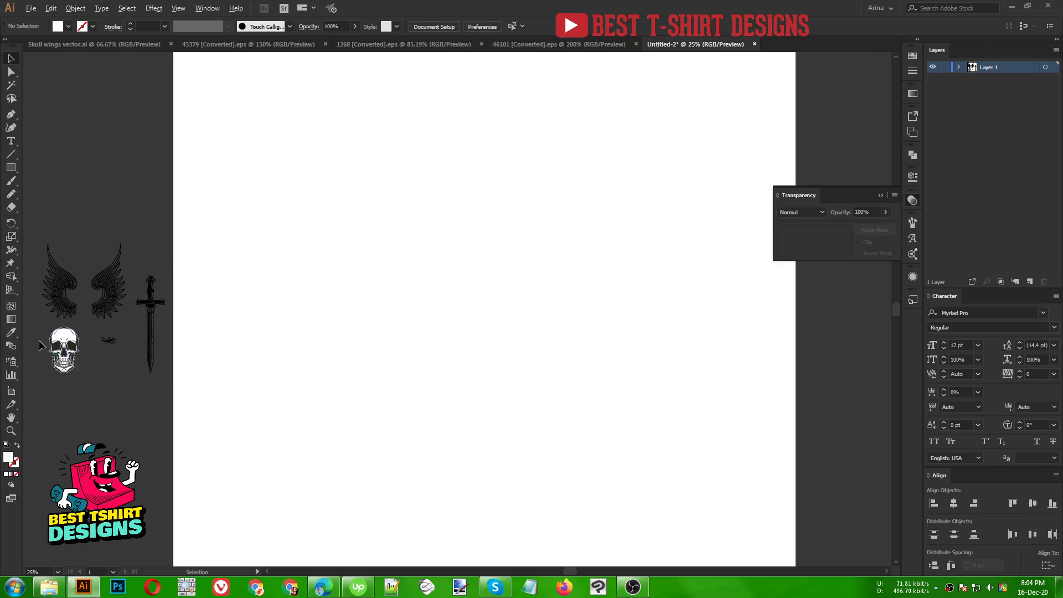
Move the wings, sword and crack together onto the artboard, leaving the skull outside it.
scroll(38, 345, up, 3)
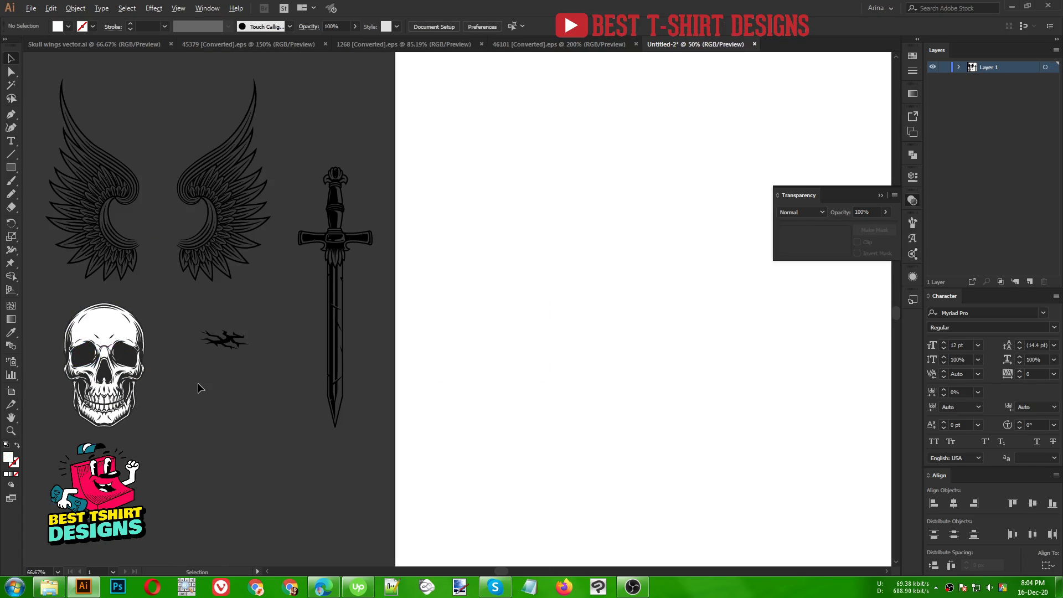
scroll(197, 387, down, 1)
drag(66, 169, 343, 471)
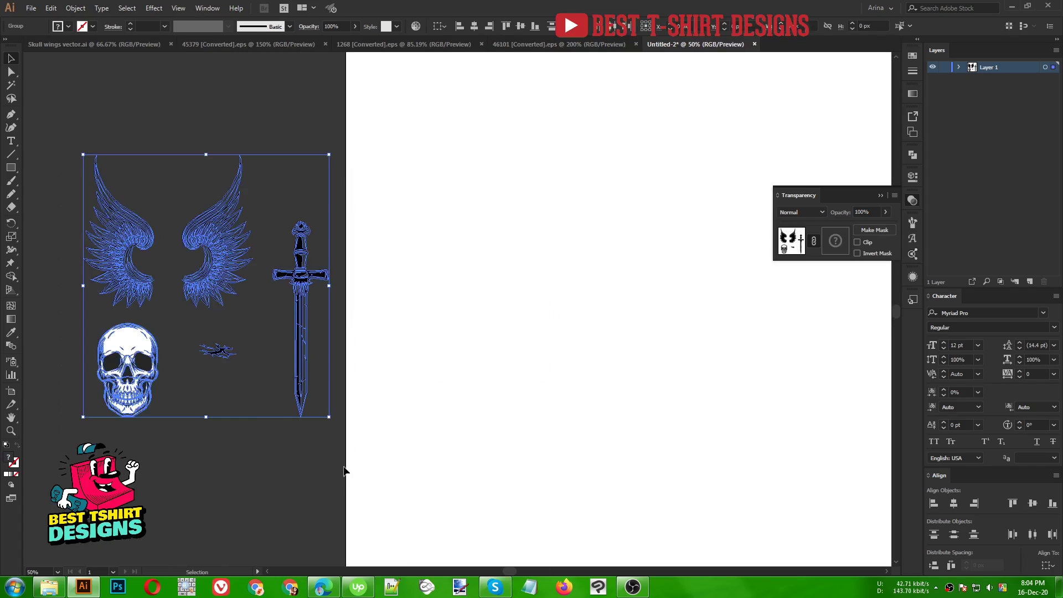
click(254, 447)
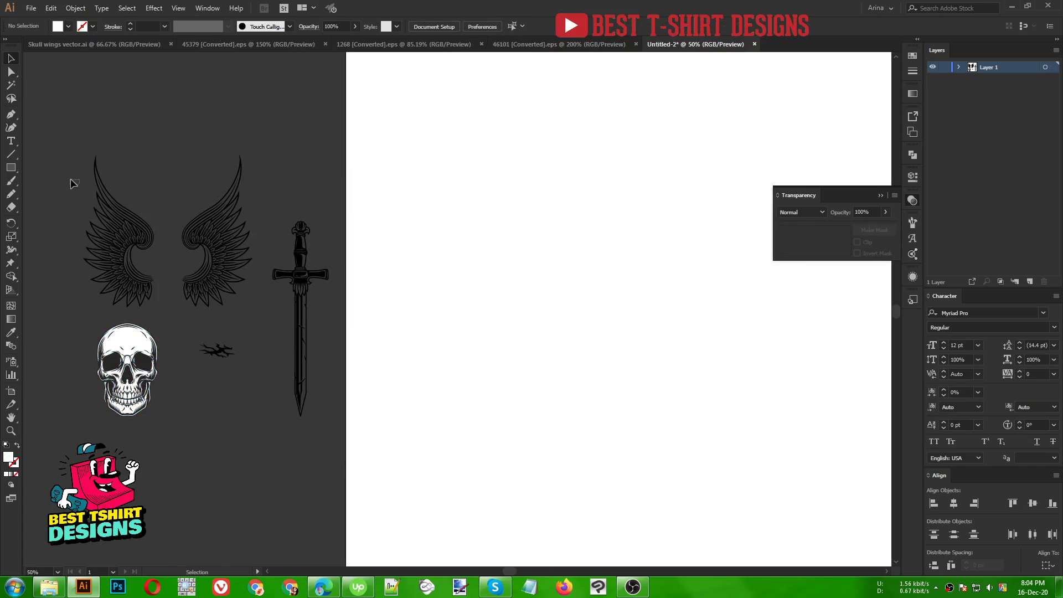
drag(72, 183, 334, 306)
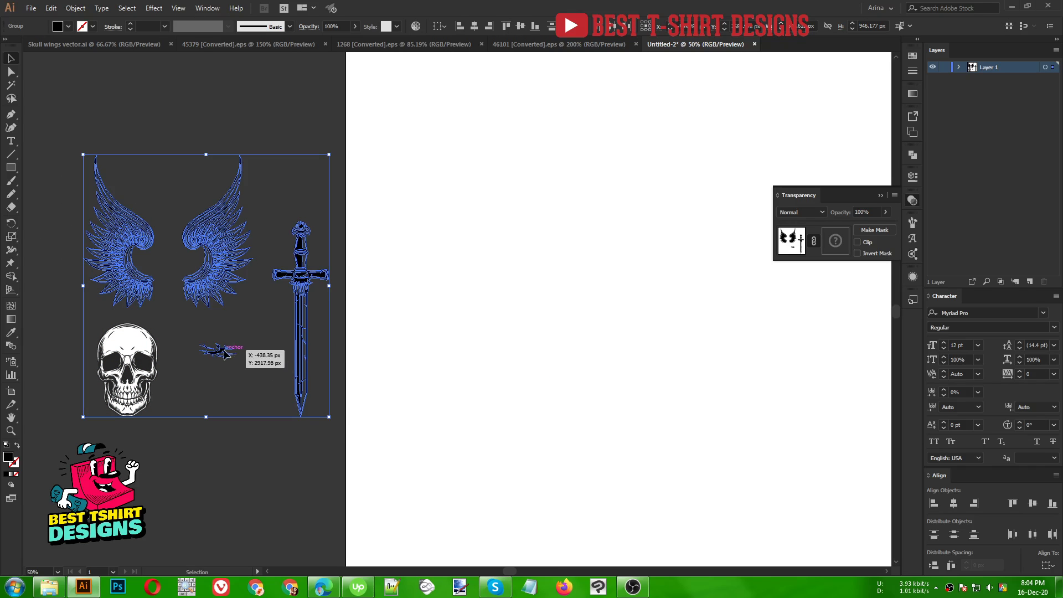
drag(225, 353, 614, 354)
click(71, 380)
Isolate the skull group, pull its lower jaw away from the upper skull and delete the jaw.
scroll(71, 380, up, 3)
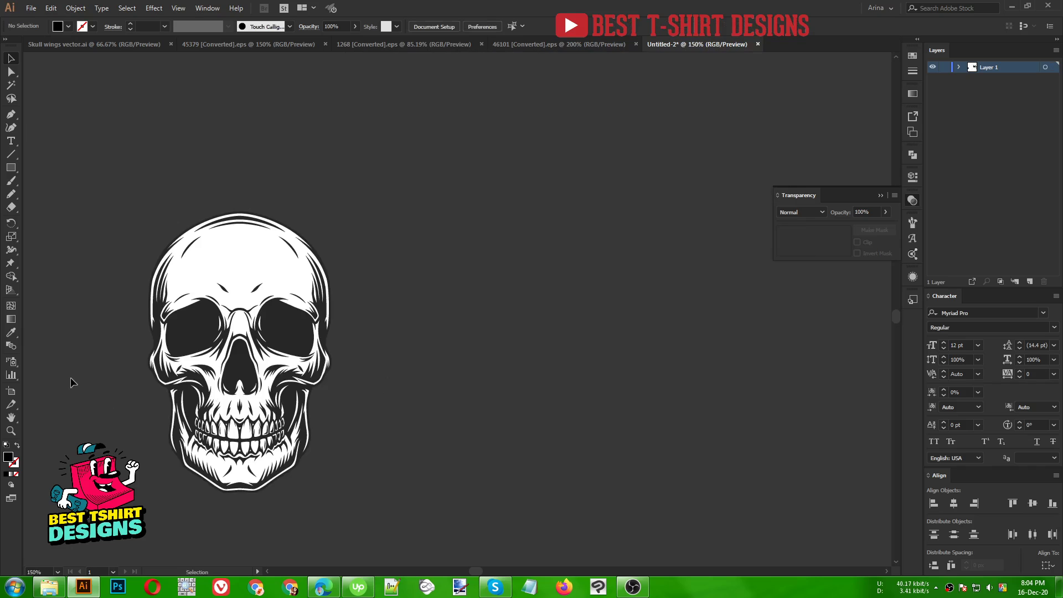
scroll(171, 416, up, 1)
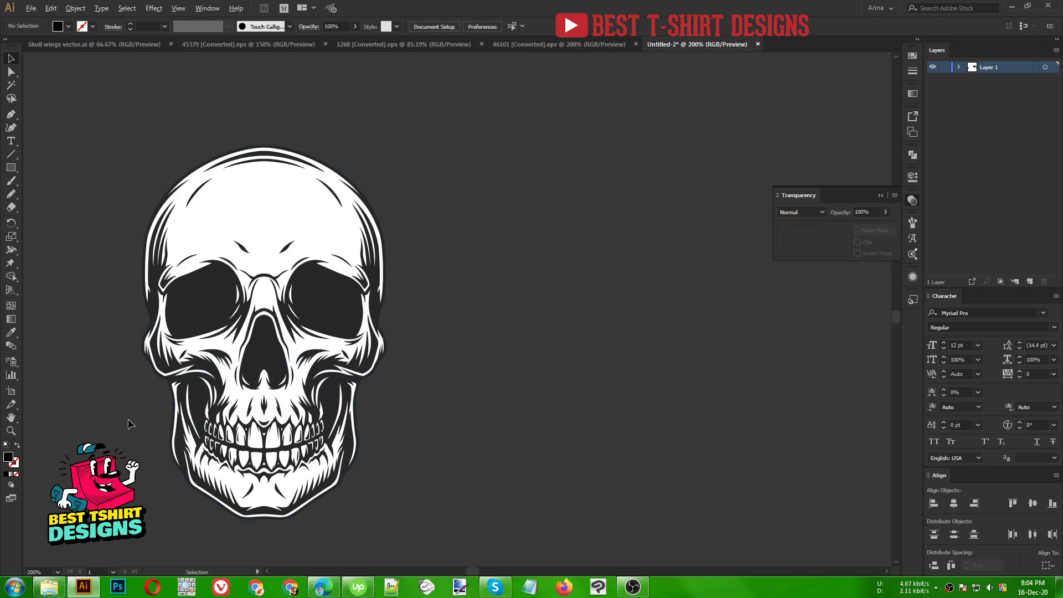
scroll(160, 436, up, 1)
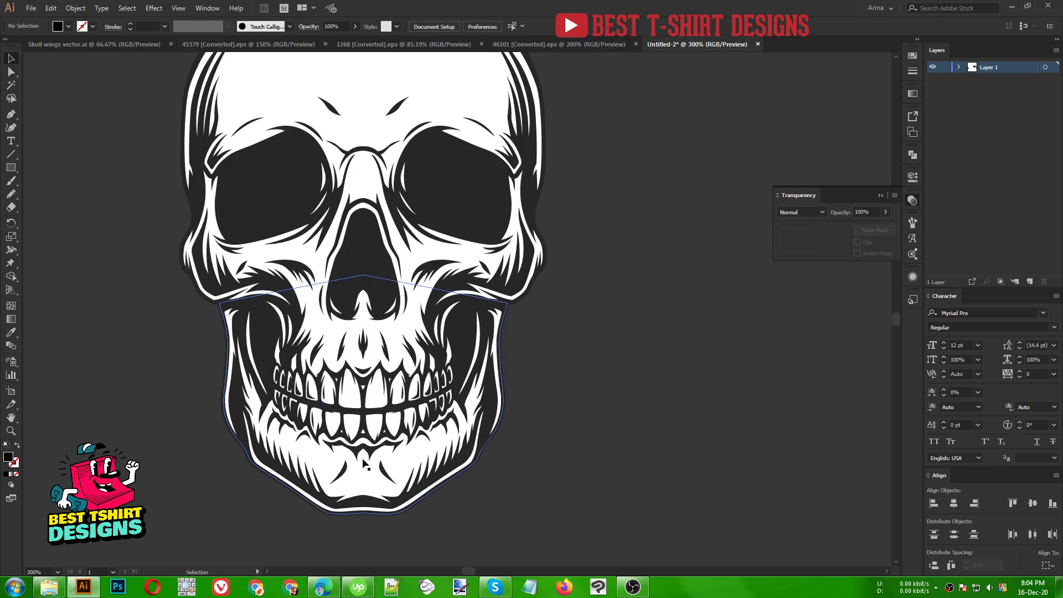
scroll(365, 465, down, 1)
double_click(354, 491)
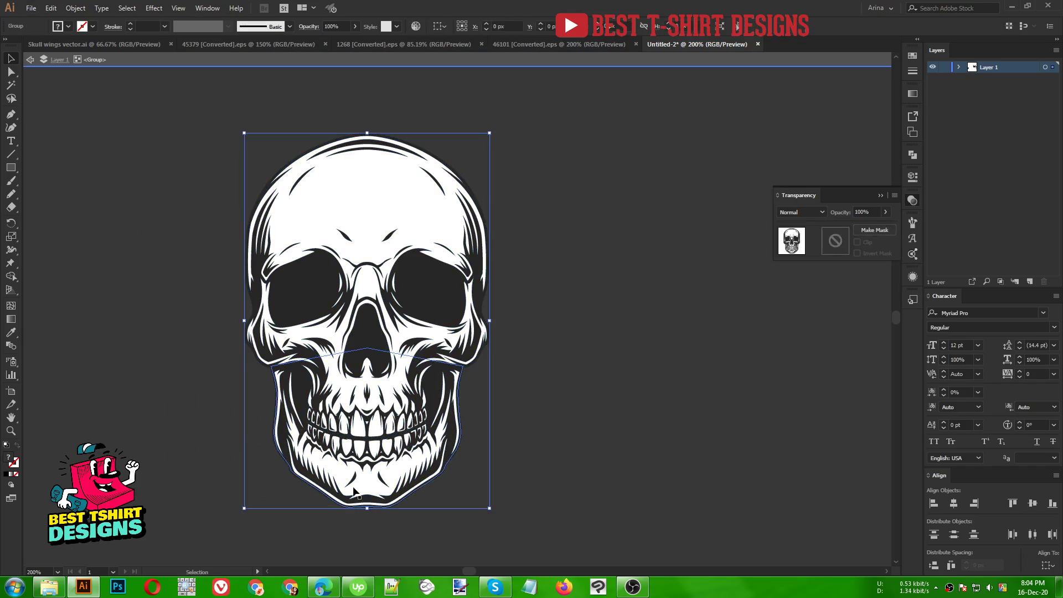
click(355, 487)
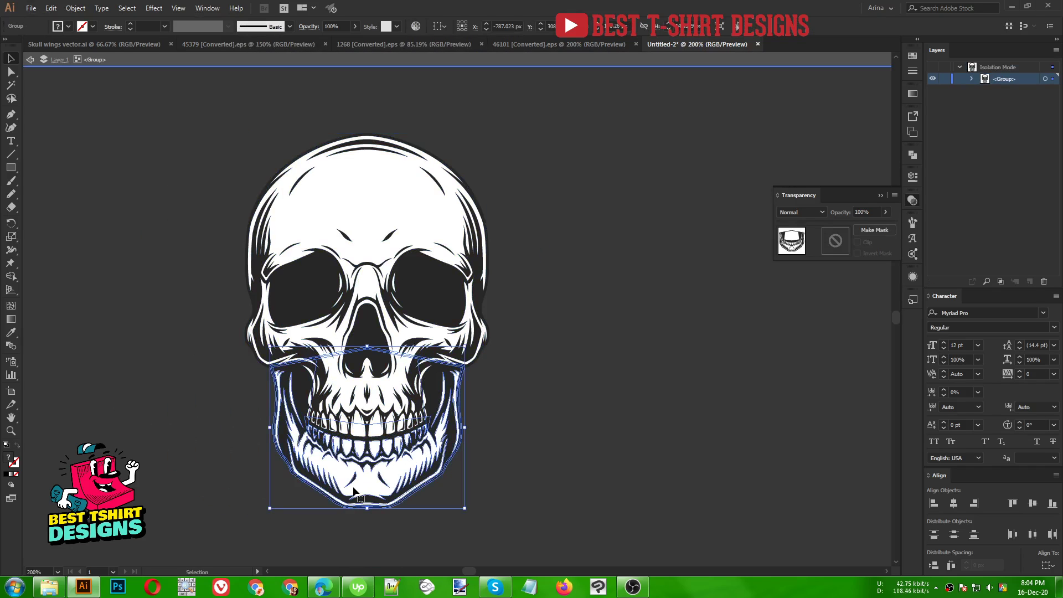
click(365, 313)
drag(375, 477, 646, 462)
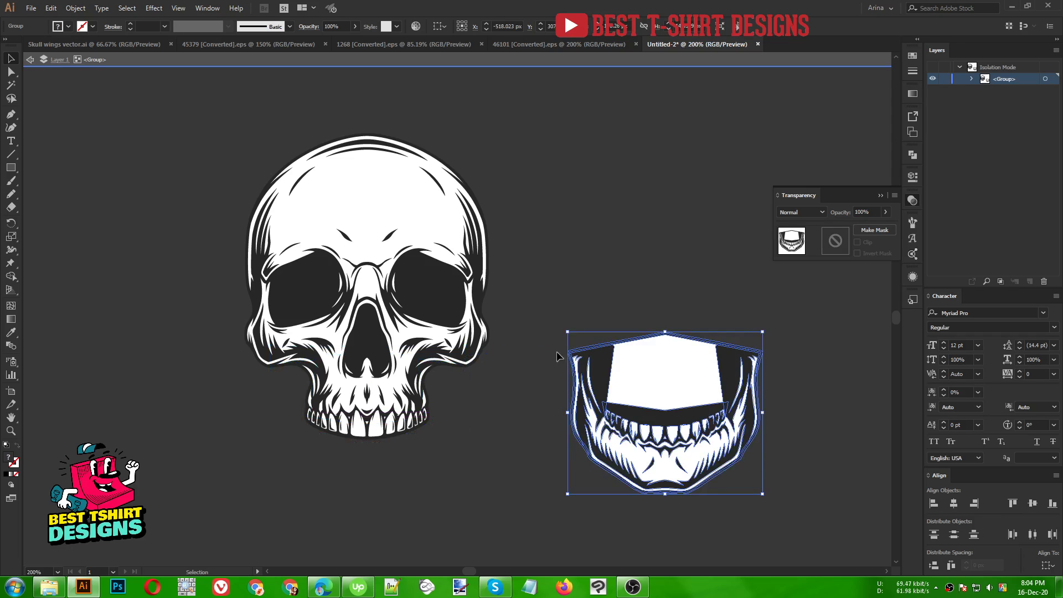
drag(552, 280, 782, 538)
key(Delete)
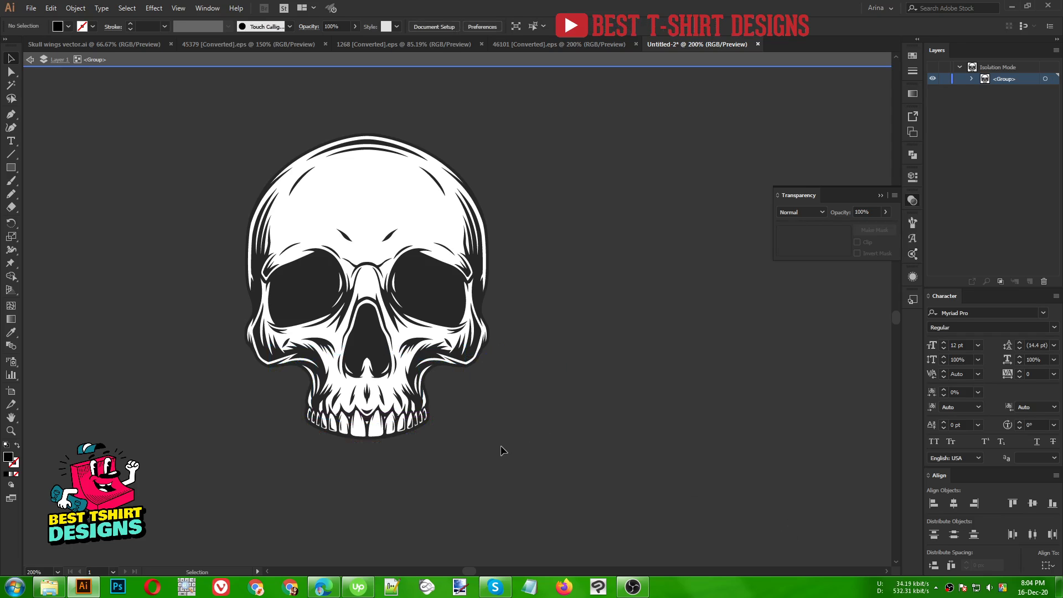
Try to cut the white areas out of the upper skull by selecting them with the Magic Wand.
click(368, 254)
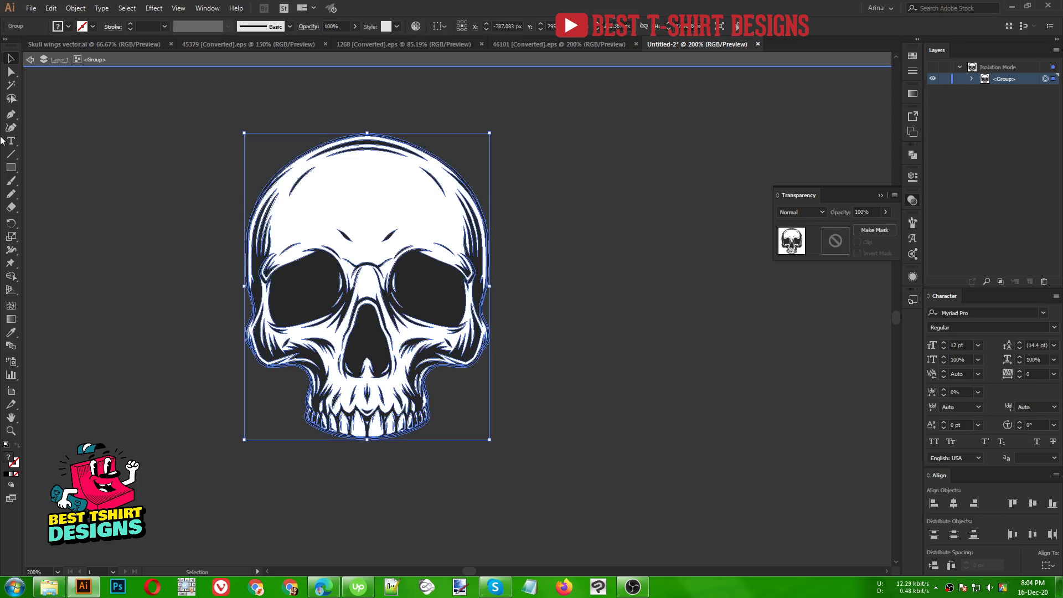
click(14, 89)
click(357, 189)
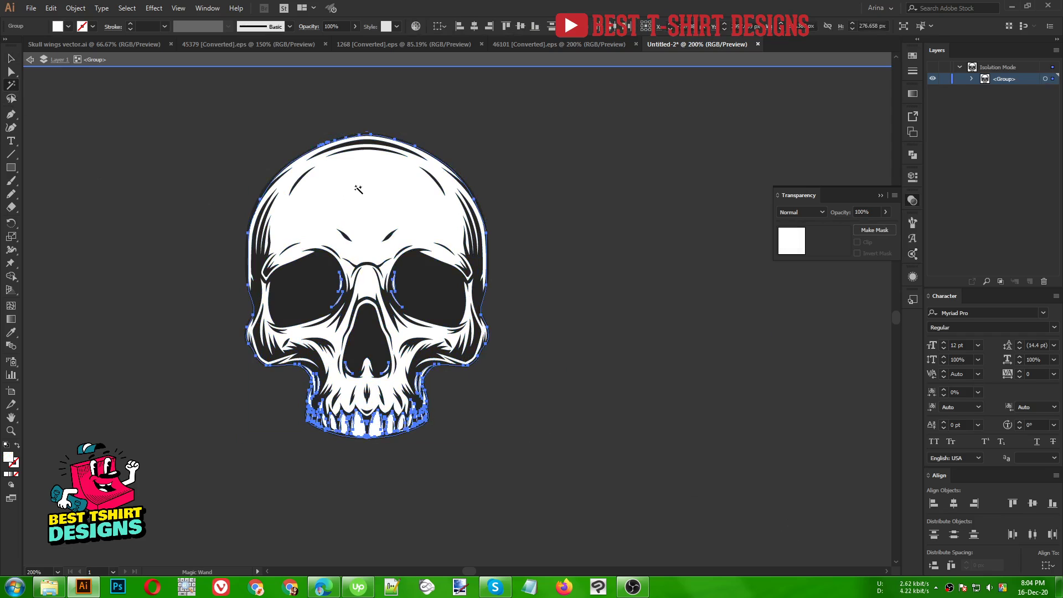
key(ctrl+z)
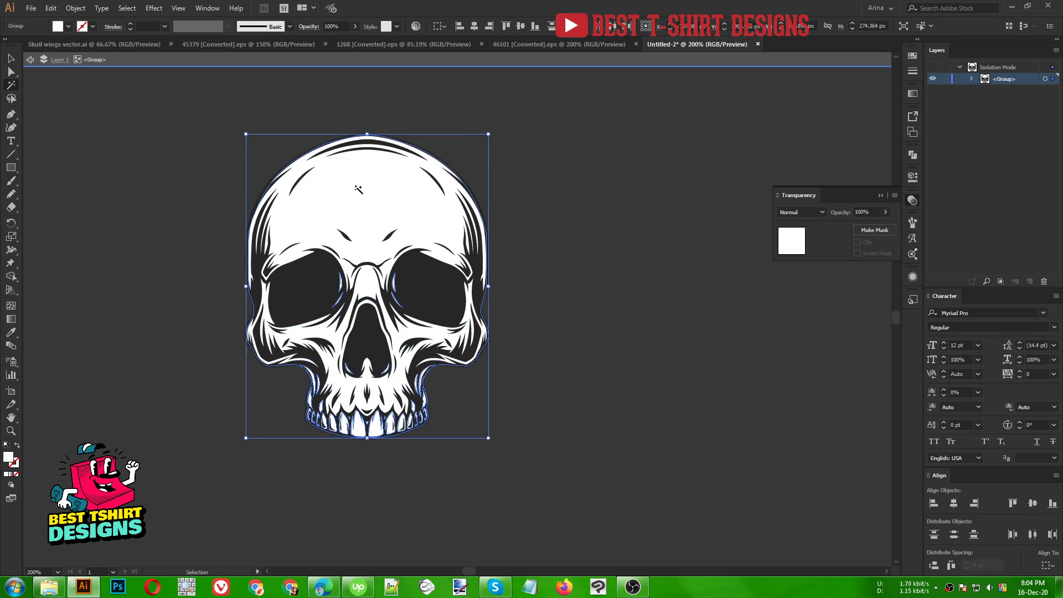
click(346, 202)
click(191, 592)
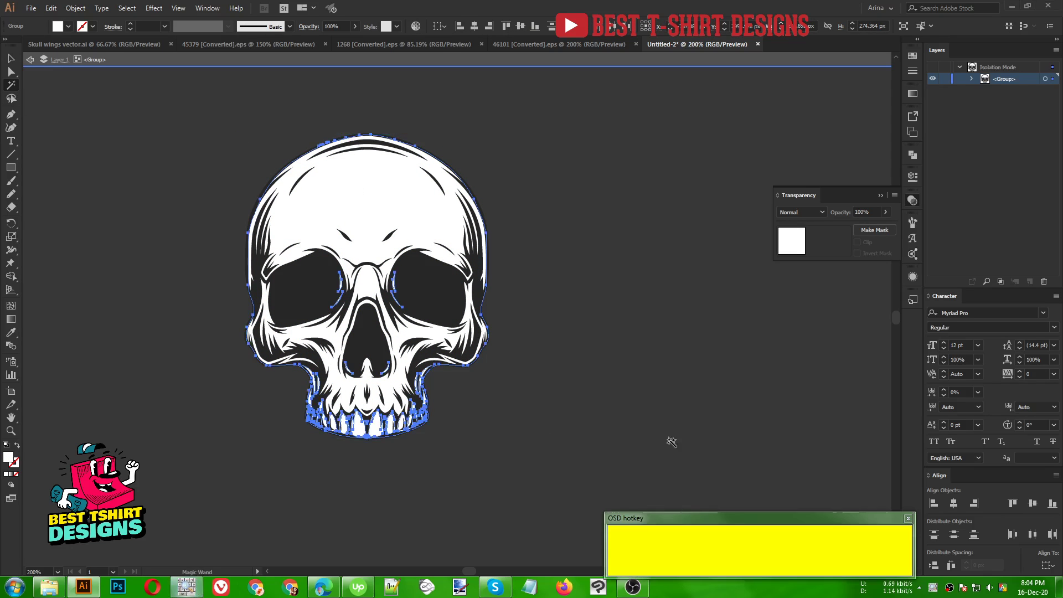
click(636, 380)
click(394, 213)
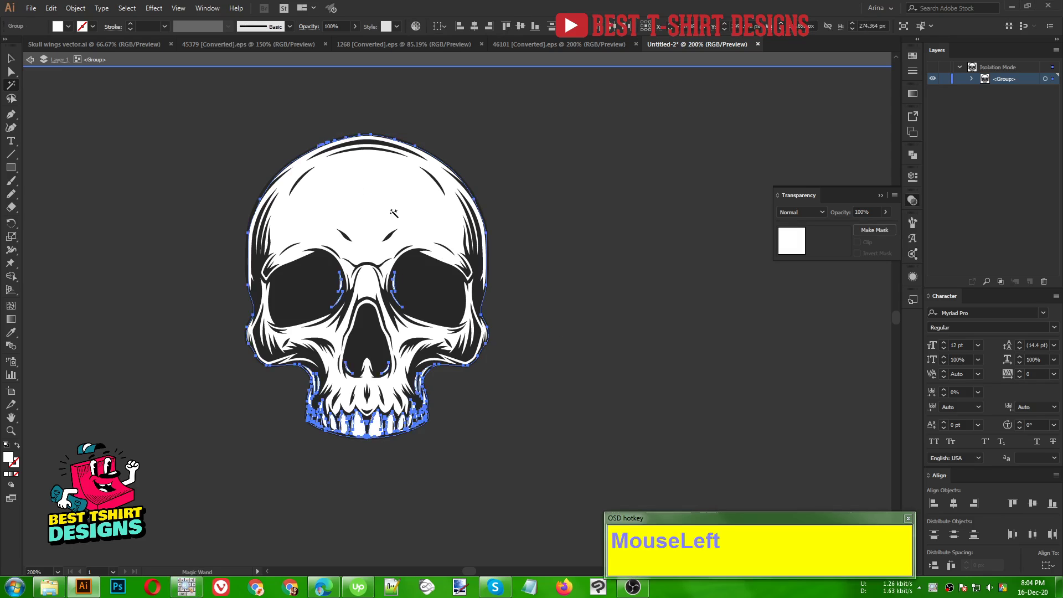
key(ctrl+x)
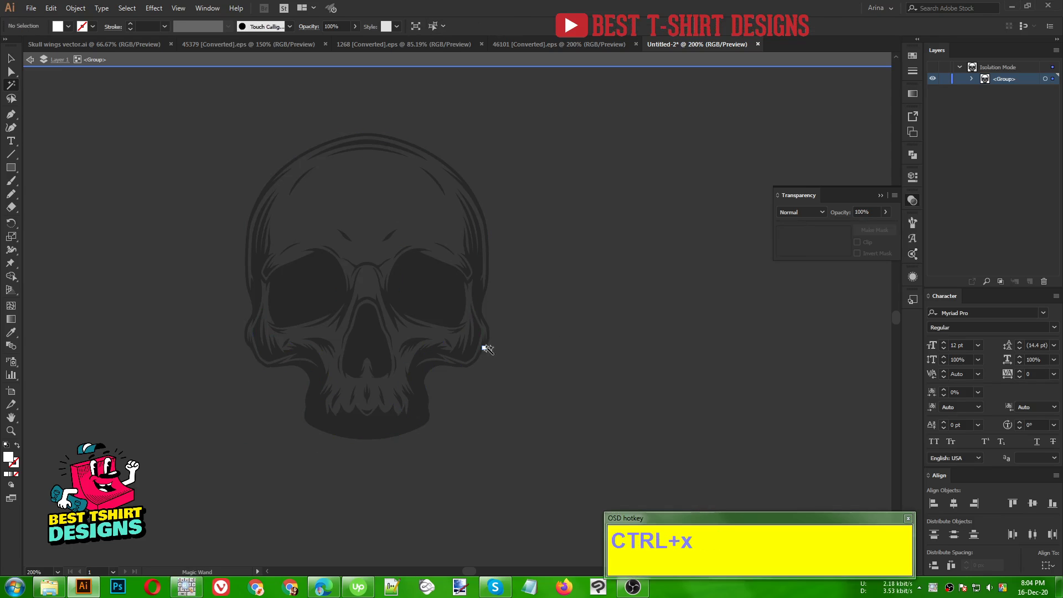
click(391, 415)
click(439, 446)
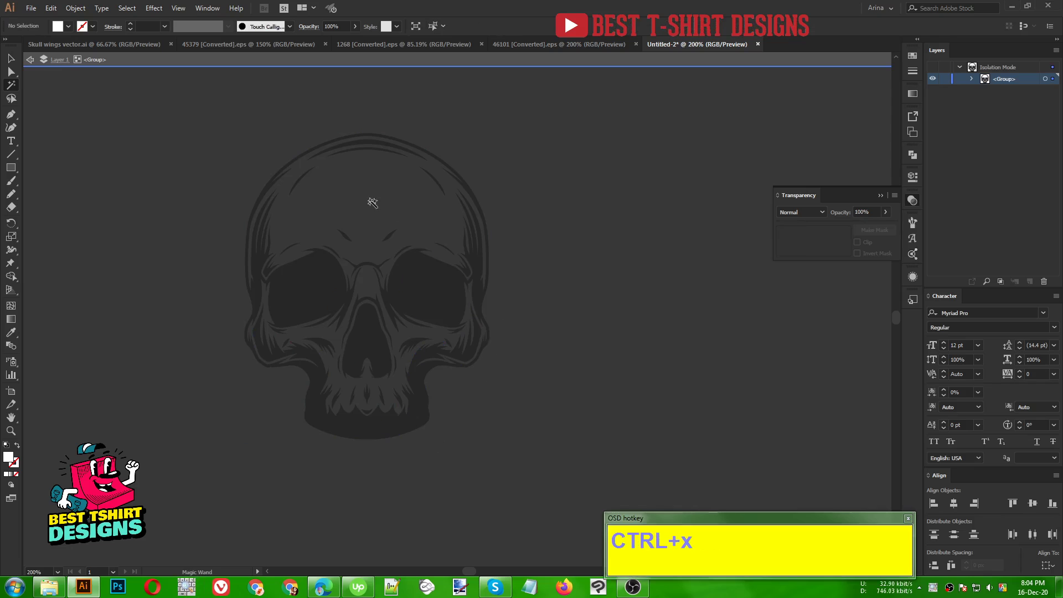
Inspect the remaining dark skull shape and undo cutting out the white areas.
key(v)
click(368, 432)
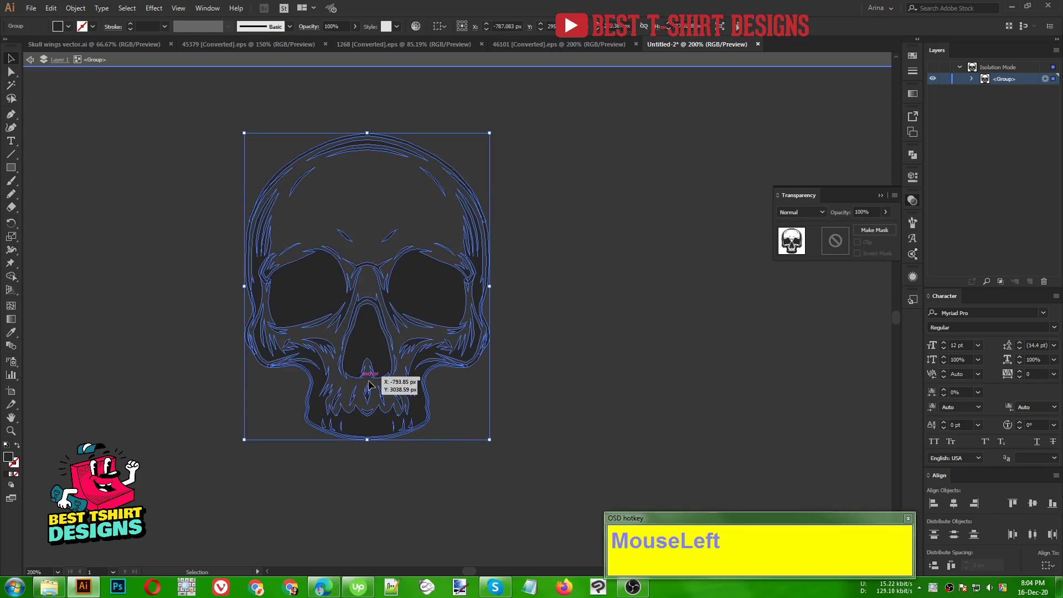
click(173, 367)
key(ctrl+z)
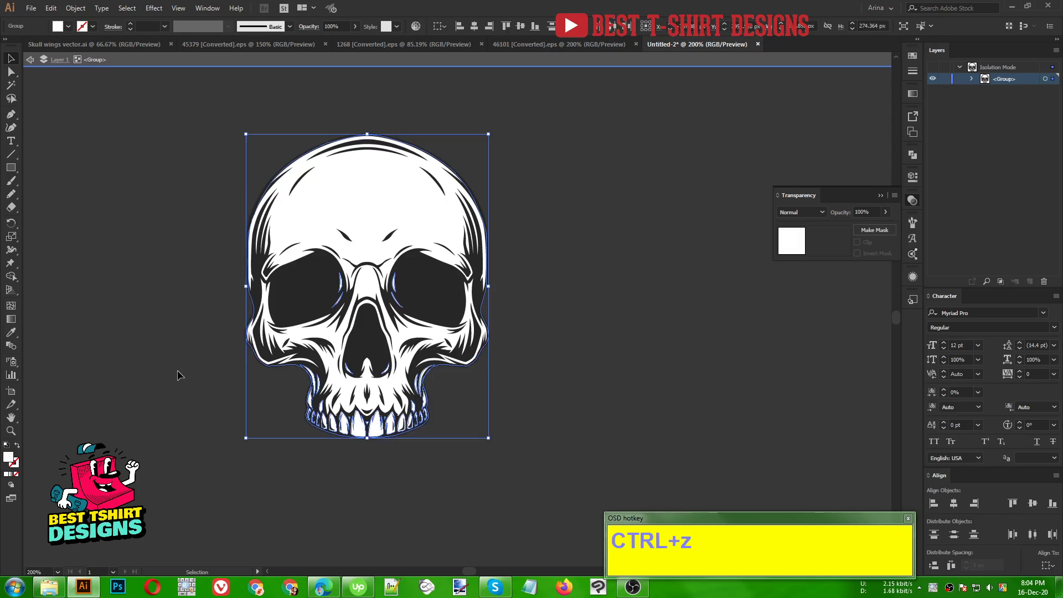
Apply the Pathfinder Trim operation to the whole upper skull.
click(568, 465)
drag(210, 115, 517, 493)
click(912, 155)
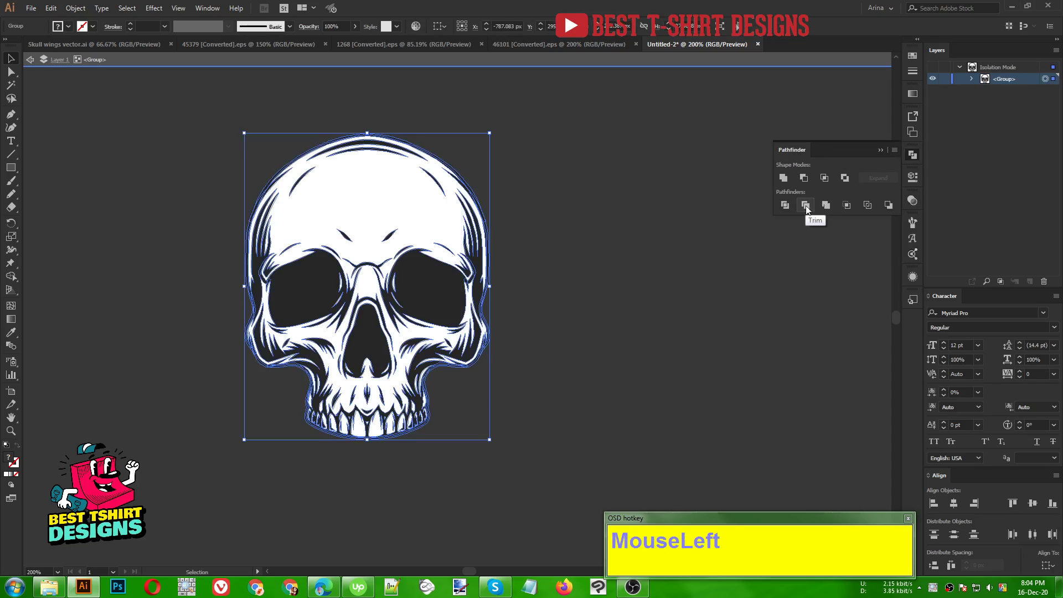
click(805, 205)
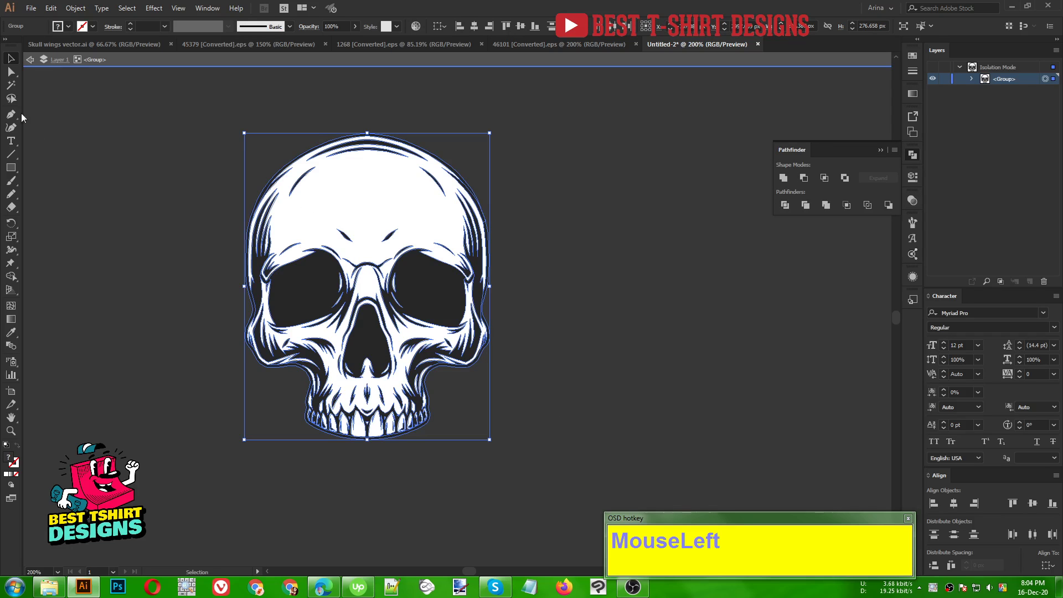
Delete all white areas of the trimmed skull using a Magic Wand selection, and exit isolation mode.
click(12, 87)
click(385, 189)
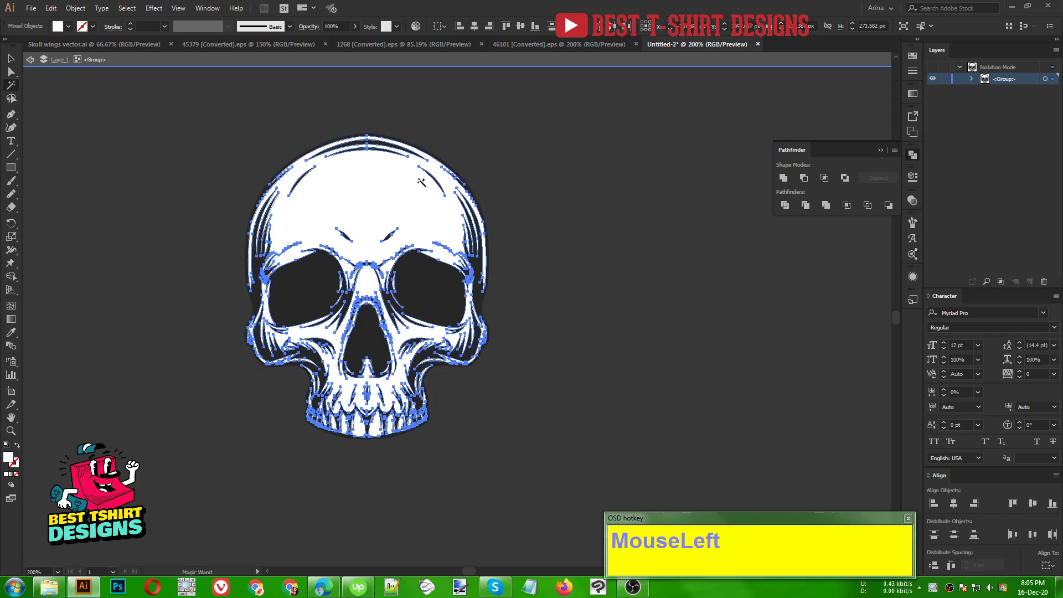
key(Delete)
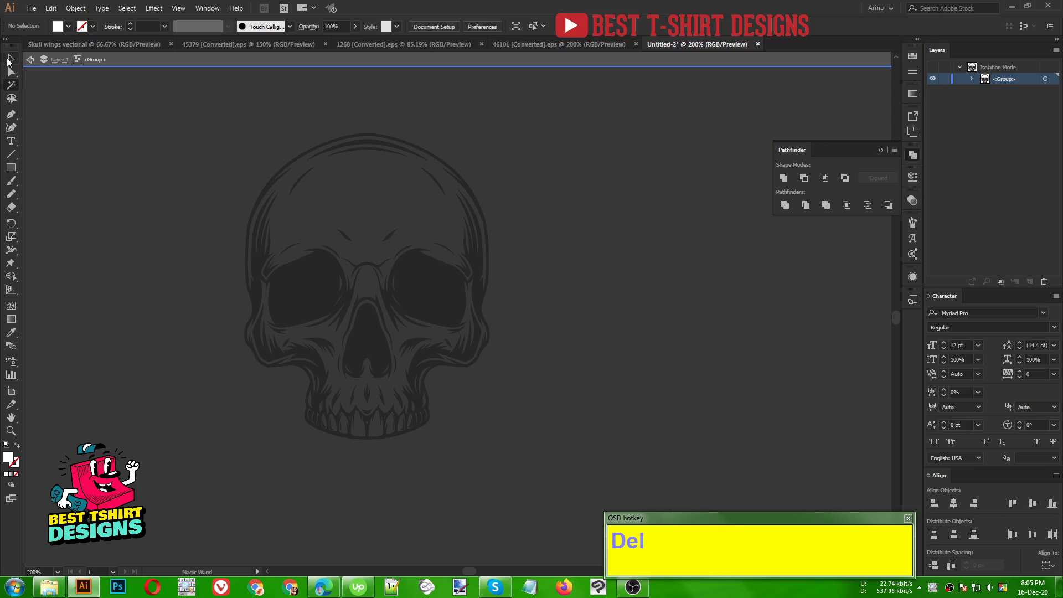
click(10, 59)
double_click(131, 225)
Fill the skull's remaining dark linework with solid black.
scroll(168, 279, down, 1)
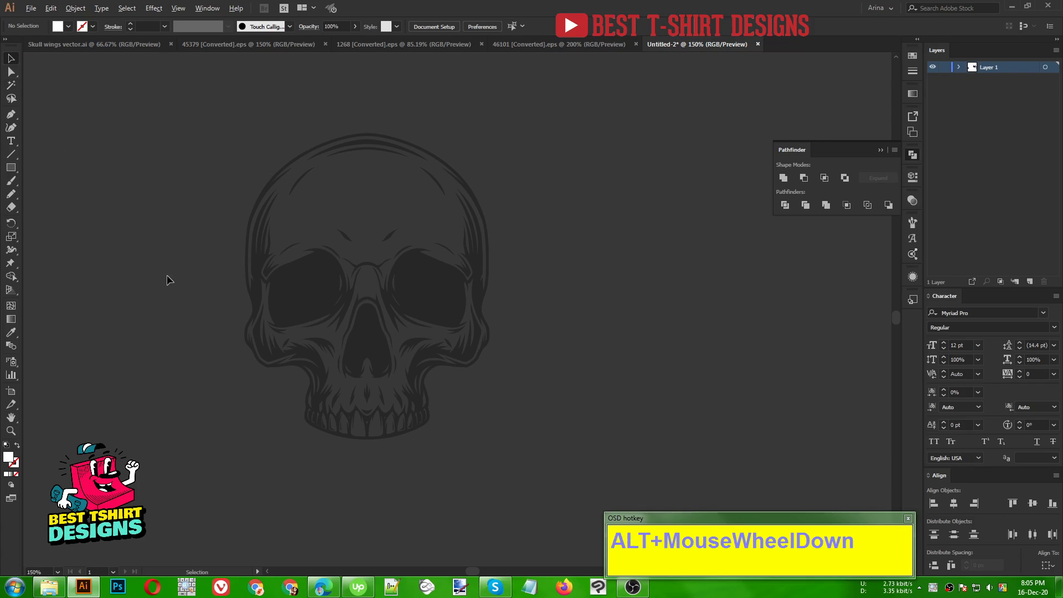
click(339, 280)
click(68, 26)
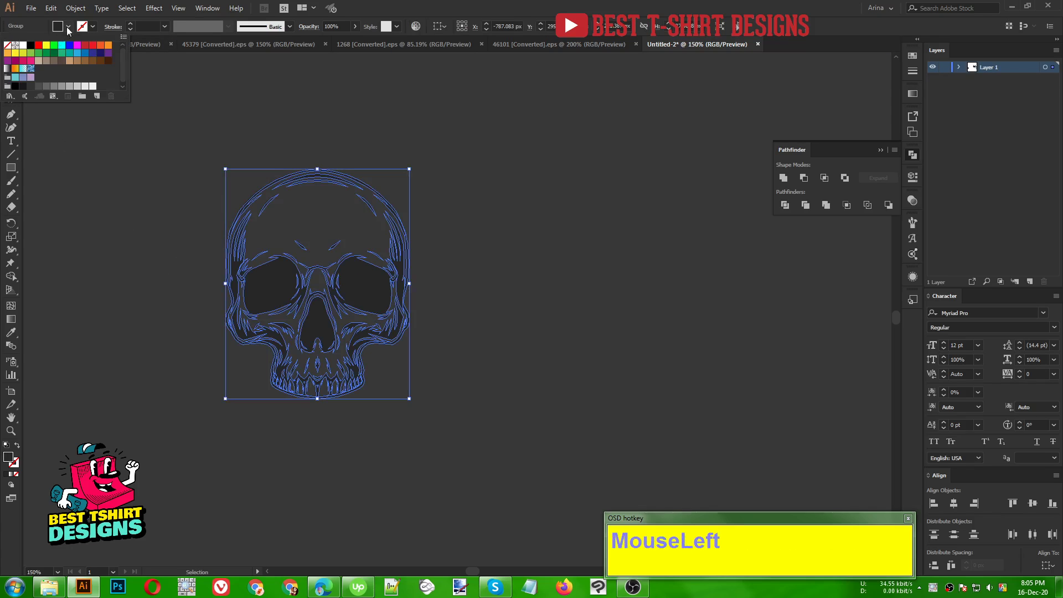
click(31, 45)
click(95, 237)
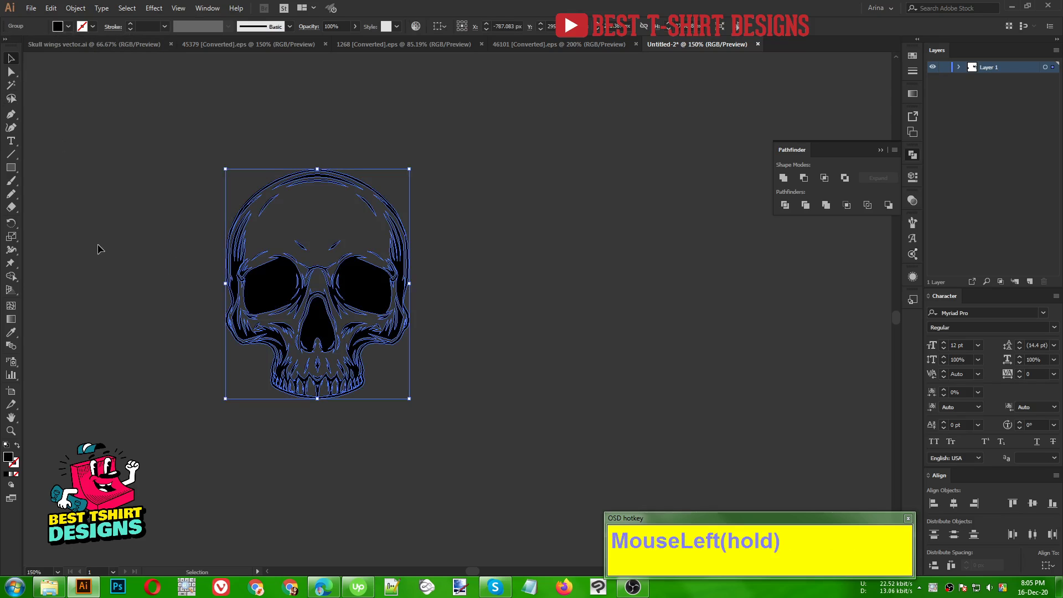
Move the skull onto the white artboard, below the crack and between the wings and the sword.
click(98, 246)
scroll(97, 249, down, 2)
scroll(99, 249, down, 1)
drag(171, 256, 617, 338)
click(730, 348)
scroll(732, 337, up, 2)
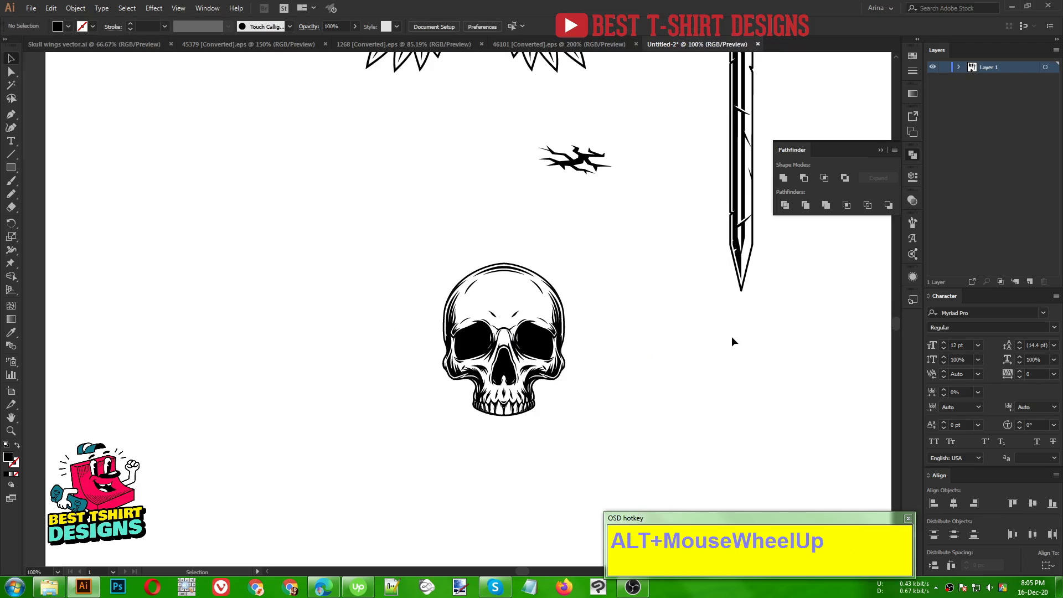
Move the sword over the middle of the skull with its tip below the teeth.
click(562, 369)
scroll(303, 342, down, 2)
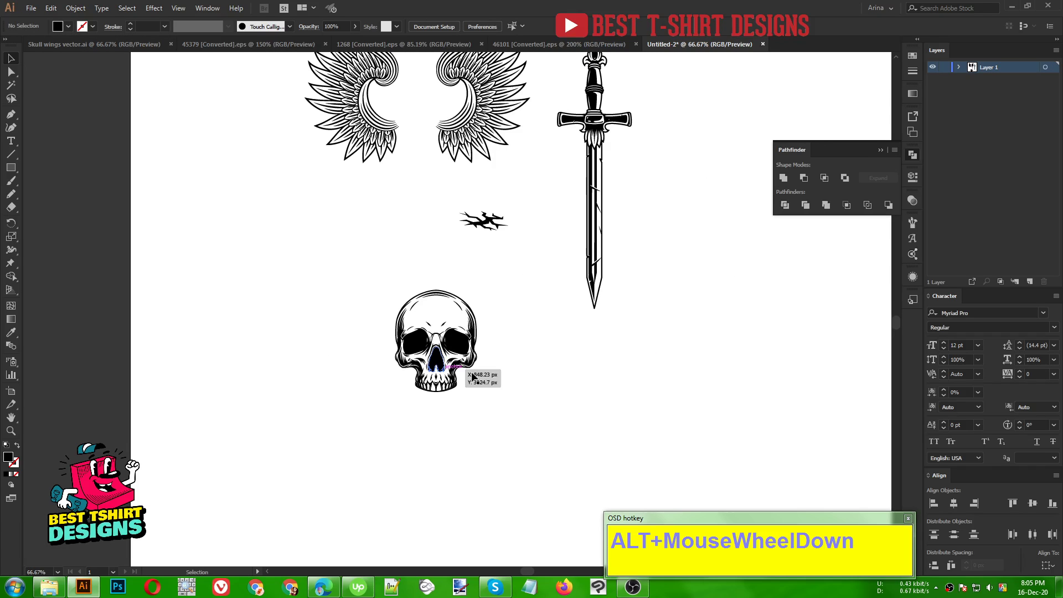
scroll(562, 381, up, 1)
scroll(562, 379, up, 1)
scroll(553, 375, down, 2)
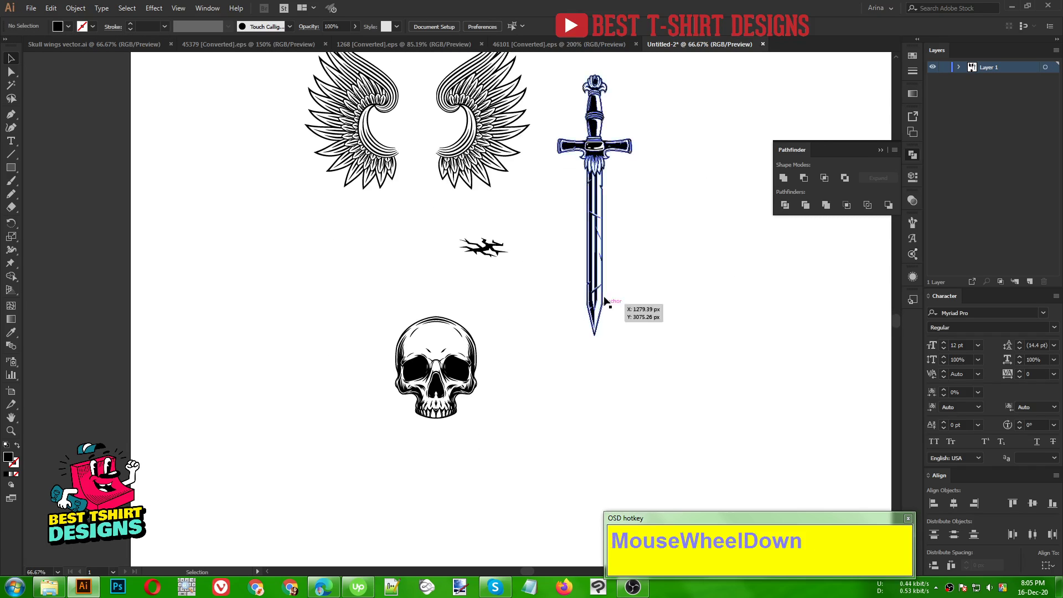
drag(601, 297, 447, 426)
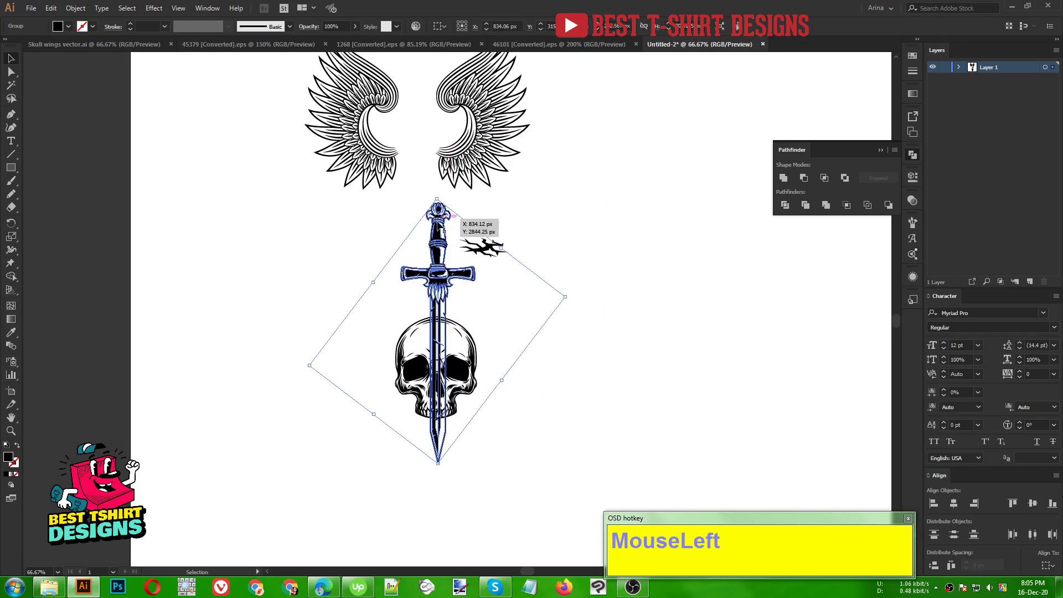
Scale the sword down proportionally and raise it so the crossguard sits above the skull.
shift+click(435, 236)
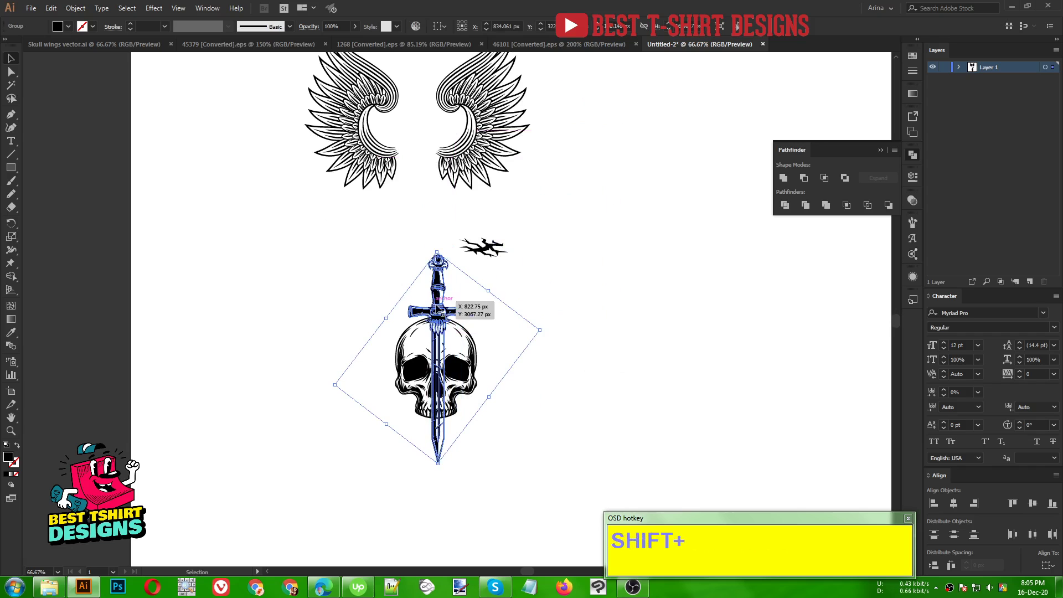
drag(436, 307, 437, 285)
alt+scroll(447, 333, up, 1)
click(596, 379)
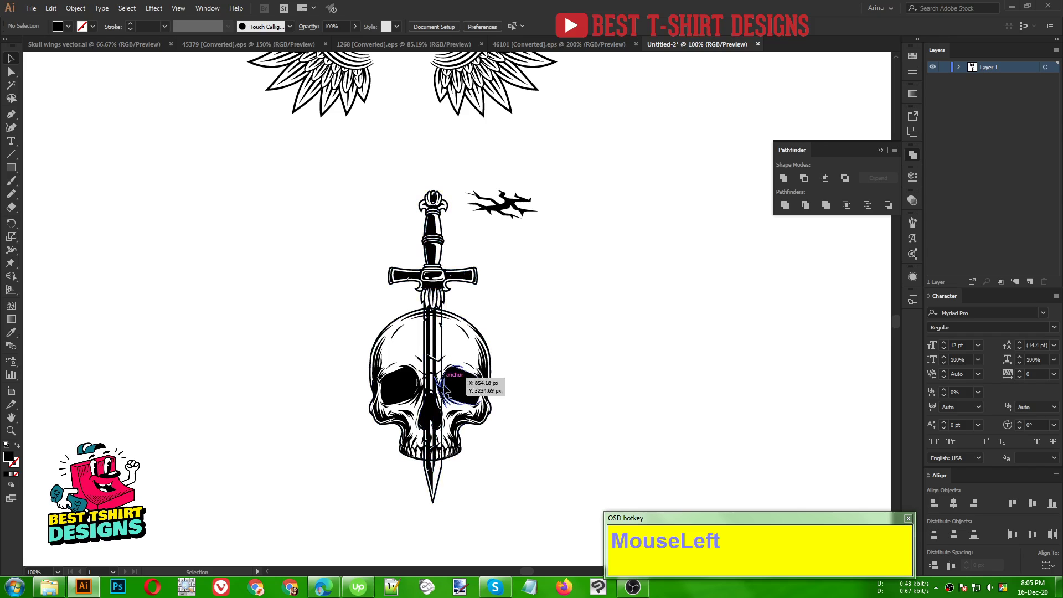
Align the sword and the skull on a common horizontal center.
drag(317, 269, 546, 426)
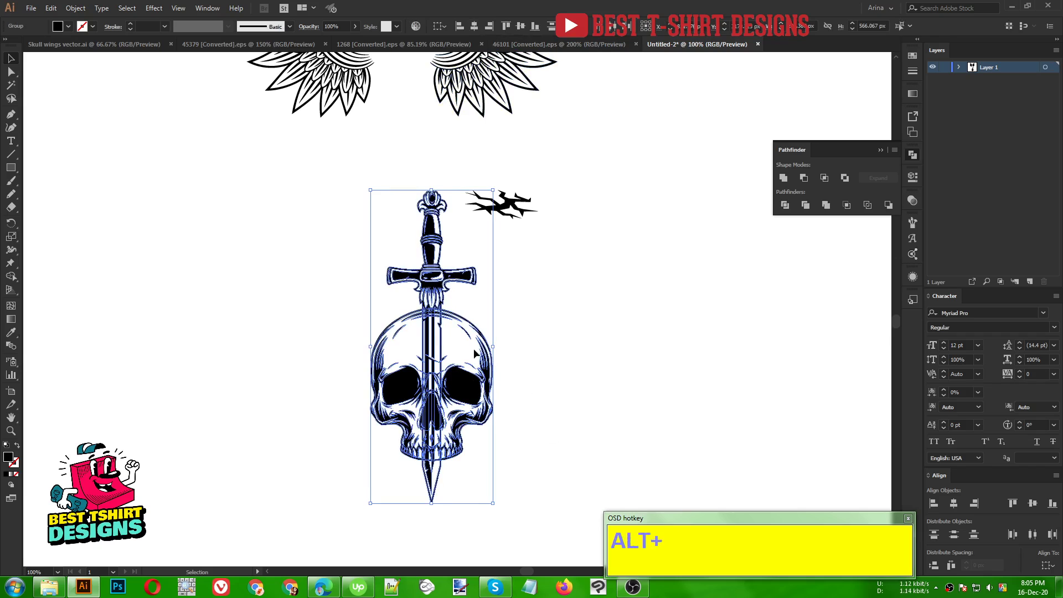
alt+scroll(438, 341, up, 1)
click(287, 310)
scroll(288, 306, down, 2)
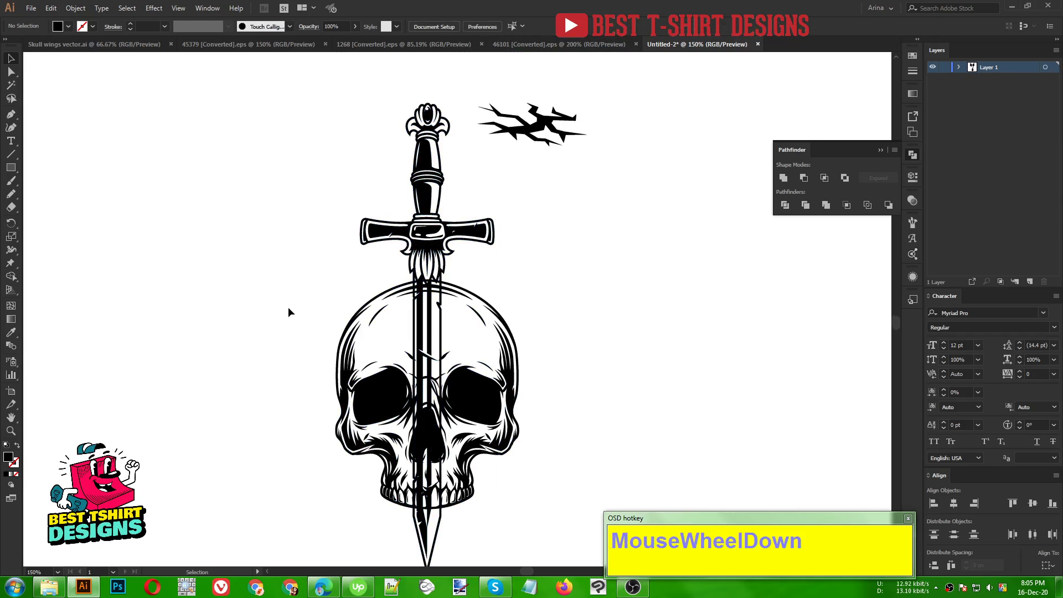
scroll(447, 271, down, 1)
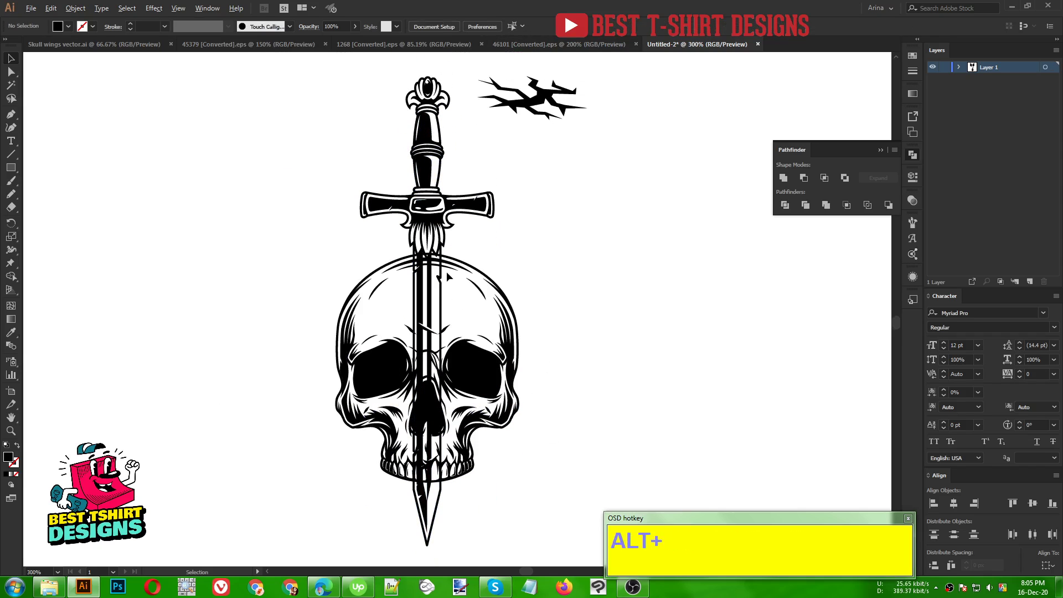
Place the crack on the skull's forehead across the blade, scale it down and rotate it slightly clockwise.
alt+scroll(448, 271, up, 2)
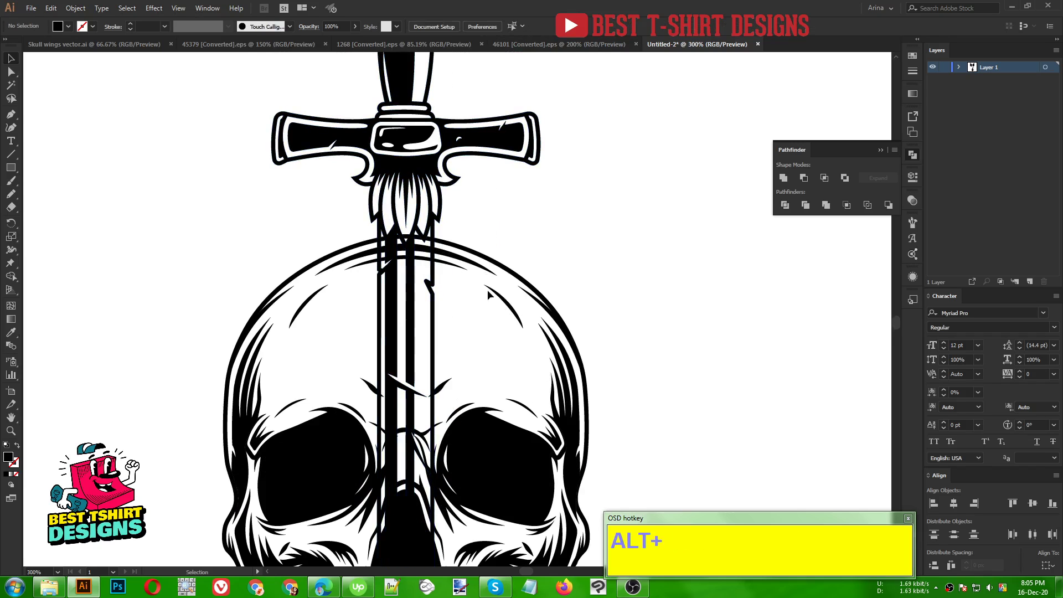
alt+scroll(349, 321, down, 1)
scroll(515, 264, up, 2)
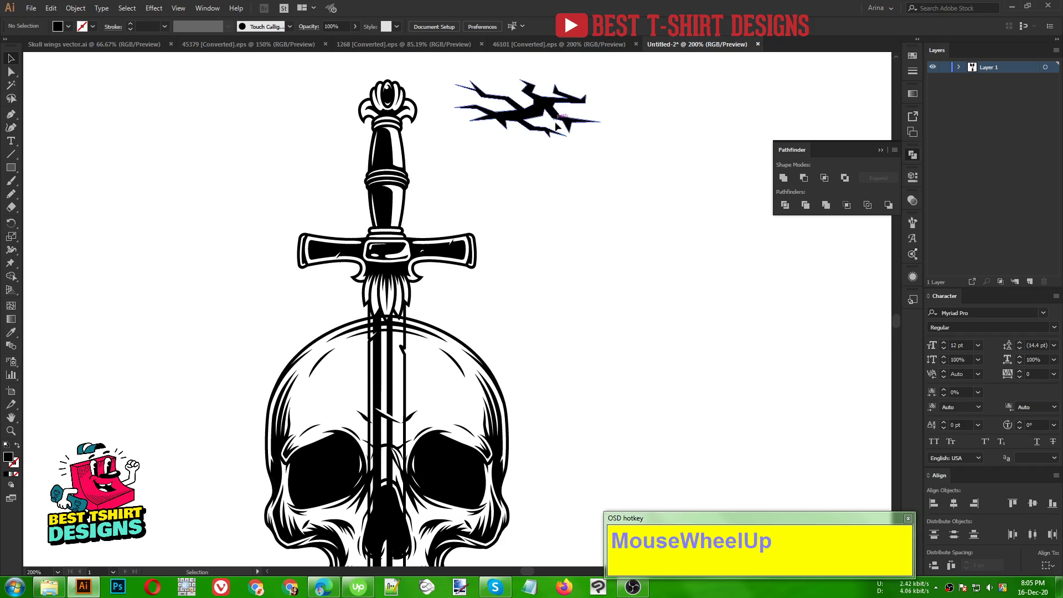
drag(553, 107, 382, 366)
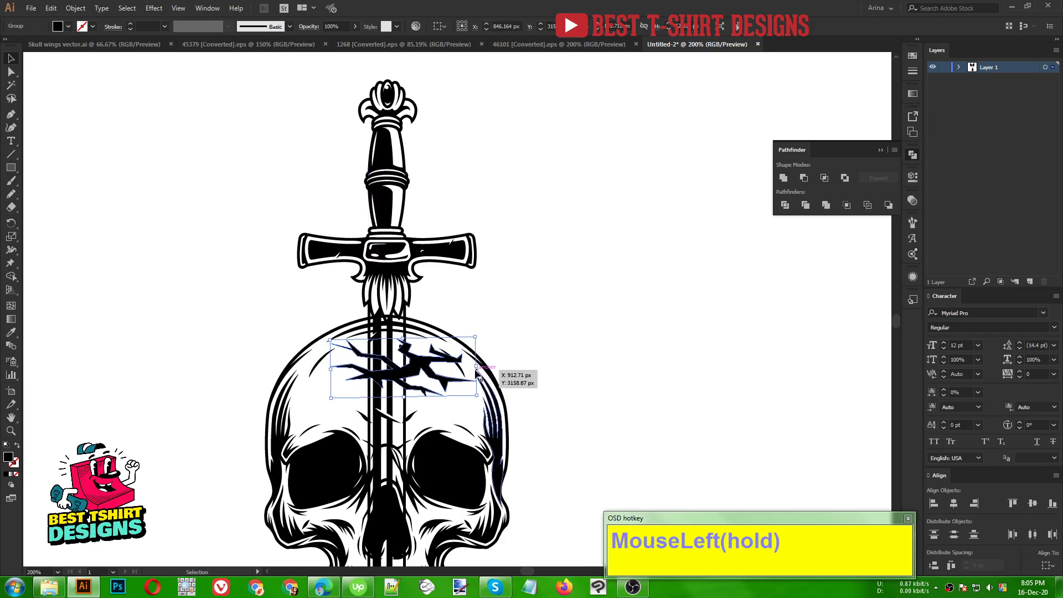
drag(476, 368, 391, 369)
alt+scroll(390, 369, up, 2)
drag(503, 362, 459, 357)
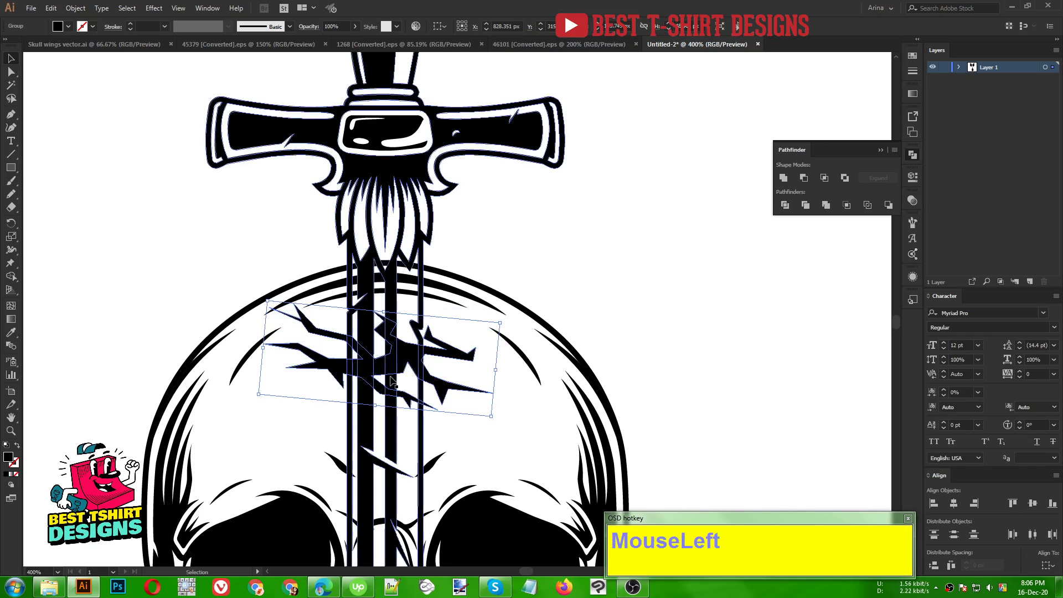
Nudge the crack slightly to the right over the blade and deselect it.
alt+scroll(371, 365, up, 3)
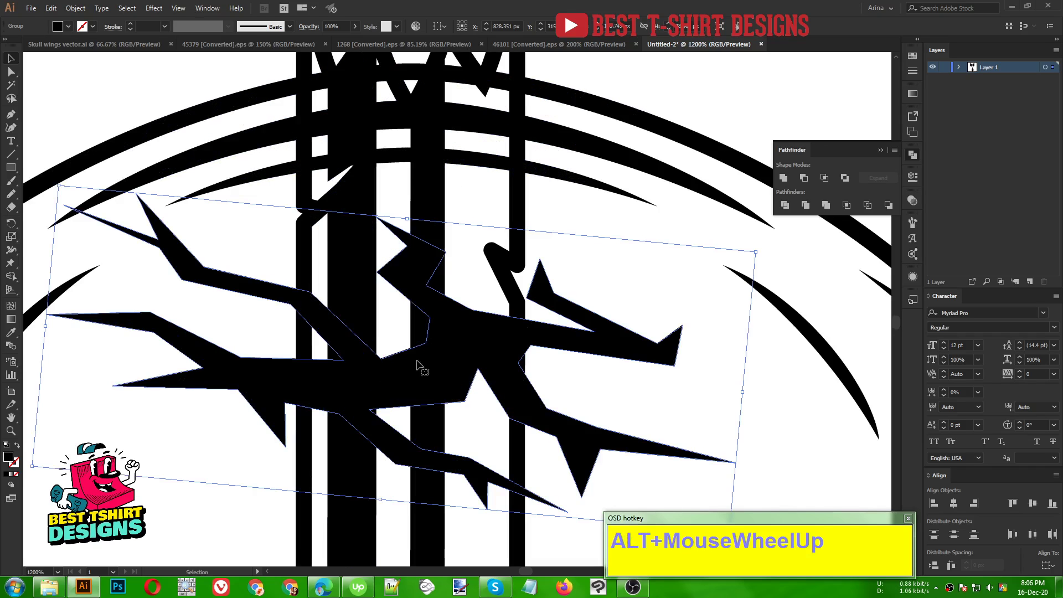
alt+scroll(521, 339, down, 1)
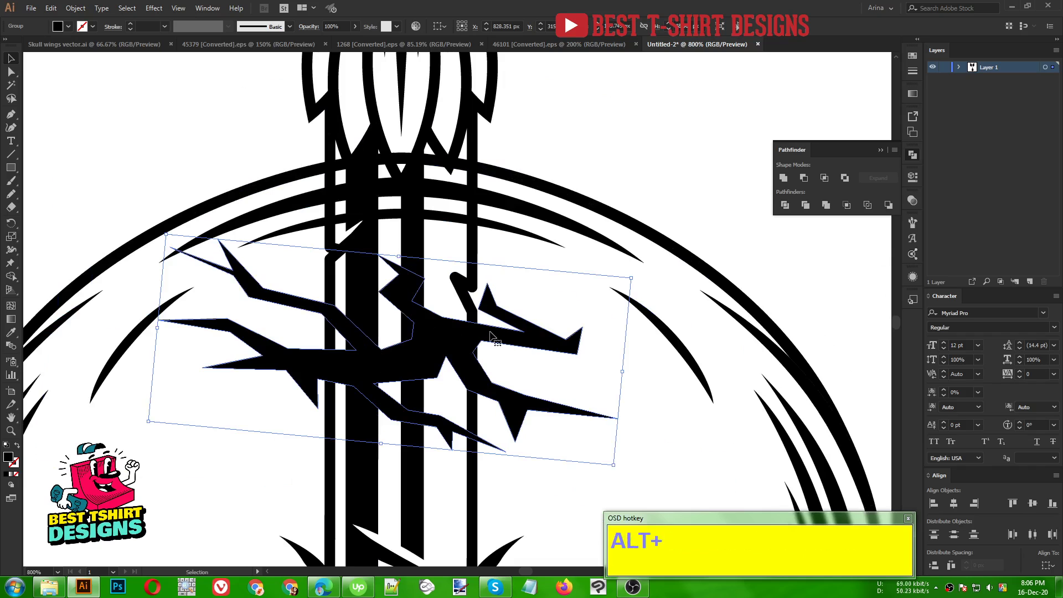
drag(494, 338, 550, 344)
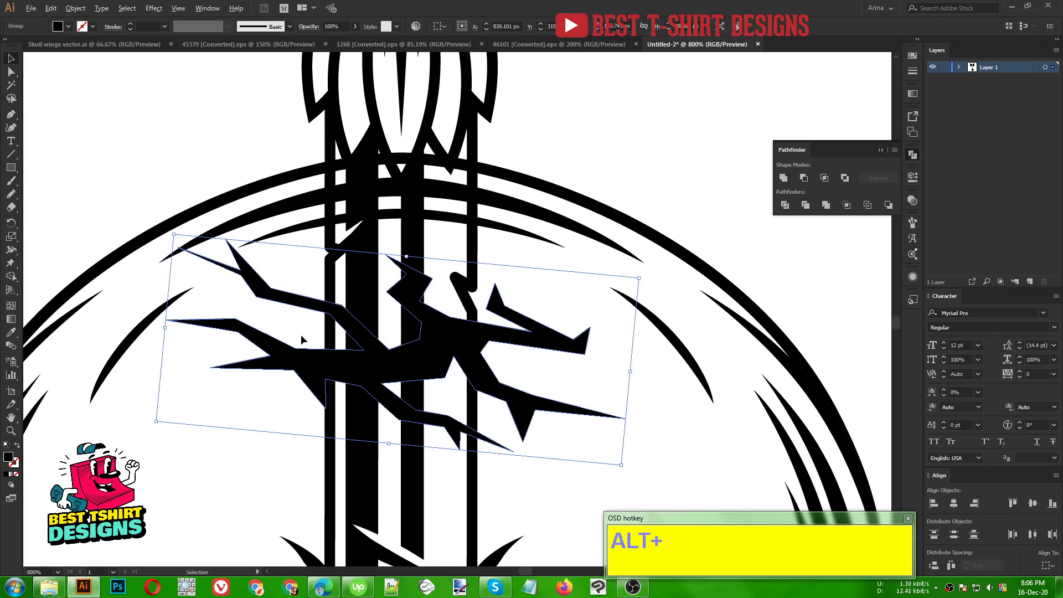
scroll(301, 334, down, 2)
scroll(301, 334, down, 1)
click(507, 271)
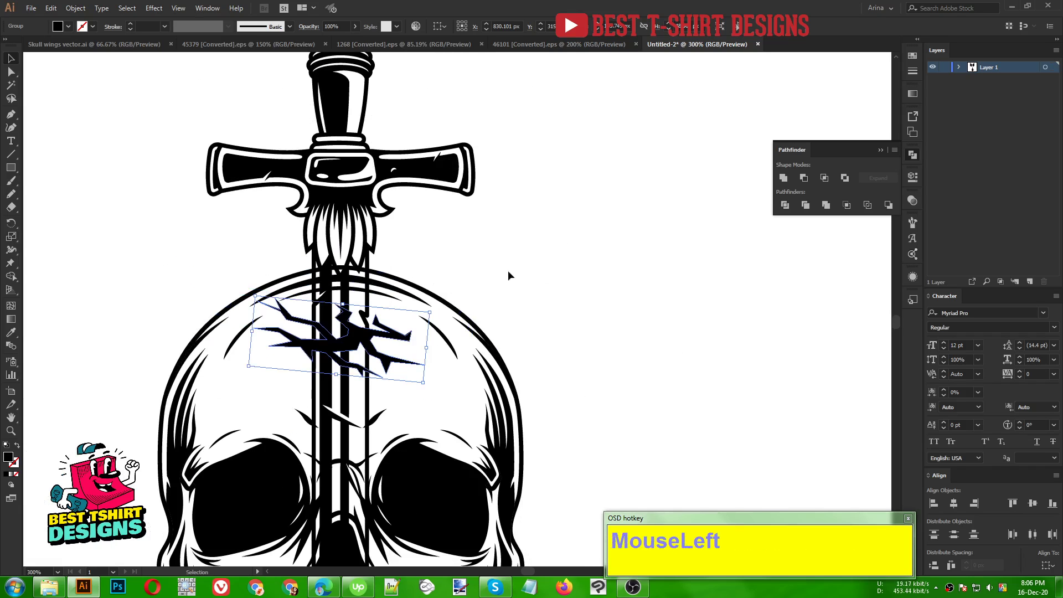
scroll(442, 270, down, 1)
scroll(441, 270, down, 1)
click(443, 271)
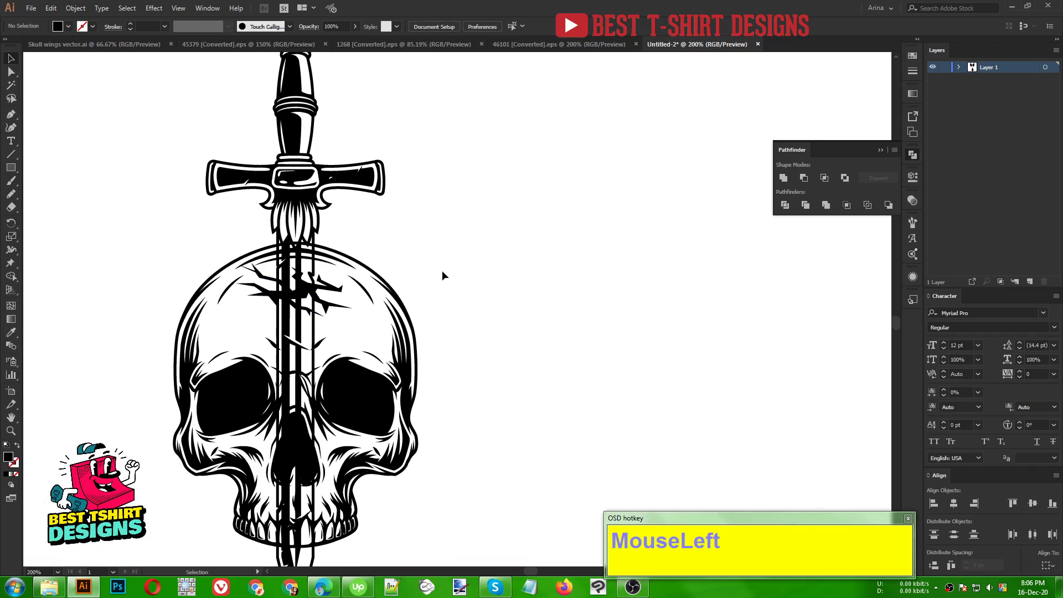
Offset the sword's paths outward by 3 px with miter joins, checking the result in the preview.
scroll(442, 272, down, 2)
scroll(443, 272, up, 1)
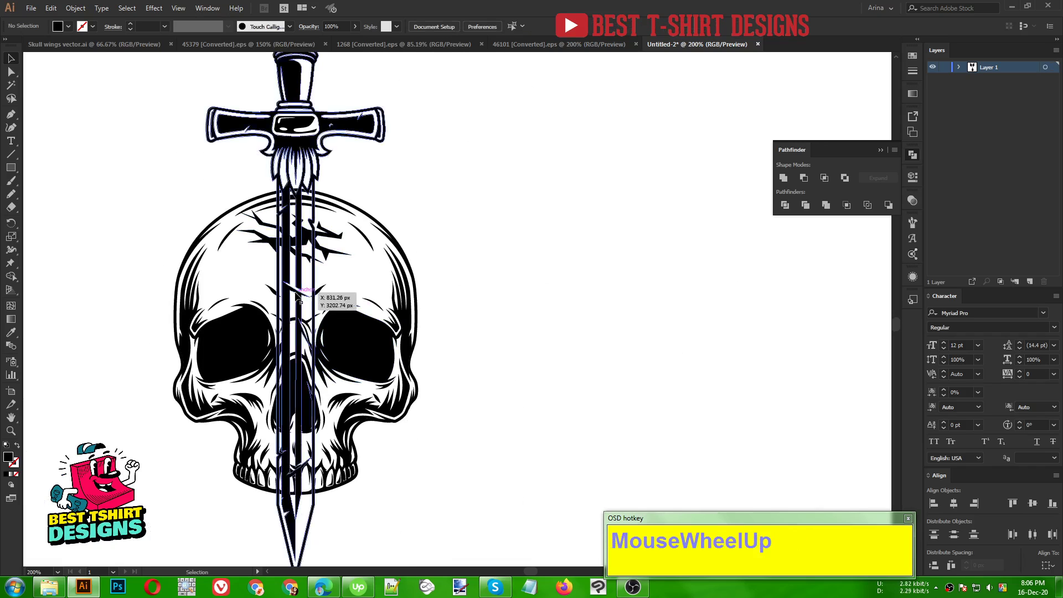
scroll(533, 382, down, 1)
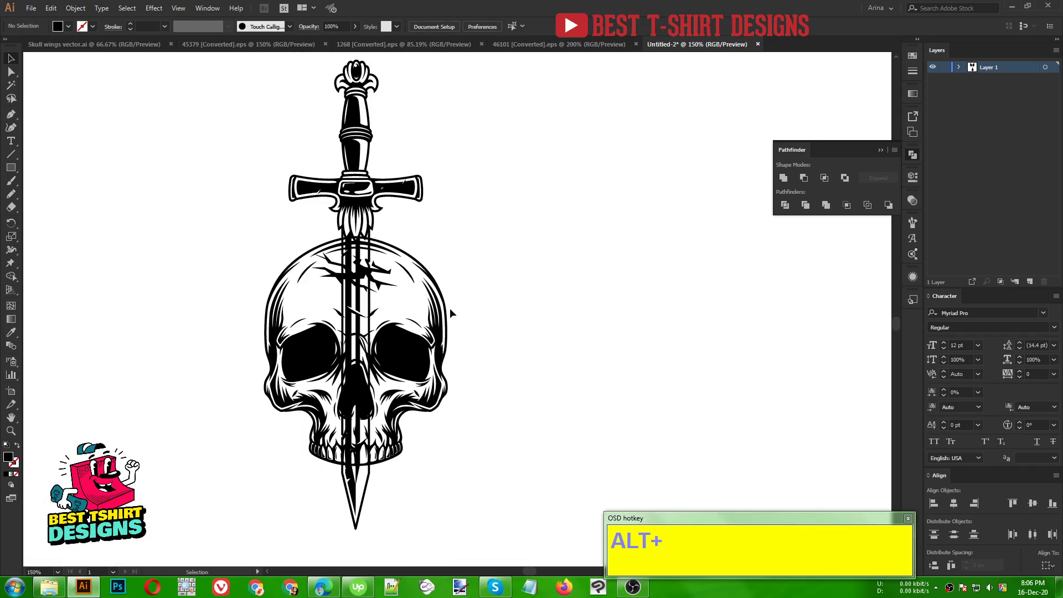
click(366, 212)
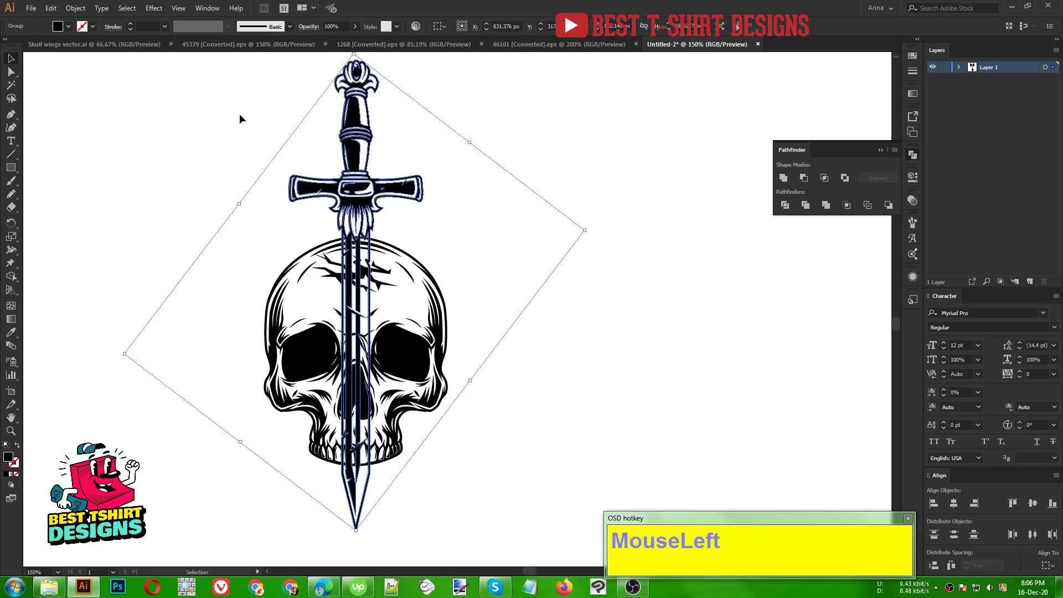
click(75, 8)
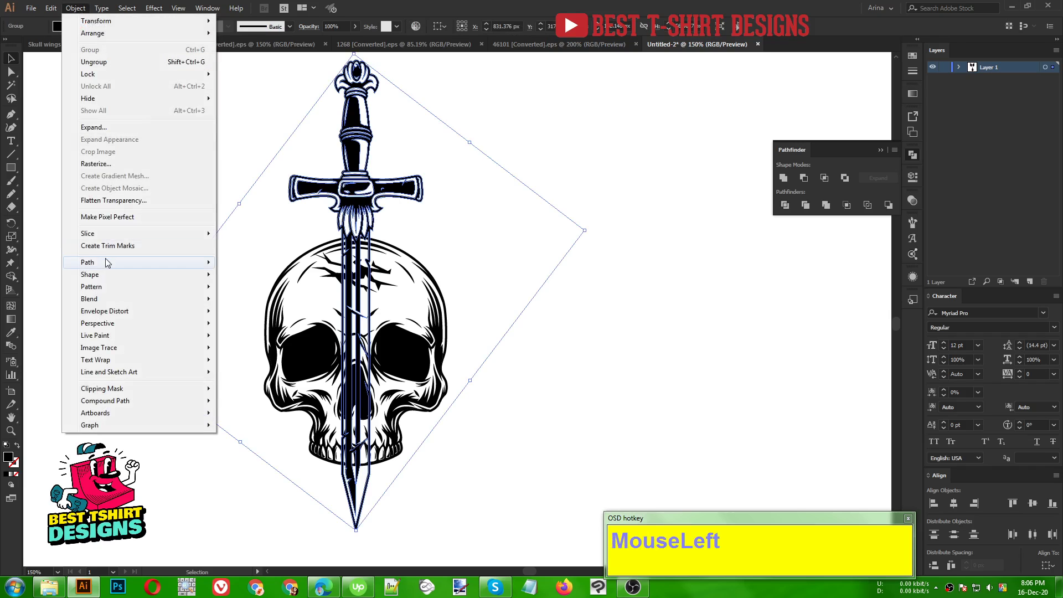
mouse_move(107, 262)
click(253, 303)
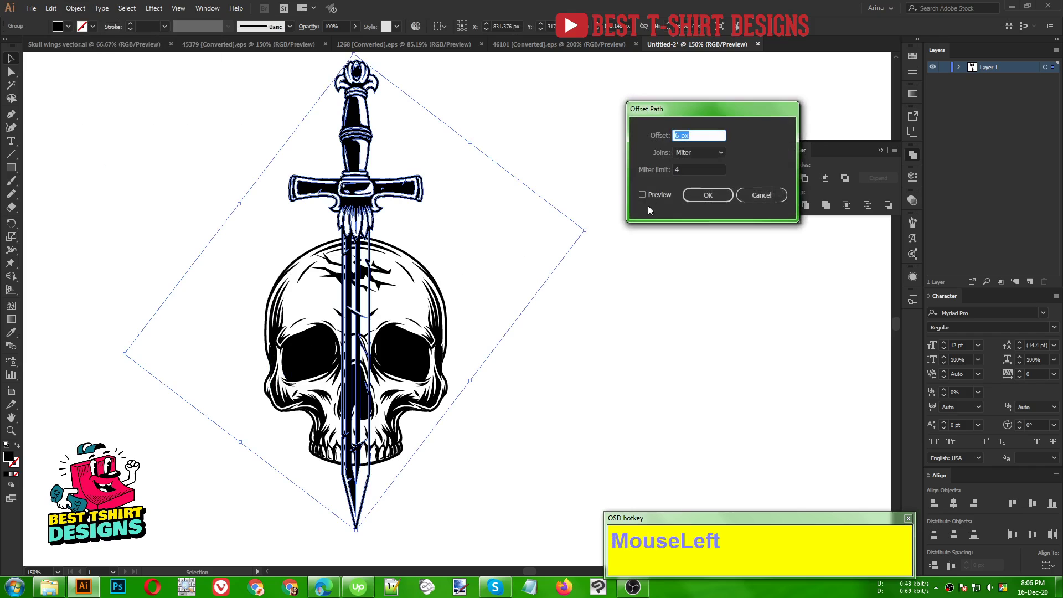
click(651, 194)
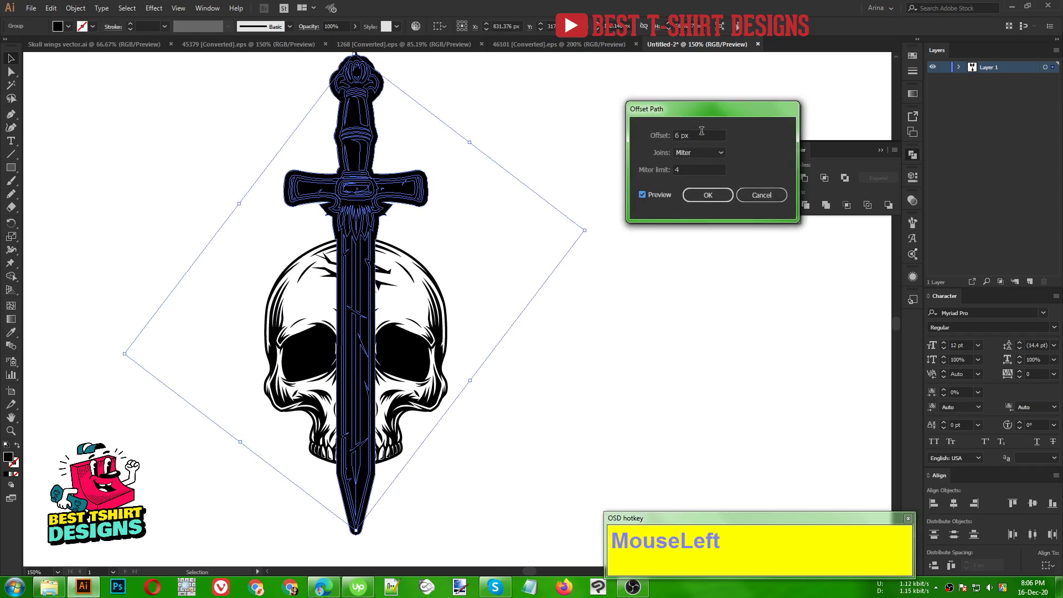
scroll(701, 130, down, 4)
scroll(701, 130, up, 1)
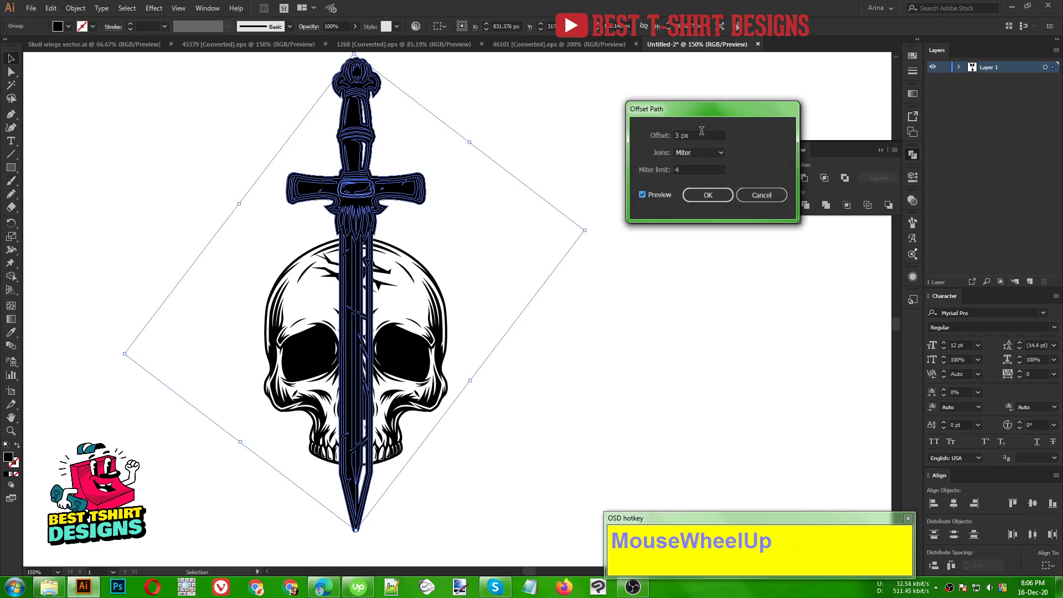
click(720, 194)
Cut the offset sword shape to the clipboard, leaving the original sword in place.
alt+scroll(654, 261, up, 2)
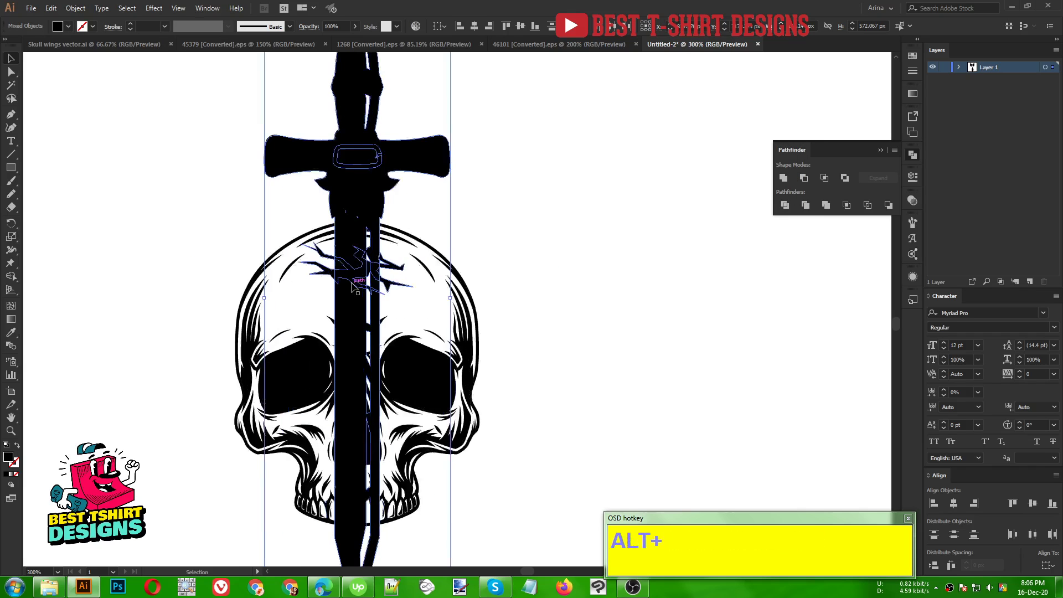
key(ctrl)
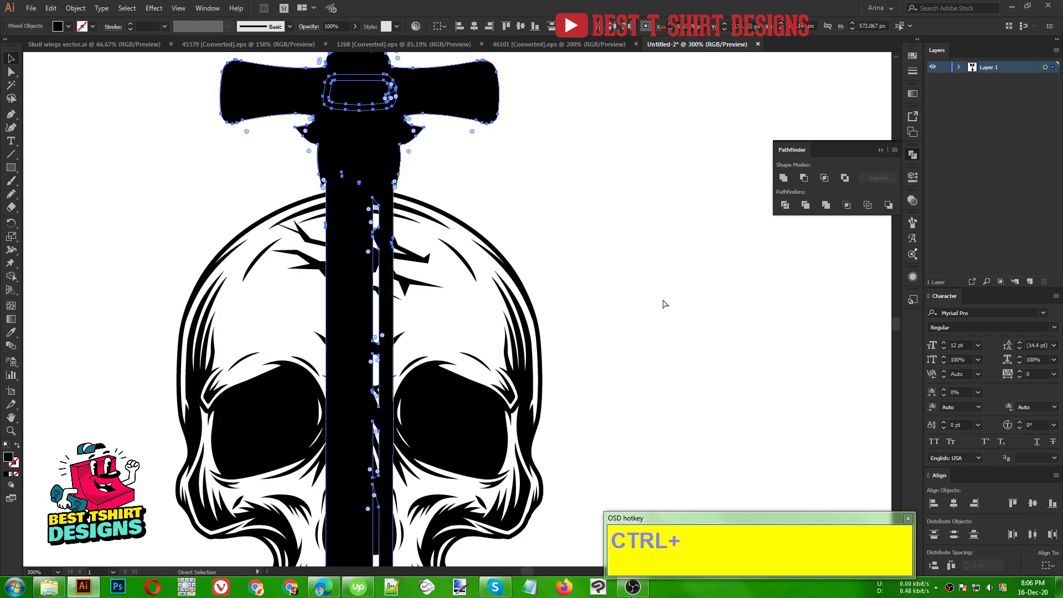
key(ctrl+x)
scroll(521, 297, down, 1)
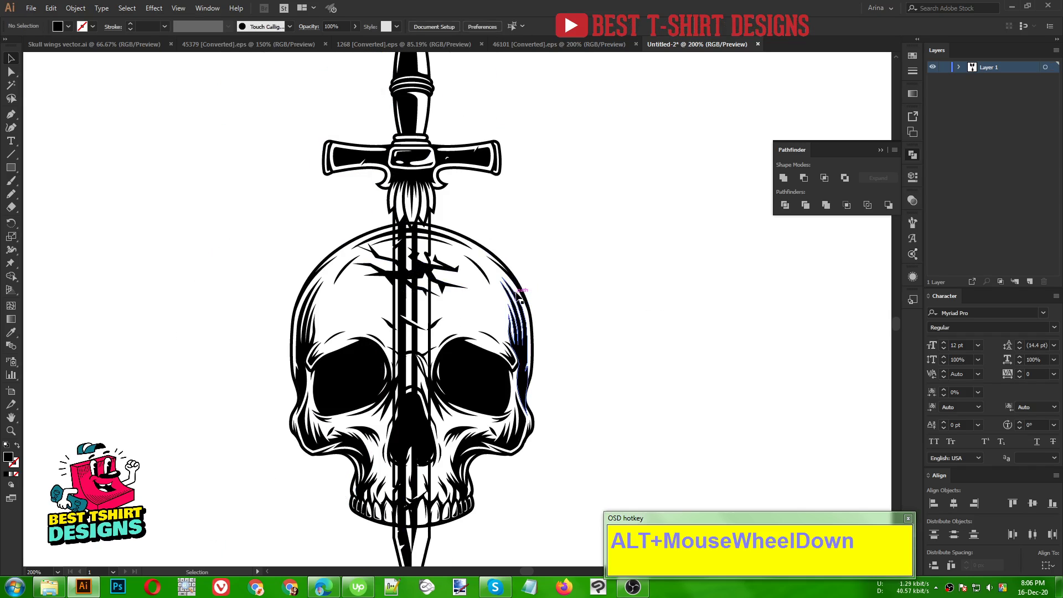
Add an opacity mask to the skull with clipping turned off, and keep the mask open for editing.
click(520, 298)
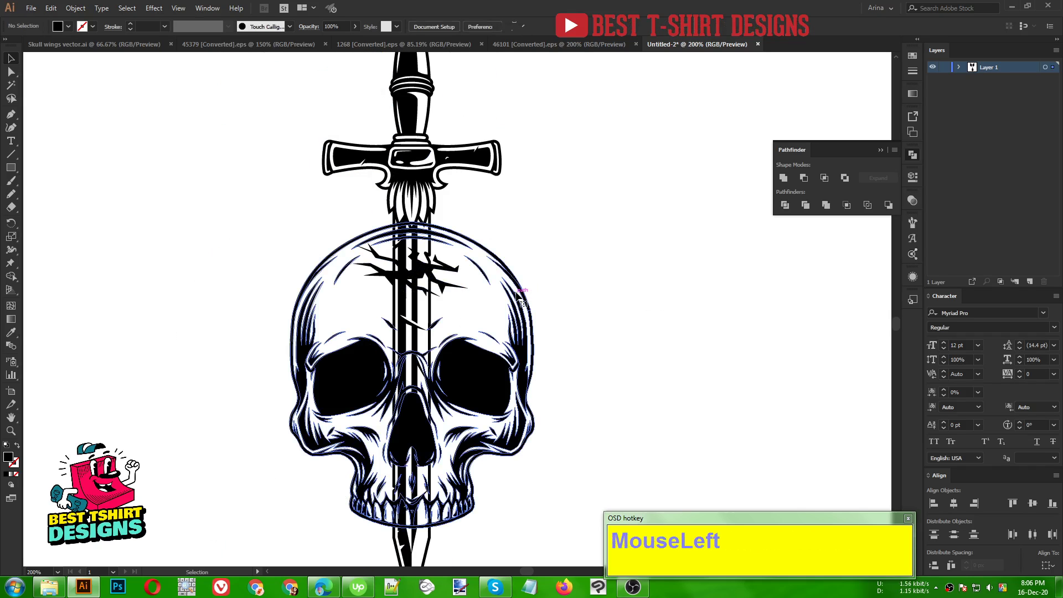
click(910, 202)
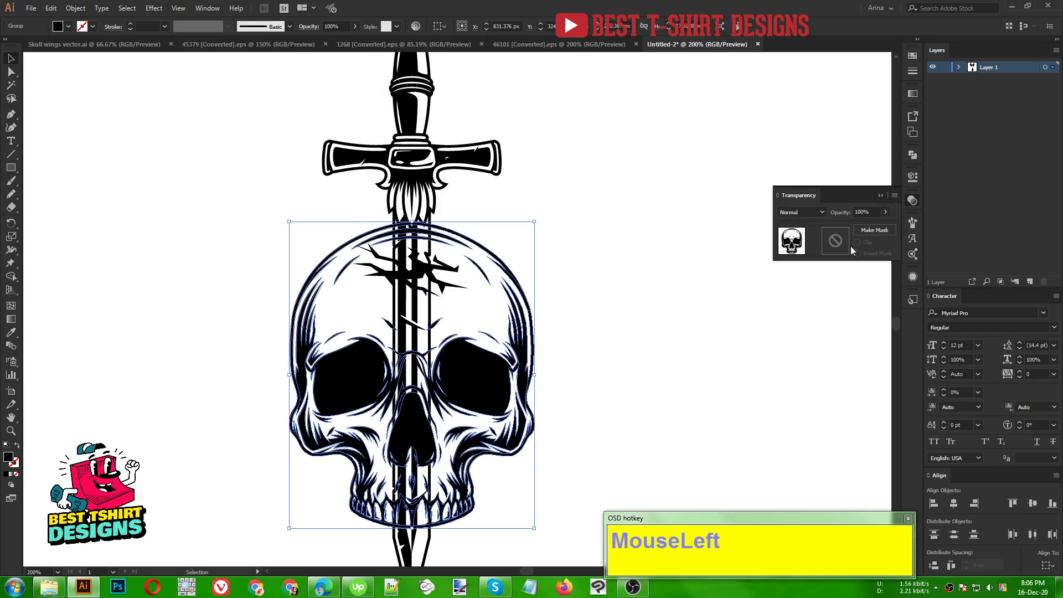
click(836, 243)
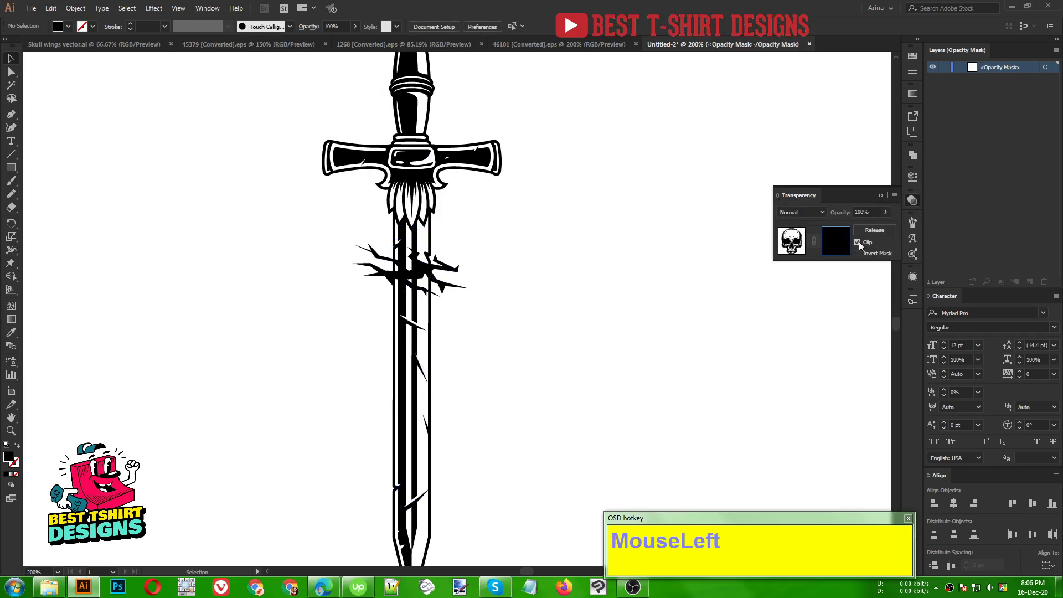
click(858, 243)
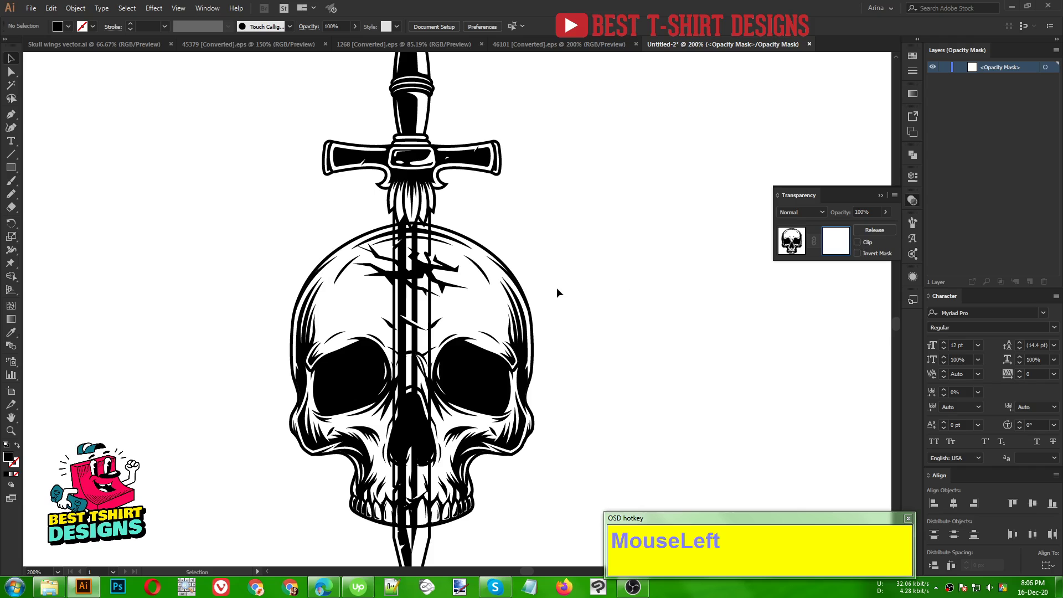
scroll(404, 236, up, 1)
scroll(406, 235, down, 1)
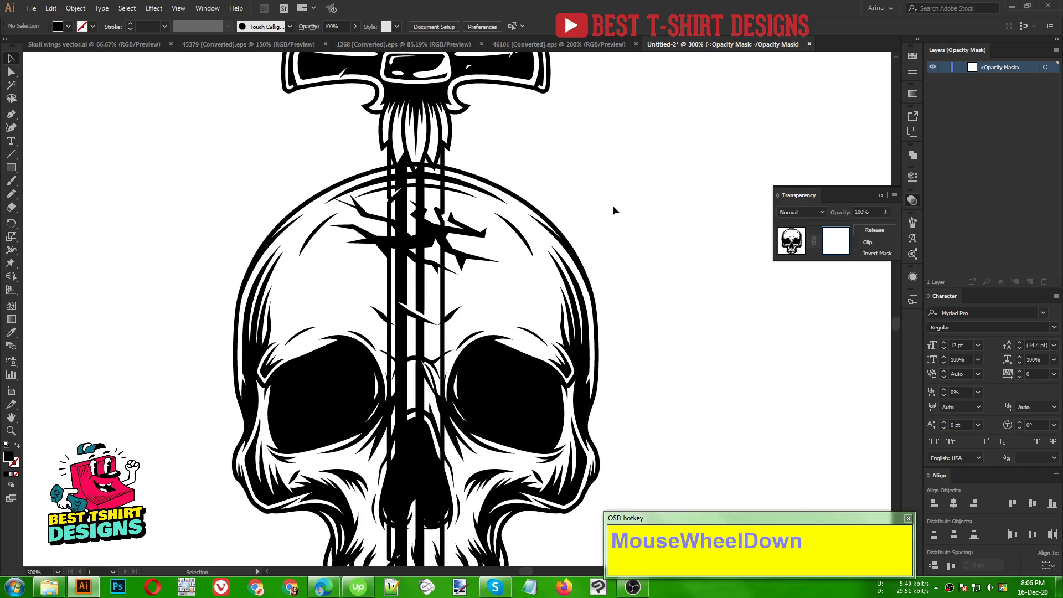
Paste the offset sword shape in place into the skull's opacity mask to hide the linework behind the sword.
key(ctrl)
key(ctrl+f)
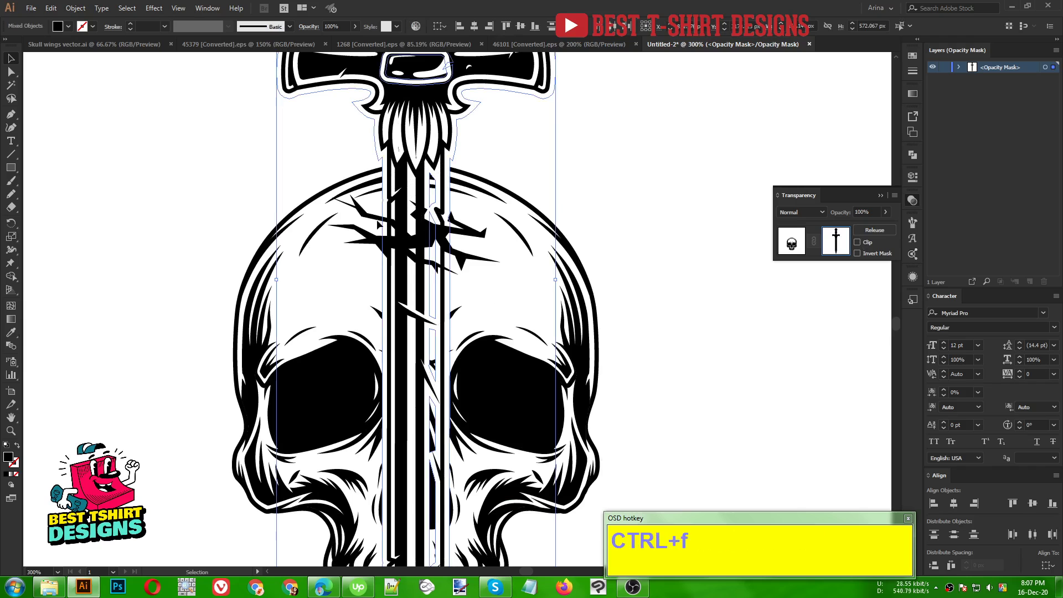
scroll(377, 225, down, 1)
click(596, 288)
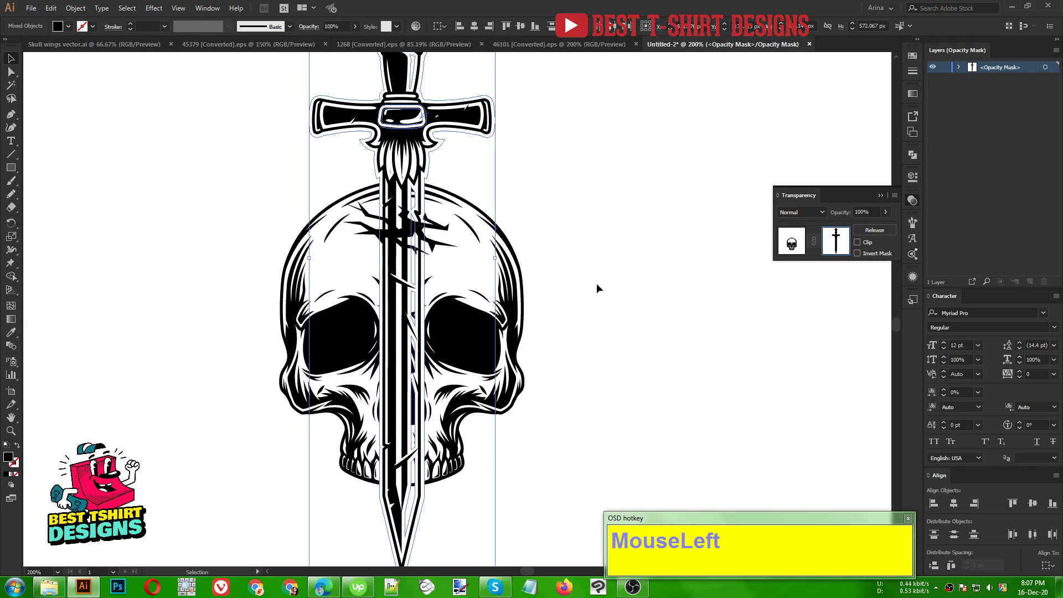
Erase the part of the sword shape in the skull's opacity mask that lies below the forehead crack.
scroll(569, 287, down, 2)
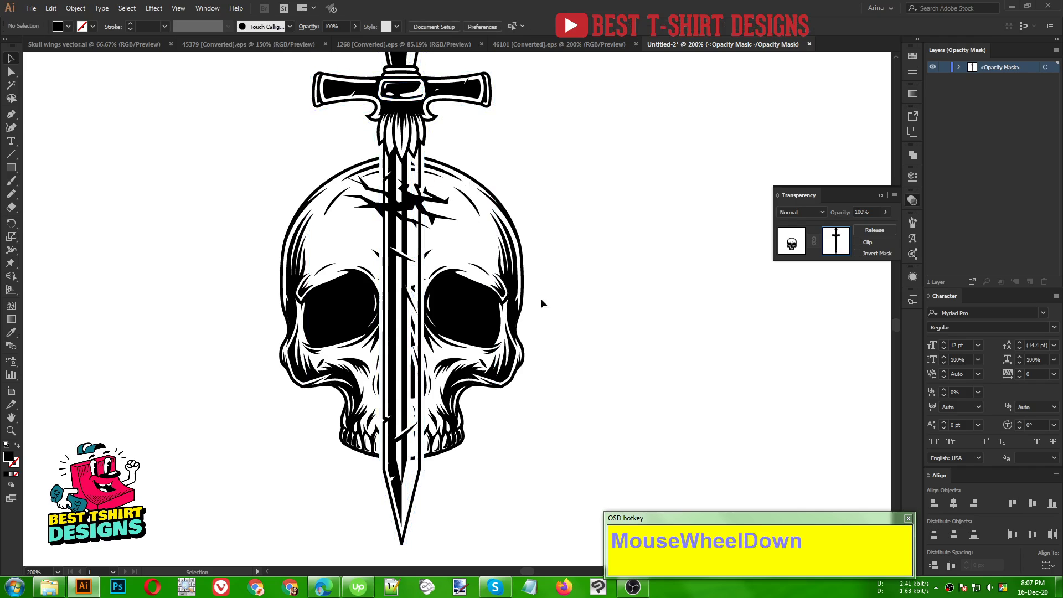
click(381, 288)
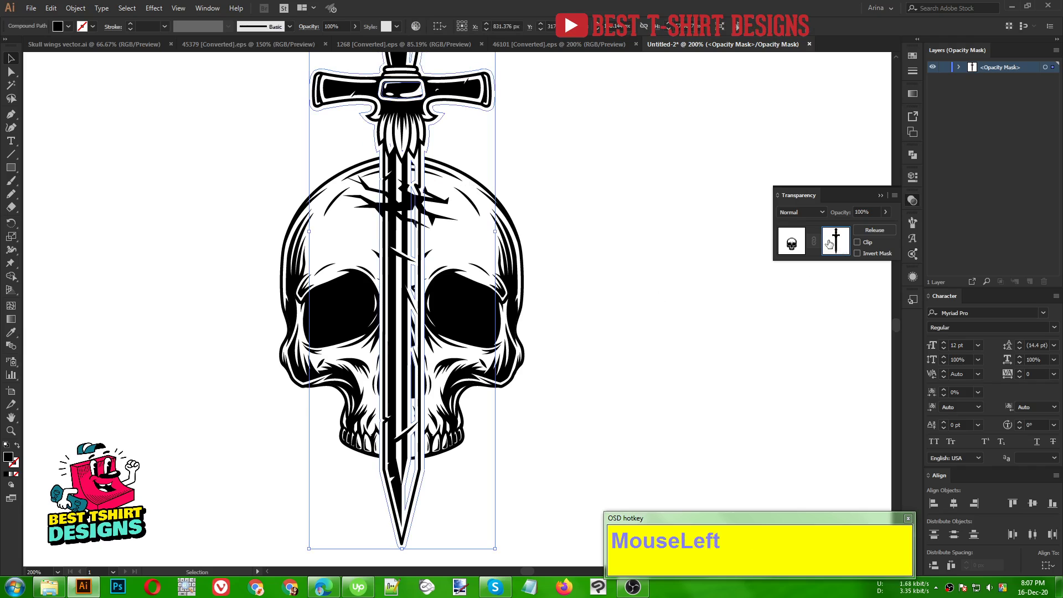
key(shift+e)
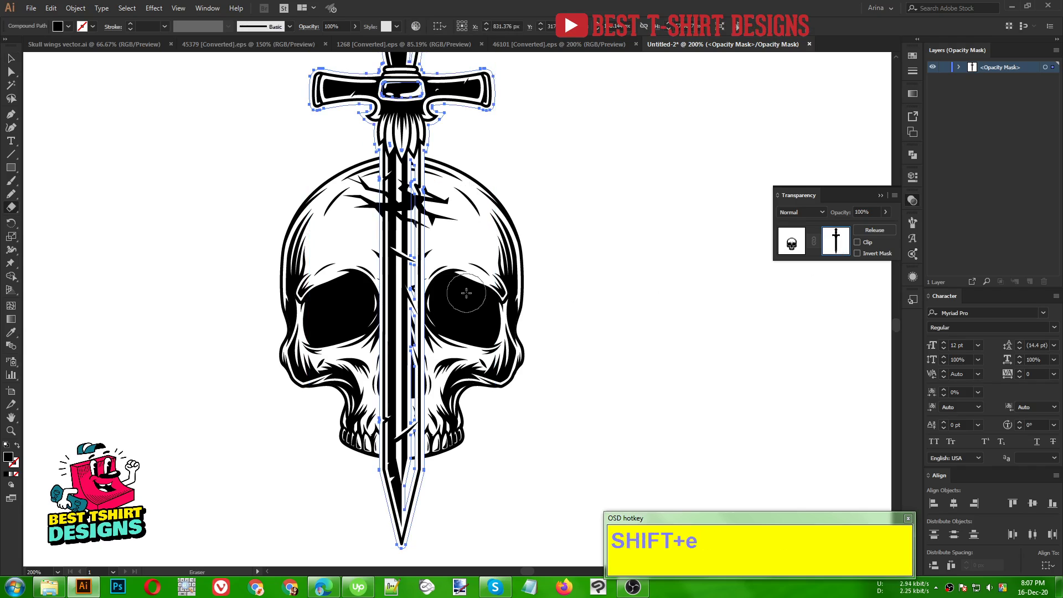
scroll(468, 274, down, 2)
mouse_move(541, 547)
alt+mouse_down()
mouse_move(231, 252)
mouse_move(228, 201)
alt+mouse_up()
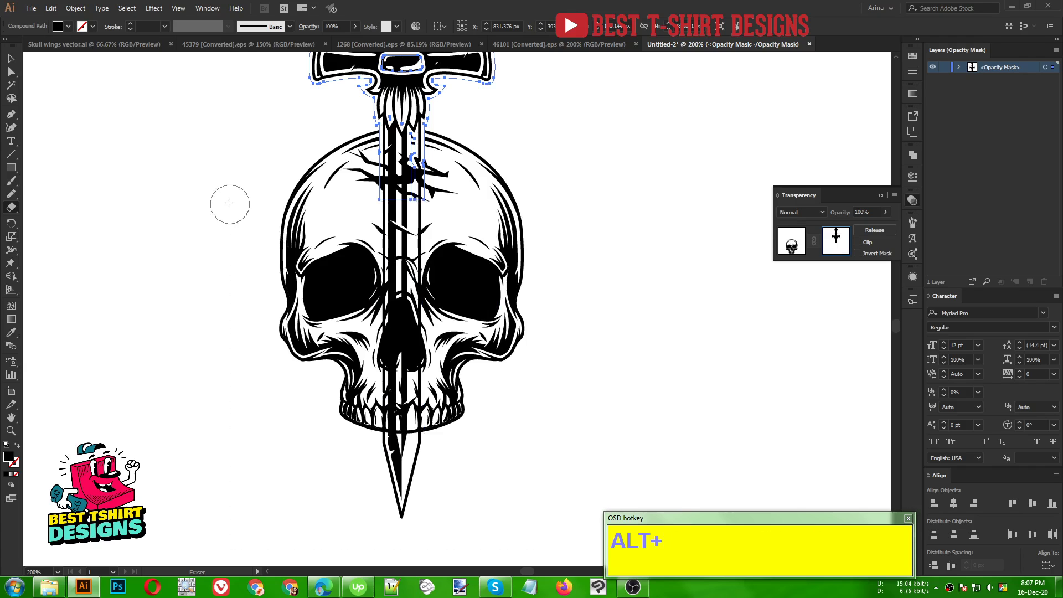
Erase the lower end of the mask's sword shape with freehand strokes so its edge follows the forehead crack.
scroll(437, 91, up, 3)
alt+scroll(438, 91, up, 2)
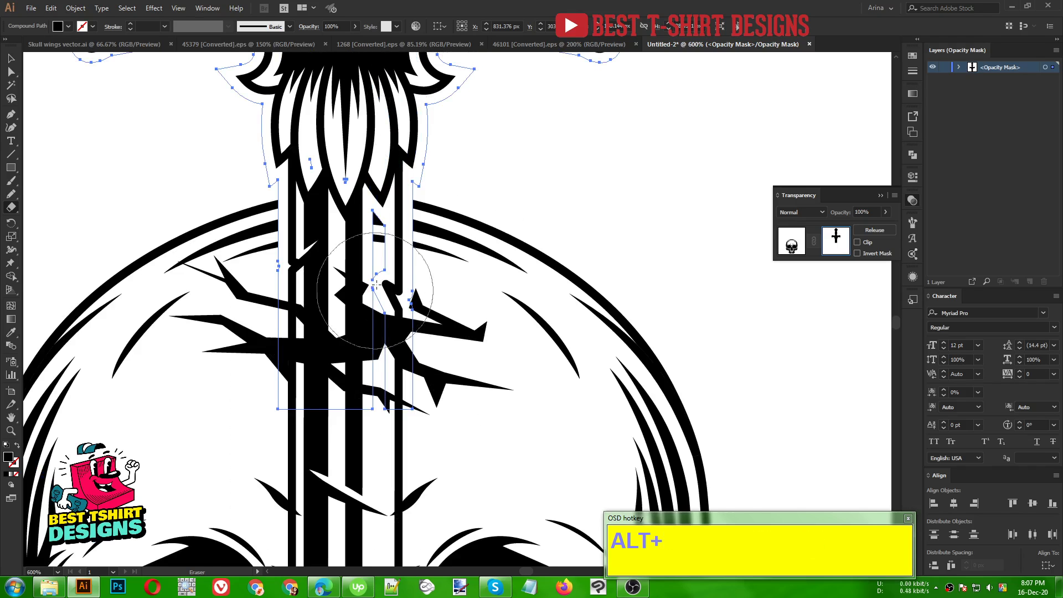
alt+scroll(302, 430, up, 1)
mouse_move(297, 428)
mouse_down()
mouse_move(308, 405)
mouse_move(367, 408)
mouse_move(256, 422)
mouse_up()
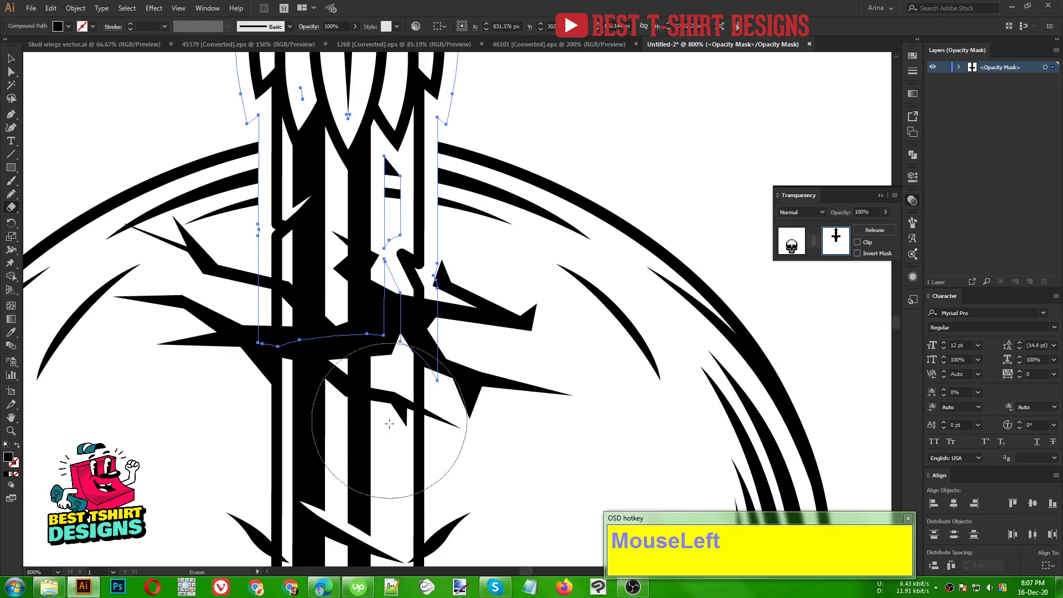
mouse_move(380, 403)
mouse_down()
mouse_move(432, 388)
mouse_move(392, 391)
mouse_move(335, 436)
mouse_up()
alt+scroll(335, 437, down, 2)
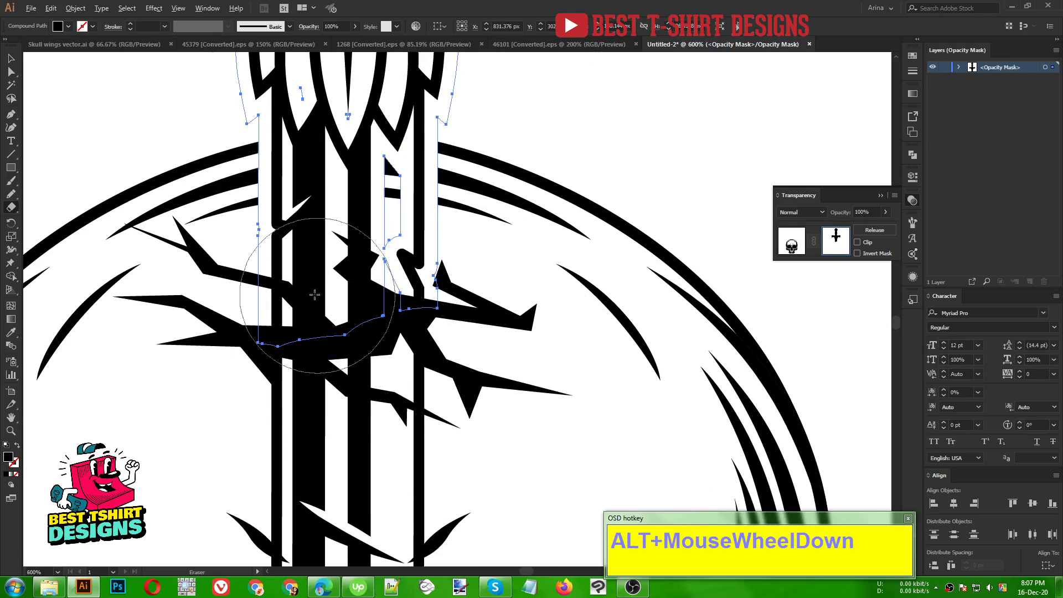
key(v)
click(536, 227)
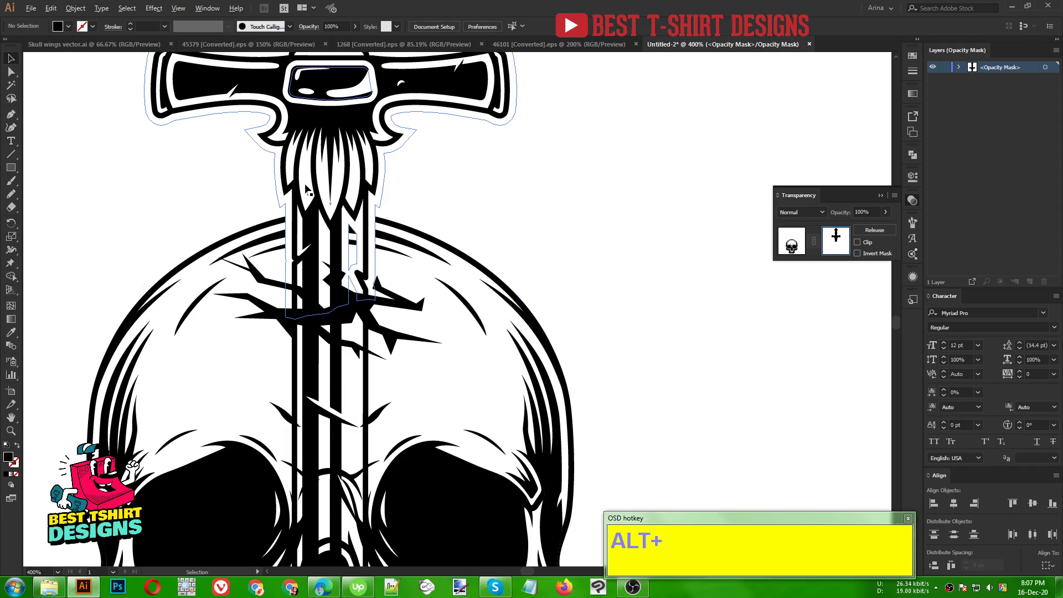
Draw a closed black Pencil shape in the opacity mask over the stray skull lines on the blade just below the grip.
alt+scroll(305, 181, up, 1)
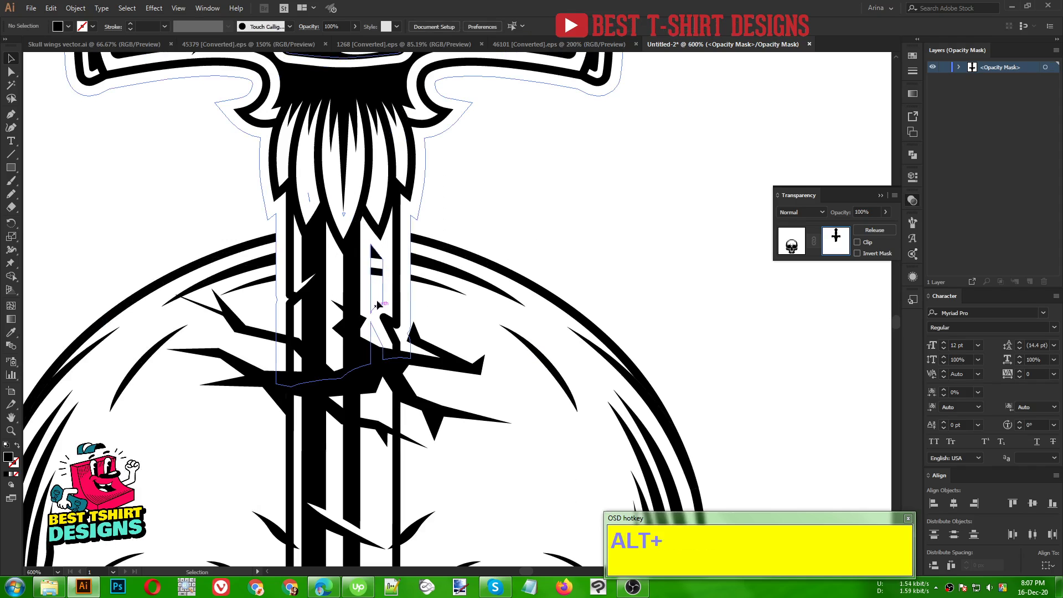
click(551, 214)
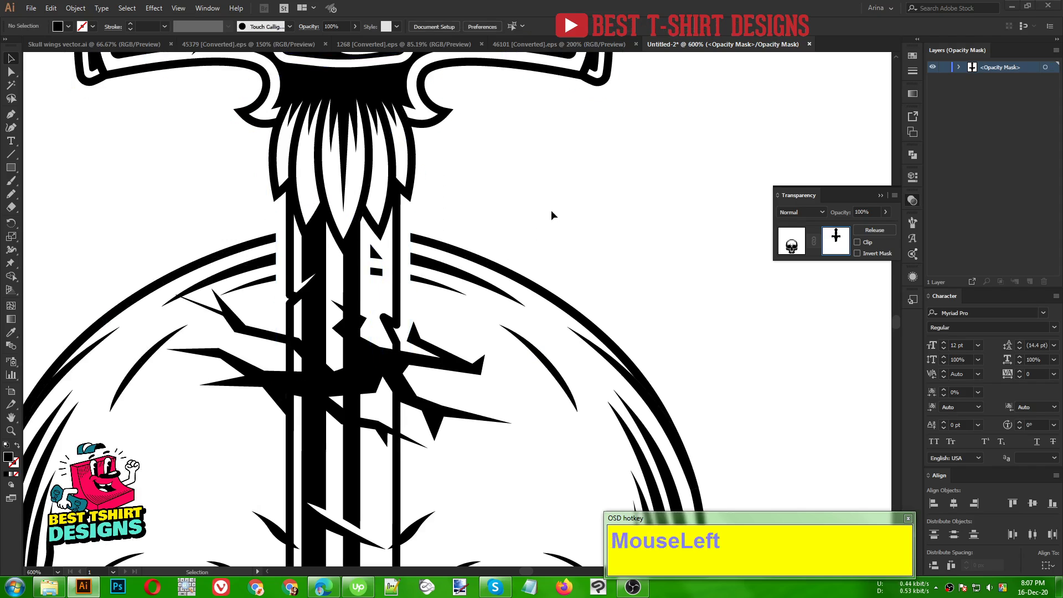
key(n)
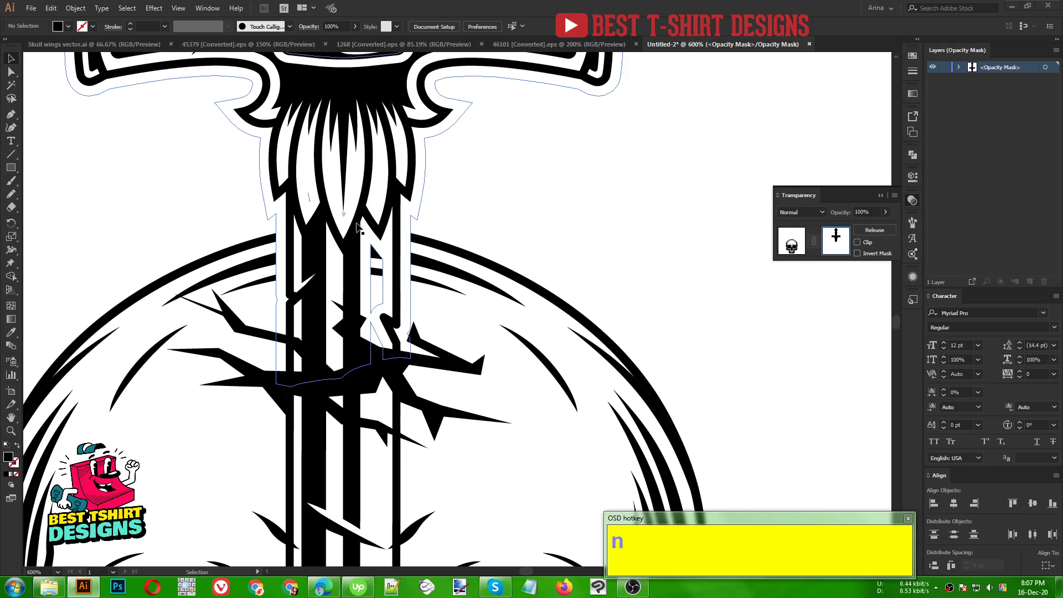
click(103, 182)
key(n)
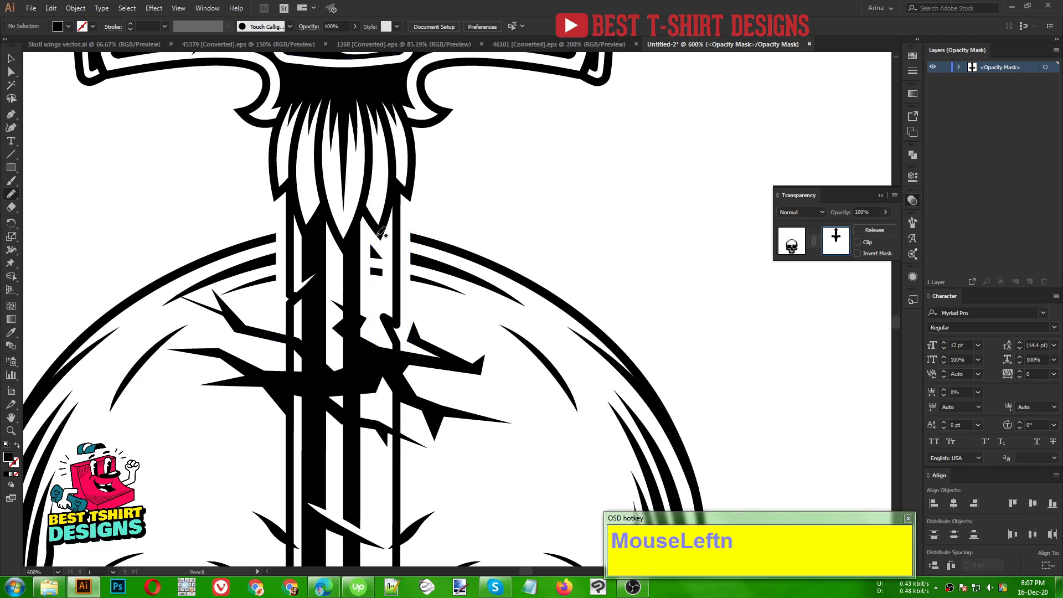
click(58, 26)
drag(388, 235, 395, 278)
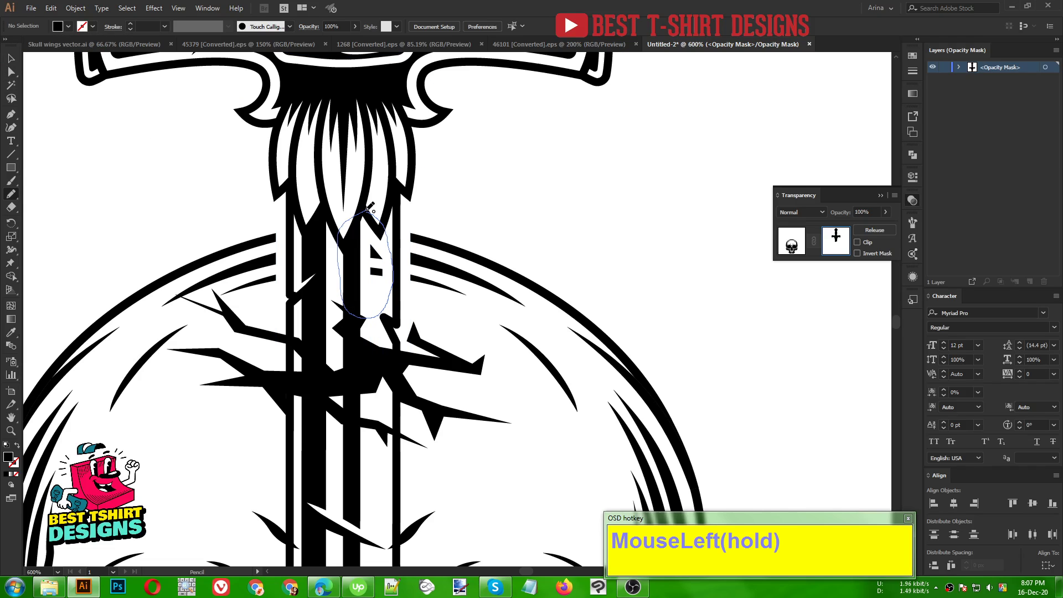
drag(370, 207, 369, 207)
key(v)
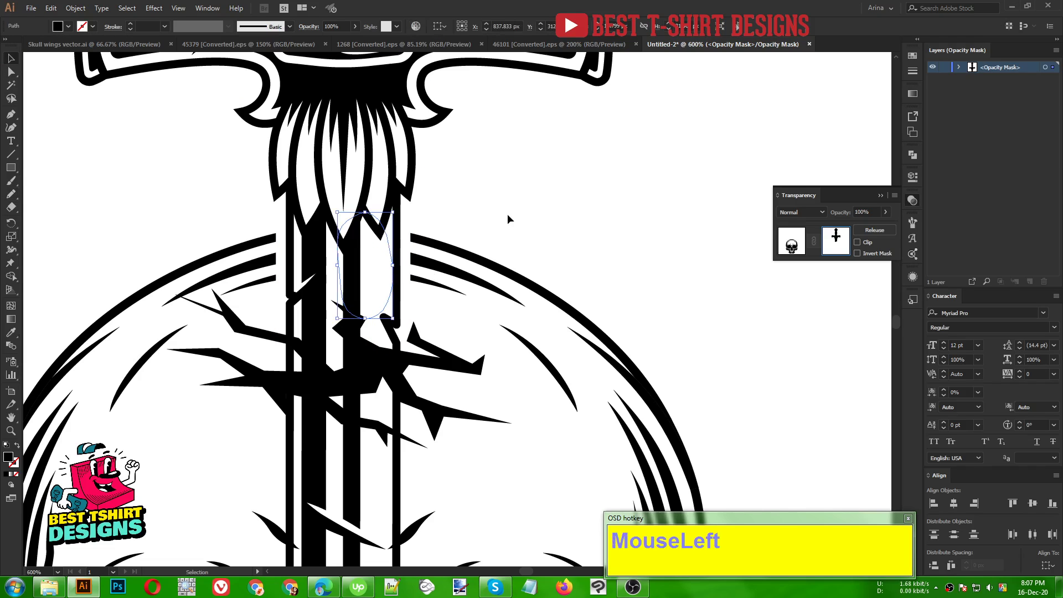
click(507, 220)
Leave the skull's opacity mask, return to editing the artwork and deselect the skull.
scroll(339, 255, down, 2)
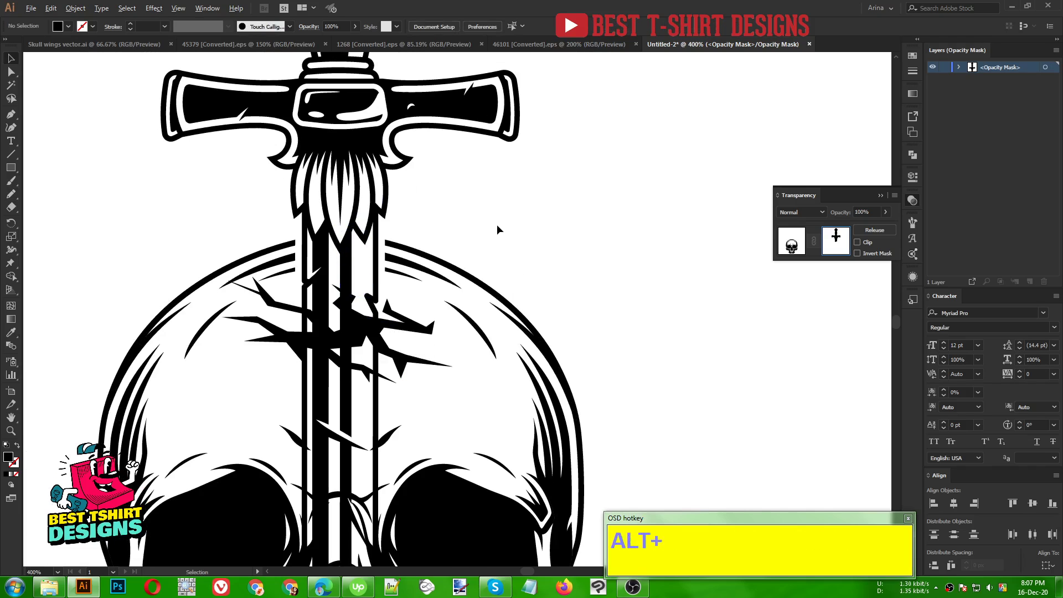
scroll(496, 224, down, 1)
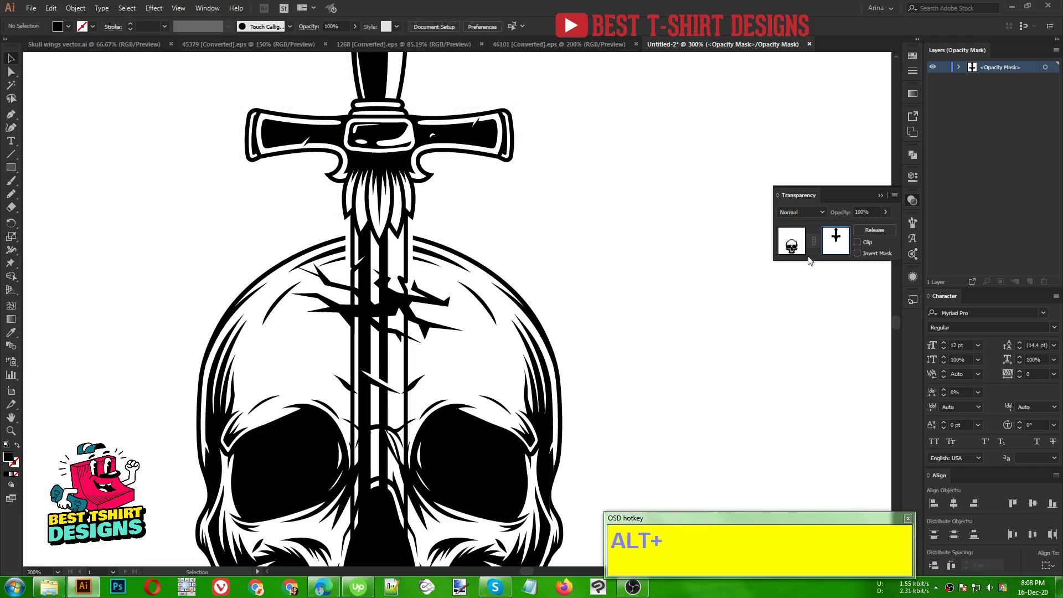
click(797, 242)
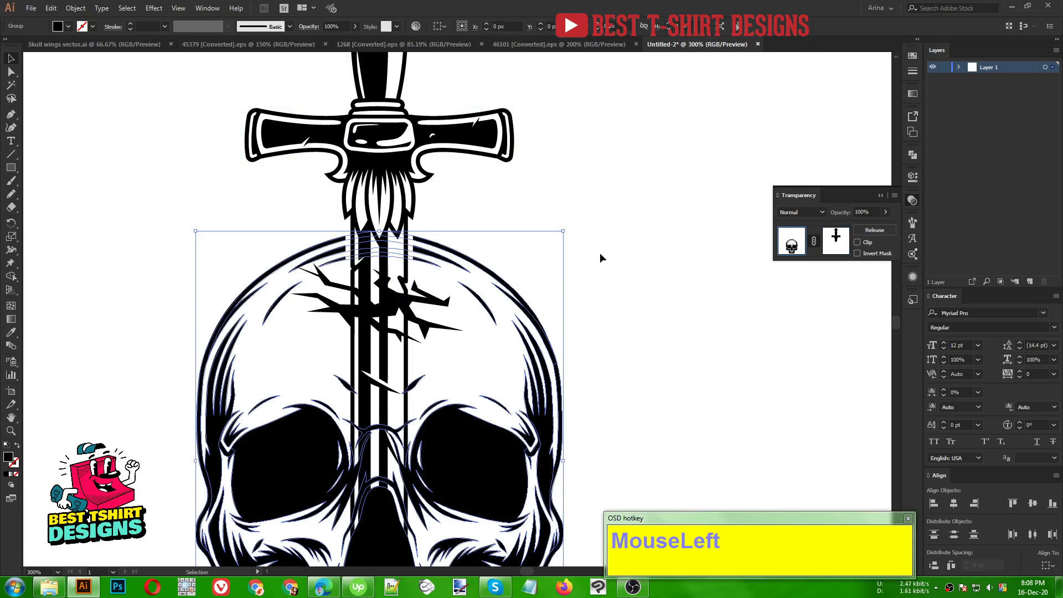
click(544, 250)
Add an opacity mask to the crack with clipping turned off and return to editing the crack artwork.
scroll(387, 260, up, 1)
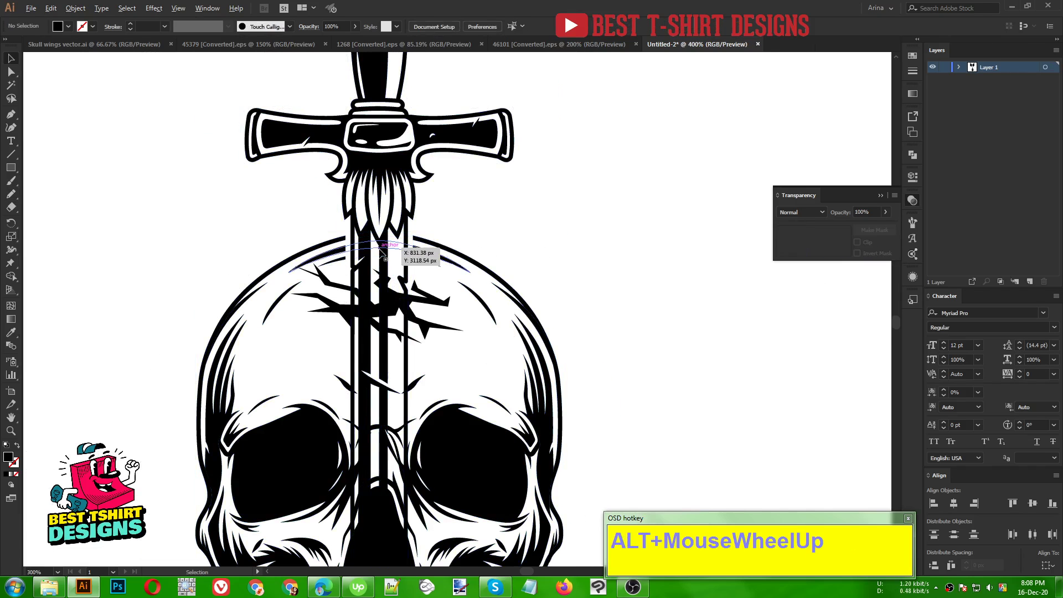
alt+scroll(382, 257, up, 1)
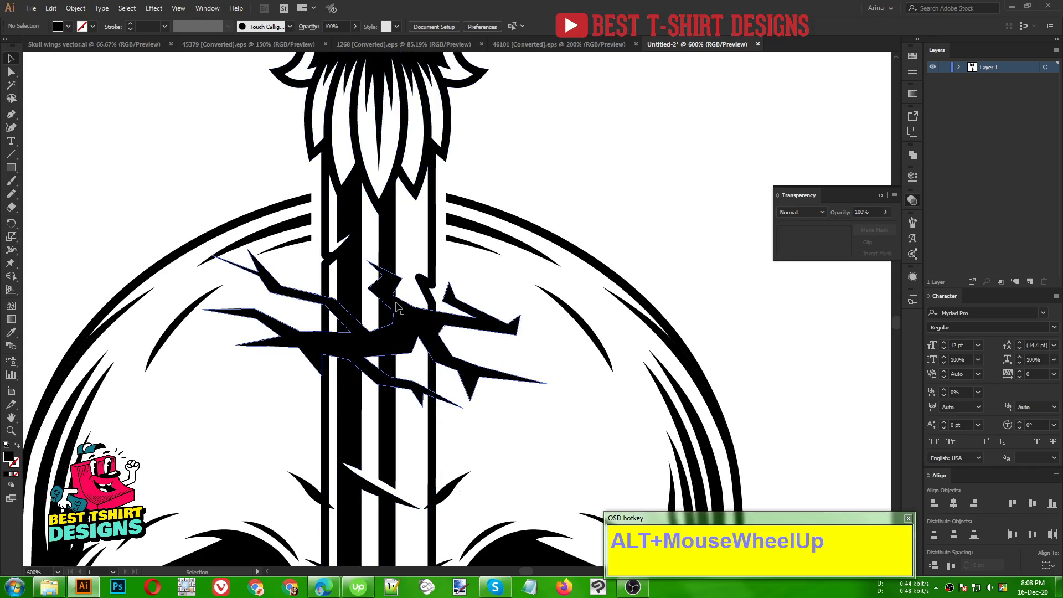
scroll(396, 306, up, 1)
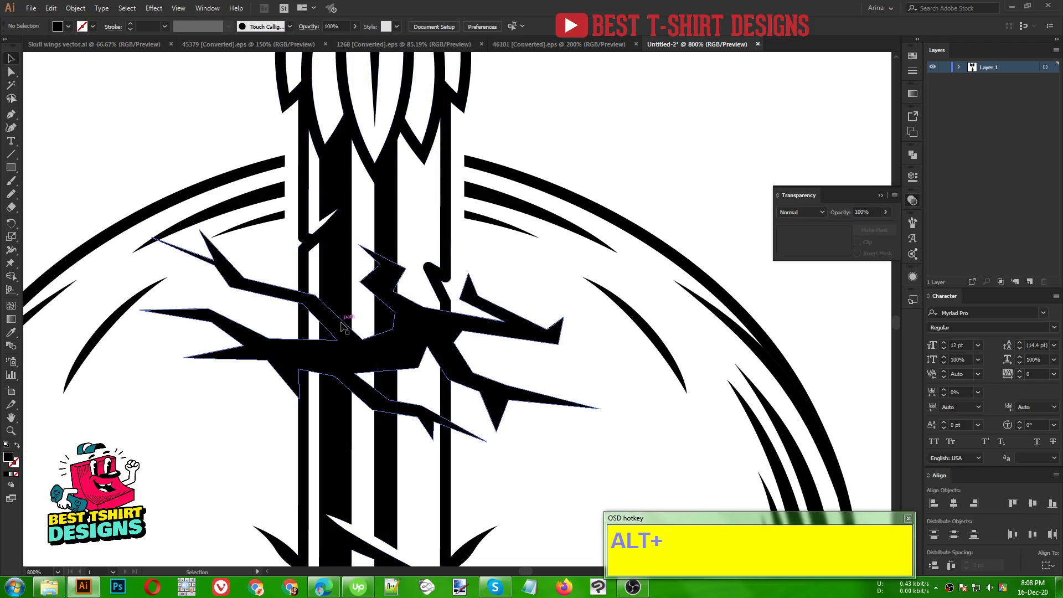
click(454, 330)
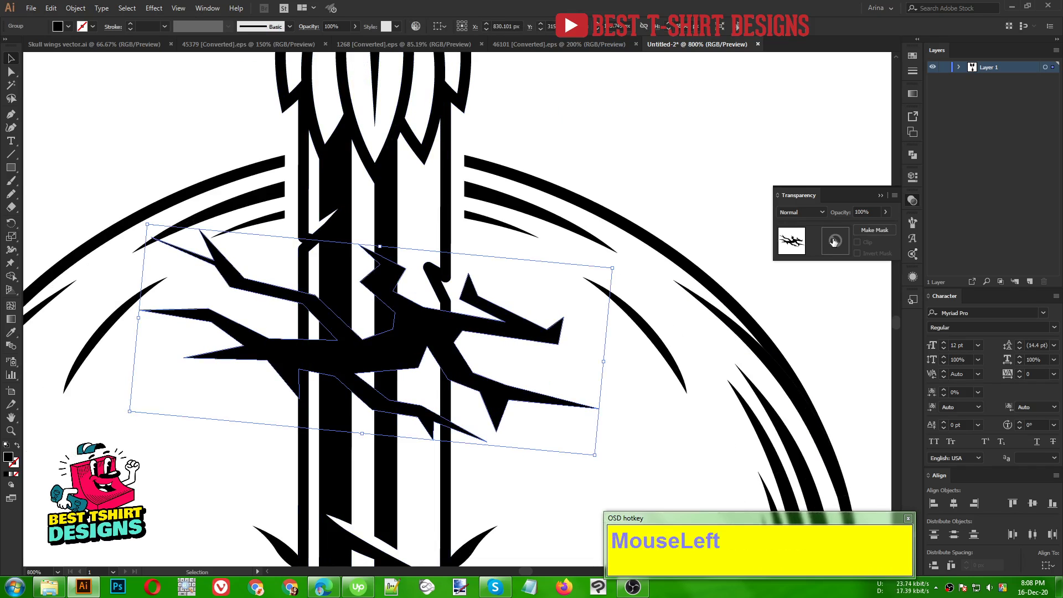
click(834, 241)
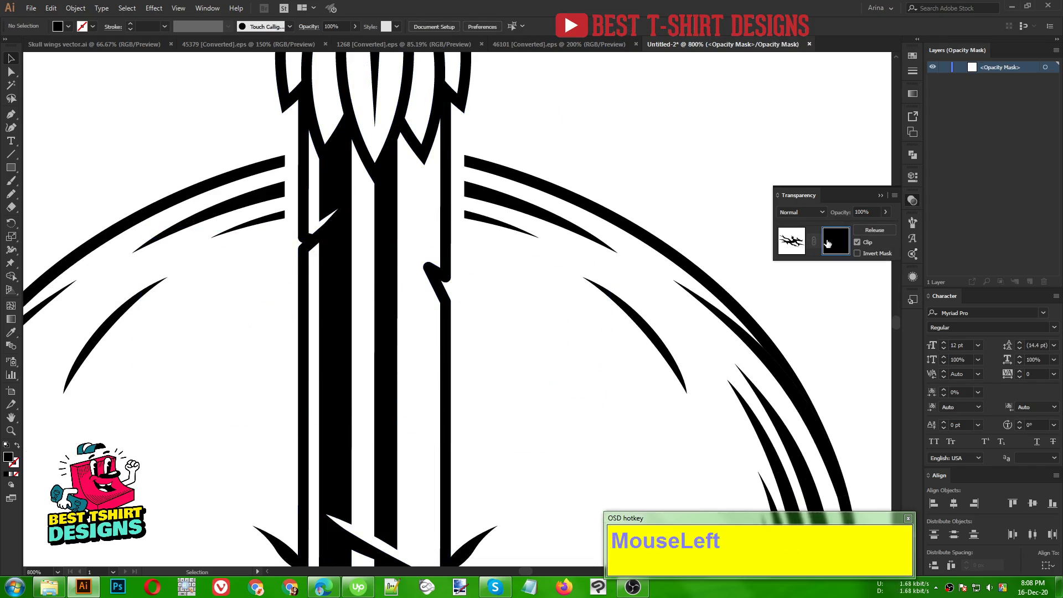
click(853, 242)
click(791, 242)
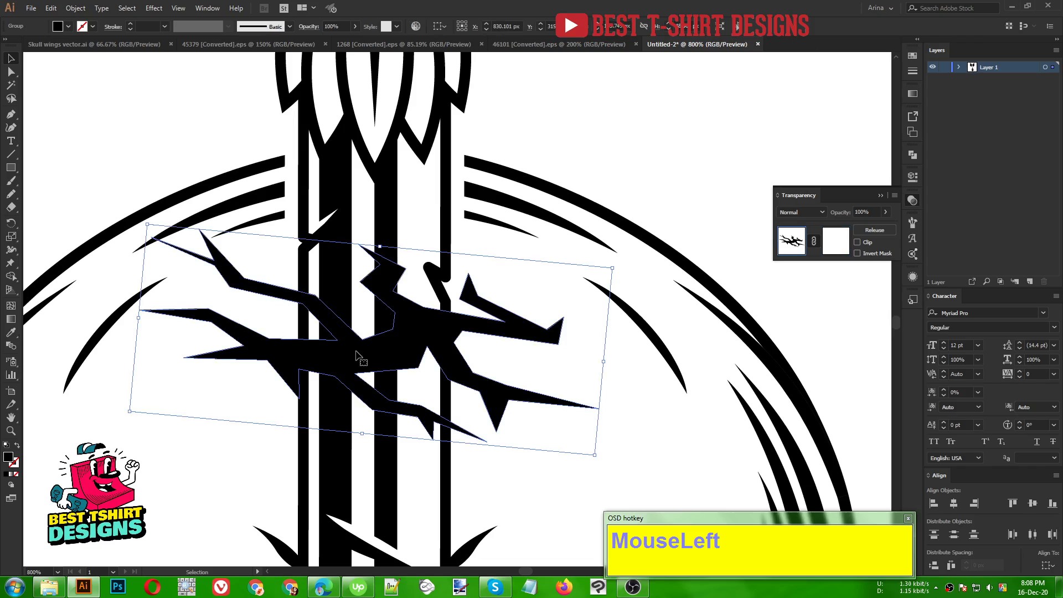
Erase the upper crack branches where they cross the sword blade, and deselect the crack.
key(shift+e)
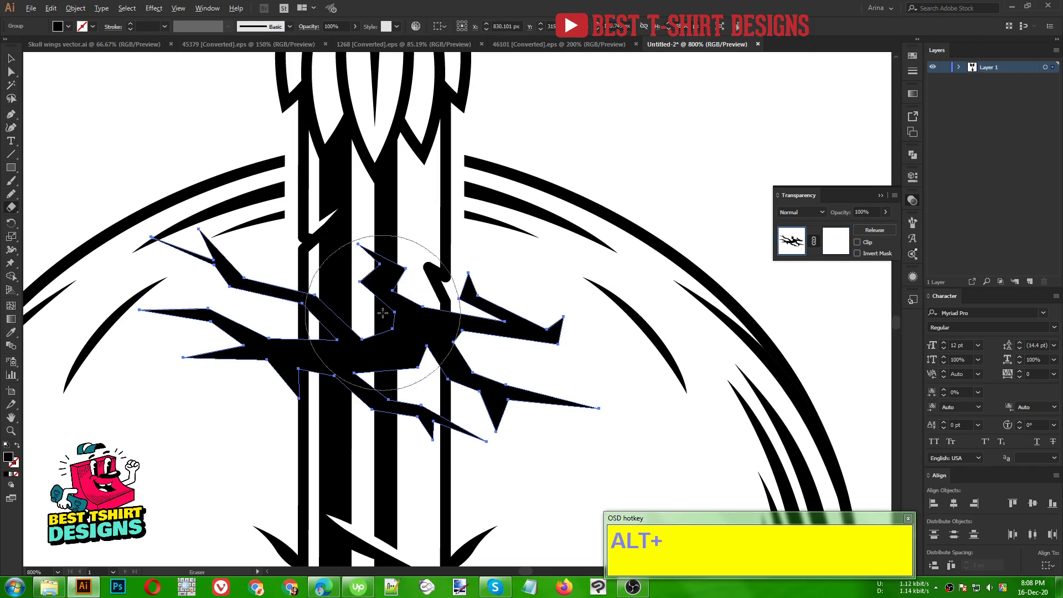
scroll(383, 313, up, 1)
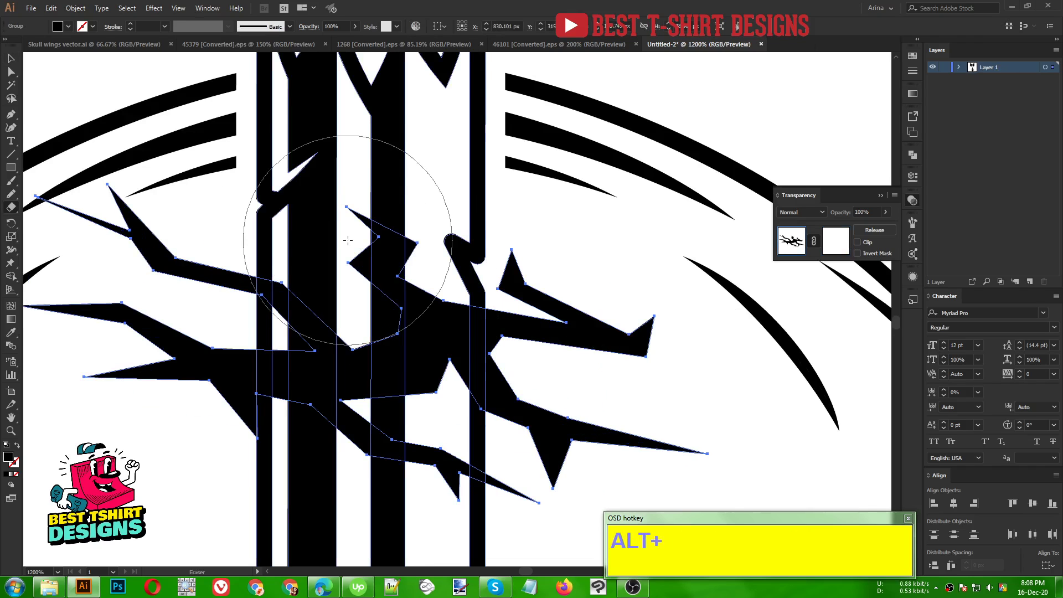
click(281, 280)
mouse_move(281, 280)
mouse_down()
mouse_move(282, 305)
mouse_move(302, 326)
mouse_move(360, 320)
mouse_move(299, 297)
mouse_move(396, 308)
mouse_move(357, 268)
mouse_up()
mouse_move(346, 204)
mouse_down()
mouse_move(357, 300)
mouse_move(415, 251)
mouse_move(420, 268)
mouse_move(404, 243)
mouse_move(444, 305)
mouse_move(534, 362)
mouse_move(437, 346)
mouse_up()
key(v)
scroll(418, 339, down, 2)
click(553, 176)
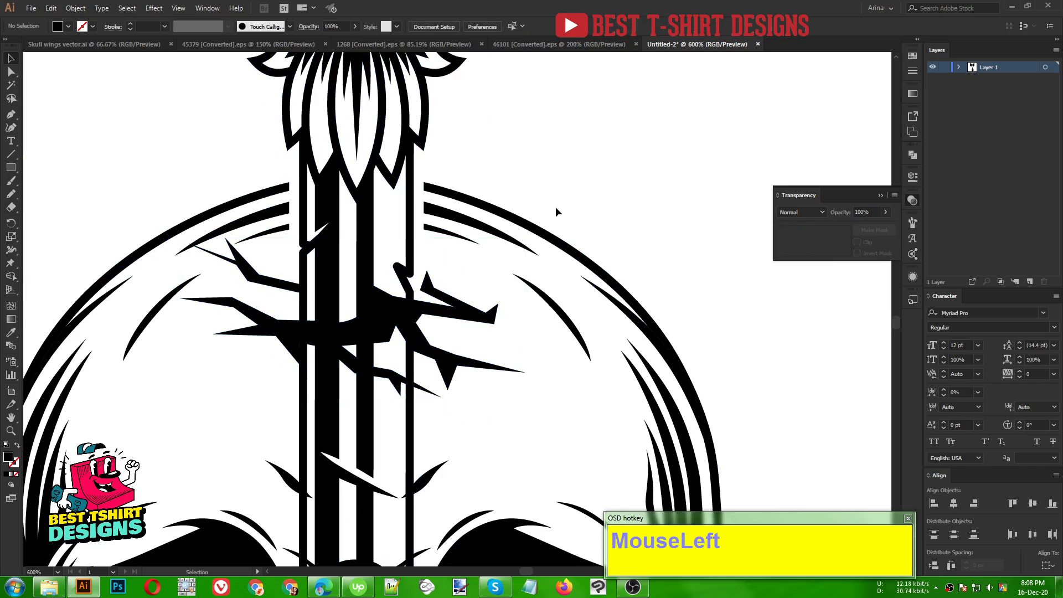
scroll(382, 302, up, 2)
click(379, 301)
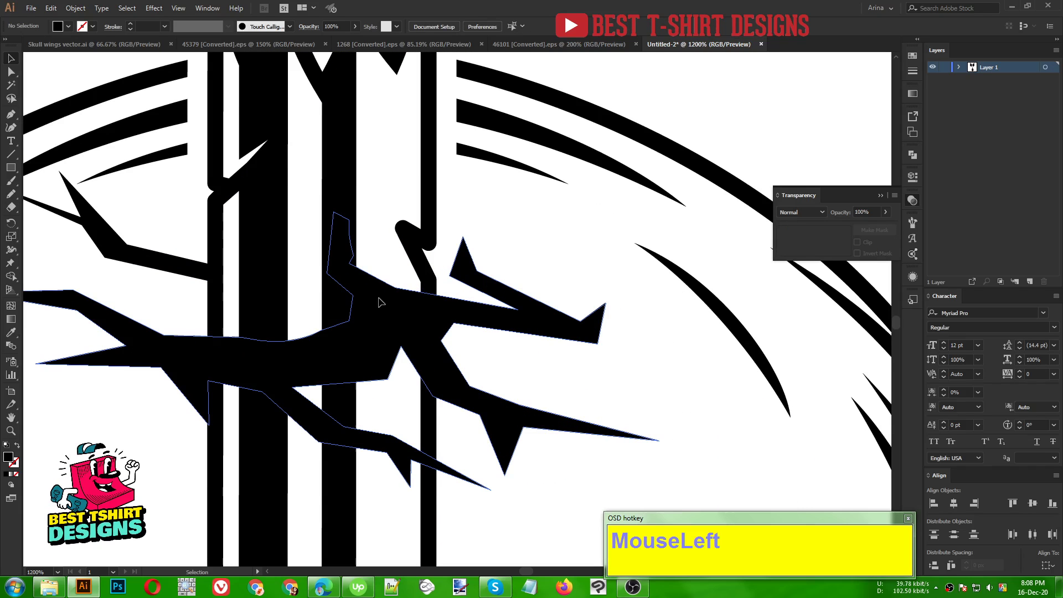
key(alt)
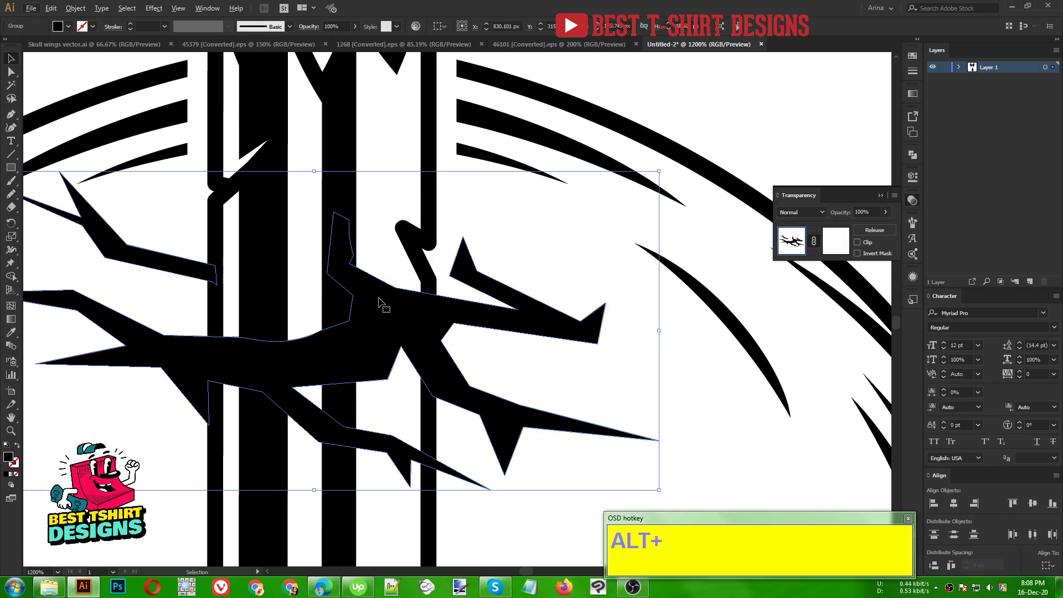
key(alt+e)
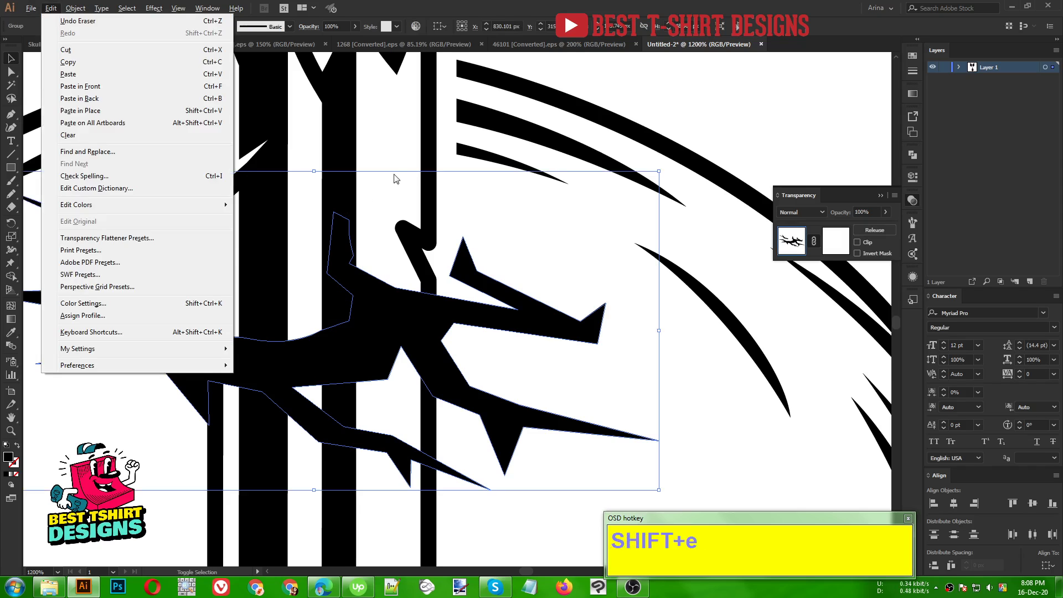
click(395, 179)
Erase the remaining upward crack branch on the blade, smoothing the crack's upper edge across the sword, and deselect it.
key(shift)
shift+click(354, 292)
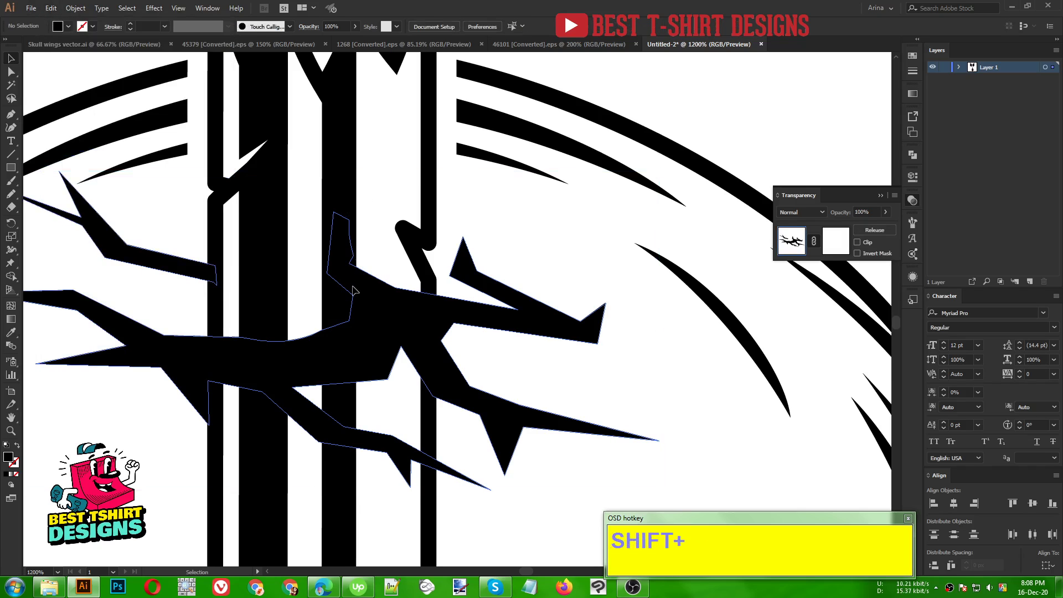
key(shift+e)
mouse_move(335, 292)
mouse_down()
mouse_move(355, 238)
mouse_move(339, 209)
mouse_move(340, 300)
mouse_move(417, 278)
mouse_move(346, 302)
mouse_move(301, 301)
mouse_move(334, 301)
mouse_up()
key(ctrl+z)
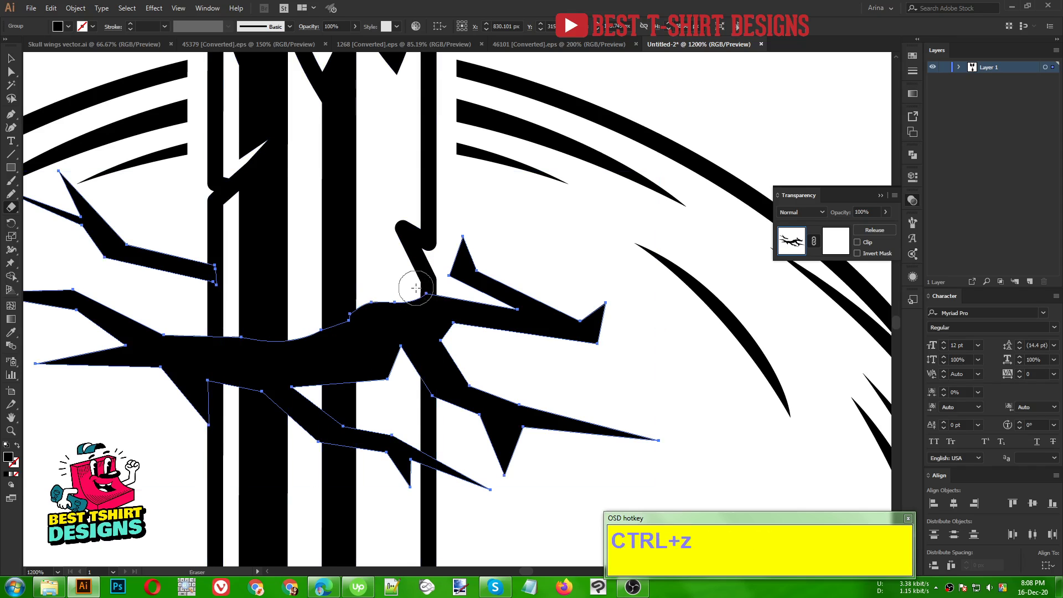
drag(416, 289, 290, 309)
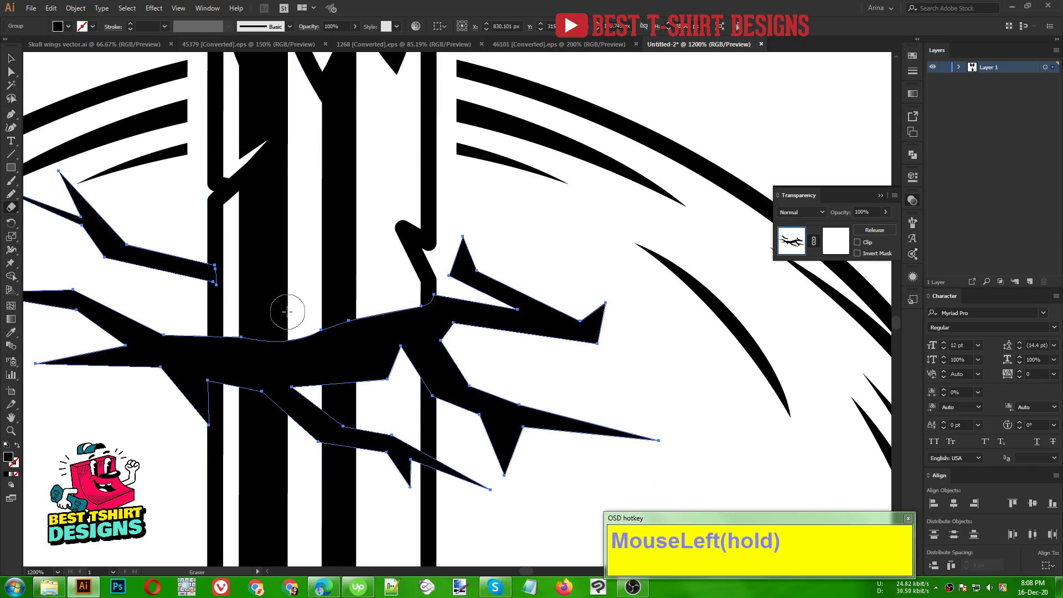
key(v)
alt+scroll(300, 261, down, 4)
click(527, 158)
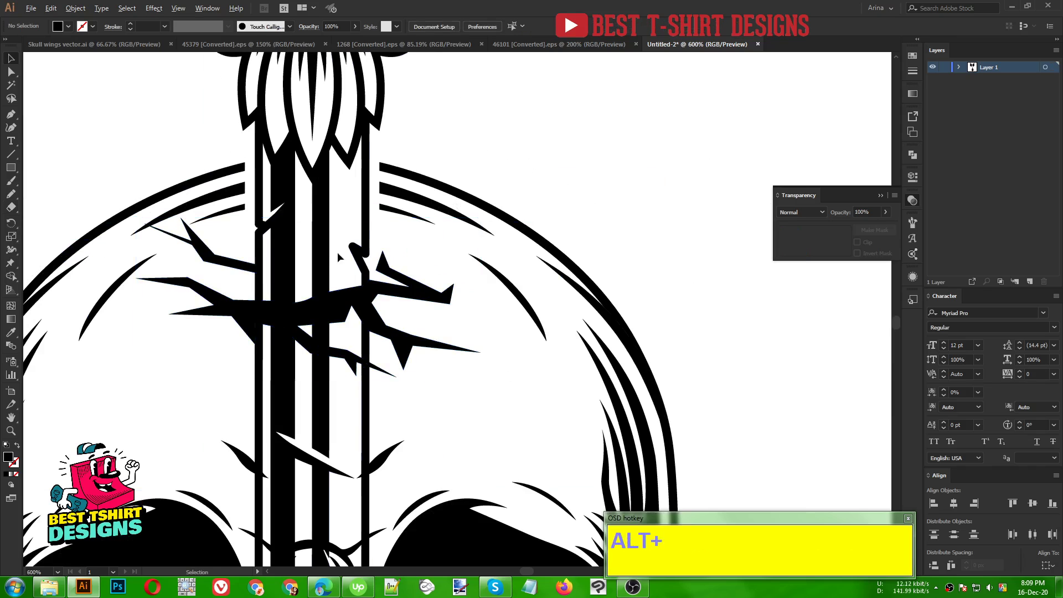
click(508, 190)
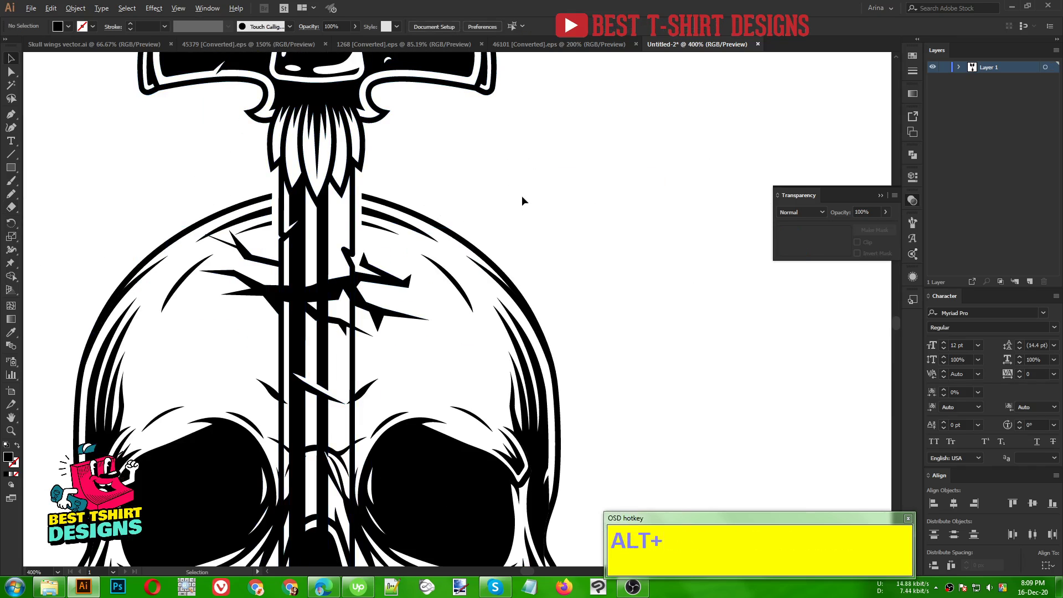
alt+scroll(520, 198, down, 1)
alt+scroll(446, 196, down, 1)
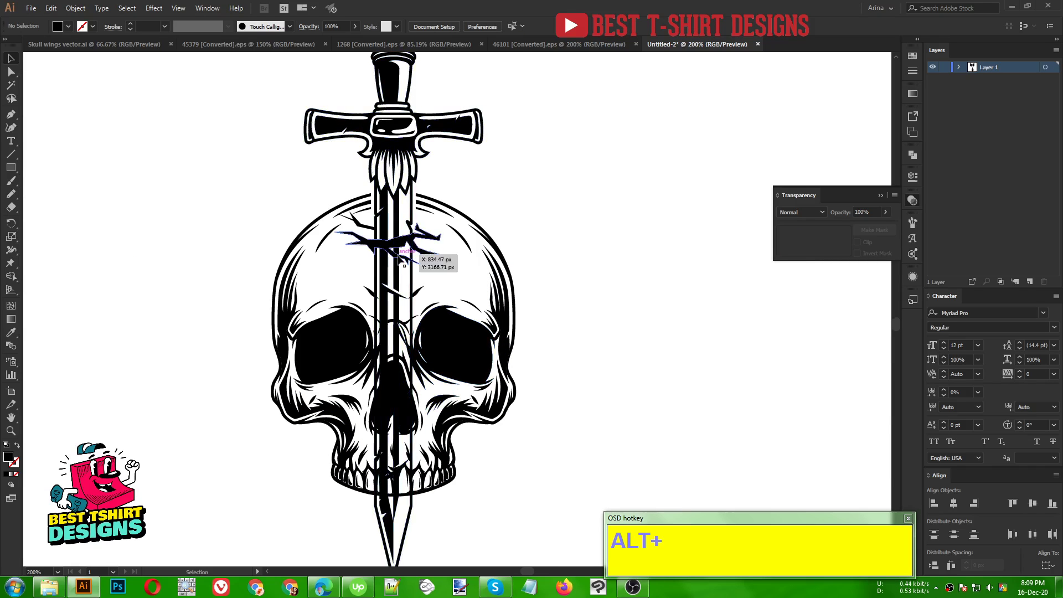
Offset the skull artwork's paths by 3 px with miter joins and cut the resulting offset shapes.
alt+scroll(417, 252, up, 2)
alt+scroll(416, 252, down, 1)
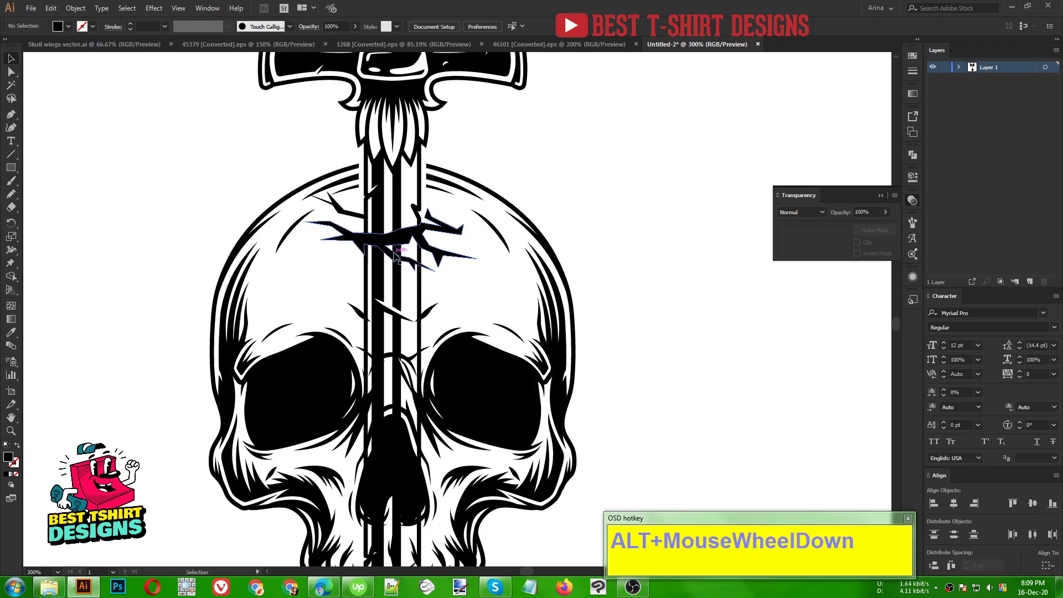
click(518, 376)
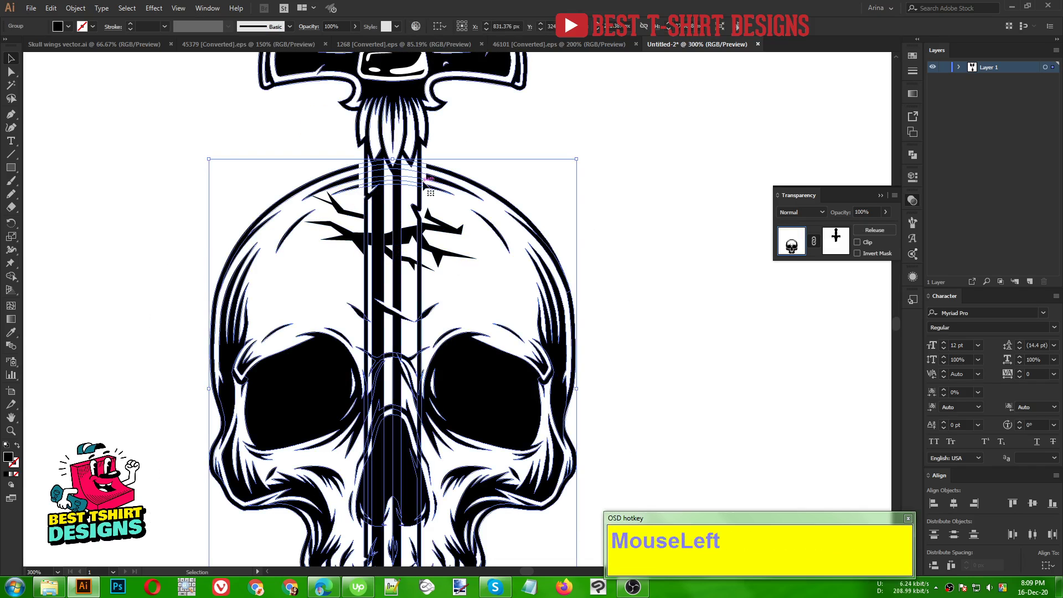
click(82, 10)
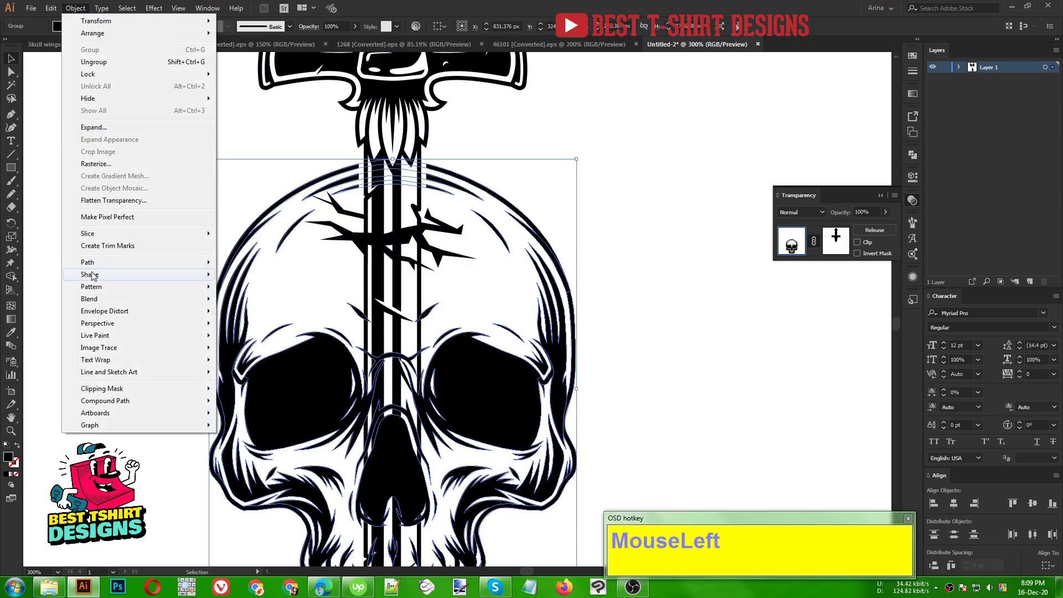
click(252, 303)
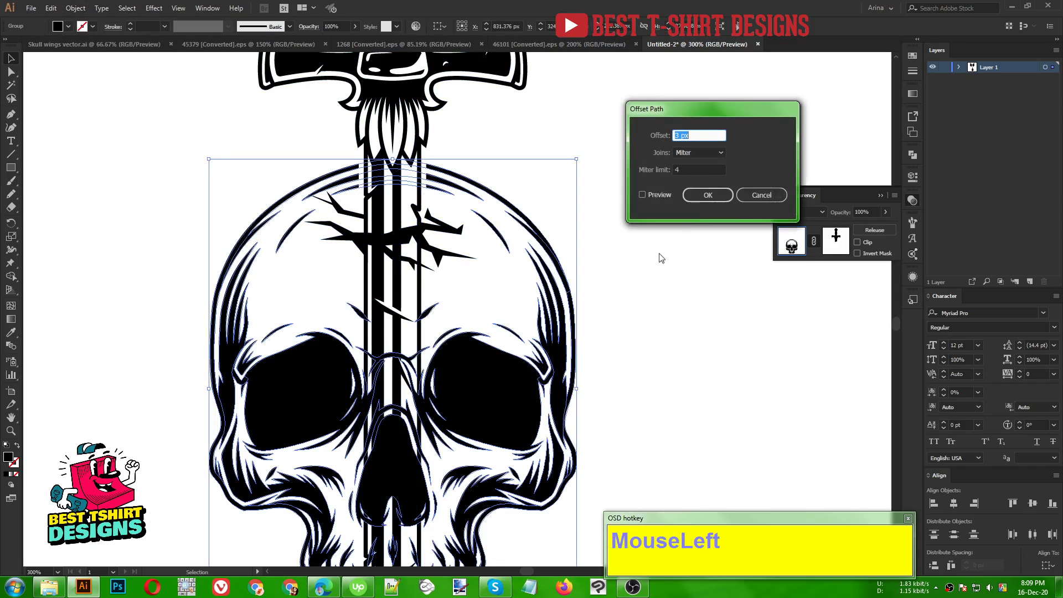
click(650, 190)
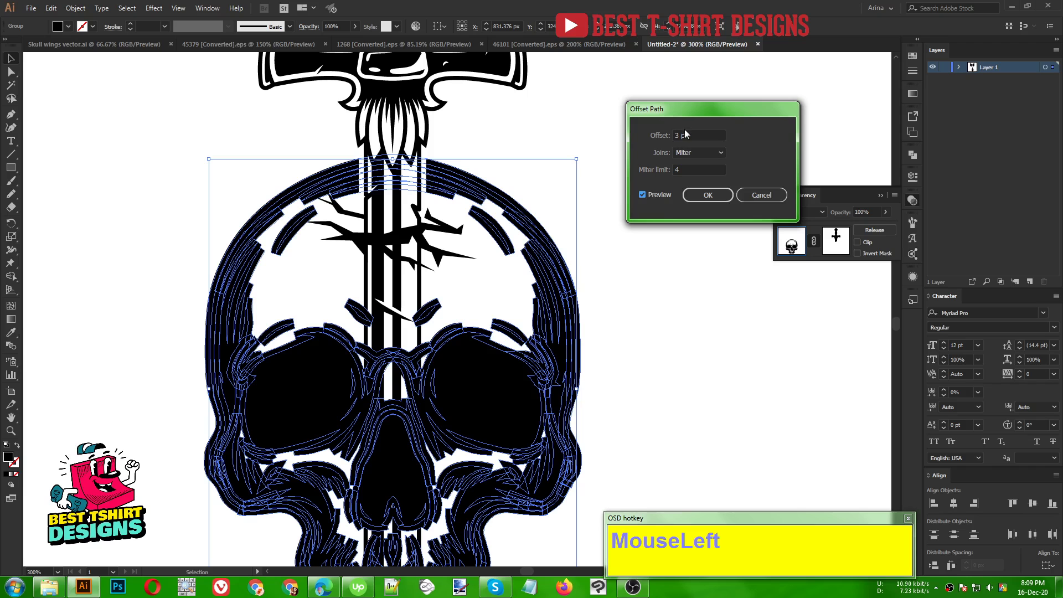
click(710, 194)
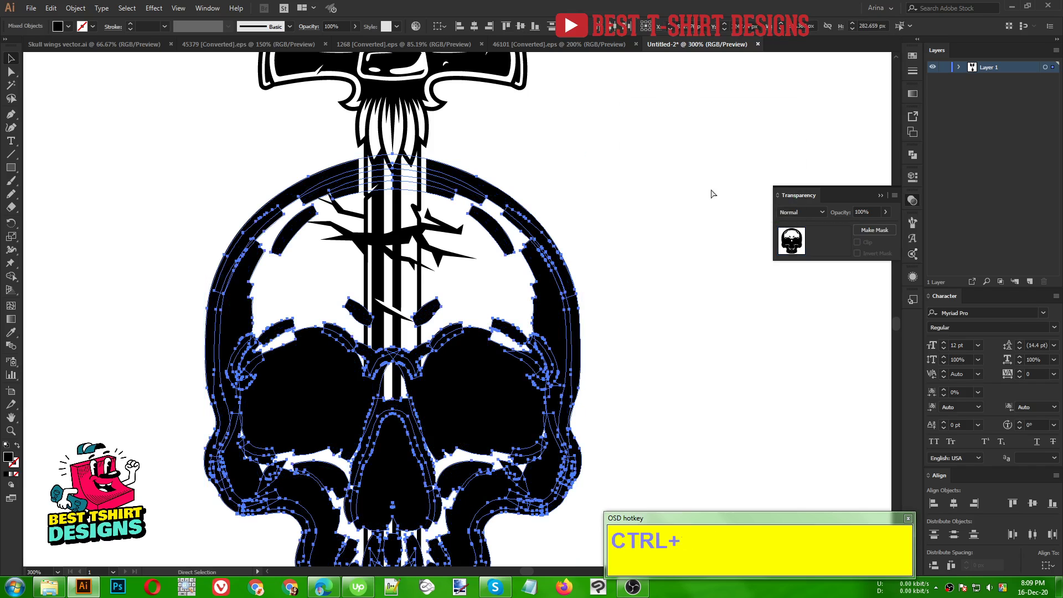
key(ctrl+x)
Add an opacity mask to the sword with clipping off and paste the skull's offset shapes in place inside it.
scroll(497, 194, down, 3)
alt+scroll(394, 452, down, 2)
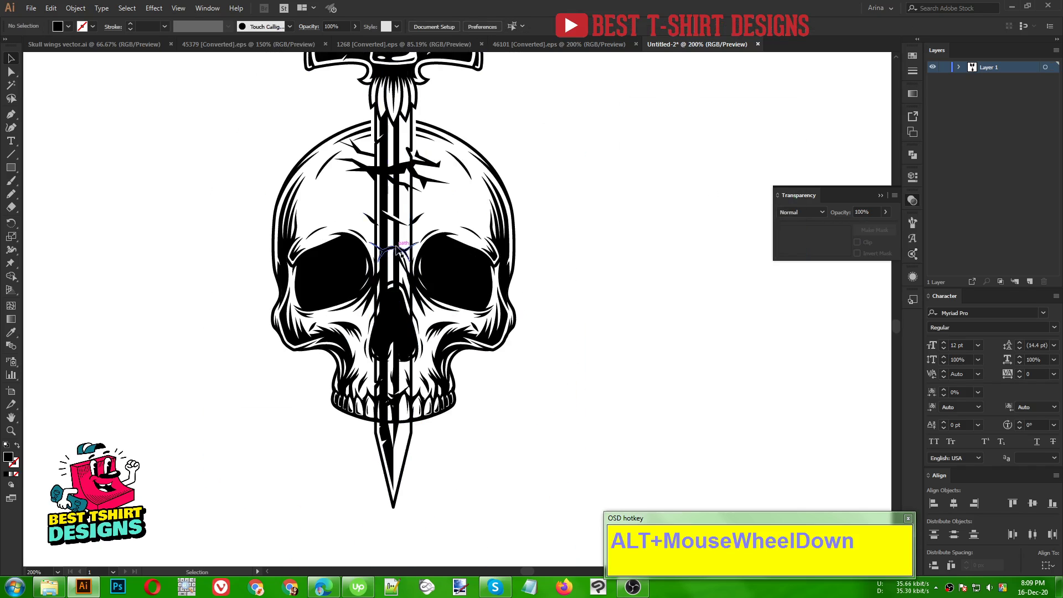
click(395, 453)
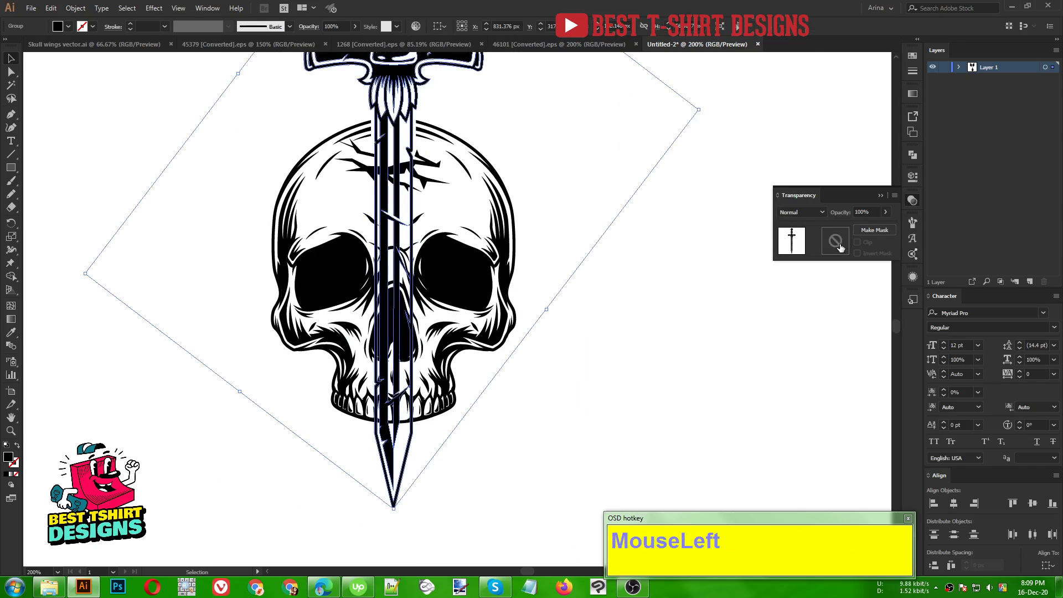
click(838, 244)
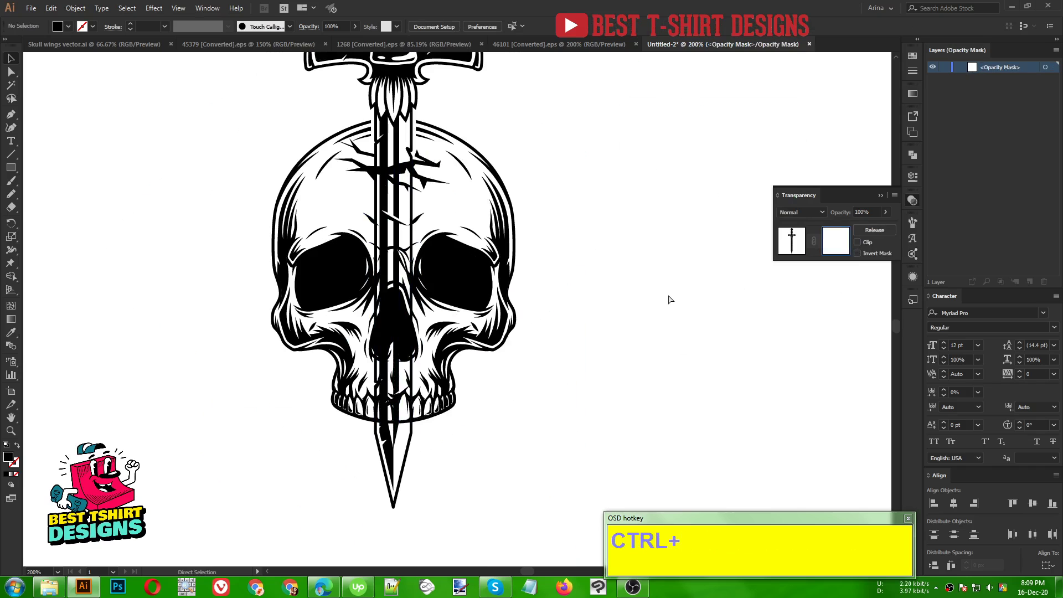
key(ctrl+f)
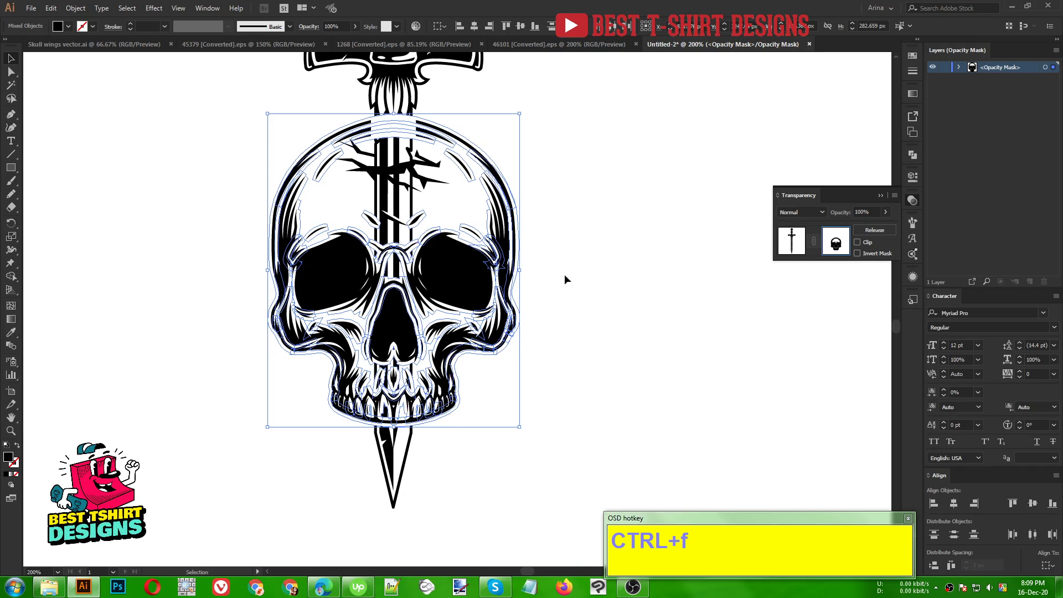
Unite the pasted skull shapes in the sword's mask into one silhouette and deselect it.
click(908, 156)
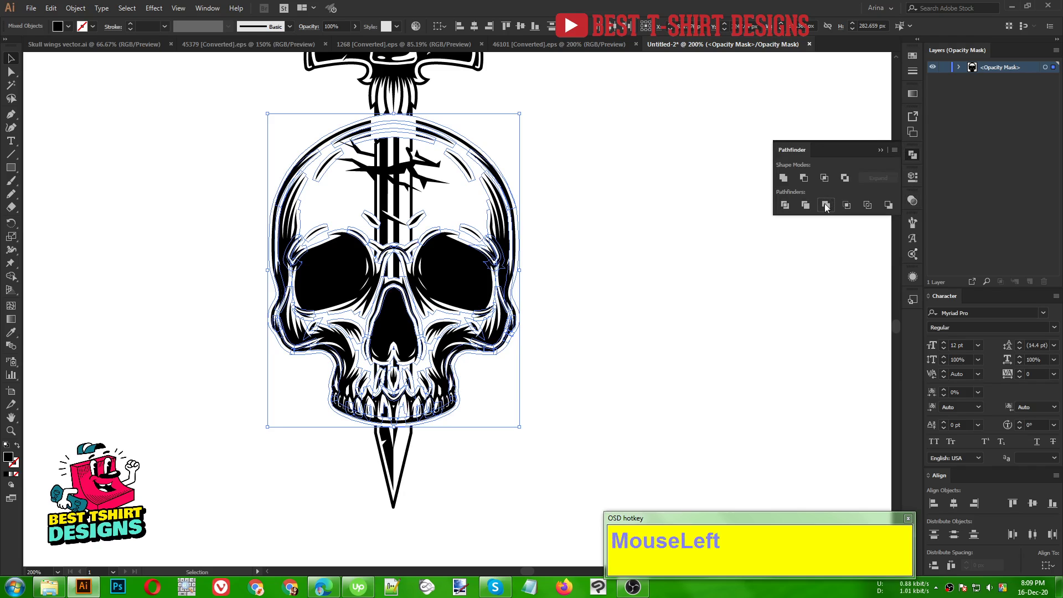
click(784, 178)
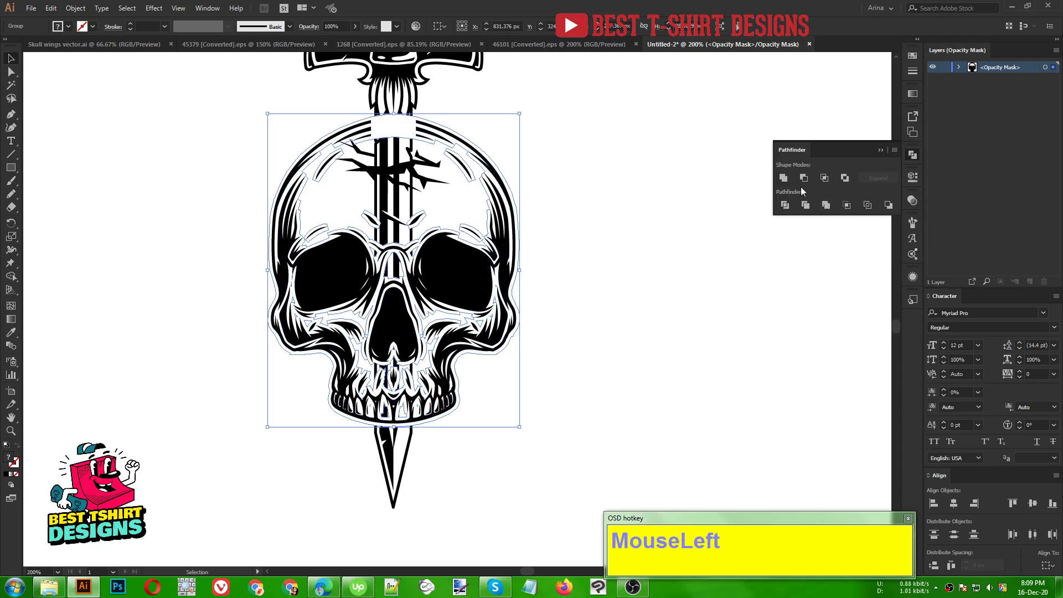
click(651, 249)
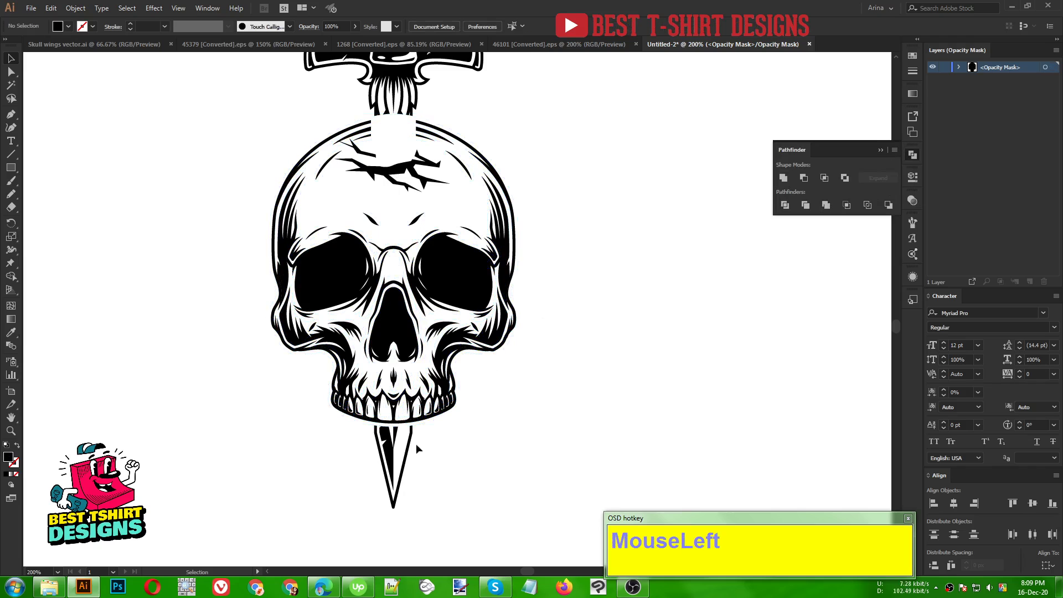
Erase a rectangular area of the mask silhouette over the forehead, from above the skull down to the crack, revealing the upper blade.
scroll(410, 451, up, 1)
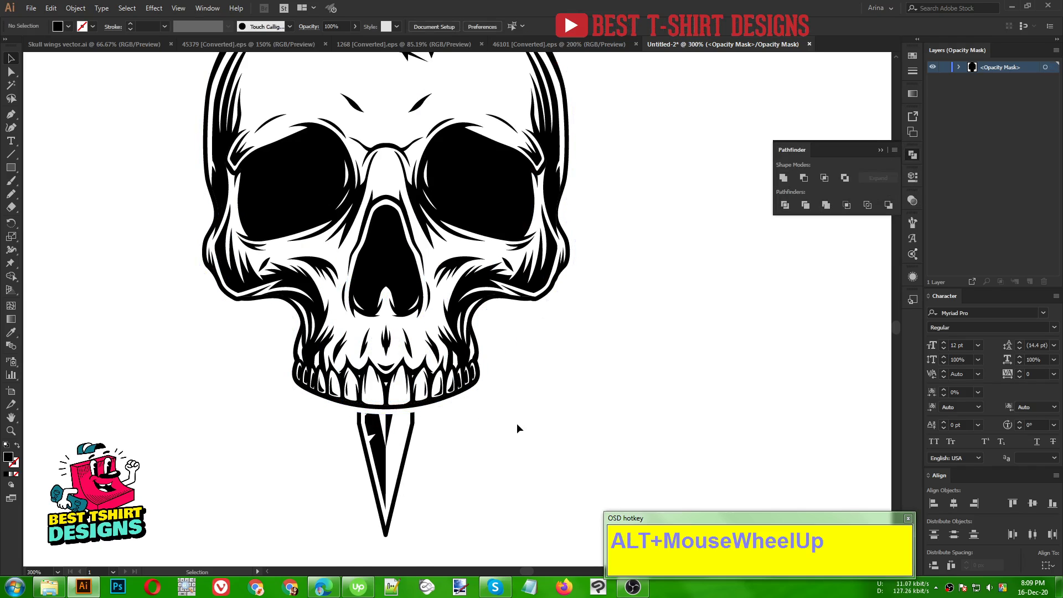
scroll(517, 420, up, 6)
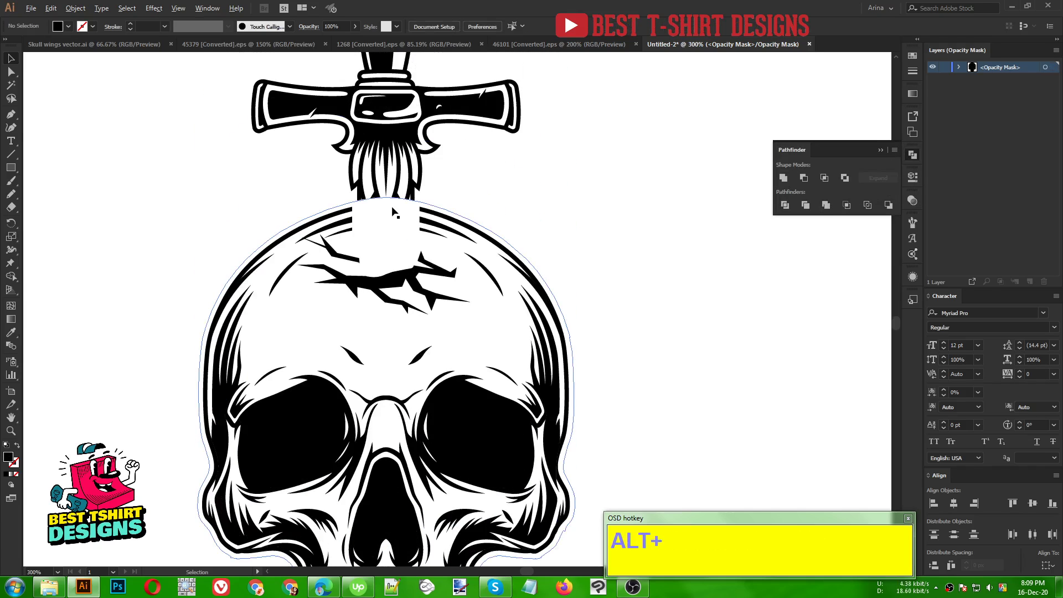
scroll(396, 210, up, 1)
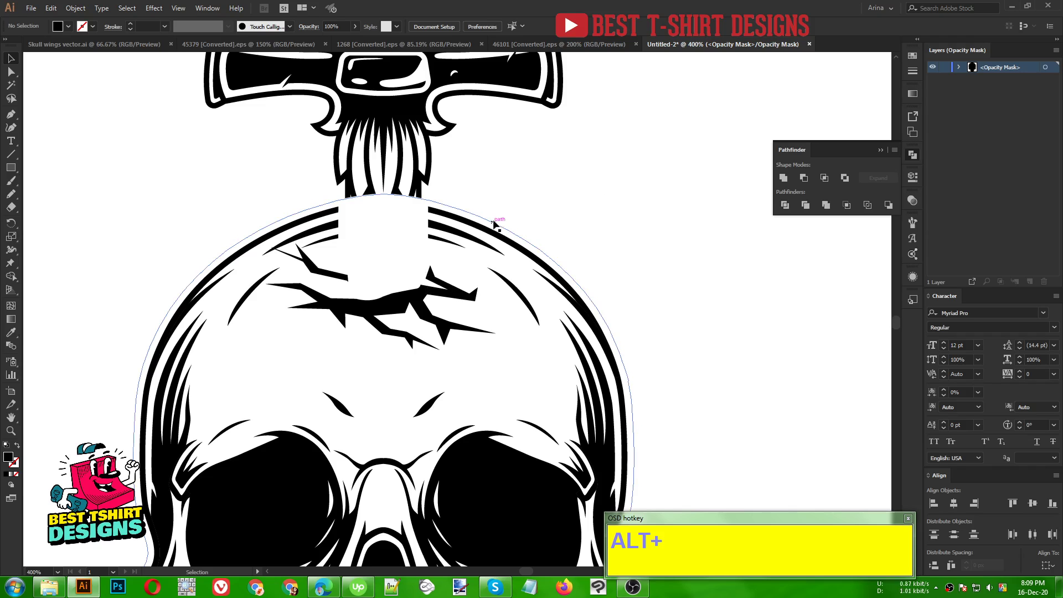
click(437, 229)
key(shift+e)
drag(274, 164, 496, 303)
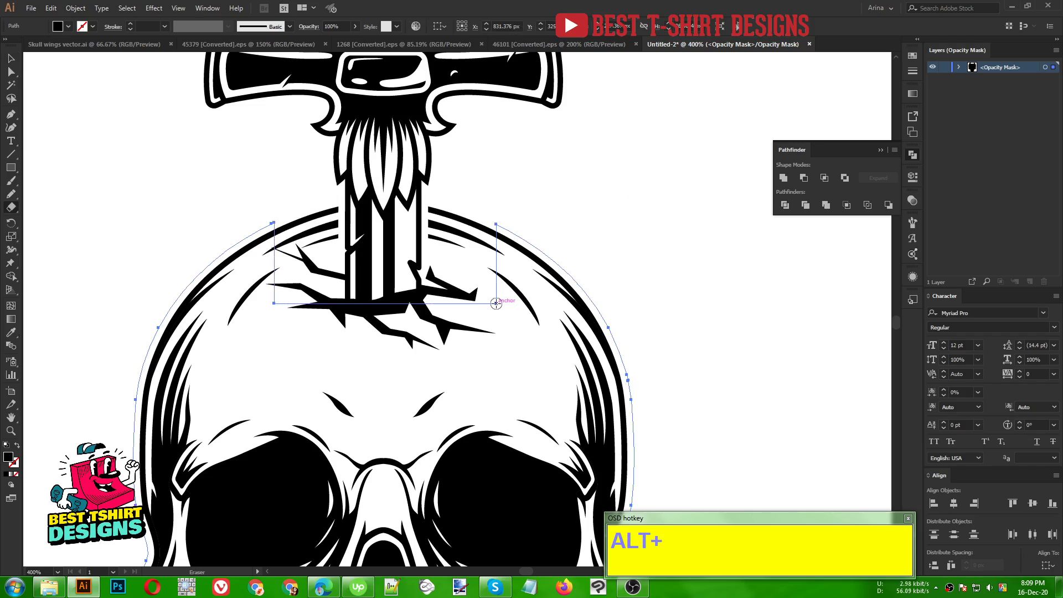
scroll(399, 291, up, 1)
mouse_move(261, 244)
mouse_down()
mouse_move(384, 338)
mouse_move(484, 389)
mouse_up()
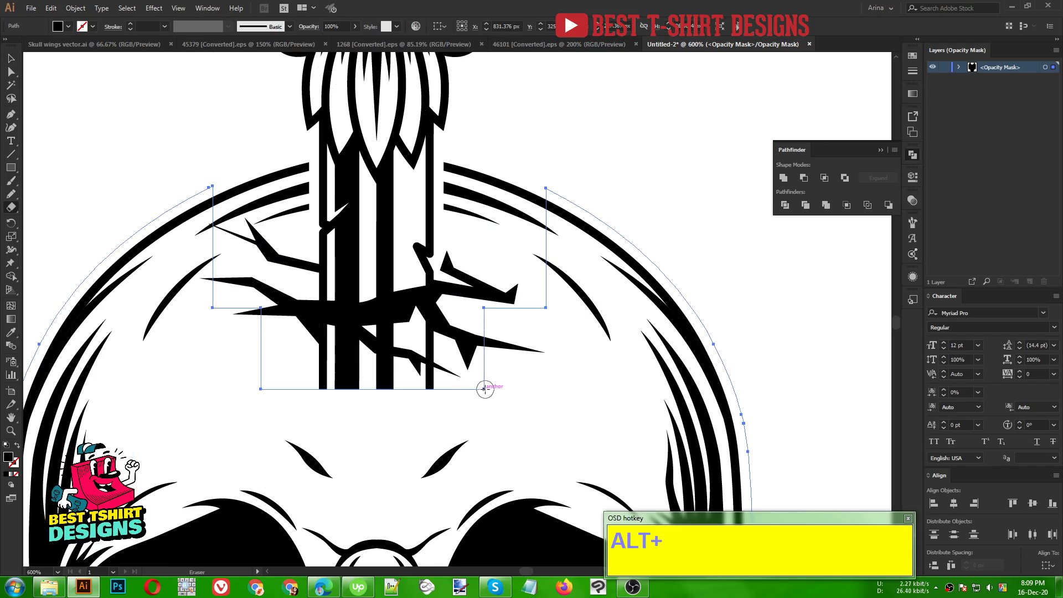
key(ctrl+z)
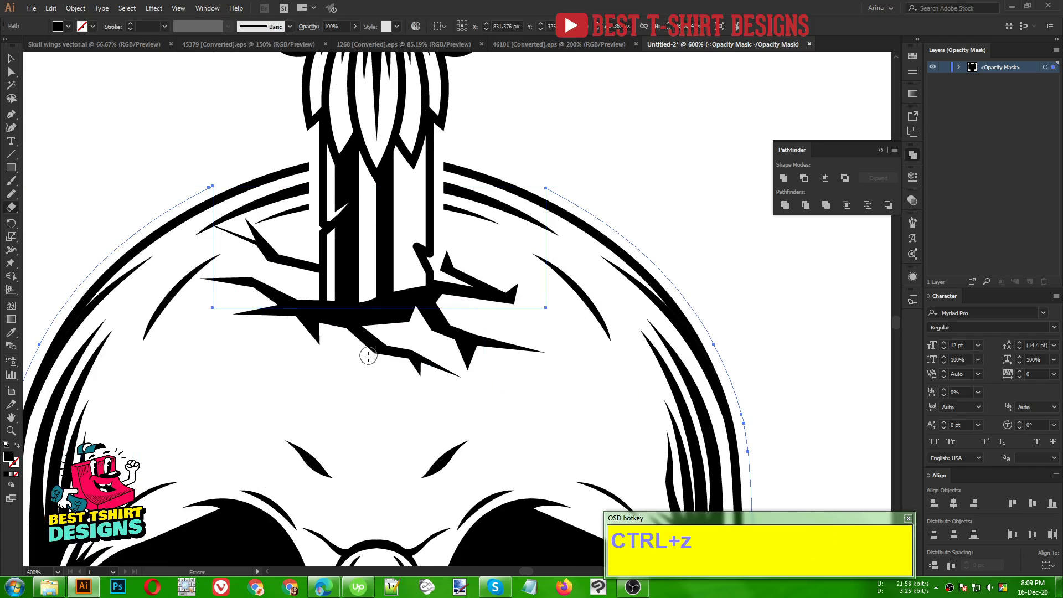
Deselect the mask silhouette, leave the sword's opacity mask and return to editing the artwork.
mouse_move(300, 299)
mouse_down()
mouse_move(416, 293)
mouse_move(394, 296)
mouse_move(446, 276)
mouse_up()
scroll(445, 276, down, 1)
key(v)
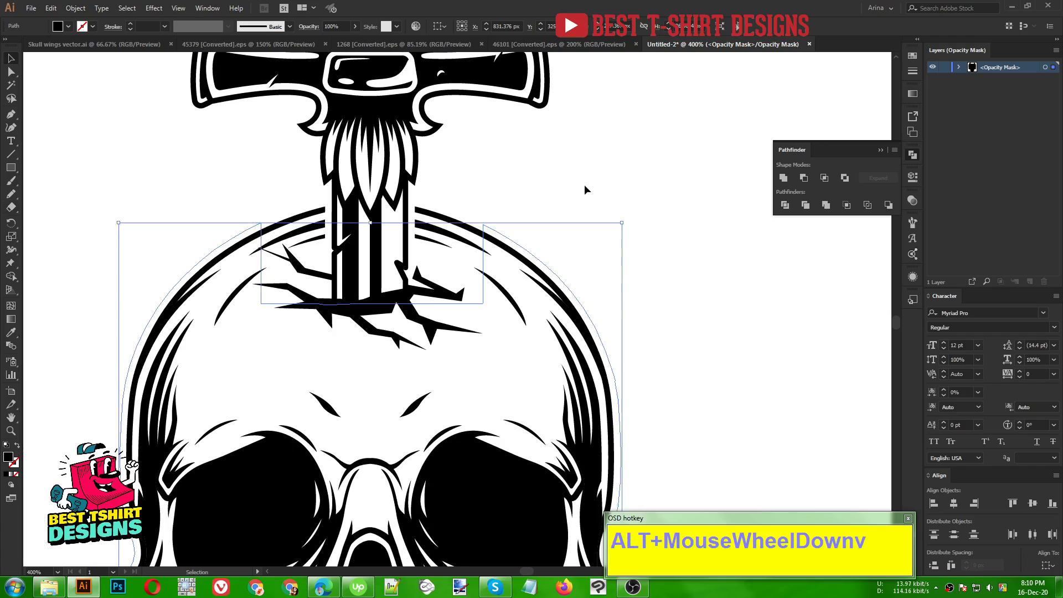
click(459, 205)
scroll(459, 205, down, 3)
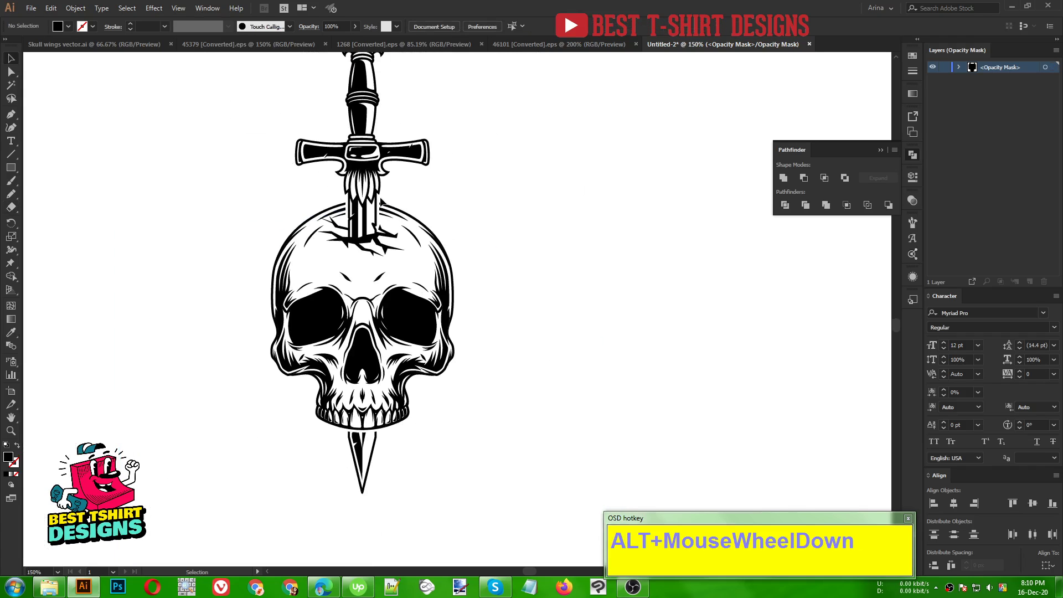
scroll(485, 201, up, 2)
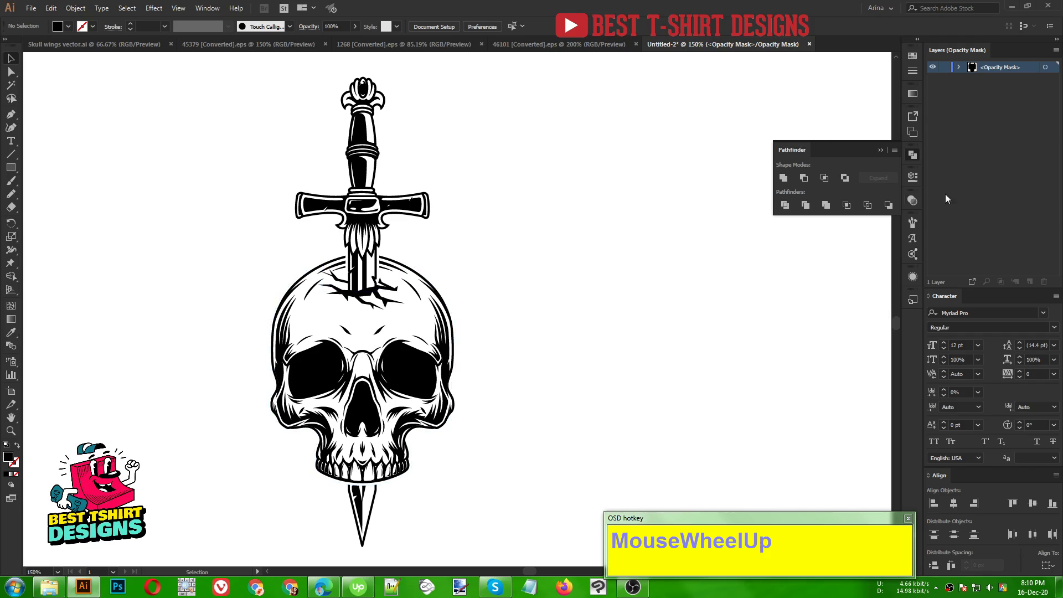
click(912, 199)
click(631, 287)
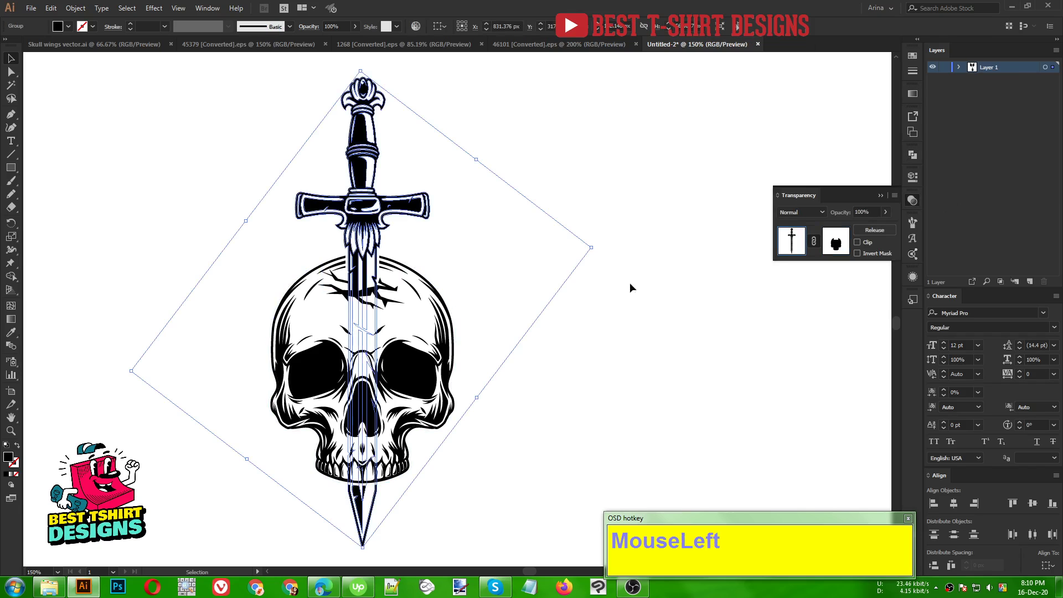
Nudge the sword downward so its guard sits closer to the top of the skull.
click(511, 254)
key(Down)
key(Down)
key(Down)
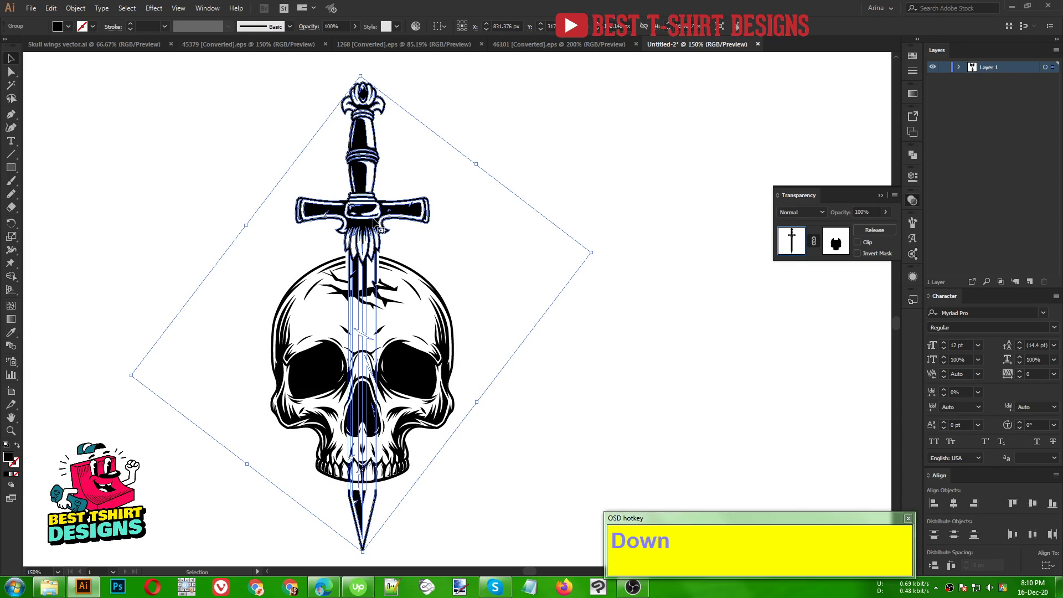
key(Down)
key(Down)
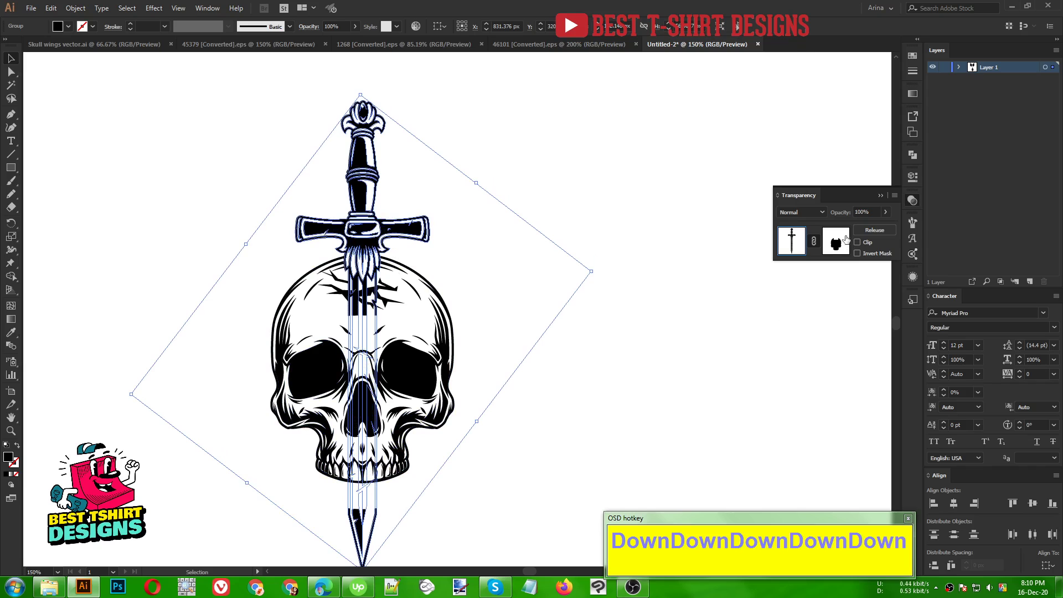
Edit the sword's opacity mask and nudge its silhouette back up to align with the skull outline, then deselect it.
click(845, 239)
click(421, 331)
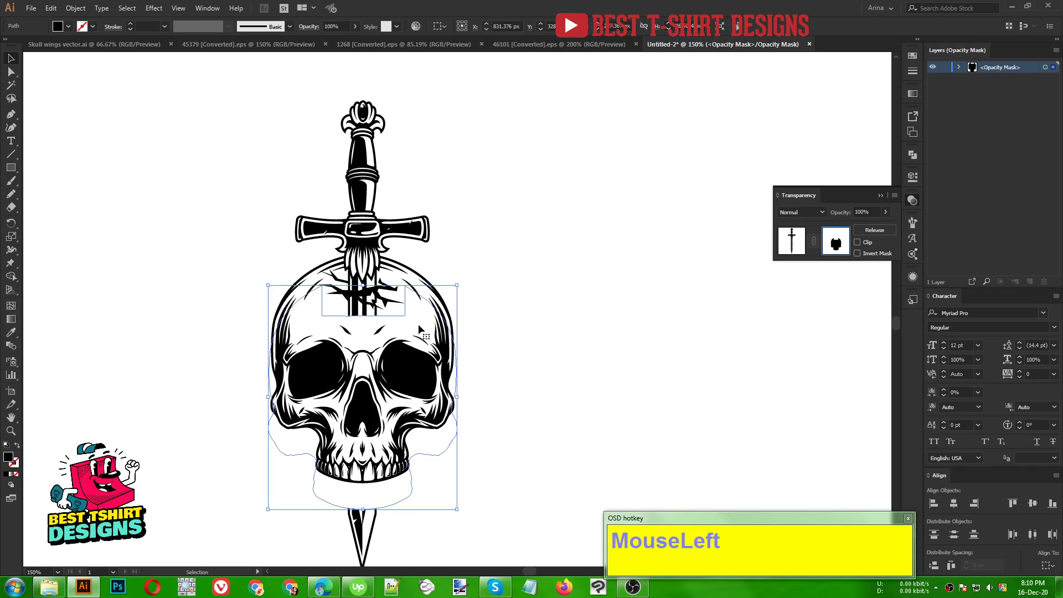
key(Up)
key(Up)
key(Up)
key(Up)
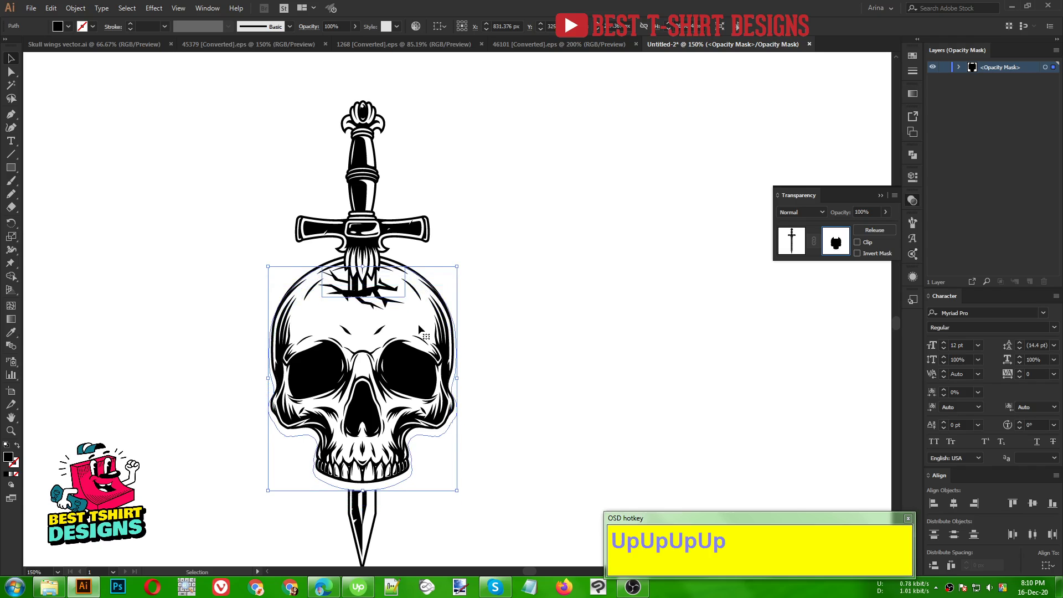
key(Up)
key(Up)
key(Down)
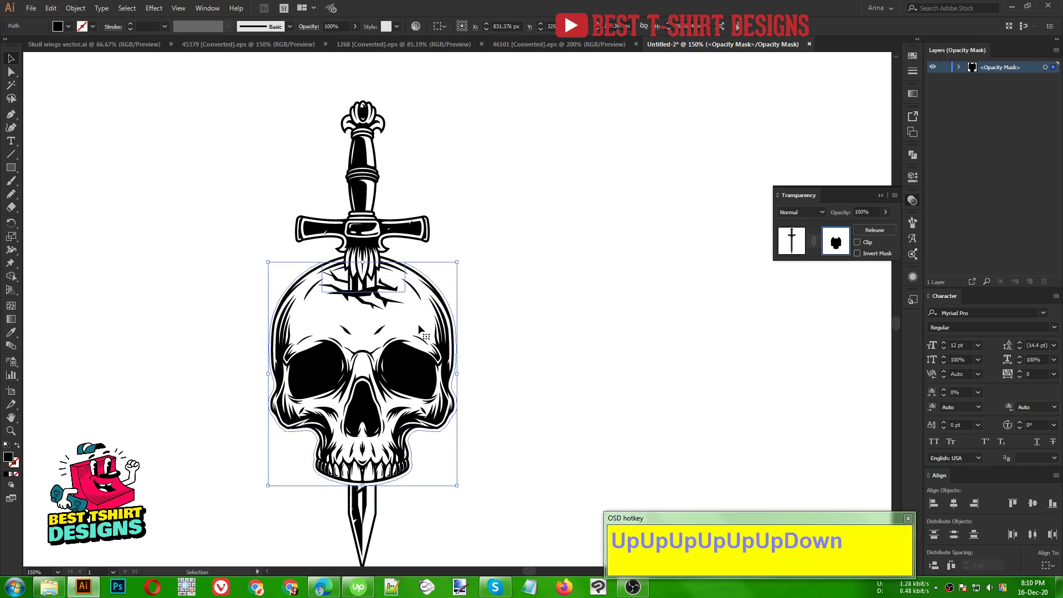
click(592, 308)
Leave the sword's opacity mask, return to editing the artwork and deselect the sword.
scroll(607, 324, up, 1)
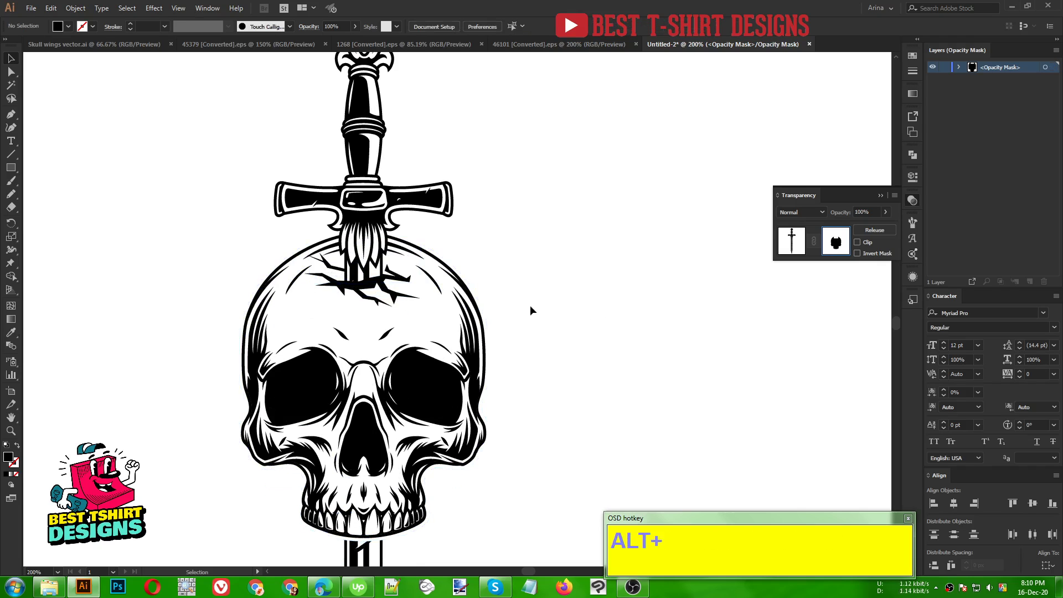
scroll(369, 259, down, 1)
click(486, 259)
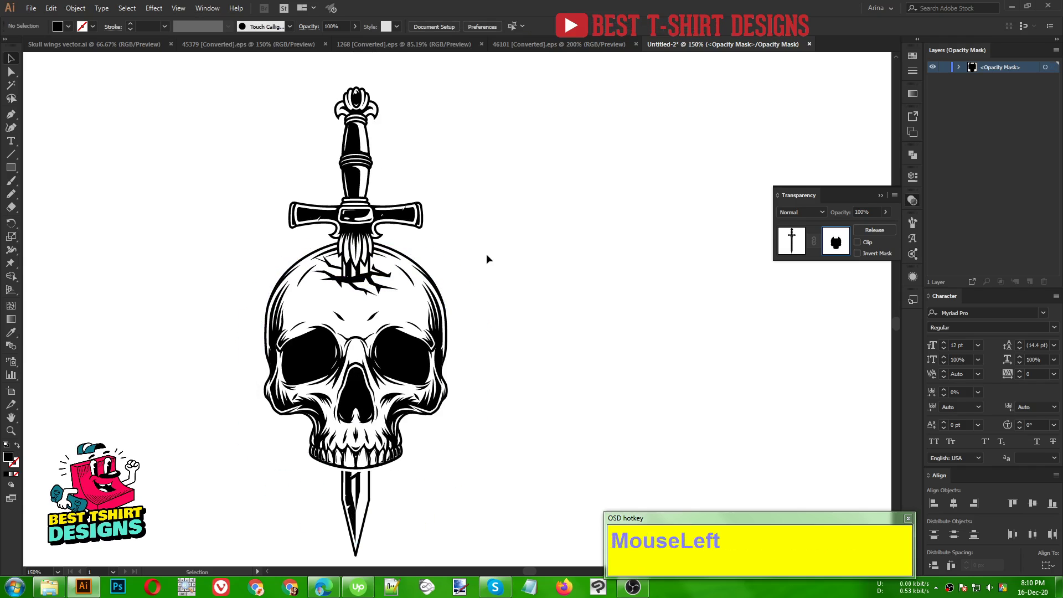
click(791, 236)
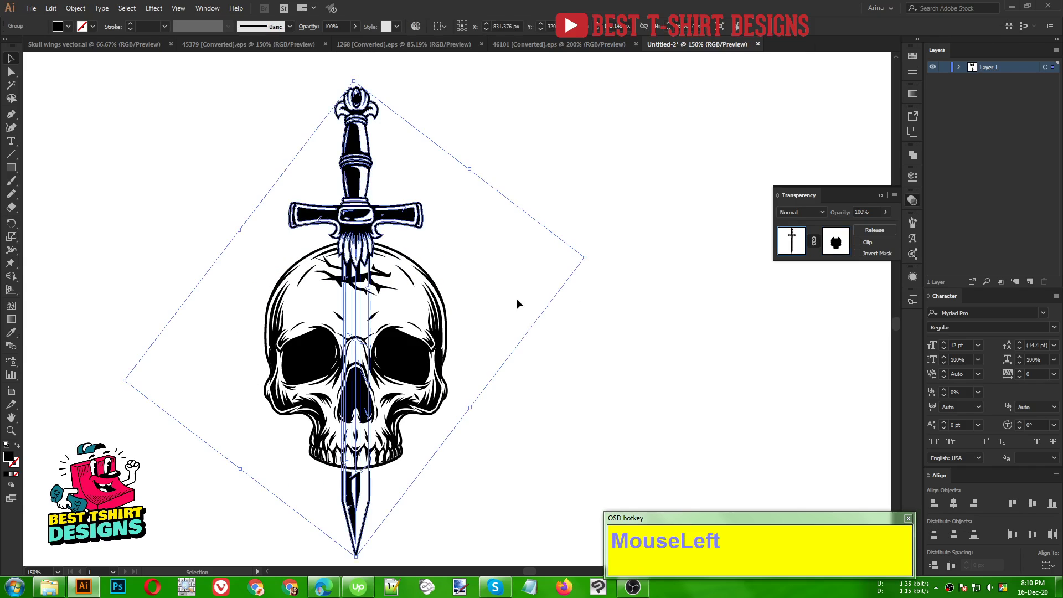
click(516, 297)
Group the skull, crack and sword into one object and deselect it.
scroll(490, 291, down, 1)
drag(237, 183, 545, 464)
key(ctrl+g)
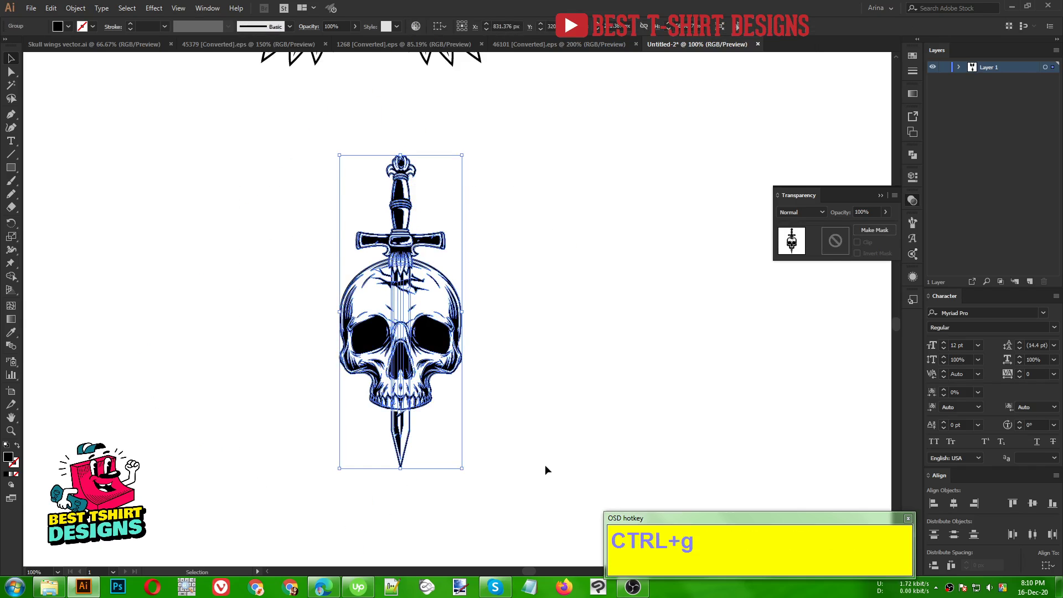
click(550, 420)
scroll(540, 394, down, 1)
scroll(538, 390, up, 2)
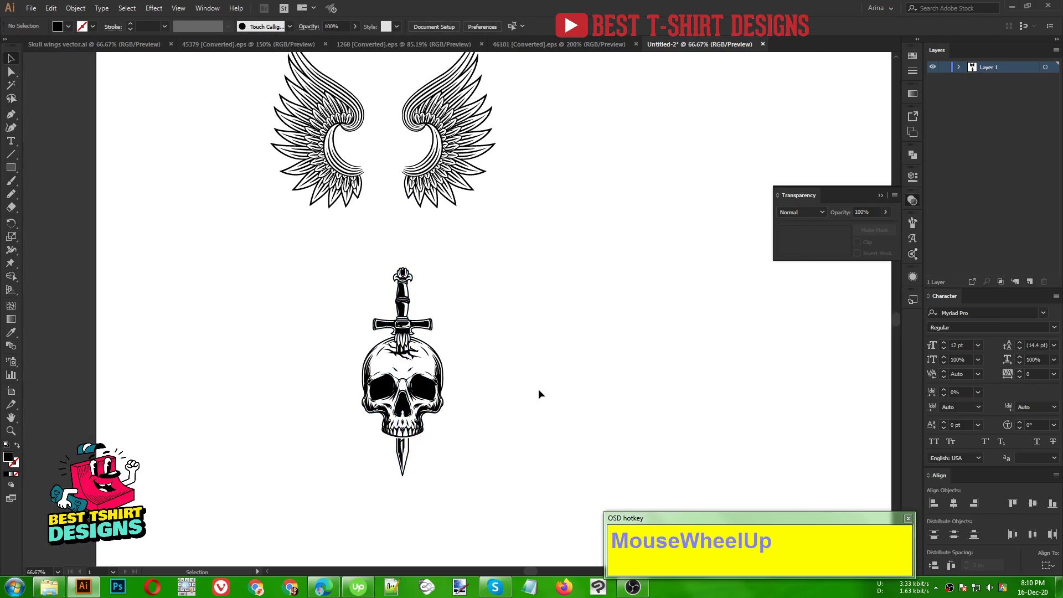
Move the wings down so they flank the skull, and nudge the right wing slightly outward within its group.
drag(424, 166, 450, 401)
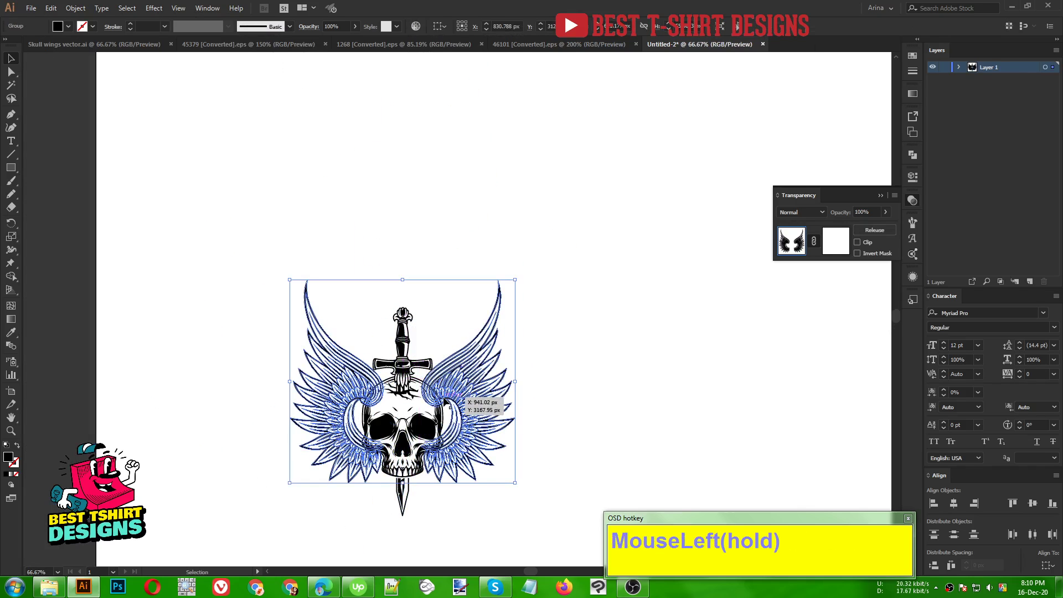
double_click(446, 400)
click(445, 400)
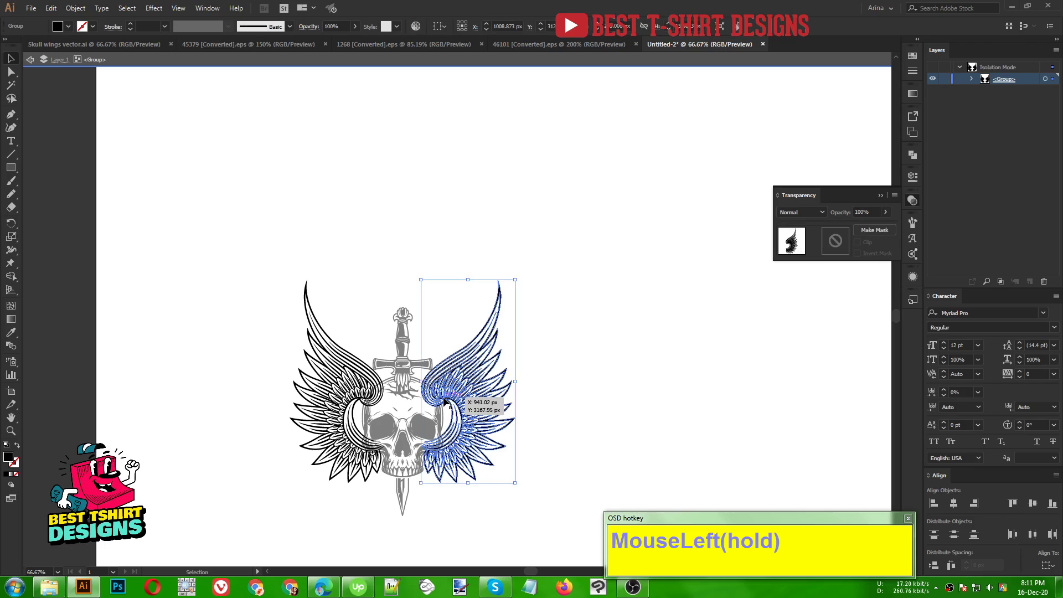
key(Right)
key(Right)
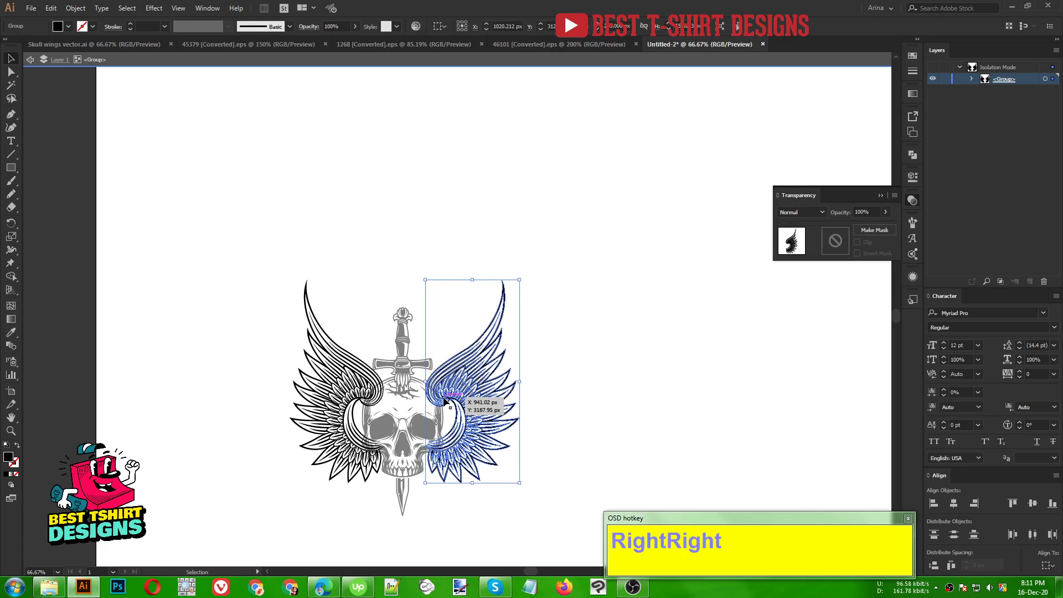
double_click(597, 396)
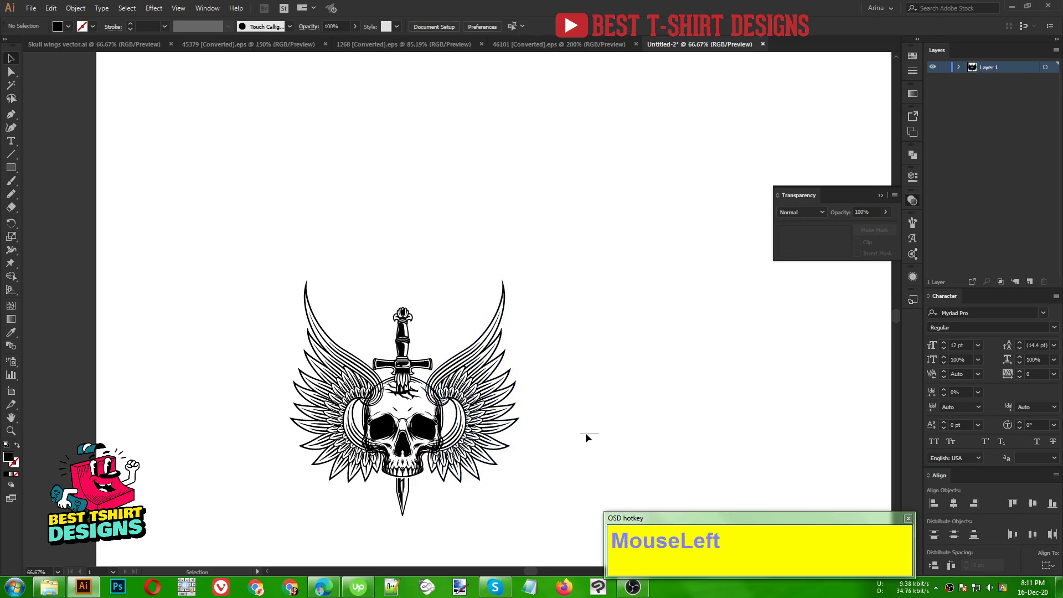
Centre-align the wings and the skull-and-sword group horizontally with each other and deselect them.
drag(586, 435, 252, 327)
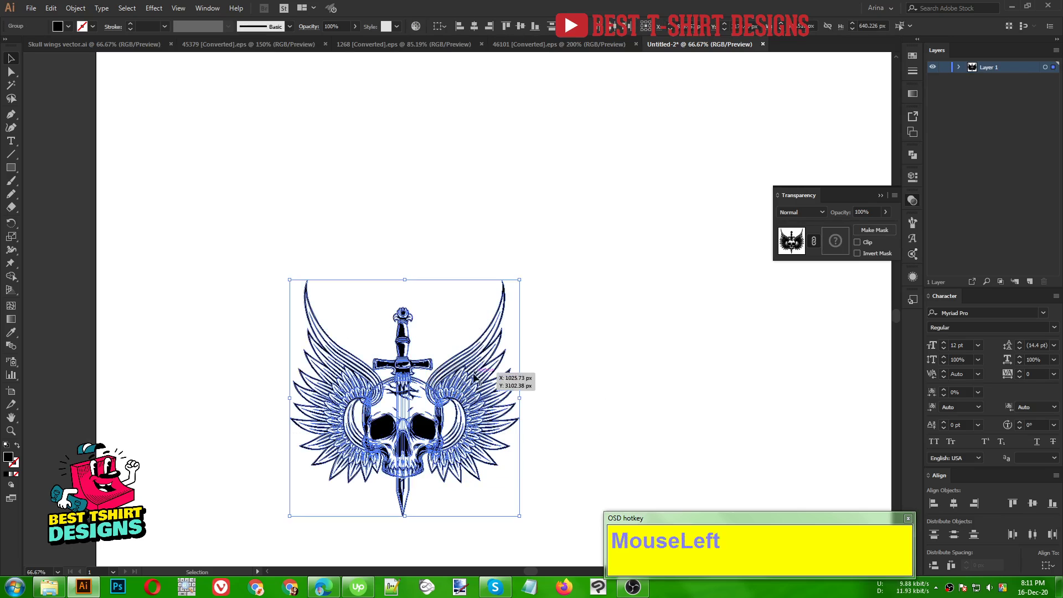
click(476, 28)
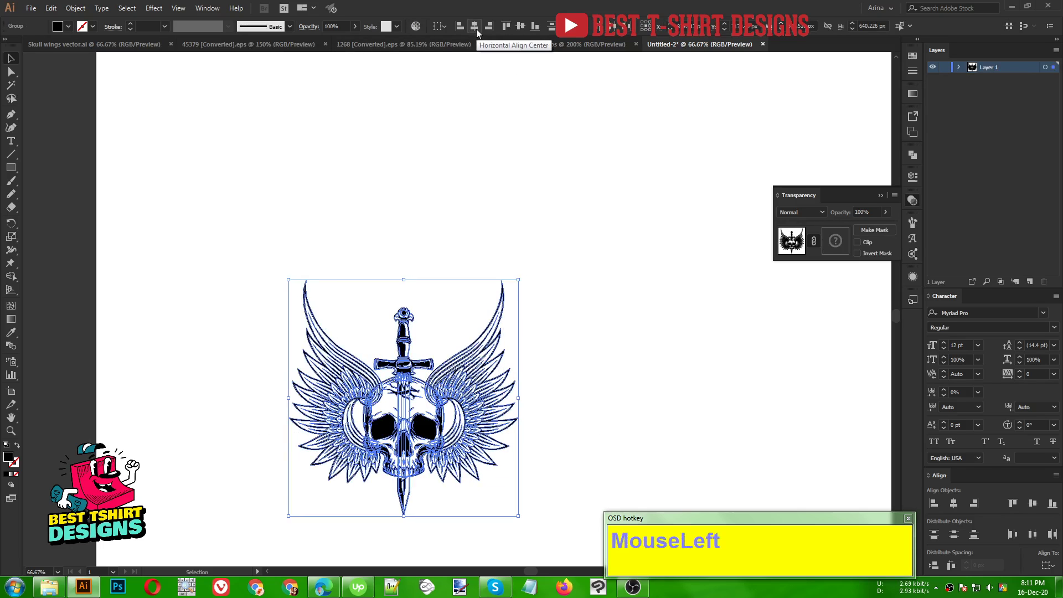
click(520, 26)
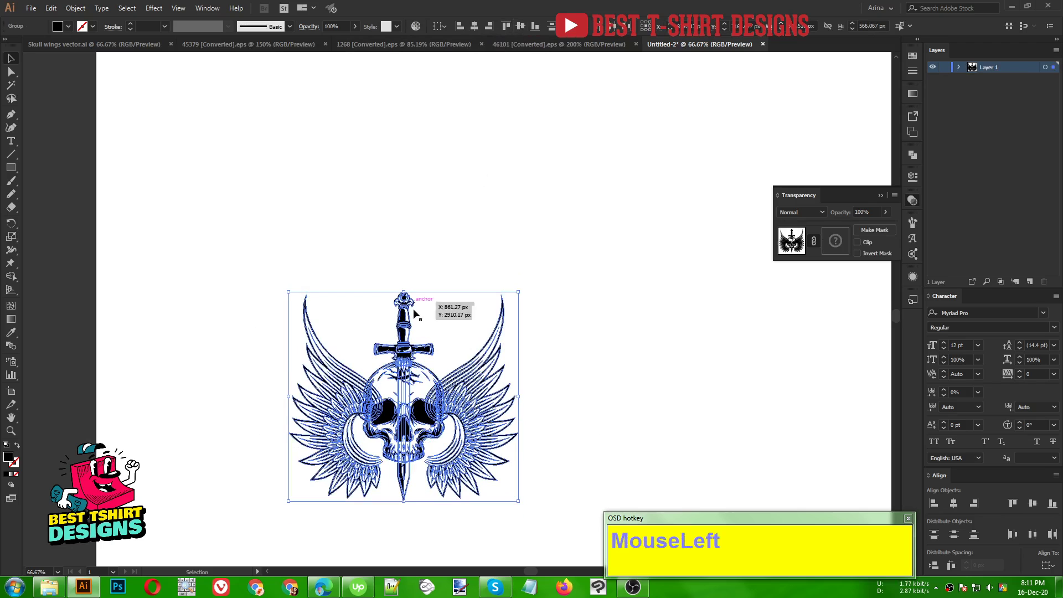
key(ctrl+z)
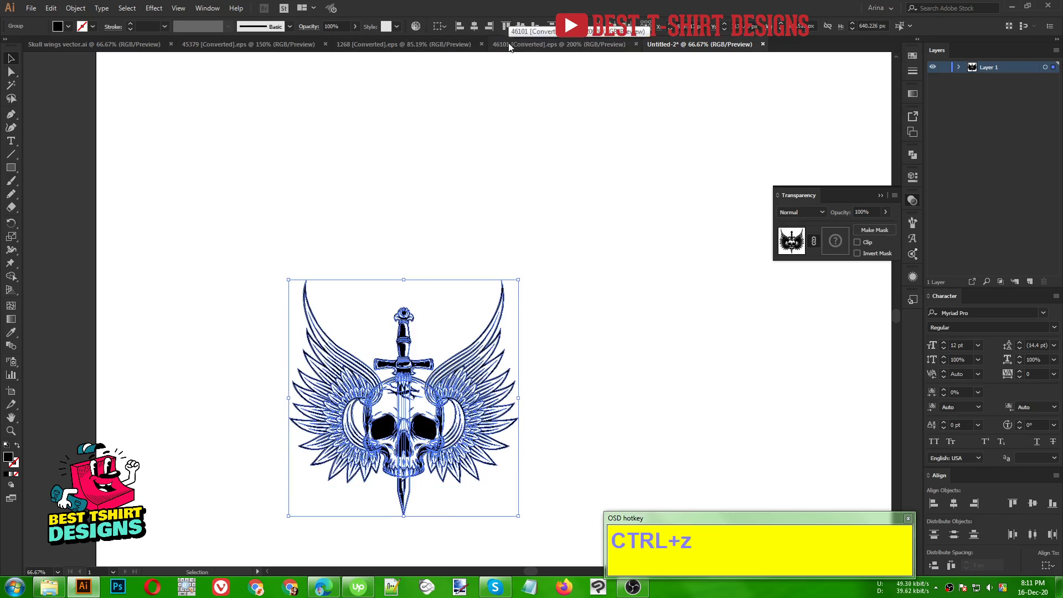
click(476, 25)
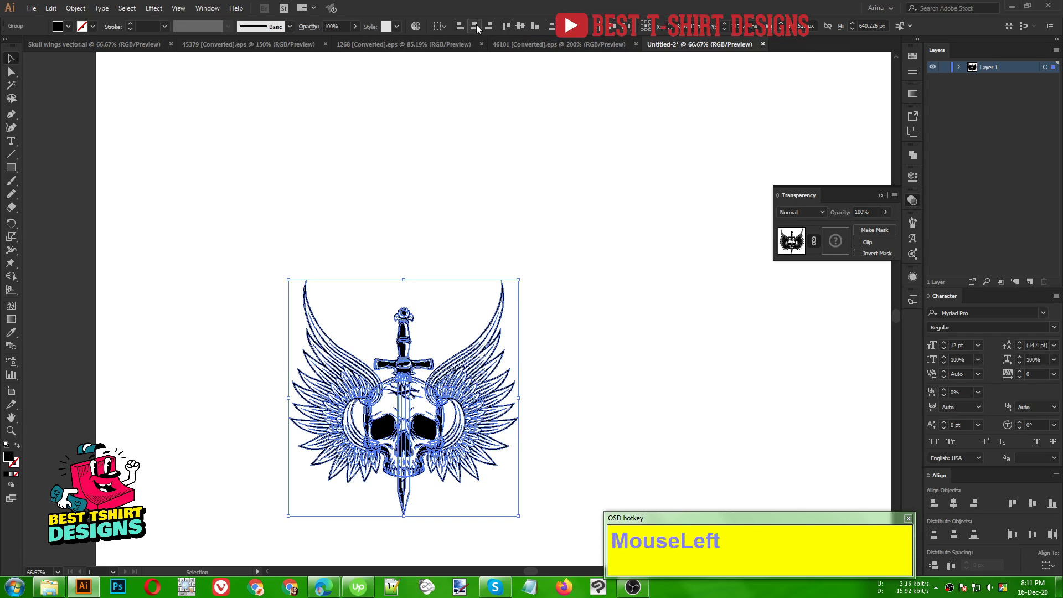
click(386, 256)
Enlarge the skull-and-sword group proportionally from its centre and nudge it slightly down between the wings.
scroll(386, 256, down, 2)
alt+scroll(417, 301, up, 2)
scroll(417, 301, up, 1)
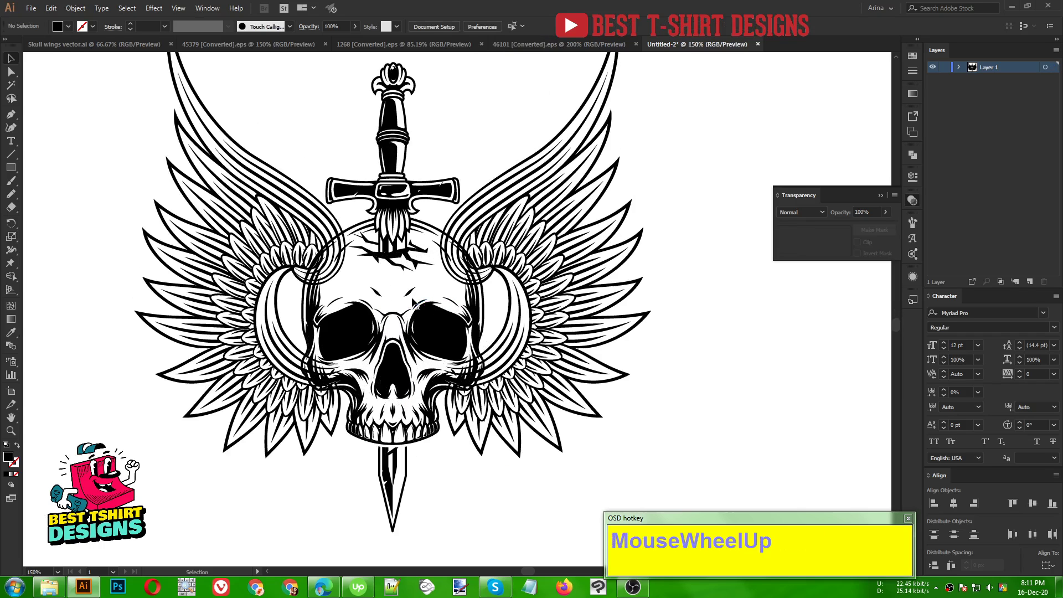
alt+scroll(415, 277, down, 1)
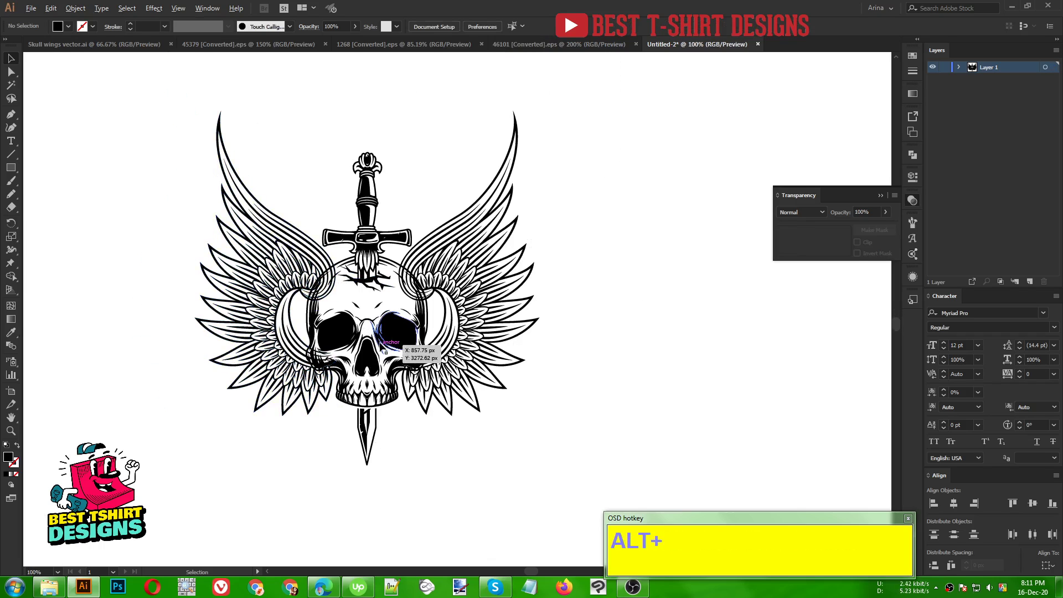
alt+scroll(385, 351, up, 1)
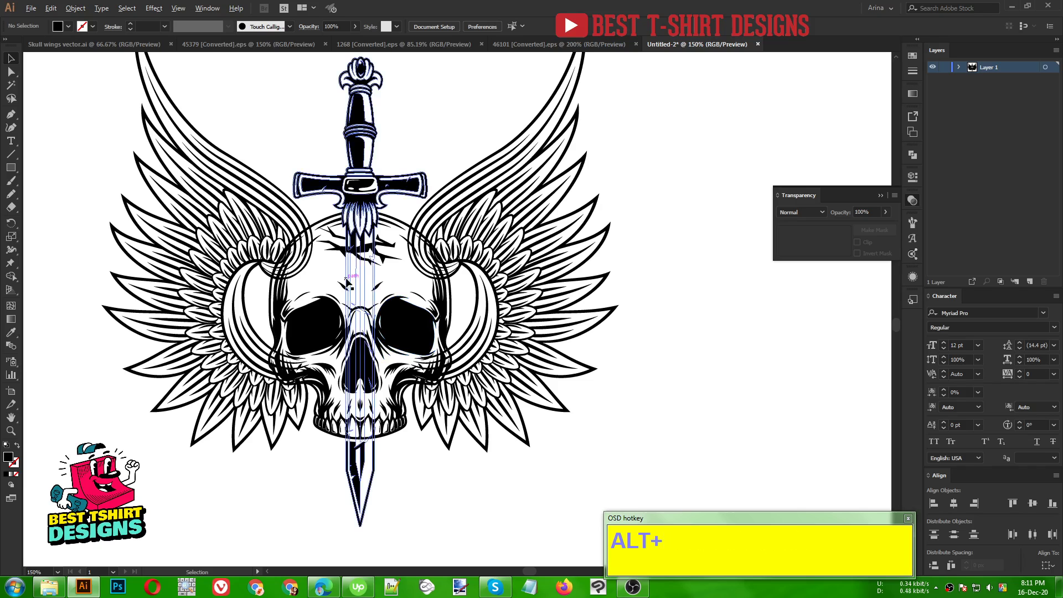
alt+scroll(385, 350, down, 1)
click(363, 361)
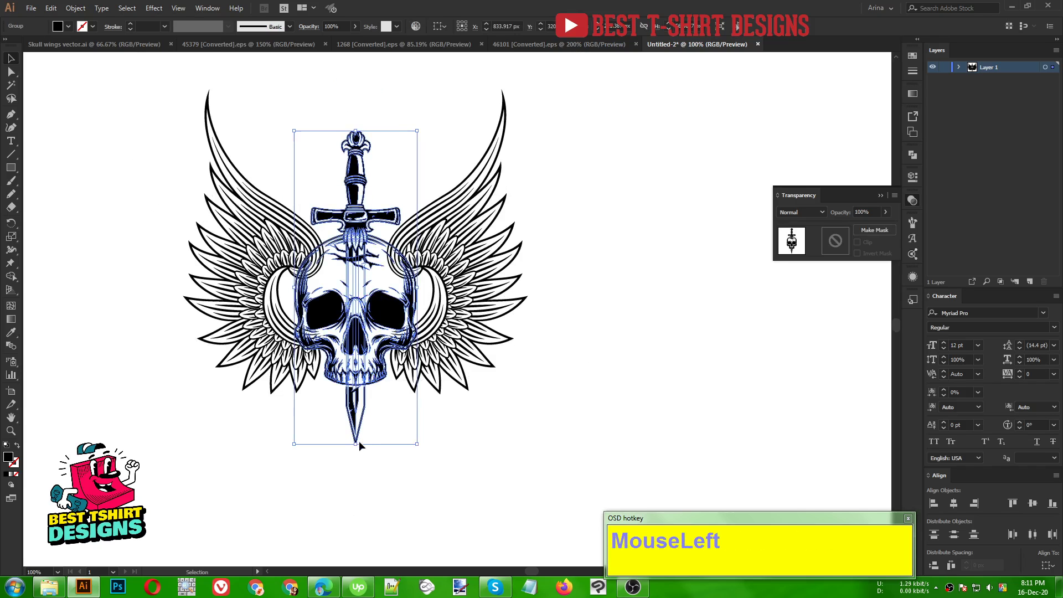
alt+shift+drag(358, 444, 359, 471)
alt+shift+click(524, 340)
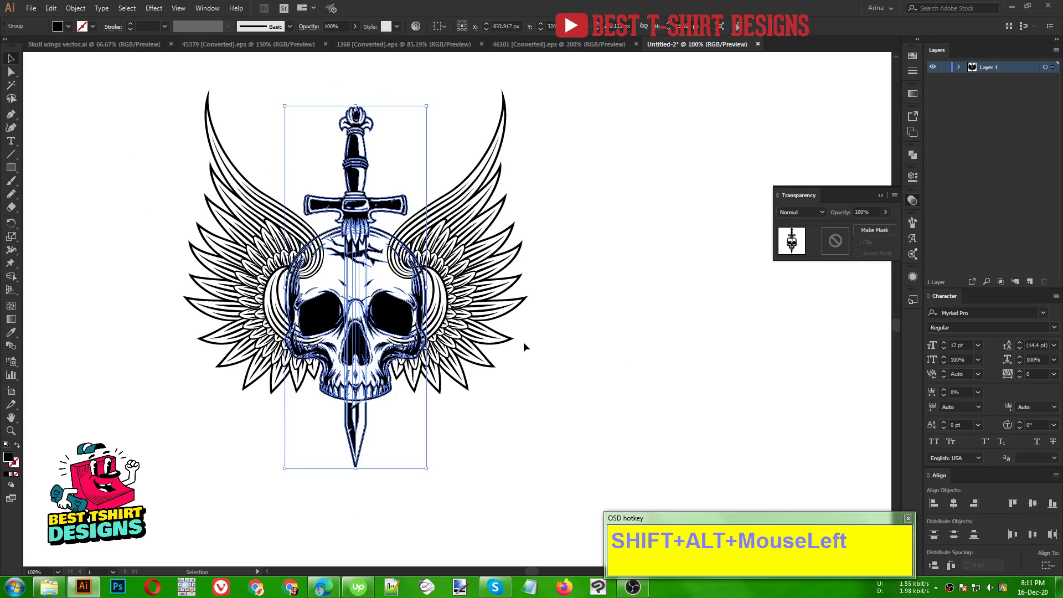
key(Down)
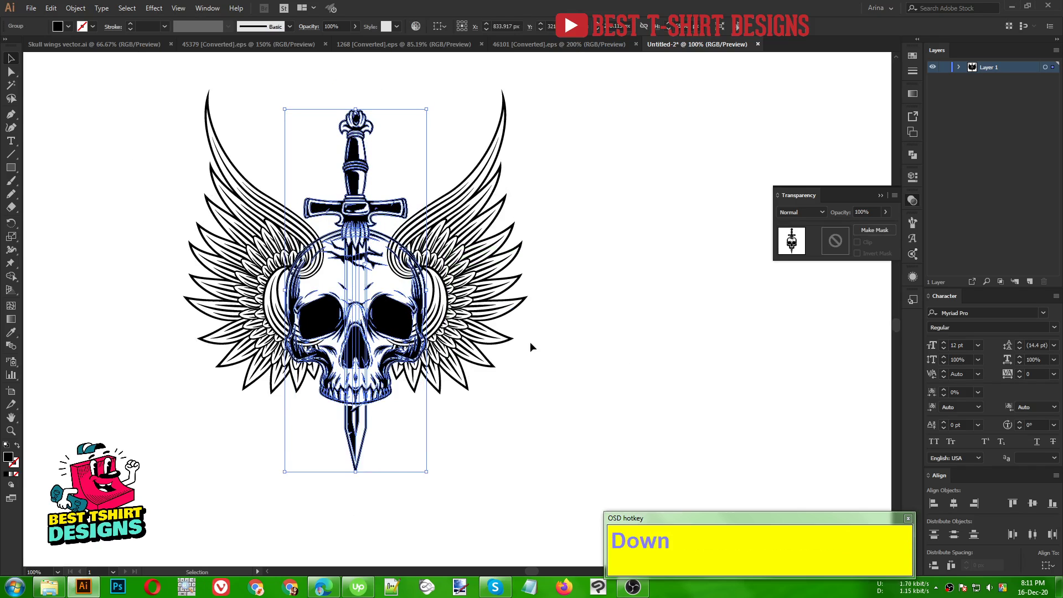
click(589, 321)
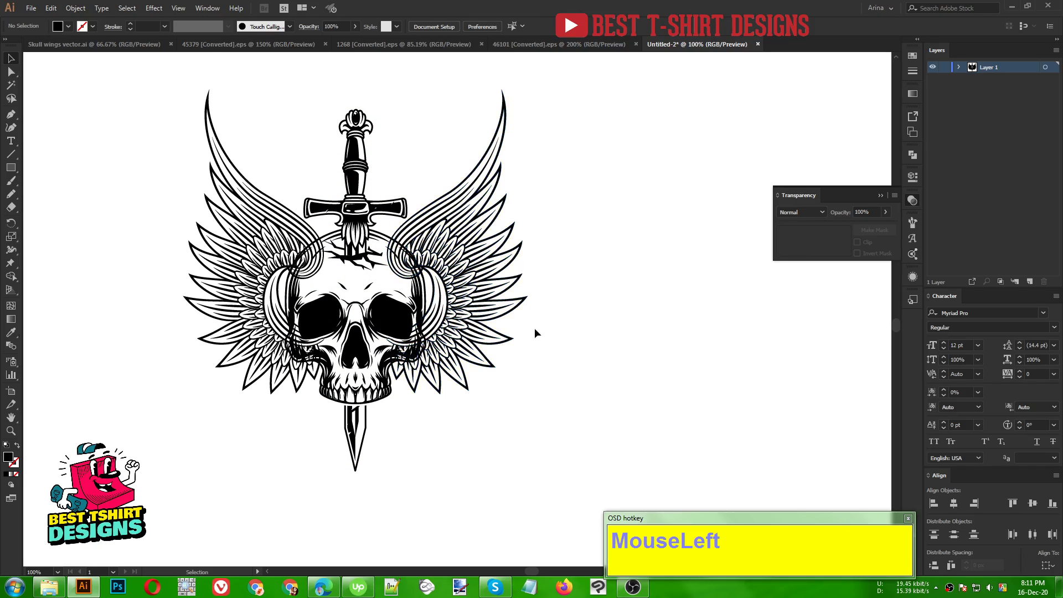
Create a 3 px offset path with miter joins from the skull-and-sword group and cut the offset shapes.
alt+scroll(500, 400, up, 1)
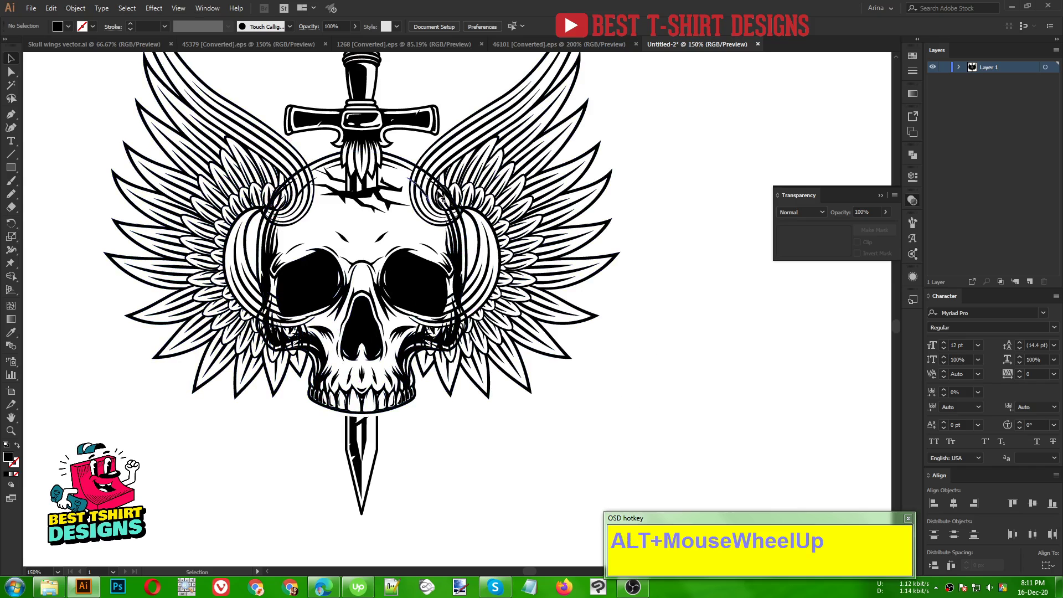
click(402, 276)
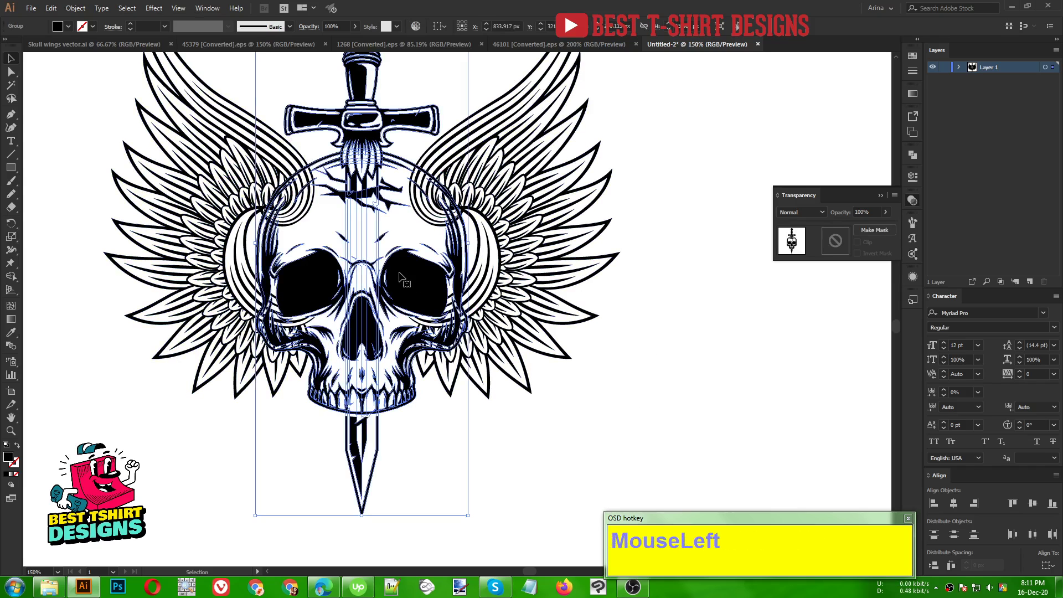
click(76, 8)
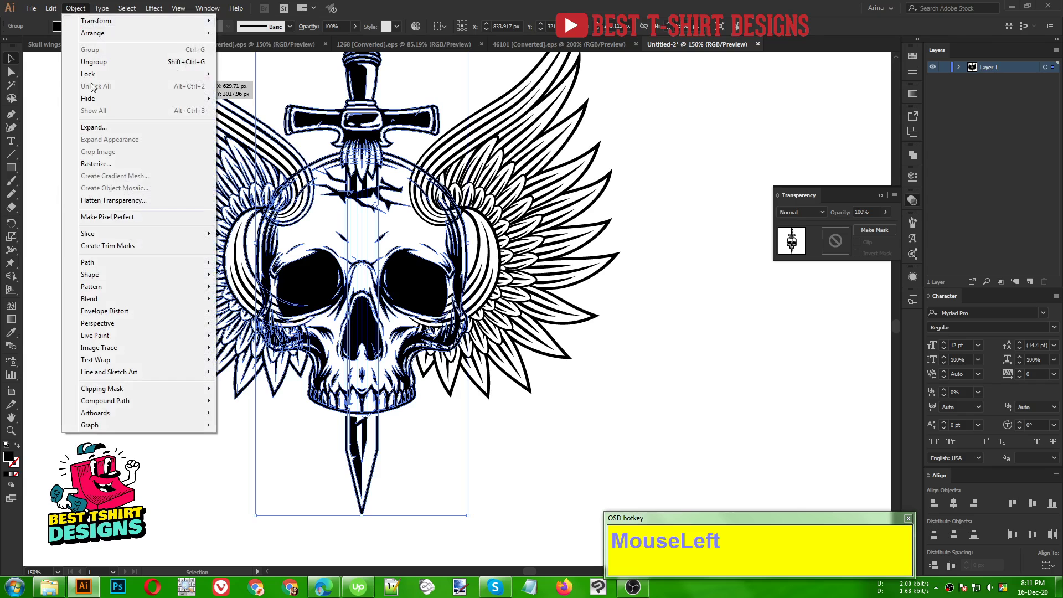
mouse_move(105, 264)
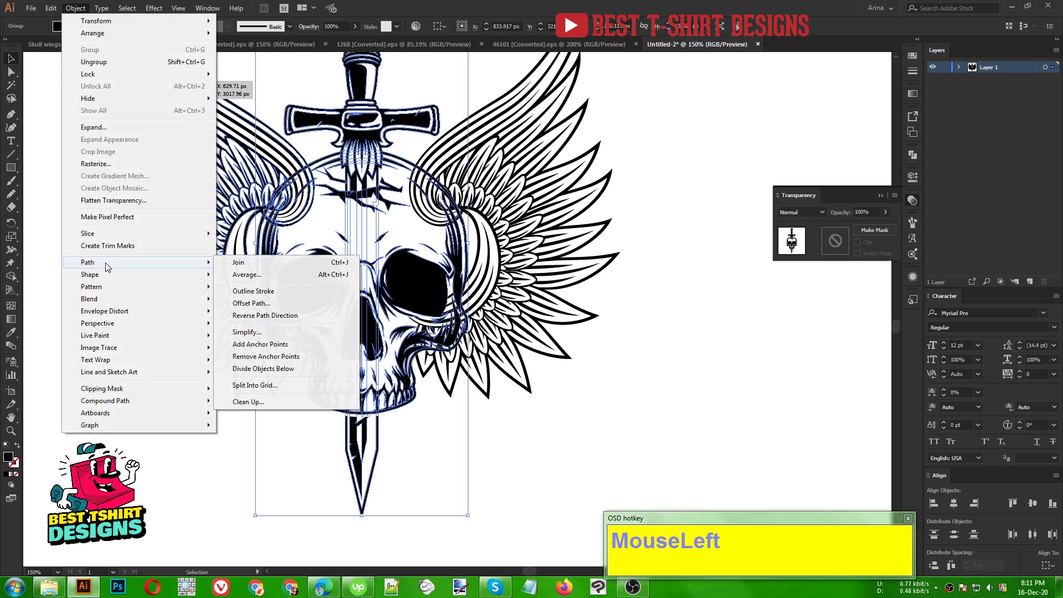
click(247, 303)
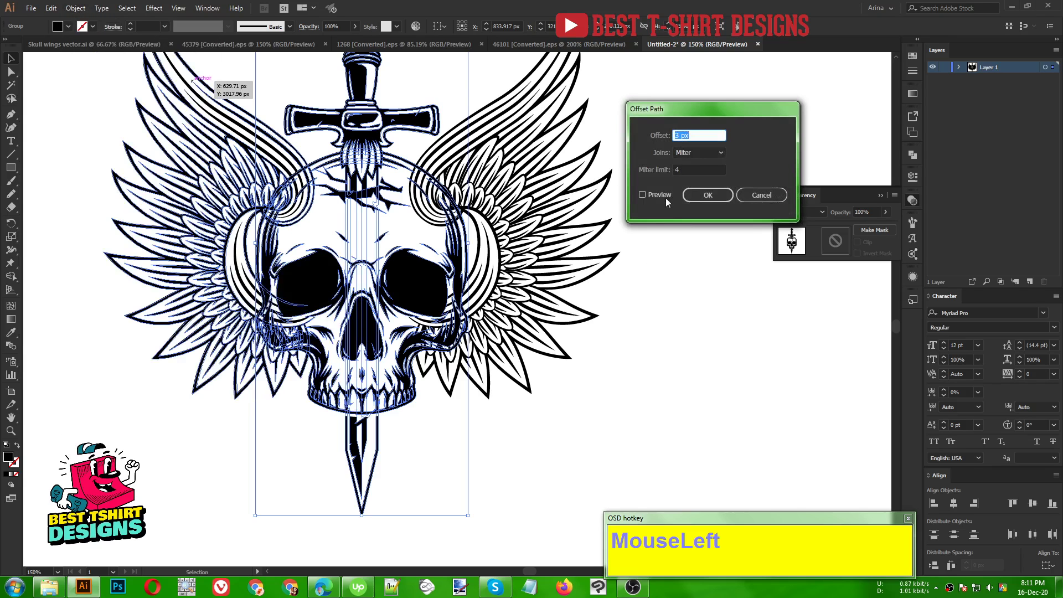
click(643, 195)
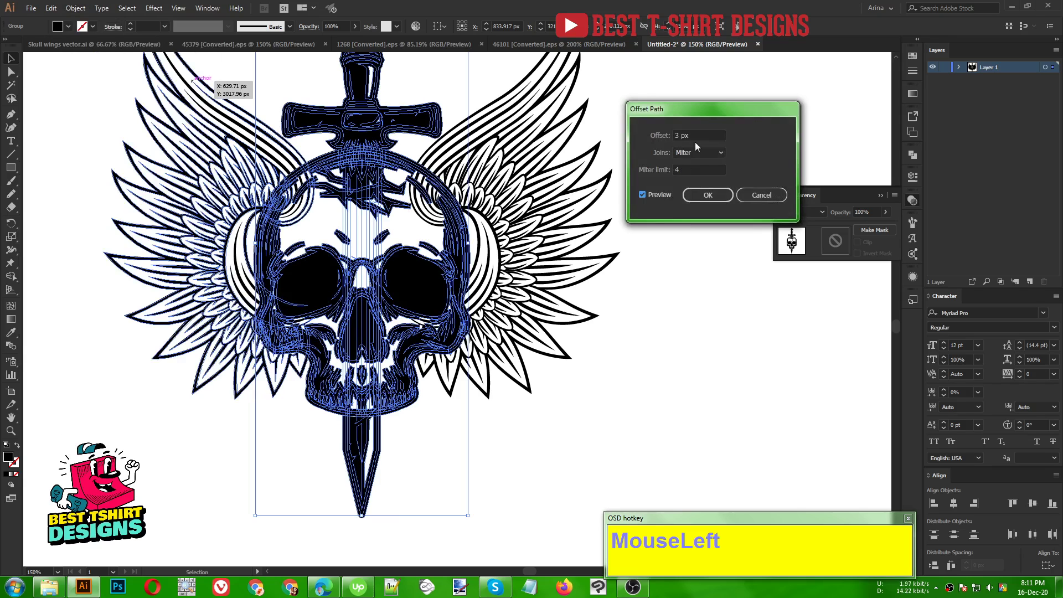
click(695, 194)
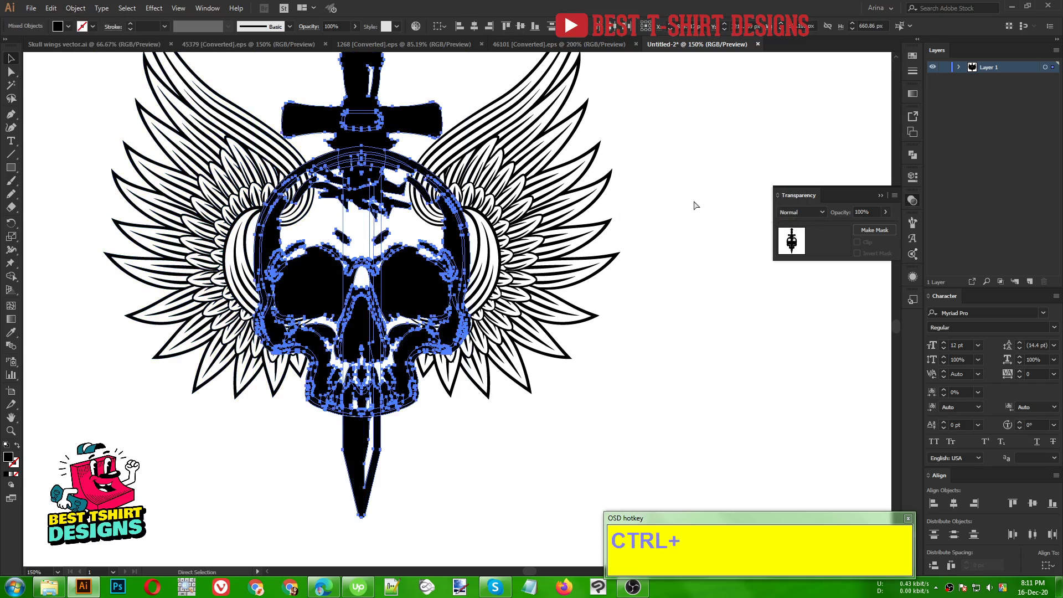
key(ctrl+x)
Paste the cut offset shapes in place inside the wings' opacity mask and unite them into one silhouette.
click(560, 213)
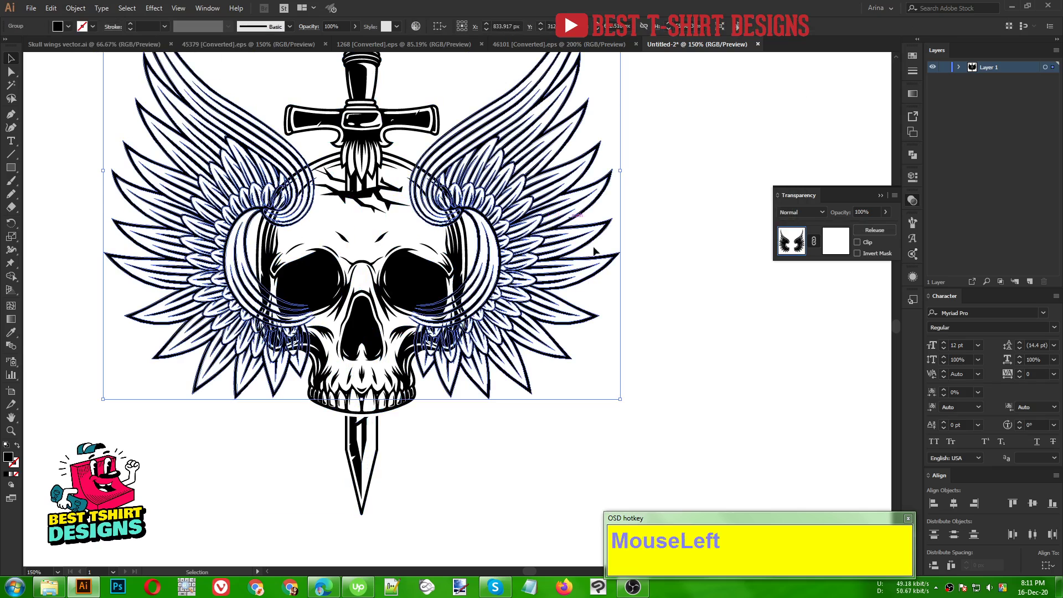
click(835, 242)
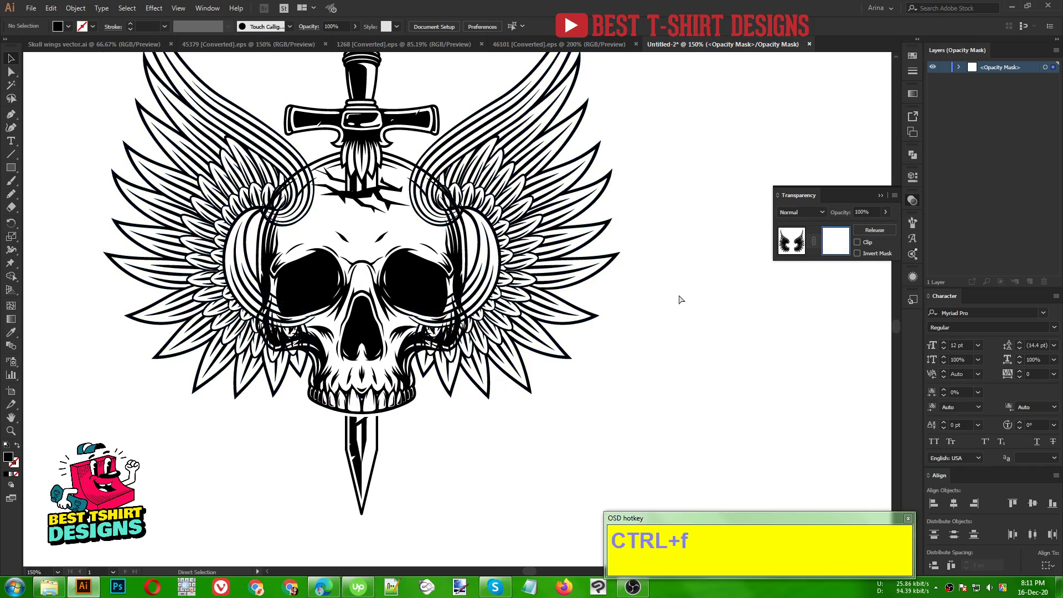
key(ctrl+f)
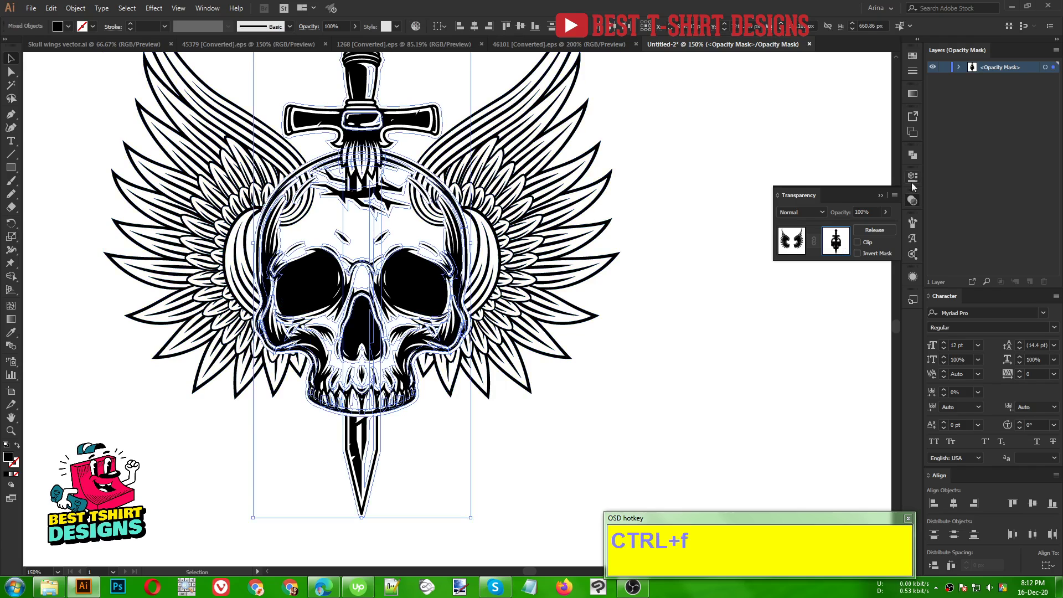
click(912, 155)
click(827, 204)
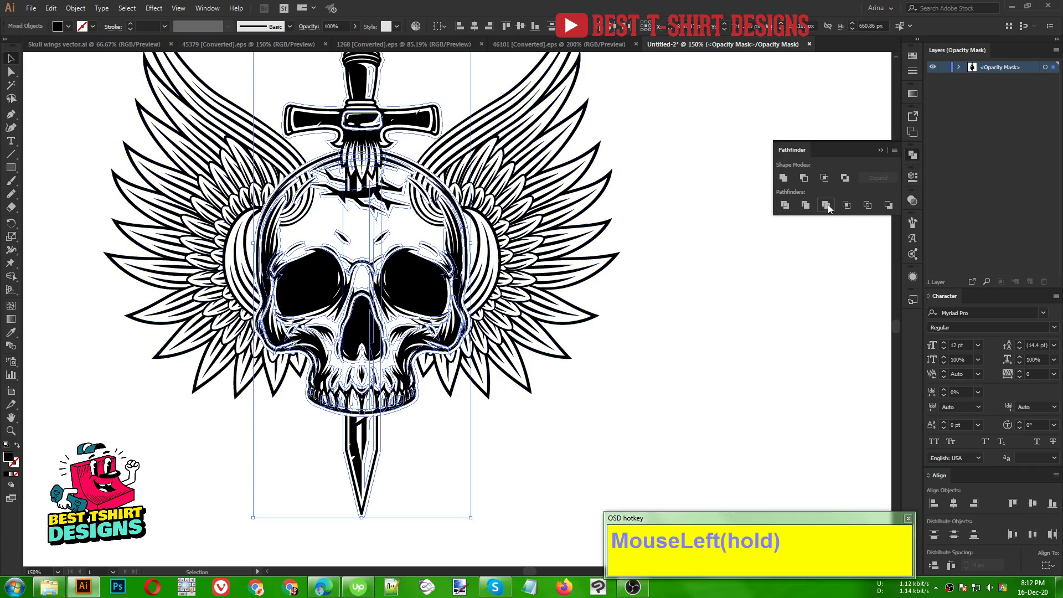
click(781, 179)
click(669, 327)
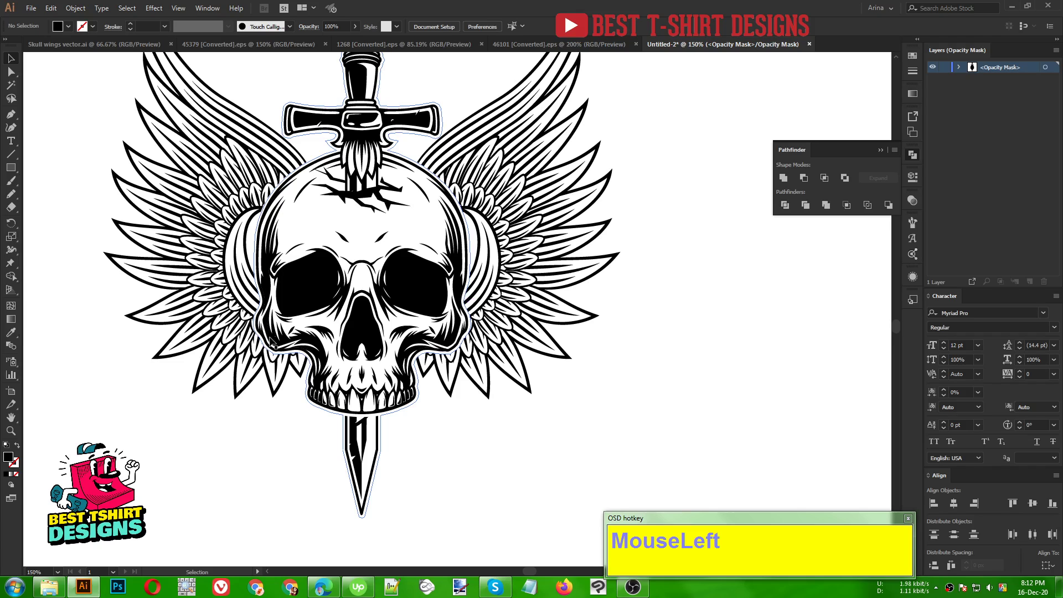
Erase the portions of the mask silhouette that hide the inner curls of both wings over the skull.
click(278, 203)
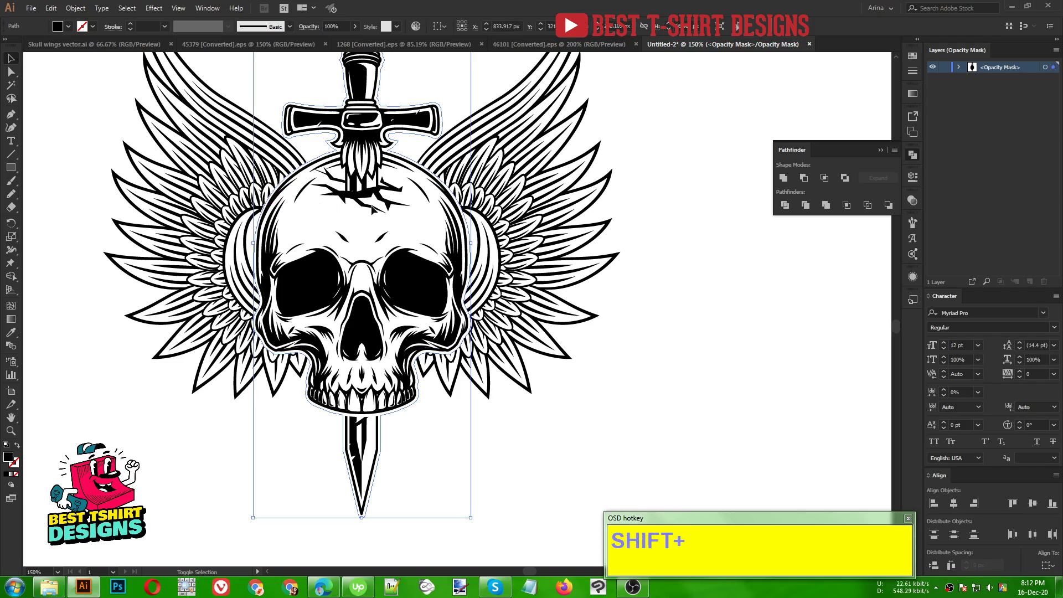
key(shift+e)
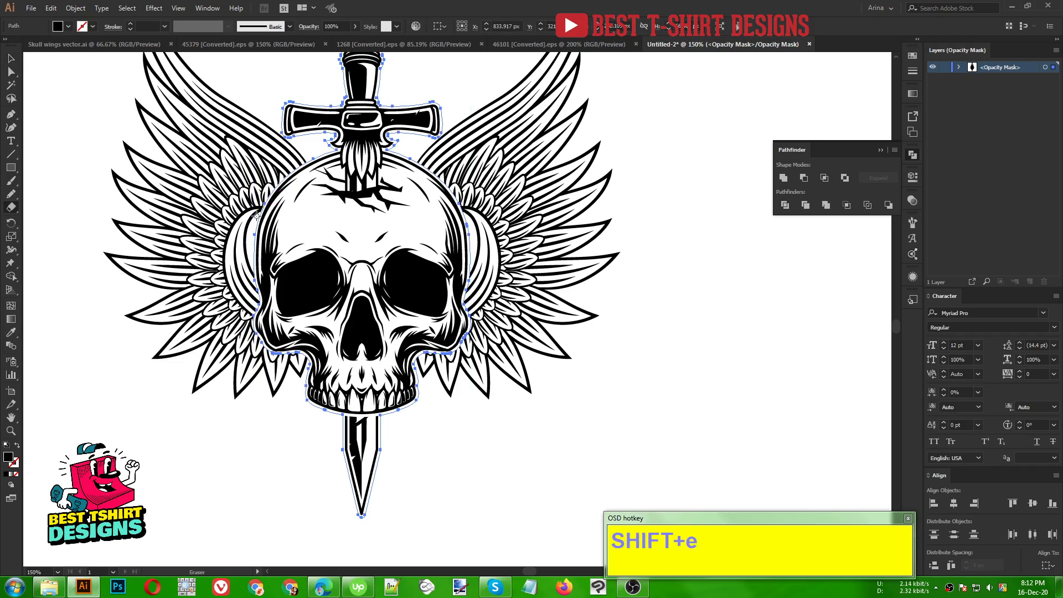
mouse_move(260, 213)
mouse_down()
mouse_move(270, 206)
mouse_move(308, 226)
mouse_move(303, 173)
mouse_move(288, 238)
mouse_move(260, 214)
mouse_move(299, 194)
mouse_move(278, 99)
mouse_up()
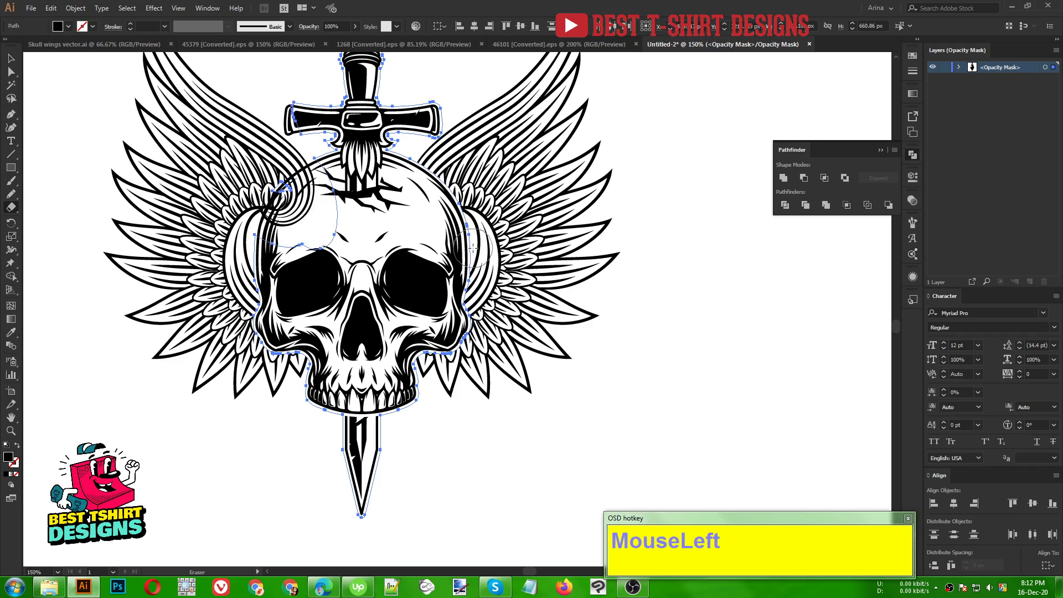
mouse_move(437, 216)
mouse_down()
mouse_move(398, 202)
mouse_move(439, 178)
mouse_move(450, 182)
mouse_move(423, 209)
mouse_move(443, 202)
mouse_move(448, 219)
mouse_move(462, 196)
mouse_up()
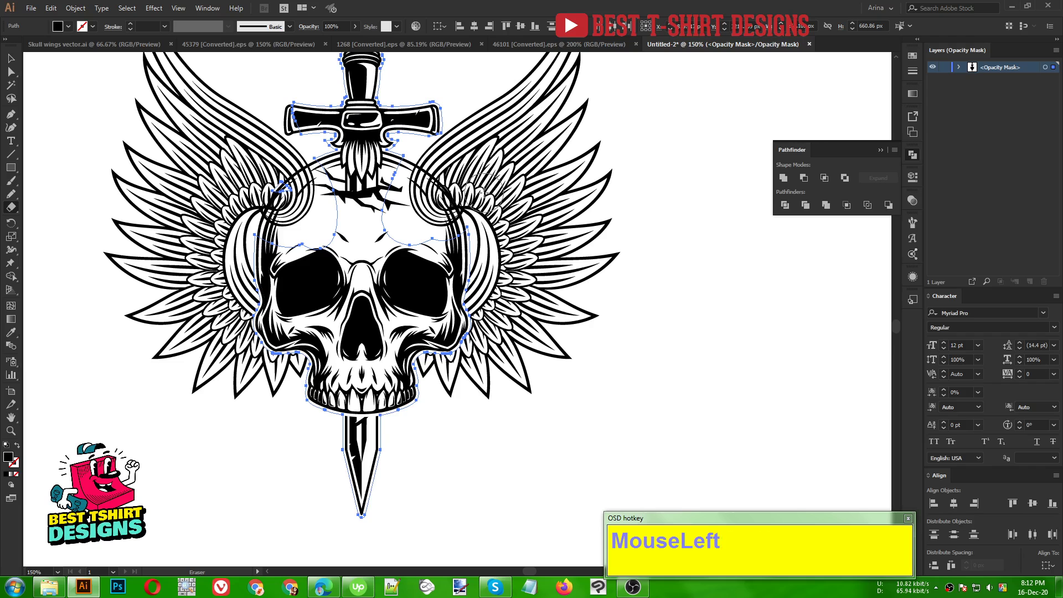
scroll(448, 216, up, 2)
drag(266, 243, 280, 246)
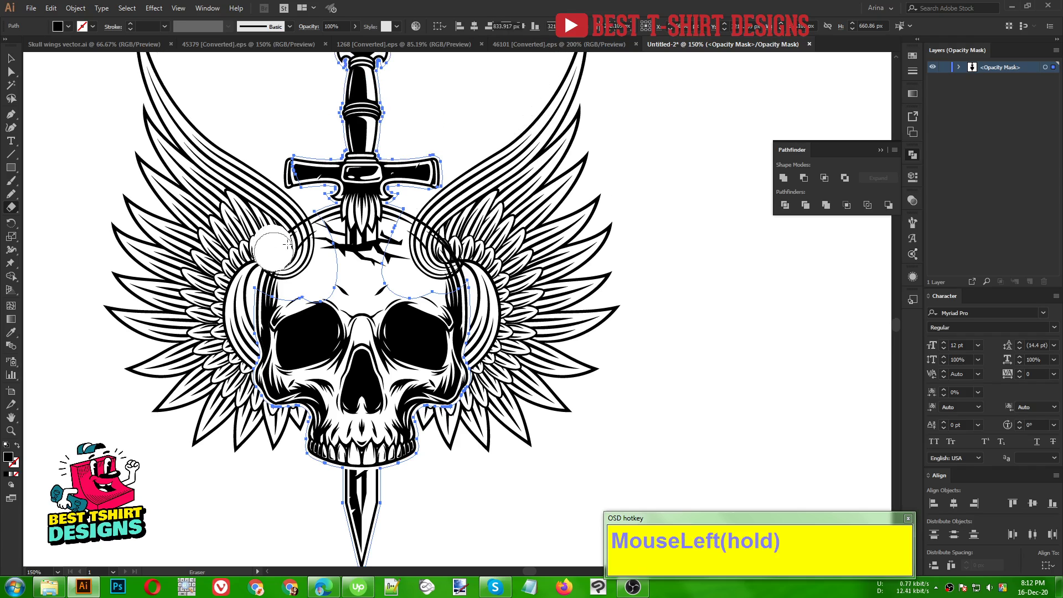
Erase the remaining upper part of the mask silhouette around the sword handle and skull top, and deselect the mask shape.
scroll(360, 221, up, 3)
drag(245, 90, 521, 348)
key(v)
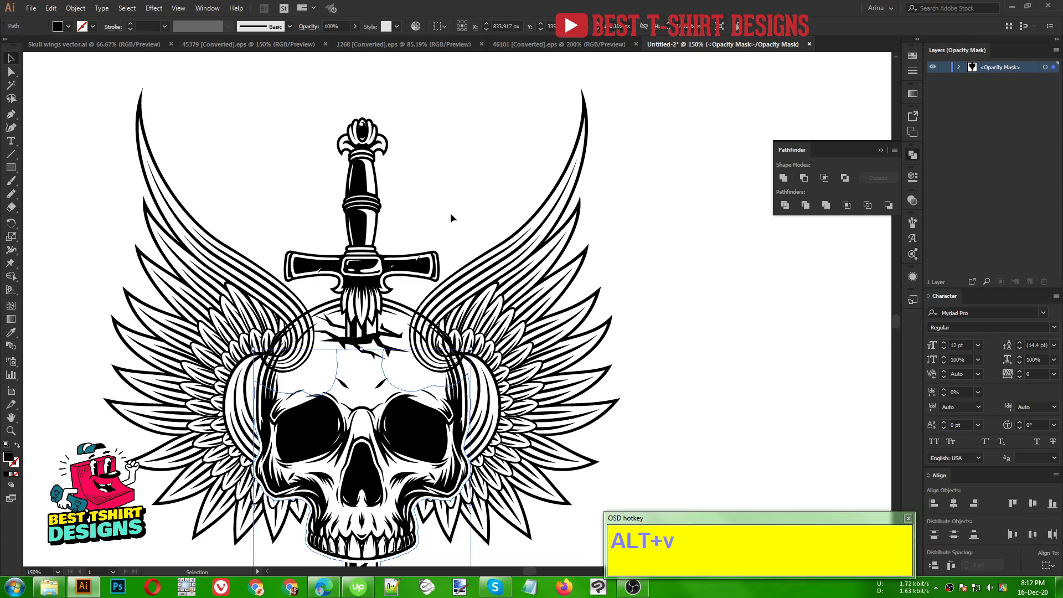
click(450, 211)
scroll(450, 212, down, 1)
scroll(450, 211, down, 1)
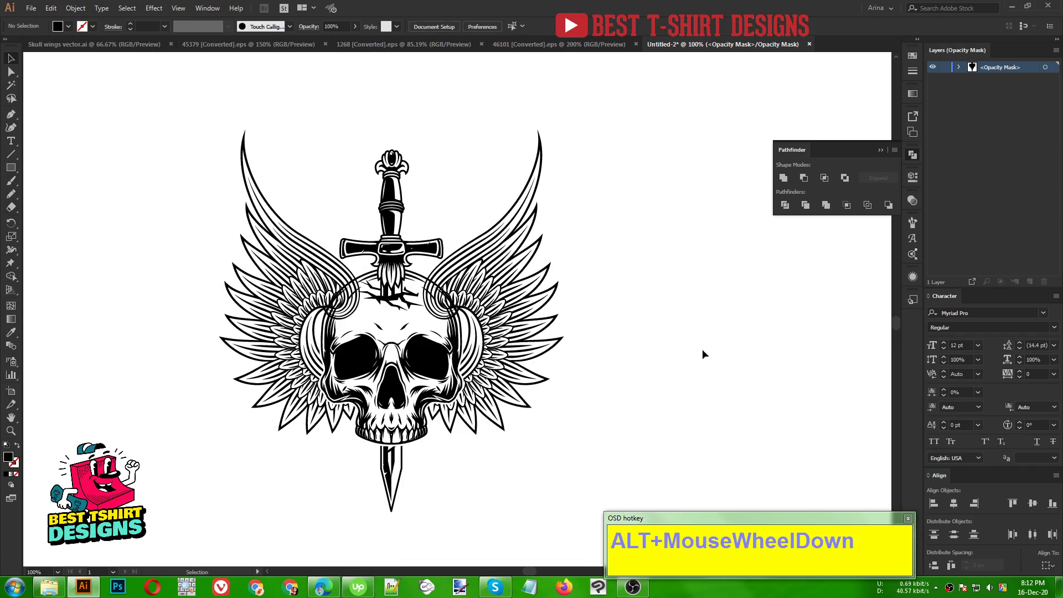
Leave opacity mask editing, return to the wings artwork and deselect everything.
click(912, 201)
click(790, 246)
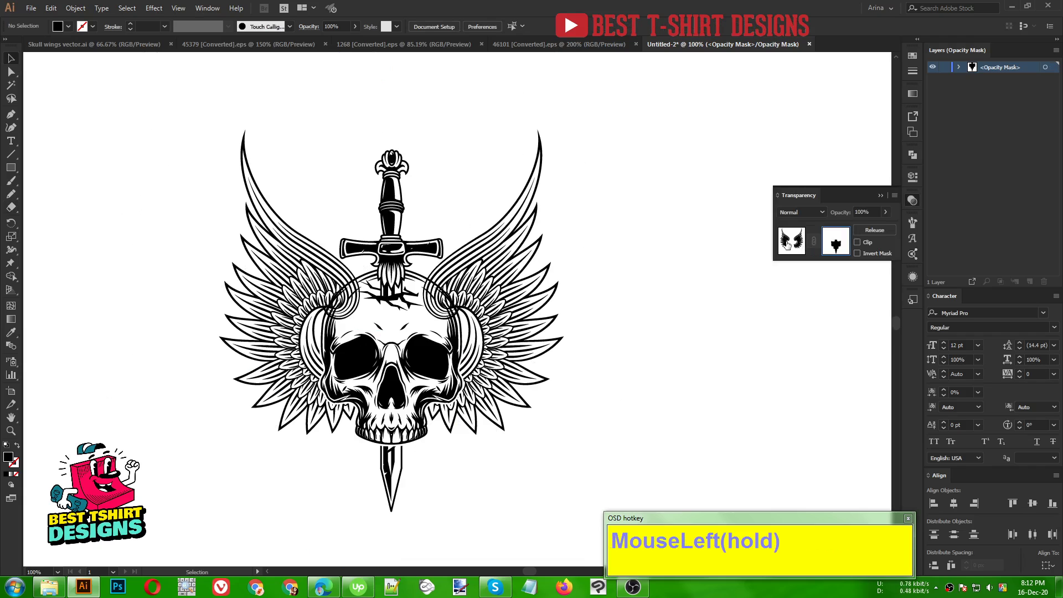
click(590, 353)
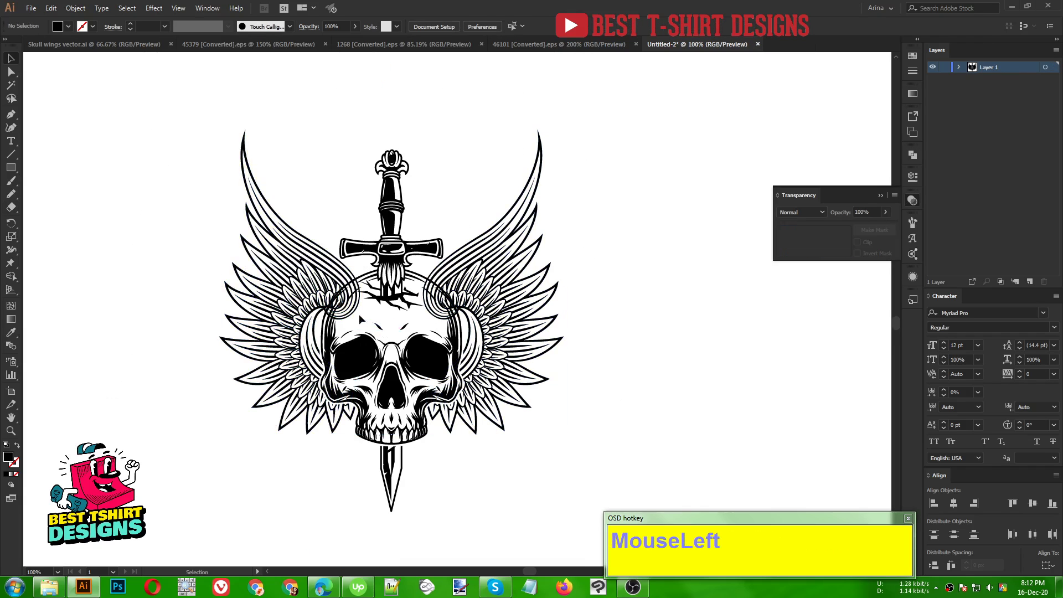
Create a 3 px offset path with miter joins from the wings group and cut the offset shapes.
click(526, 315)
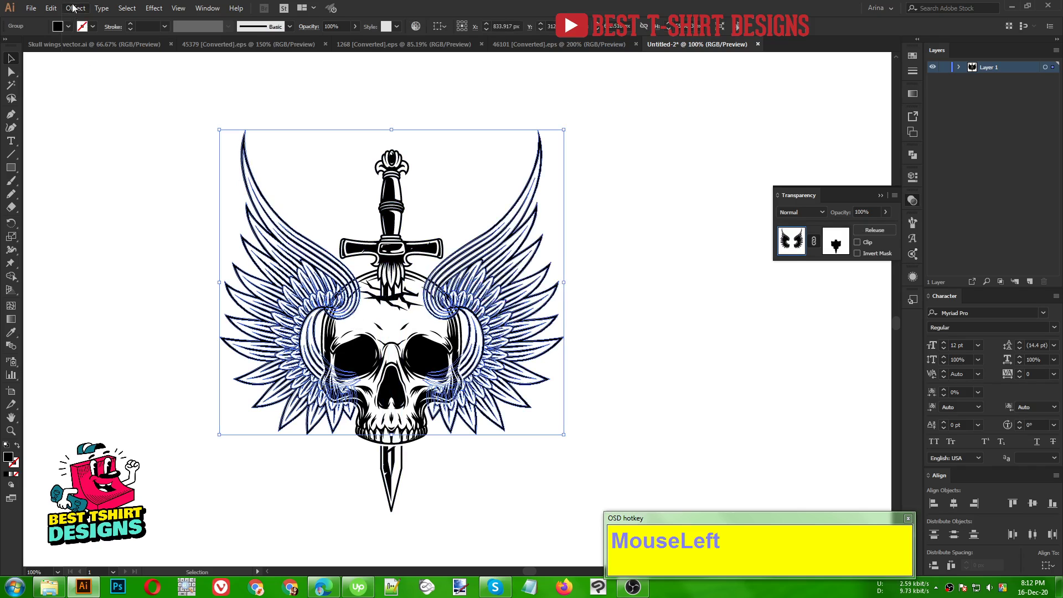
drag(73, 8, 118, 264)
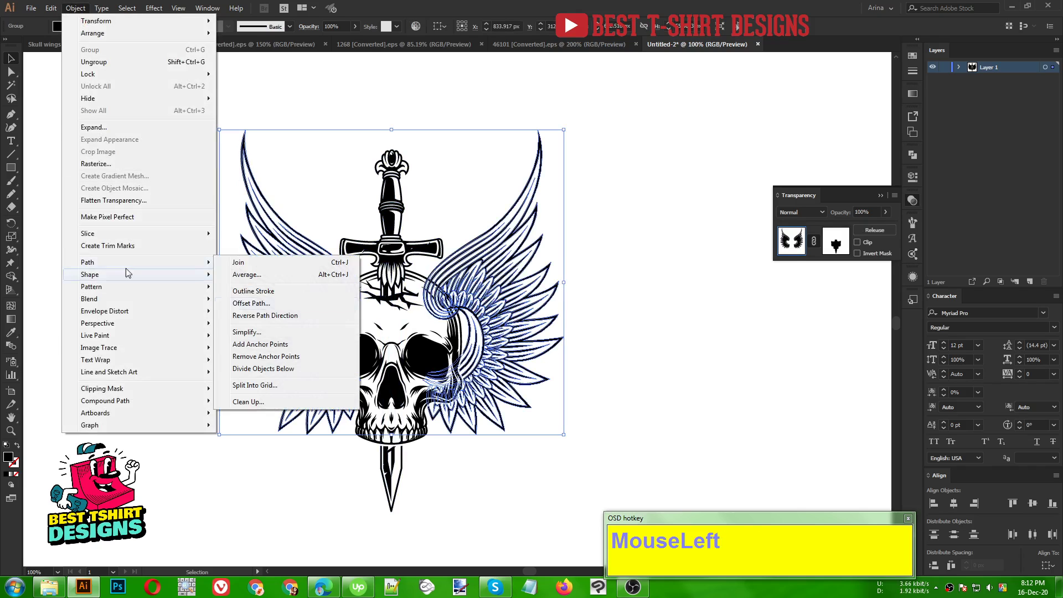
click(256, 305)
click(661, 197)
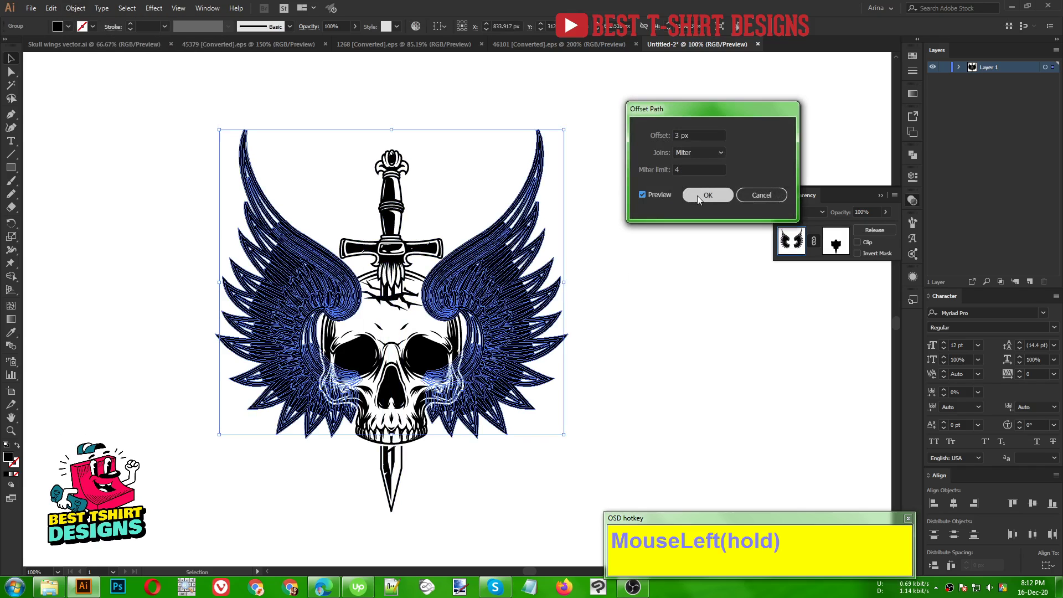
click(697, 195)
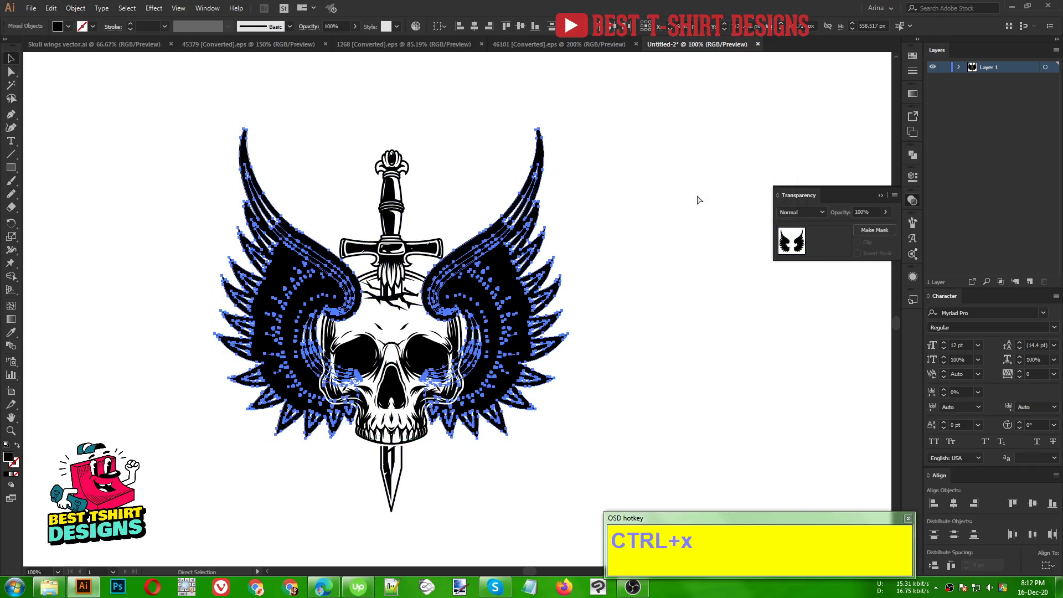
key(ctrl+x)
Add an opacity mask with Clip off to the skull-and-sword group and paste the cut wing offset shapes in place inside it.
click(402, 300)
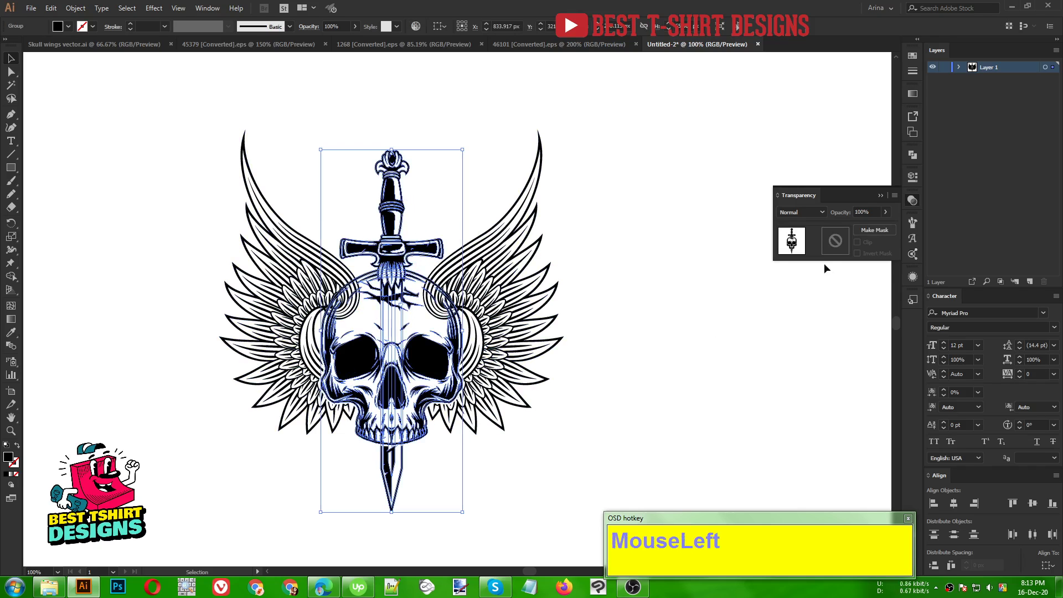
click(834, 244)
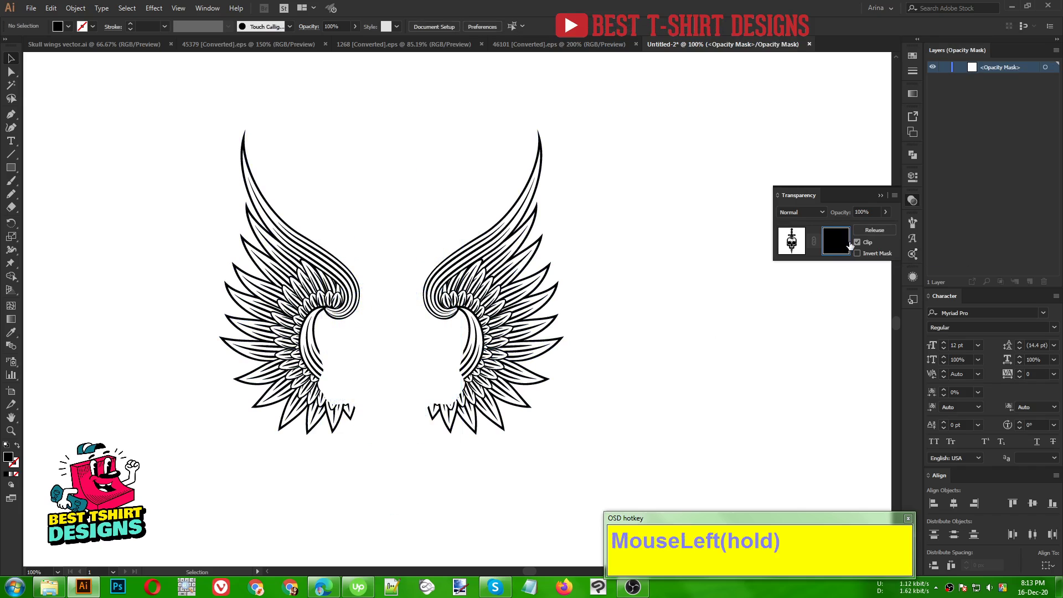
click(858, 243)
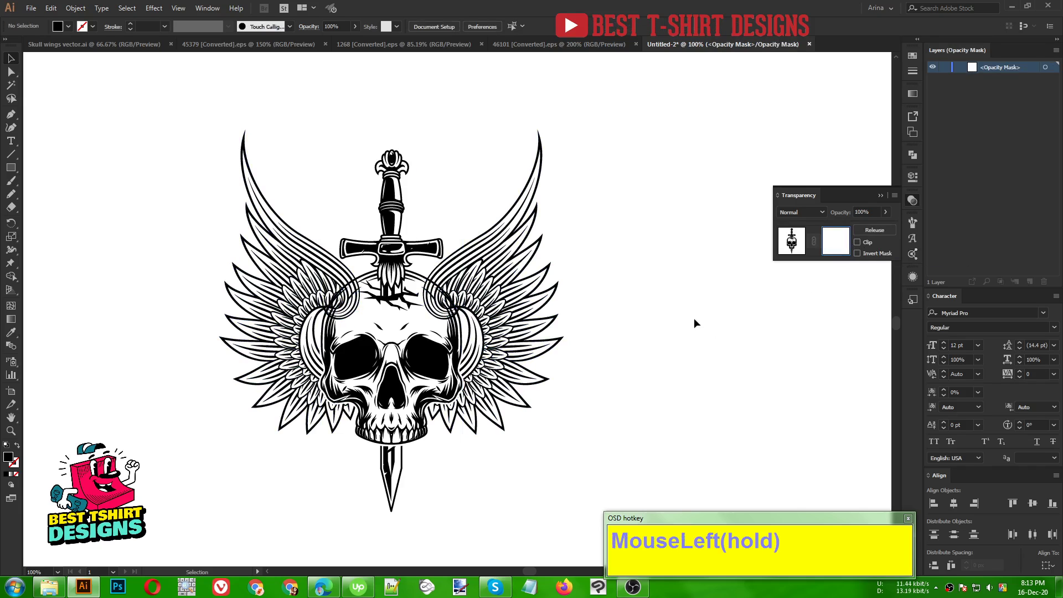
key(ctrl)
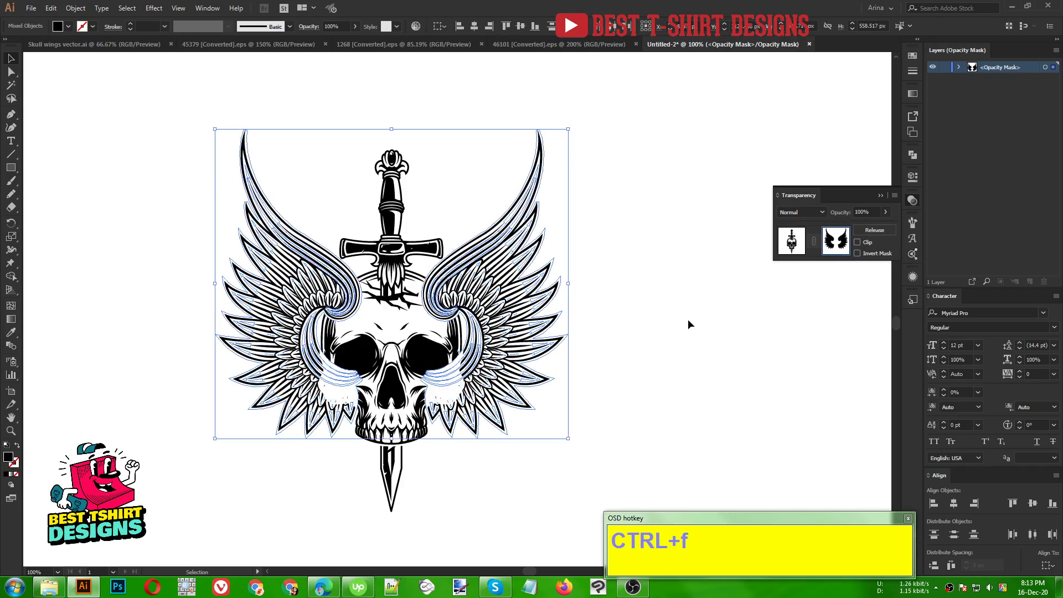
Unite the pasted wing shapes in the mask into solid silhouettes and deselect them.
scroll(440, 363, up, 1)
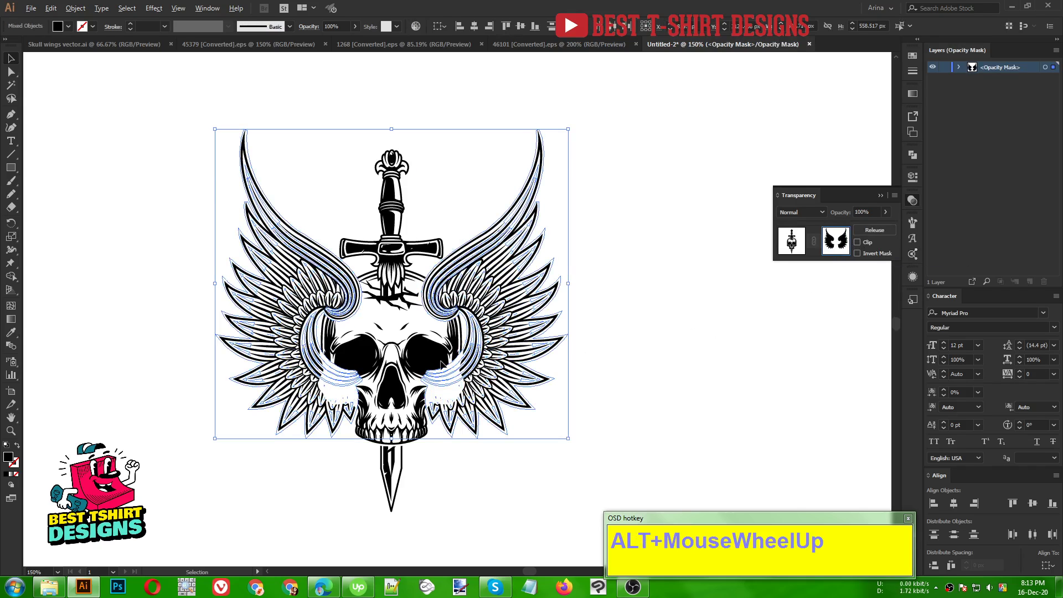
click(912, 155)
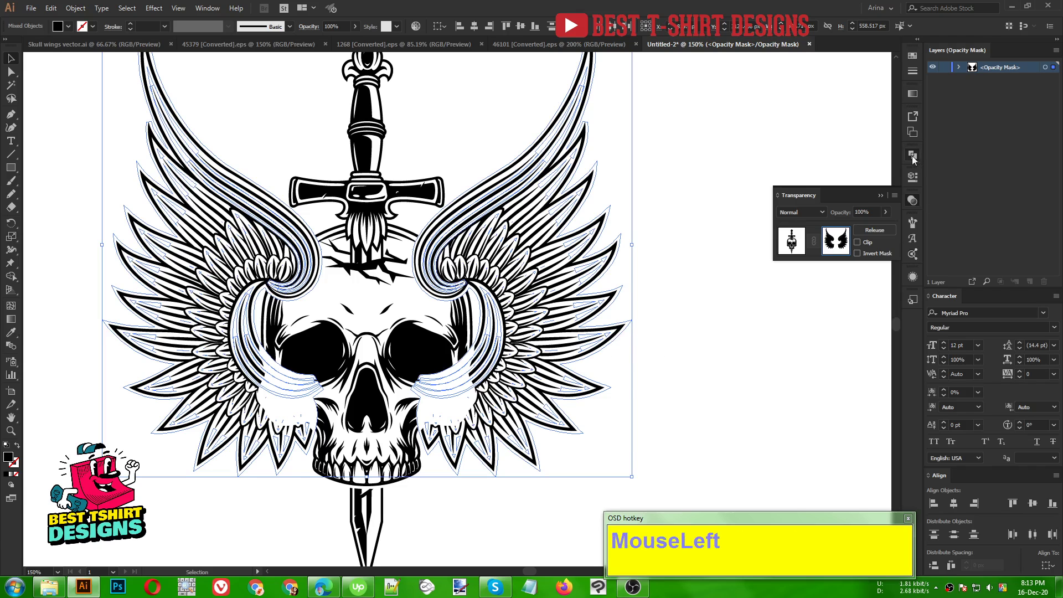
click(783, 180)
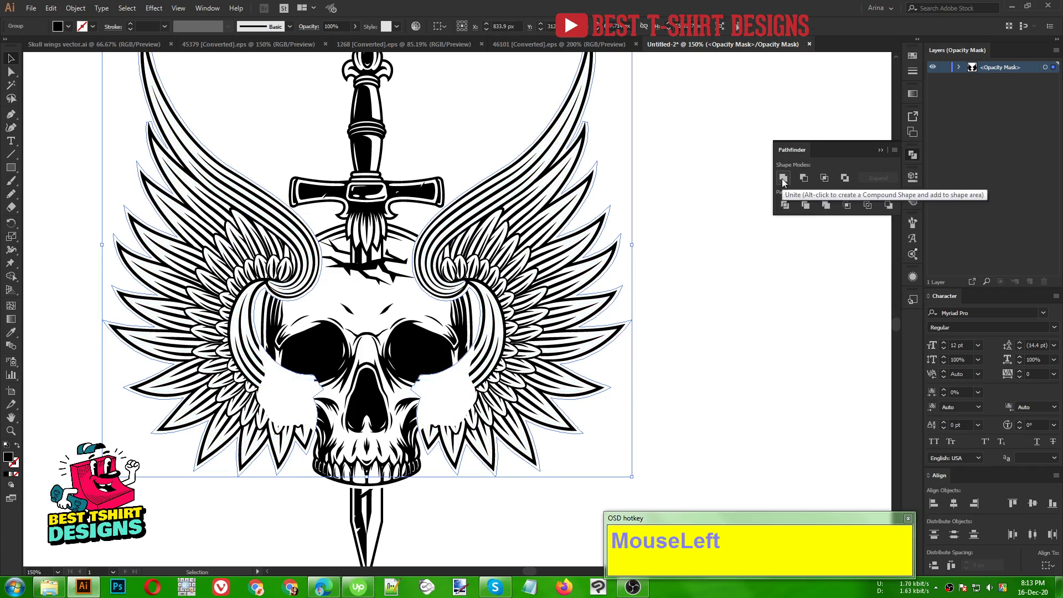
click(762, 334)
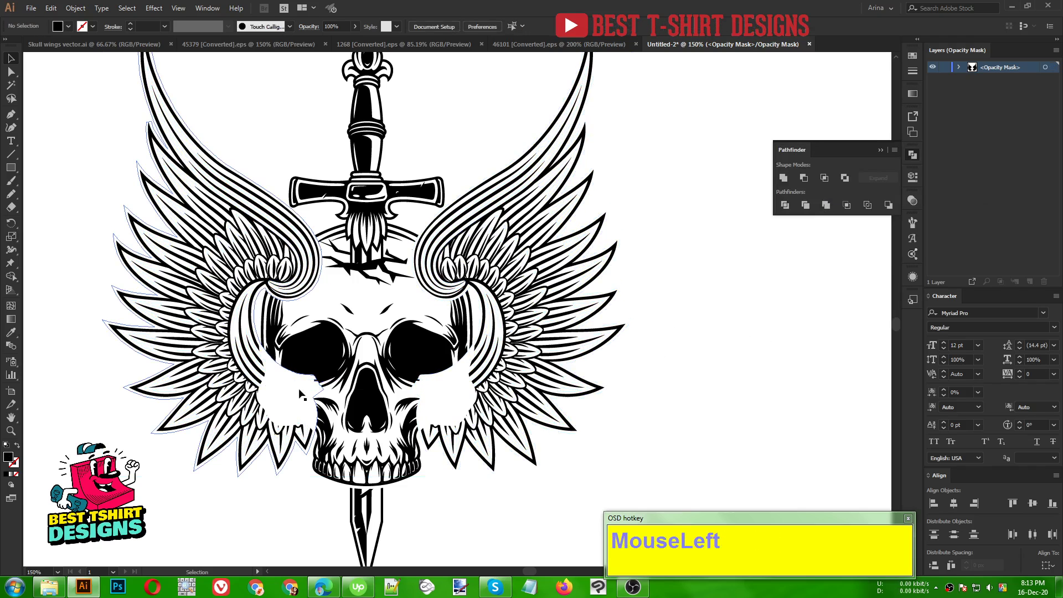
Erase the lower half of the wing mask silhouette with a rectangular eraser area from eye-socket level downward, and deselect it.
alt+scroll(421, 361, down, 1)
click(400, 363)
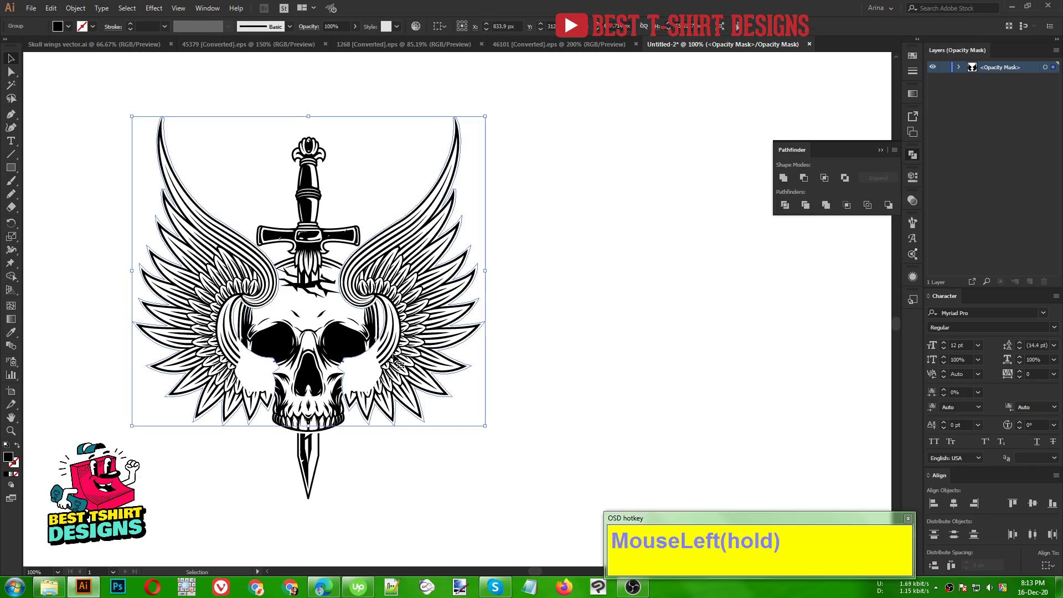
key(shift+e)
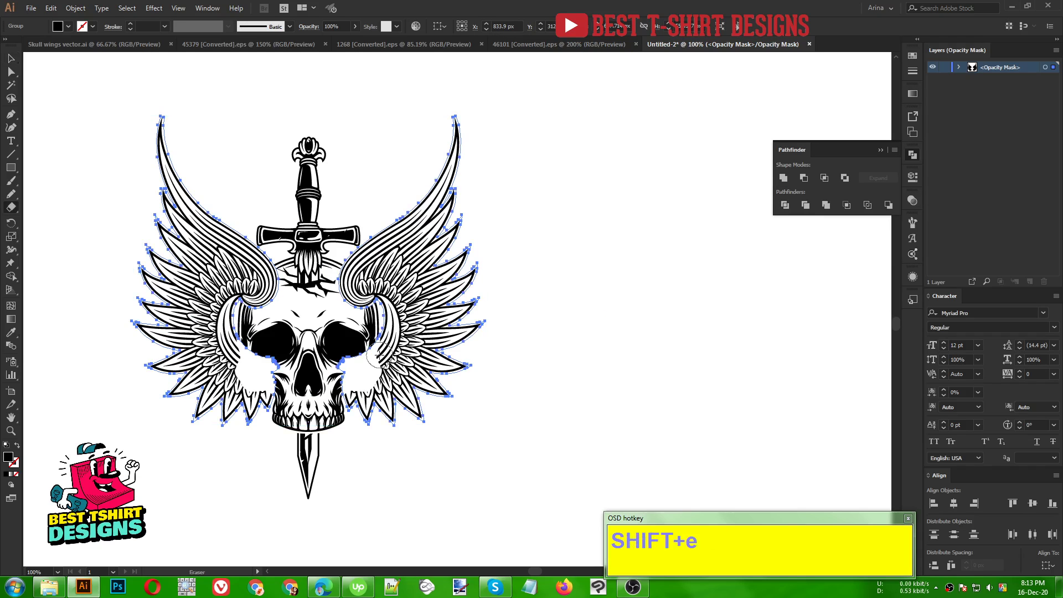
mouse_move(532, 510)
mouse_down()
mouse_move(237, 415)
mouse_move(138, 344)
mouse_move(138, 323)
mouse_up()
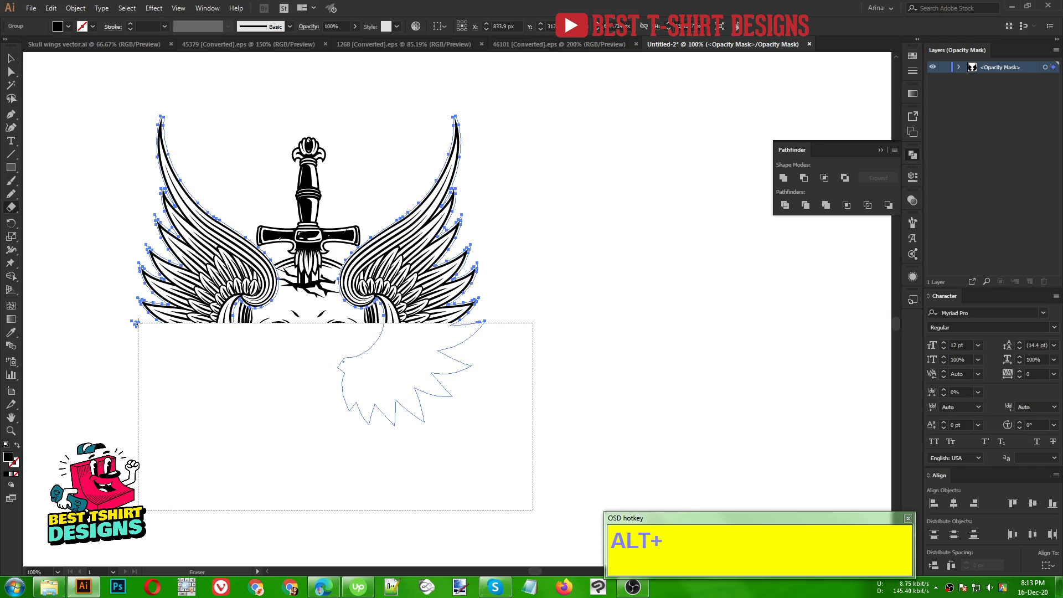
key(v)
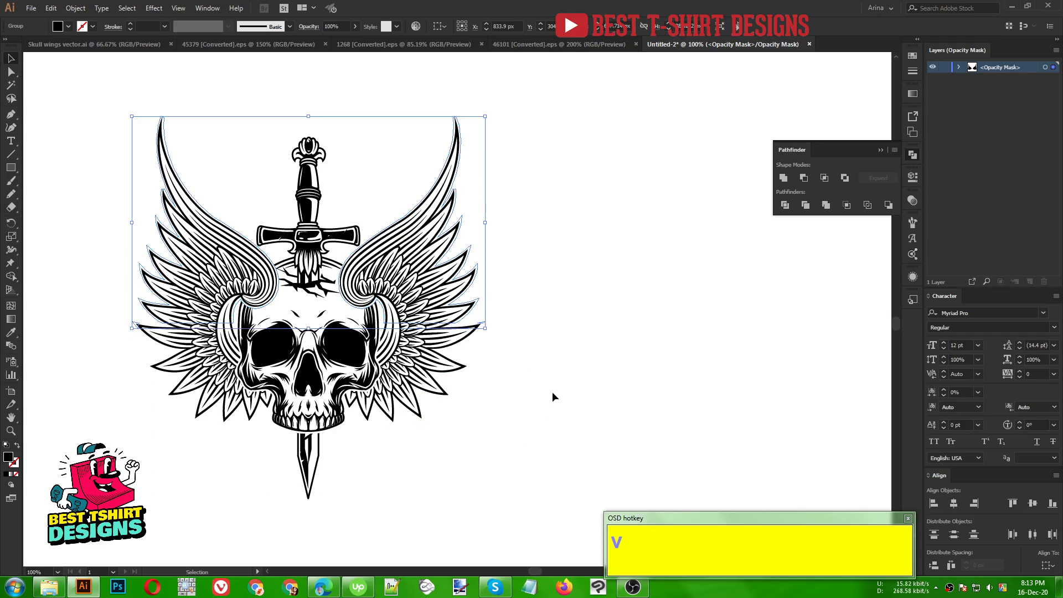
click(539, 382)
scroll(207, 312, up, 1)
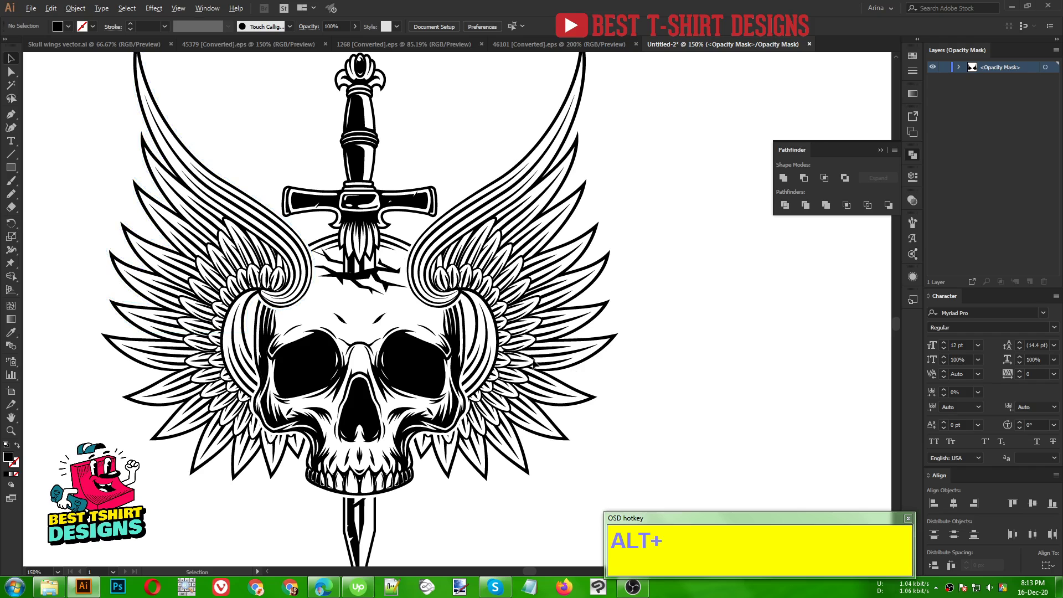
scroll(471, 362, down, 1)
click(667, 378)
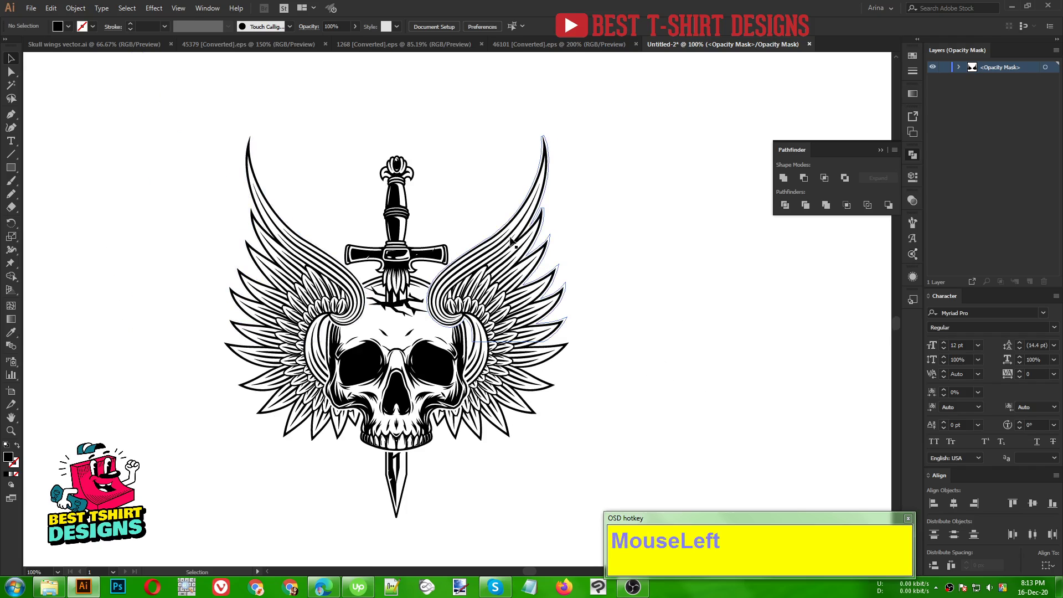
Exit the skull-and-sword group's opacity mask, return to the normal artwork and deselect everything.
click(911, 201)
click(781, 250)
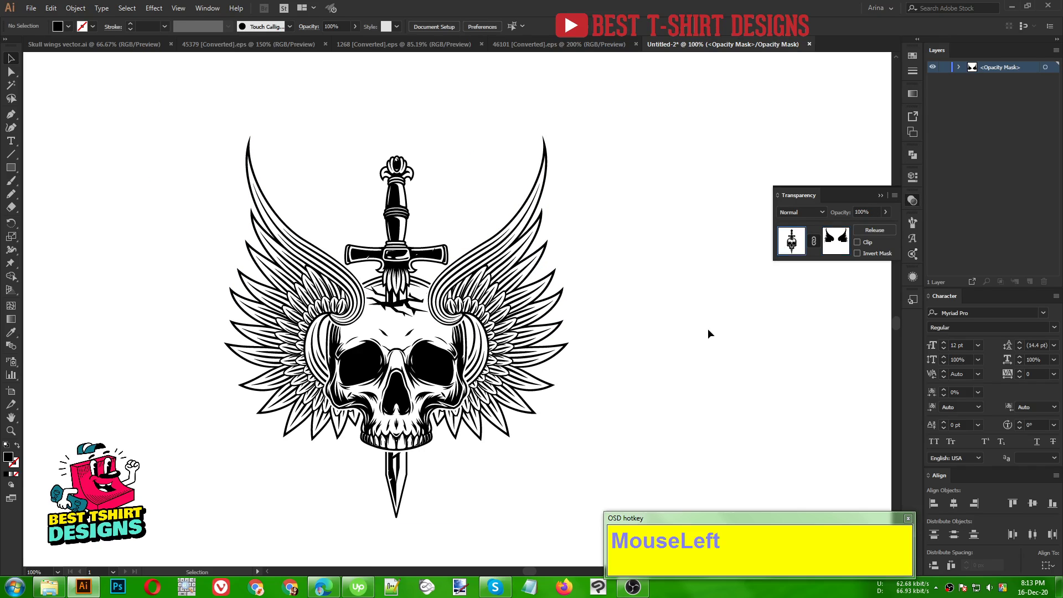
click(703, 330)
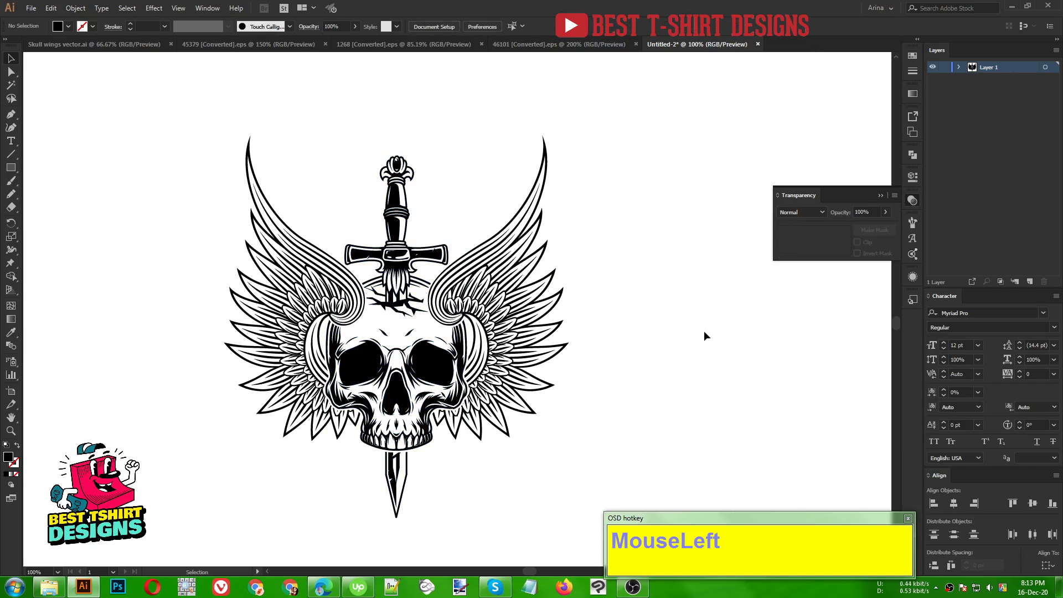
Group the wings, skull and sword into a single object and deselect it.
scroll(430, 483, down, 3)
scroll(427, 486, up, 4)
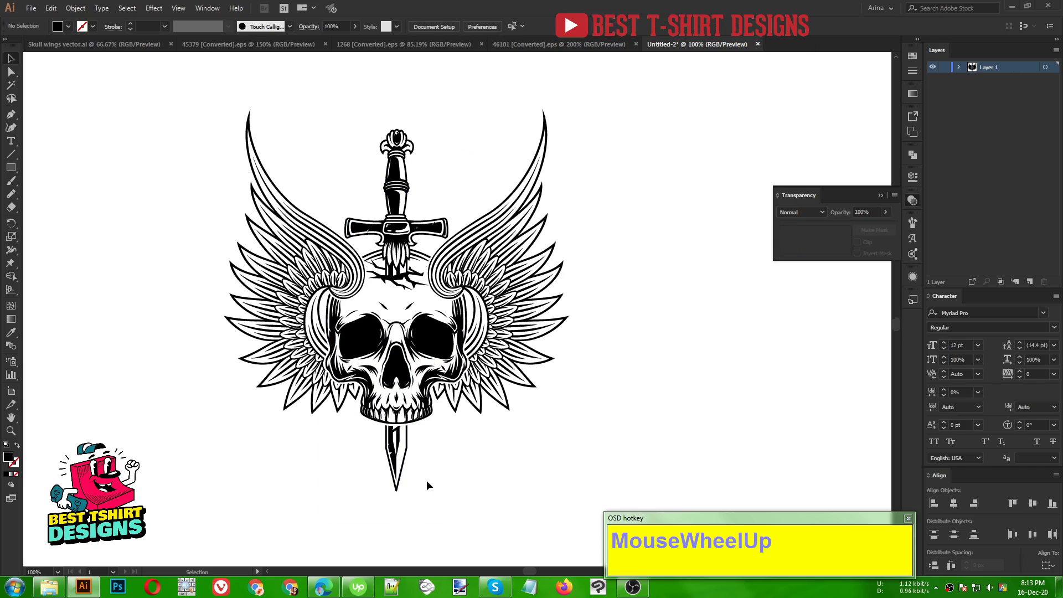
drag(164, 152, 633, 472)
key(ctrl+g)
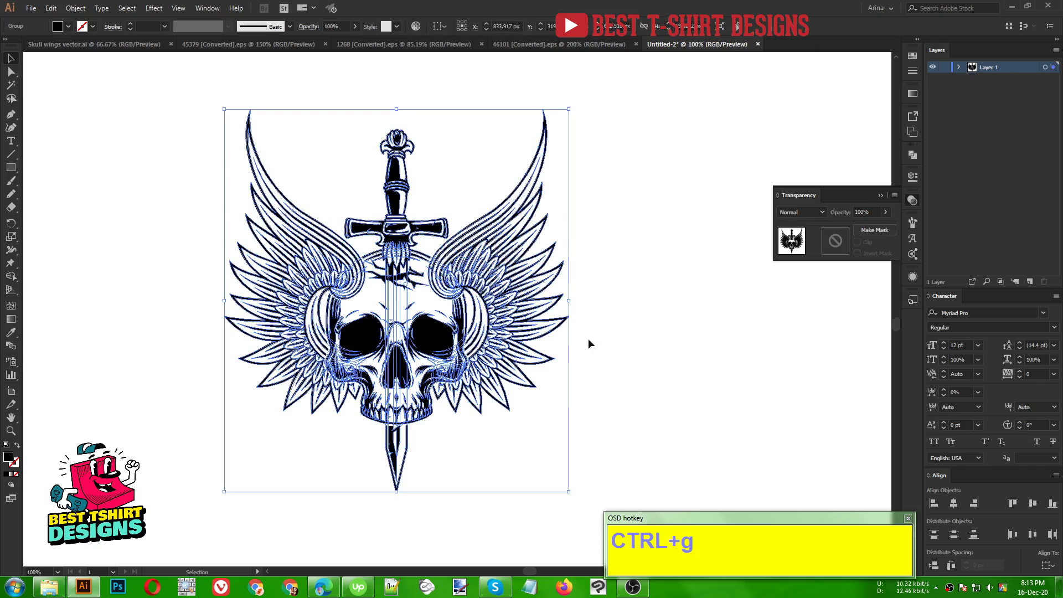
click(634, 342)
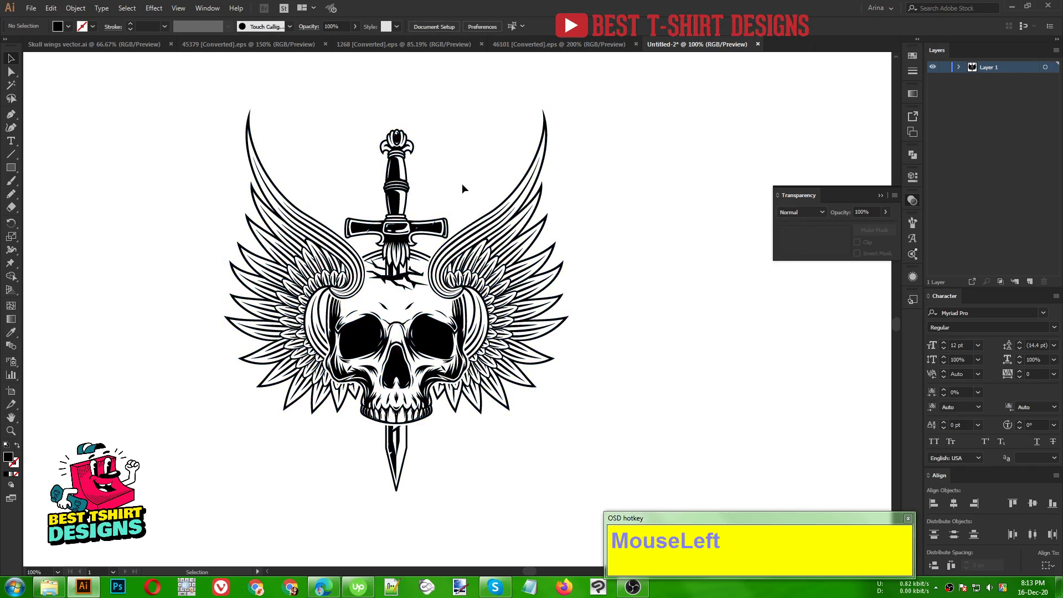
Draw a circle about 528 px in diameter from its centre on the skull's forehead, and continue past the hotkey warning.
drag(462, 183, 459, 181)
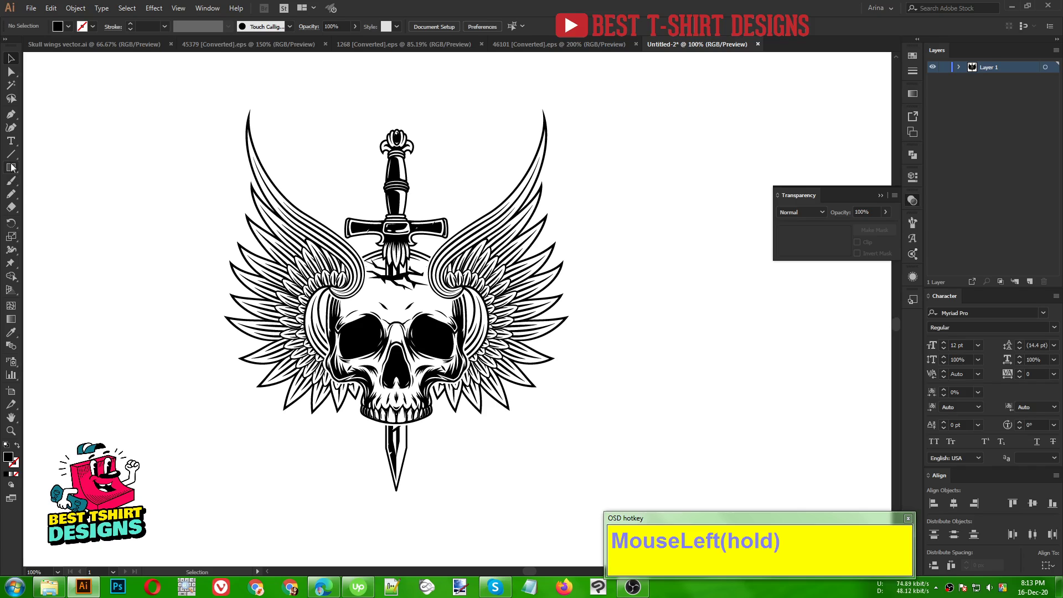
click(41, 192)
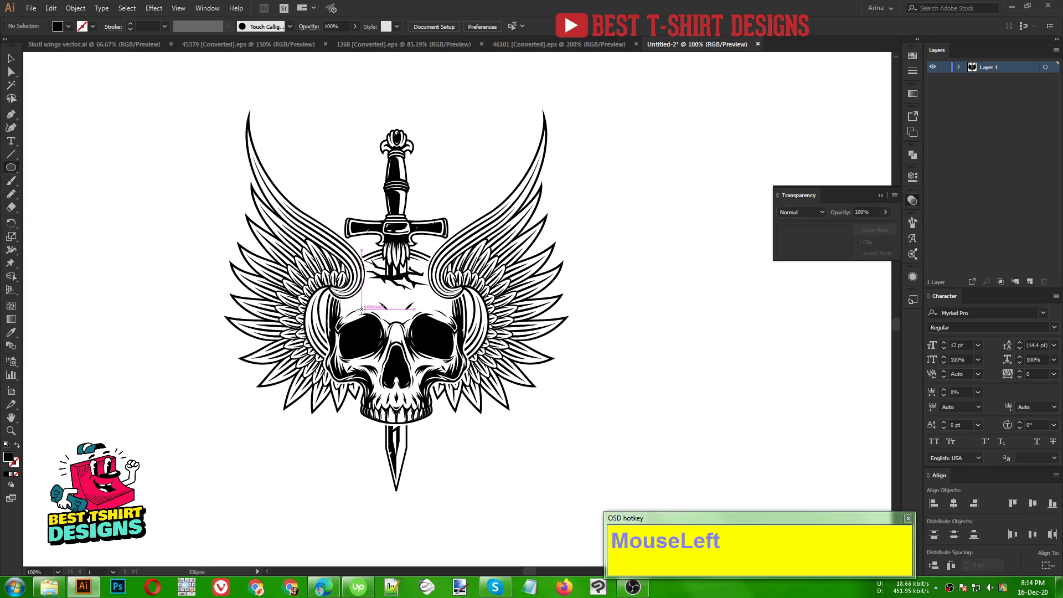
drag(393, 315, 541, 403)
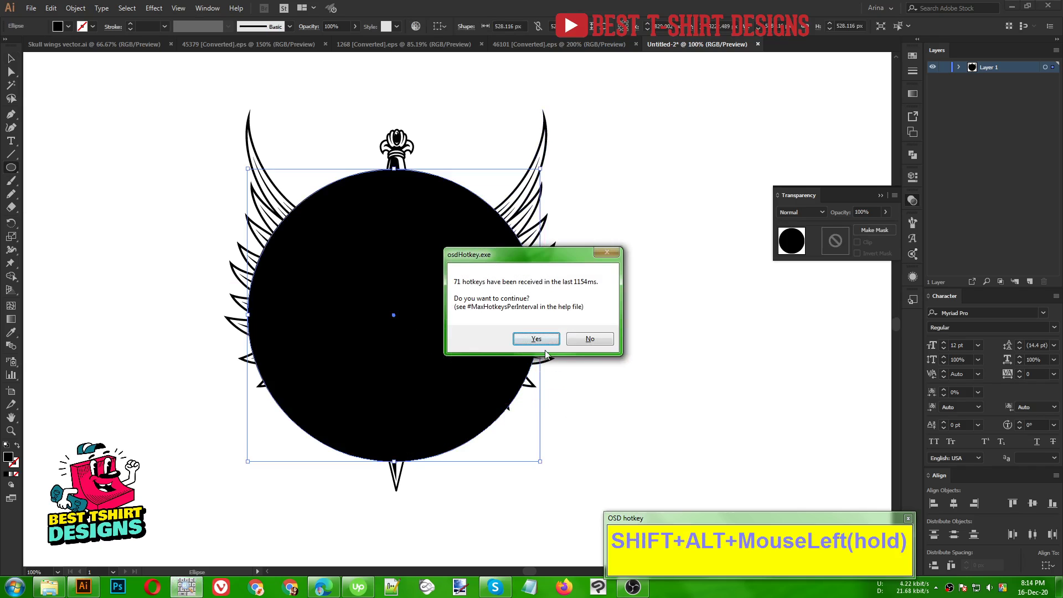
click(535, 338)
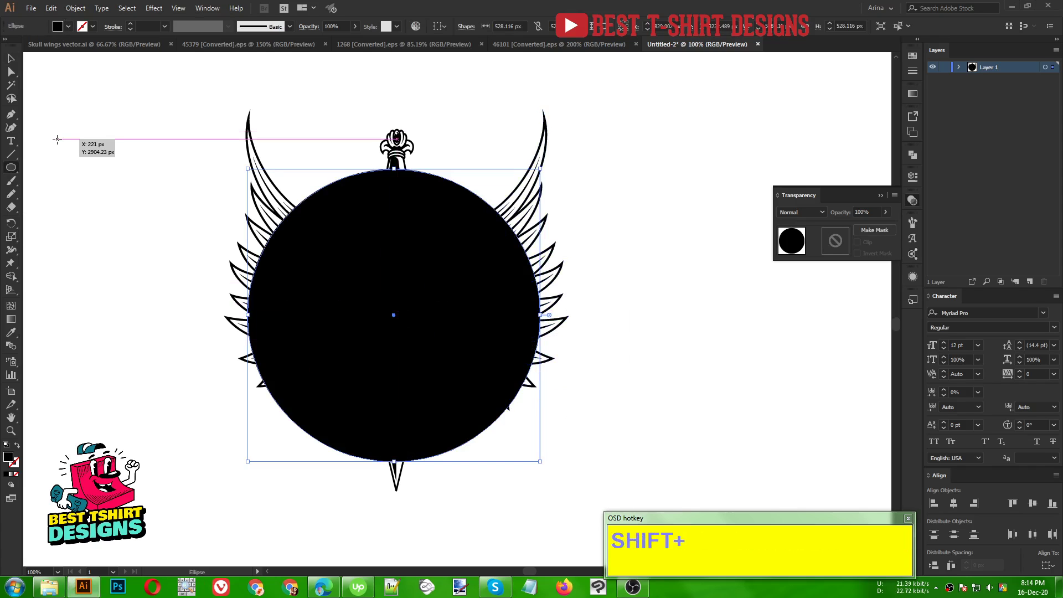
Swap the circle's fill and stroke so it has only a black outline, and set the stroke weight to 6 pt.
key(shift+x)
key(v)
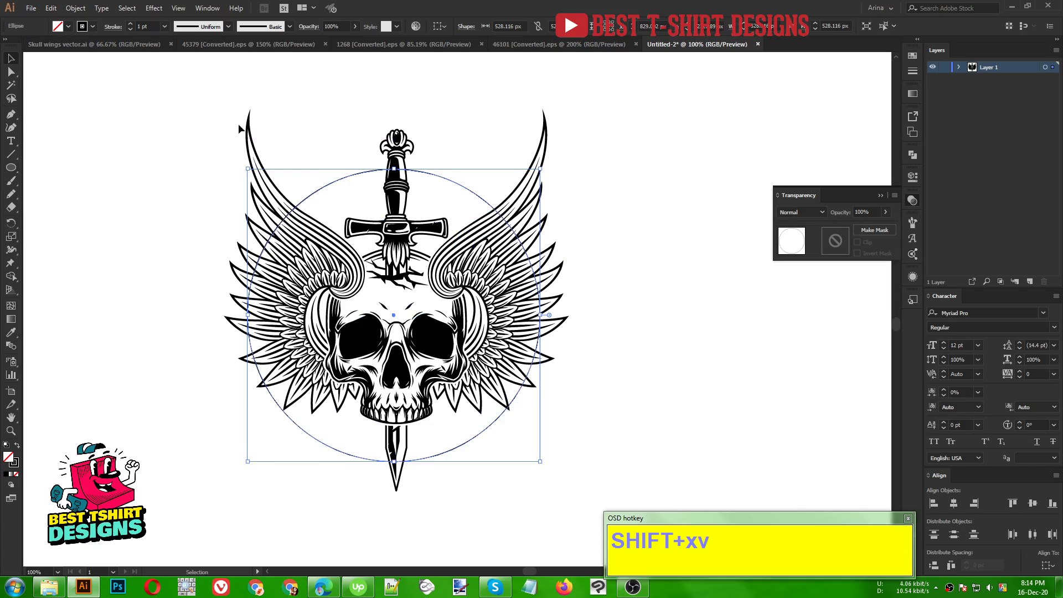
key(Return)
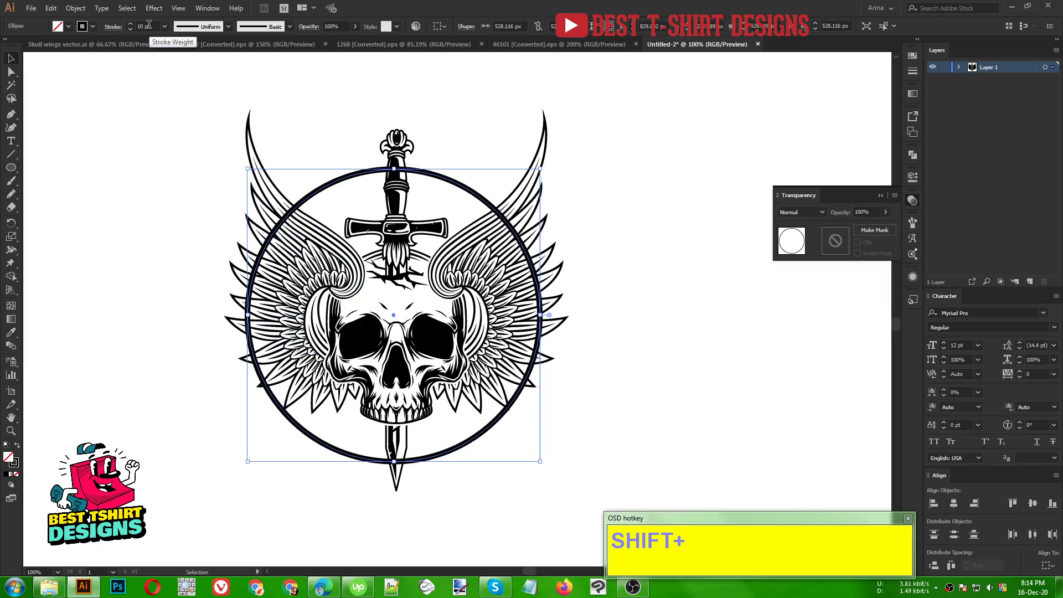
scroll(148, 24, down, 4)
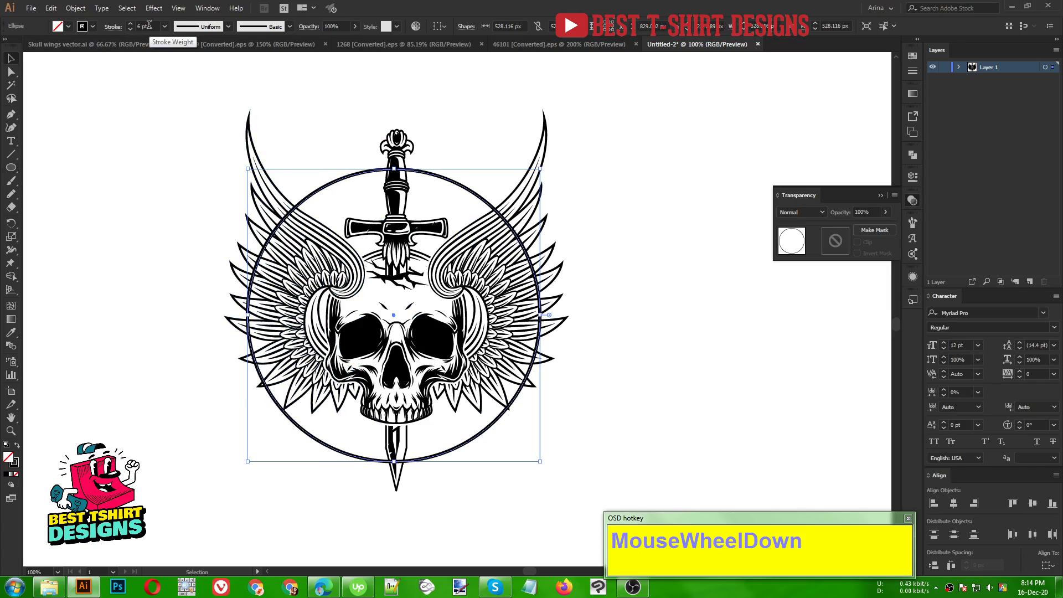
Try scaling the circle down proportionally from its centre to about 490 px in diameter, and undo the resize.
alt+shift+click(396, 166)
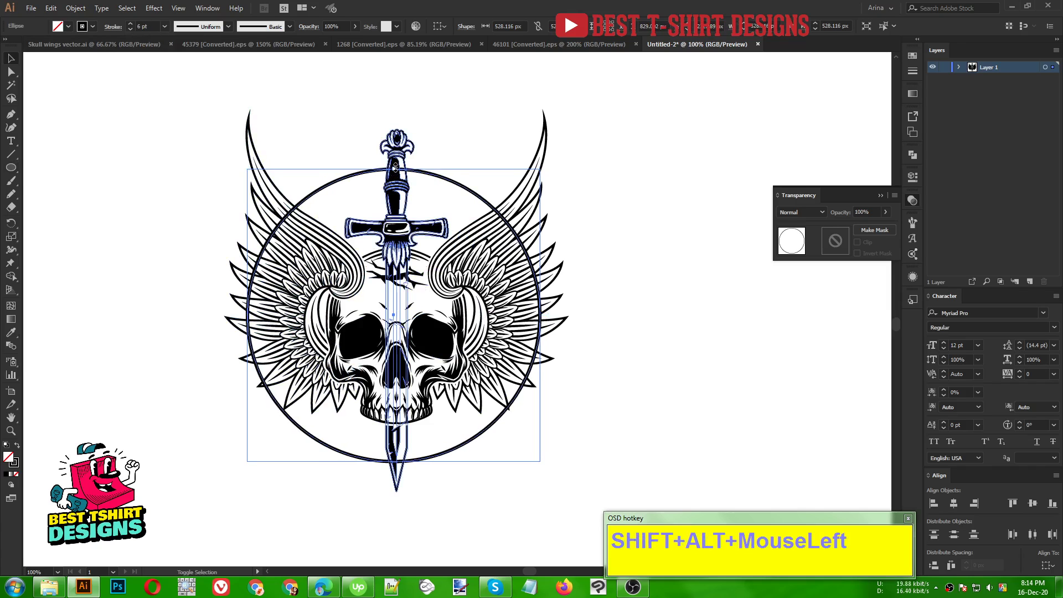
drag(395, 166, 427, 179)
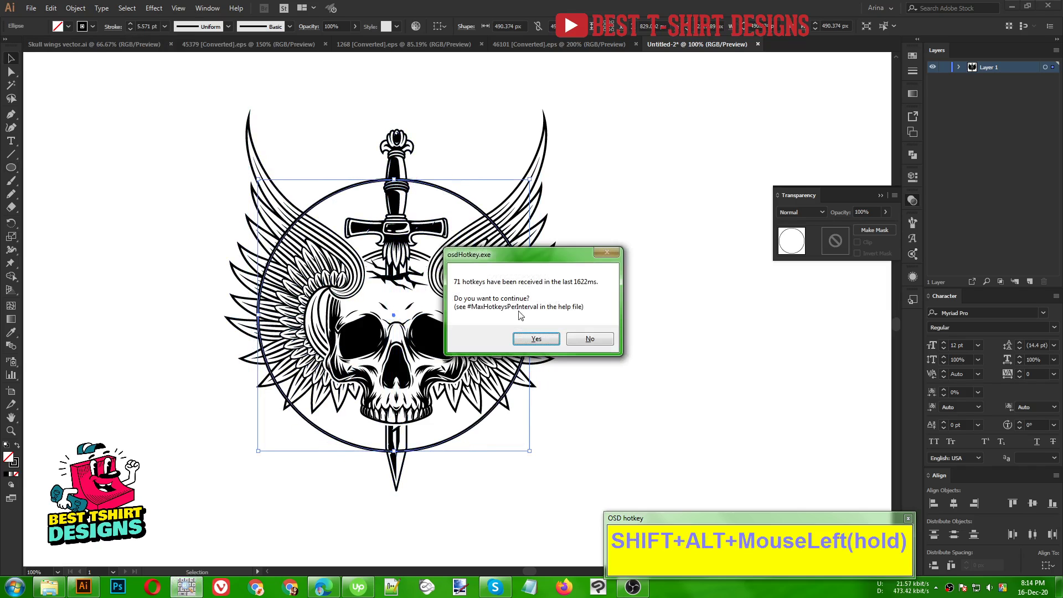
click(535, 340)
key(ctrl+z)
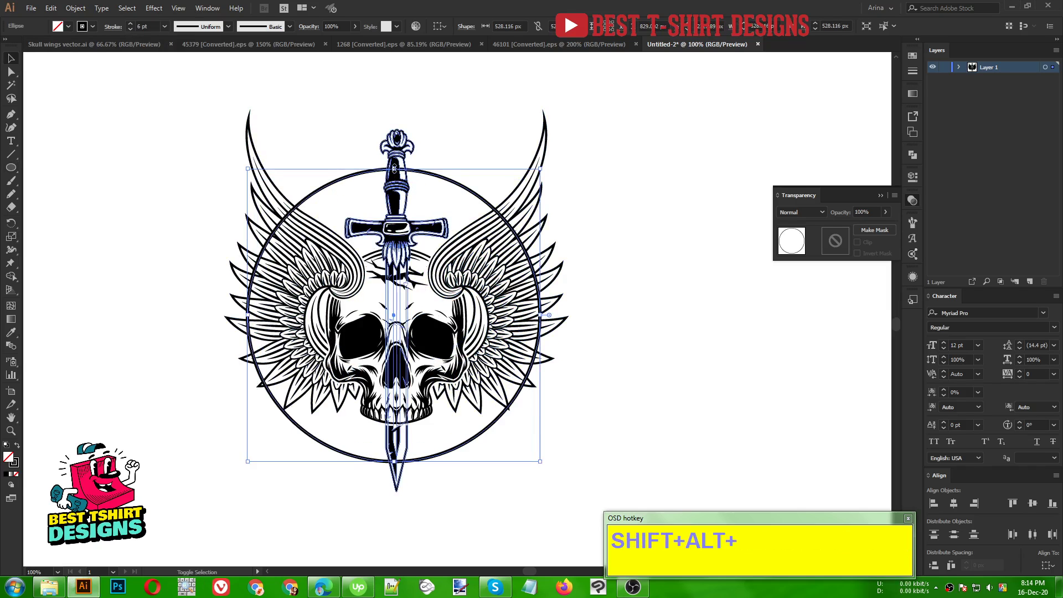
Scale the circle down proportionally from its centre to about 438 px in diameter, and align it and the skull artwork by their horizontal centres.
mouse_move(394, 169)
mouse_down()
mouse_move(395, 187)
mouse_move(392, 177)
mouse_move(588, 286)
mouse_move(633, 338)
mouse_up()
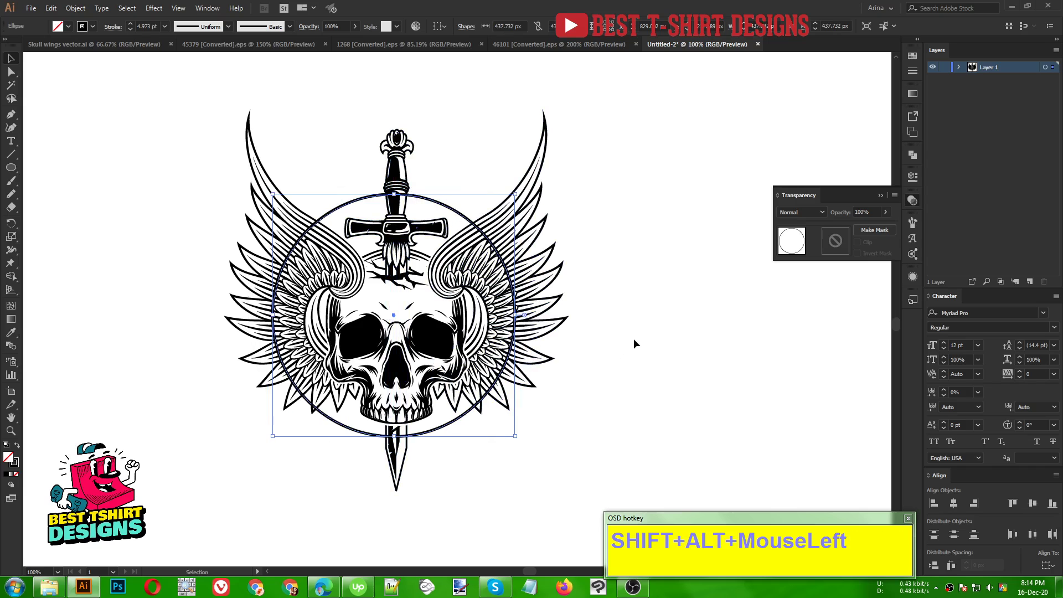
drag(616, 431, 175, 191)
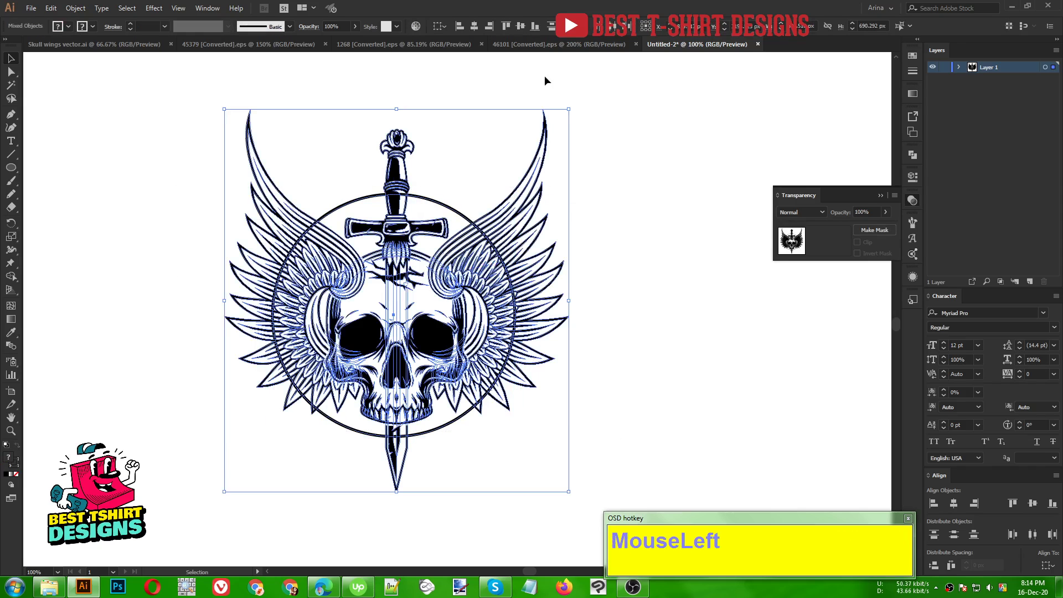
click(474, 27)
click(454, 184)
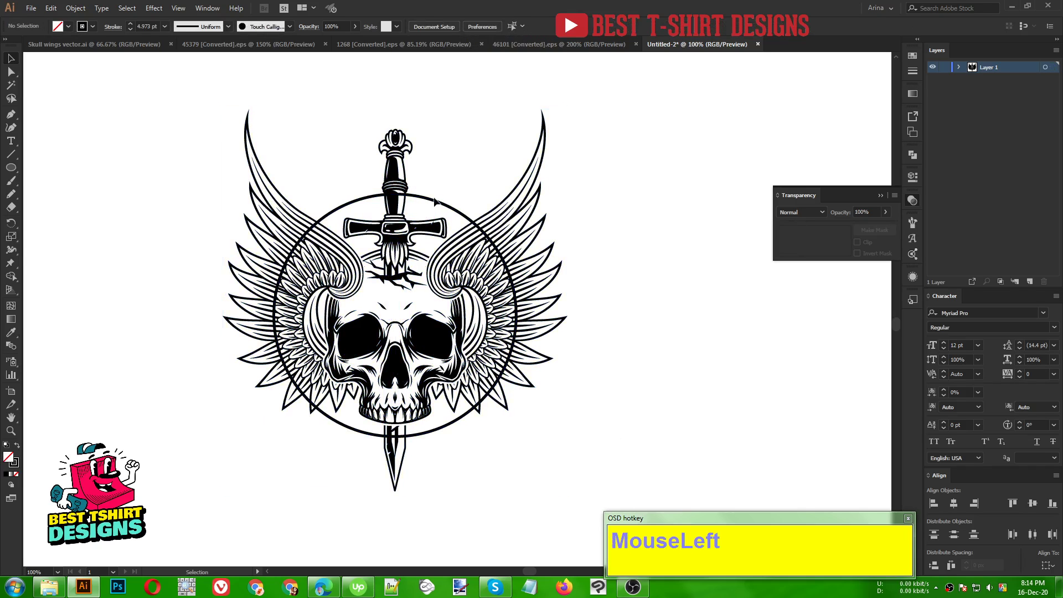
Enlarge the circle proportionally from its centre to about 470 px in diameter and deselect it.
click(435, 203)
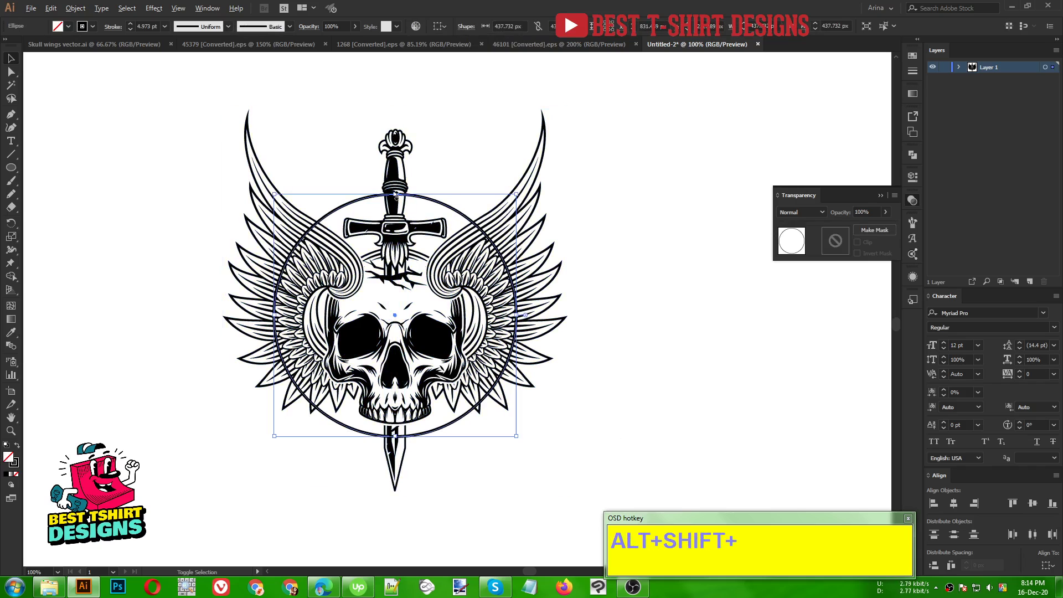
drag(396, 195, 395, 185)
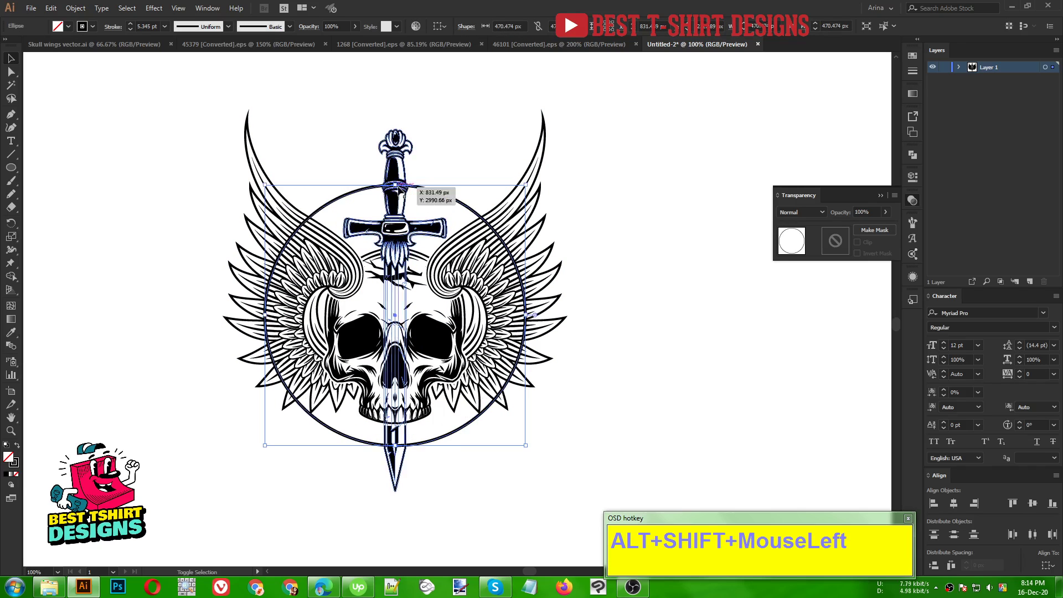
click(480, 155)
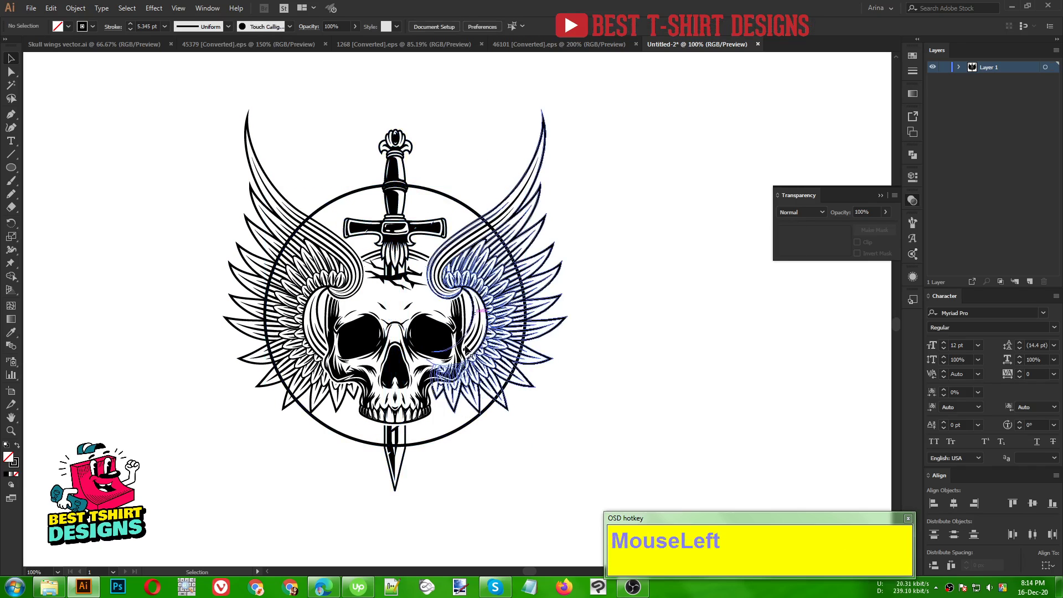
Convert the circle into a type path and enter the text LIVE on it.
alt+scroll(421, 189, up, 1)
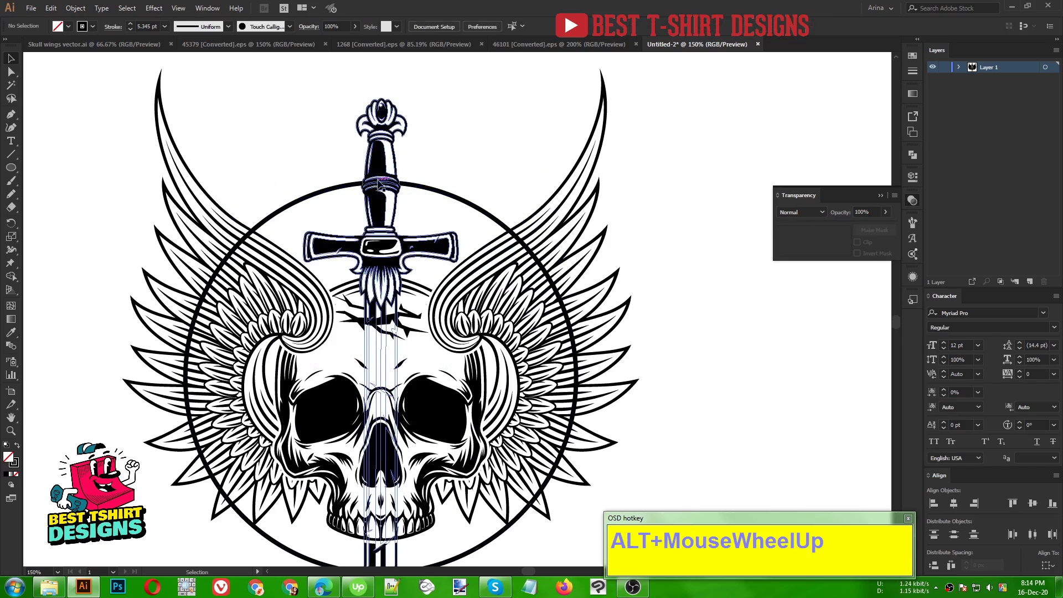
click(318, 192)
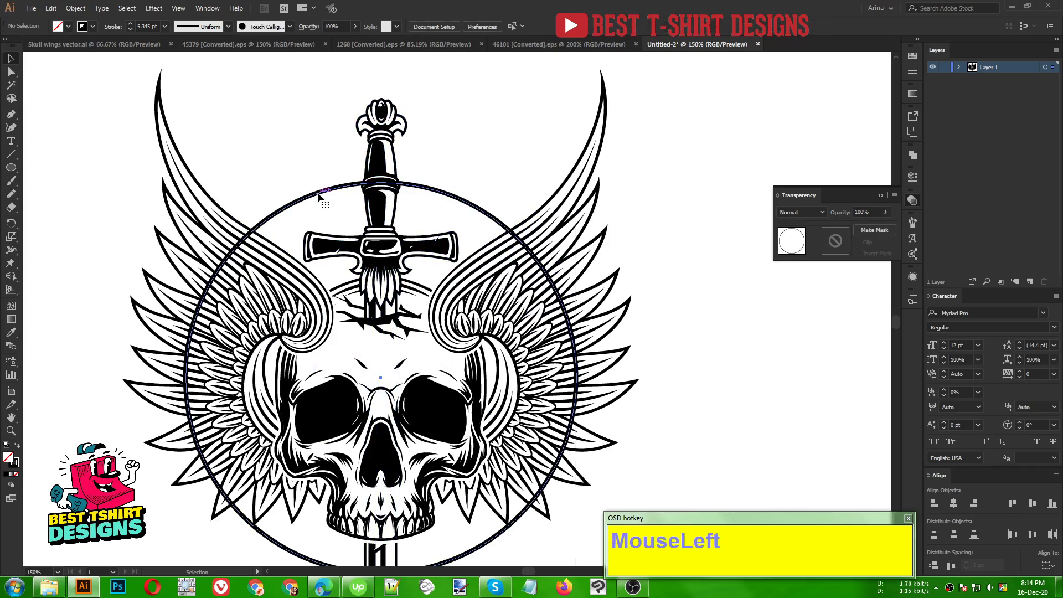
click(12, 153)
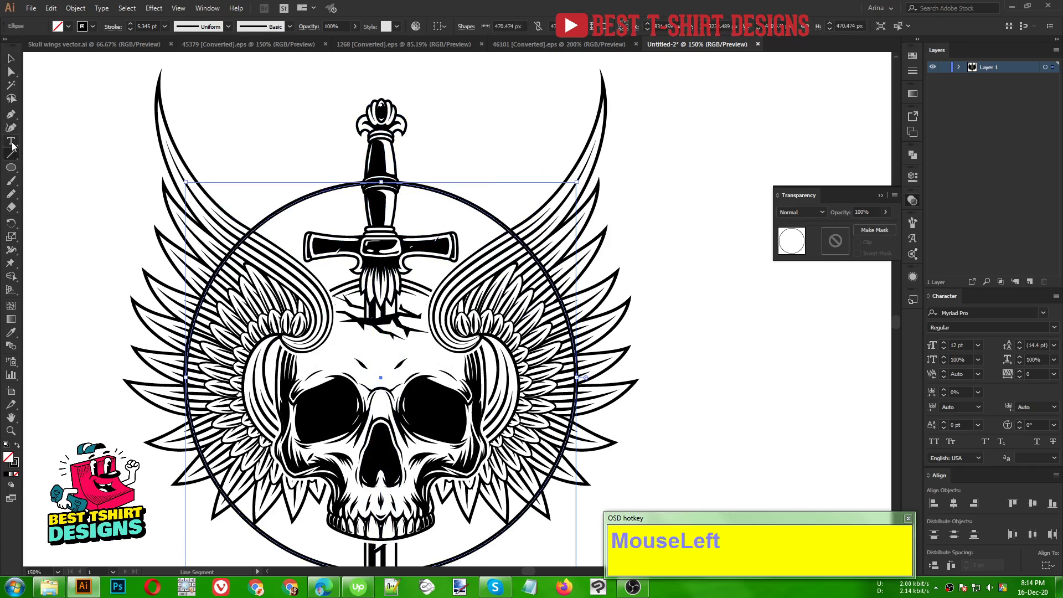
drag(12, 145, 57, 166)
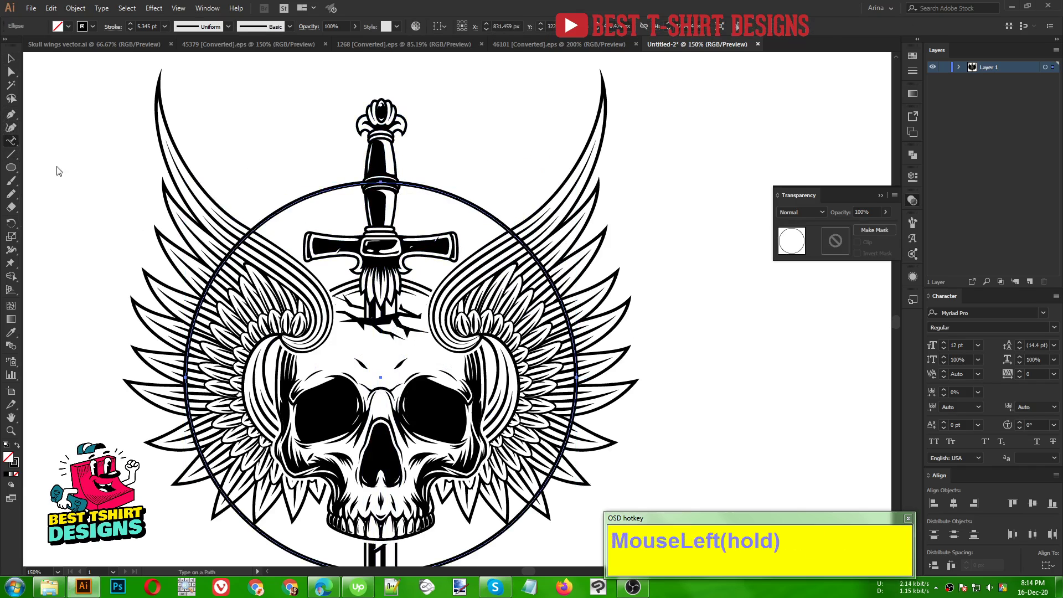
click(184, 377)
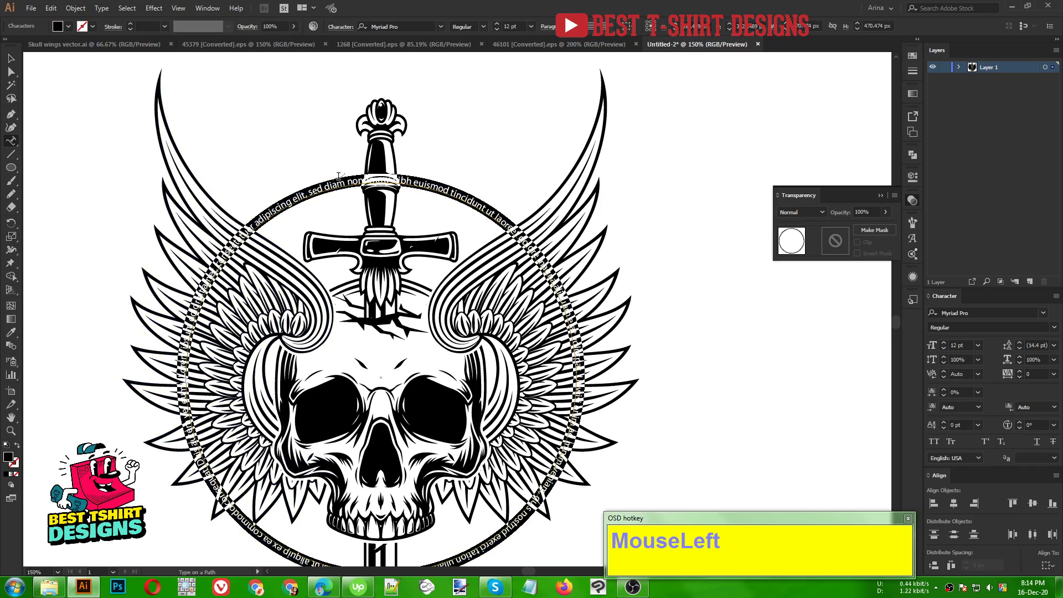
text(L)
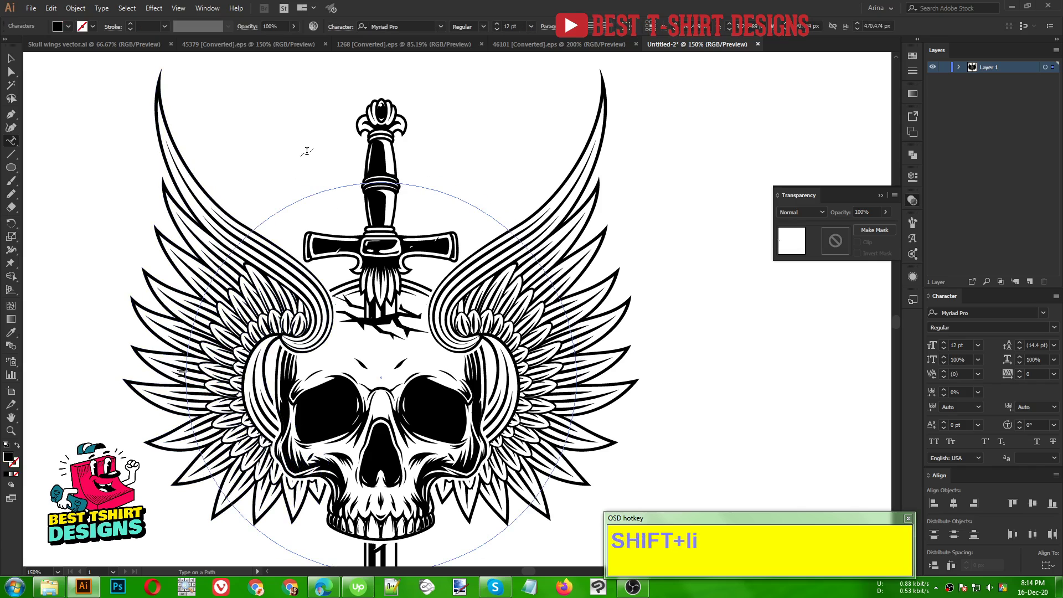
text(Ve)
click(12, 58)
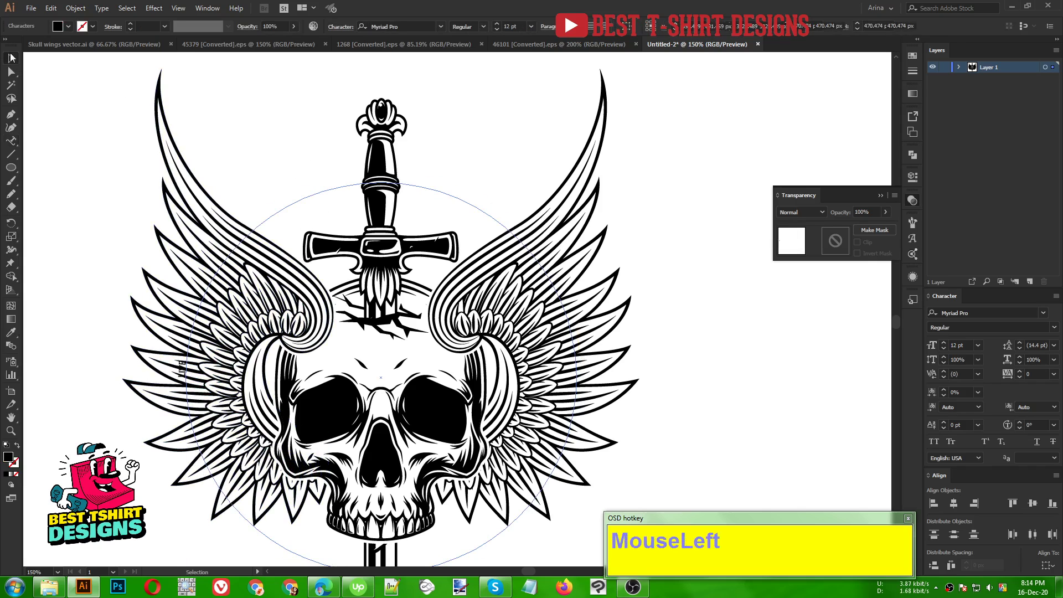
Enlarge the LIVE text to 90 pt and centre it at the top of the circular path over the sword handle.
scroll(518, 26, up, 8)
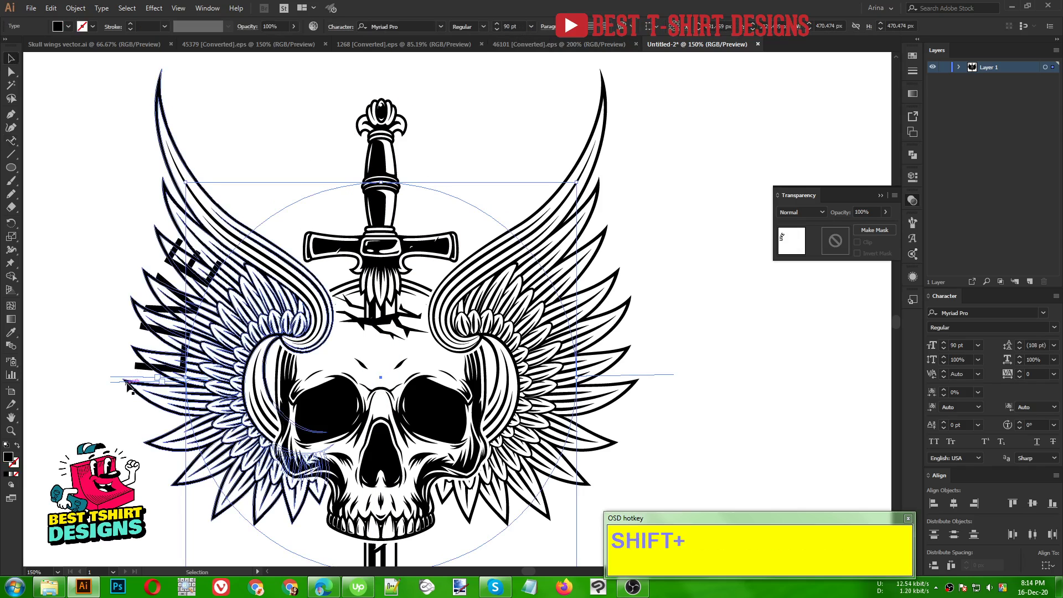
drag(123, 385, 732, 351)
click(591, 29)
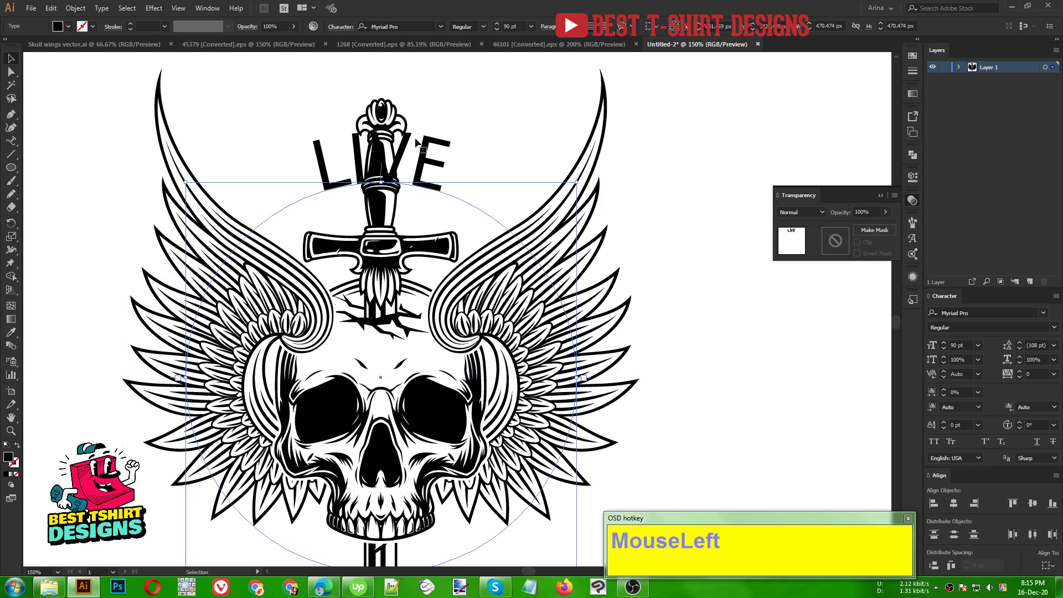
Set the LIVE text in the Go Everywhere font at 70 pt and slide it along the path to the left of the sword.
click(410, 29)
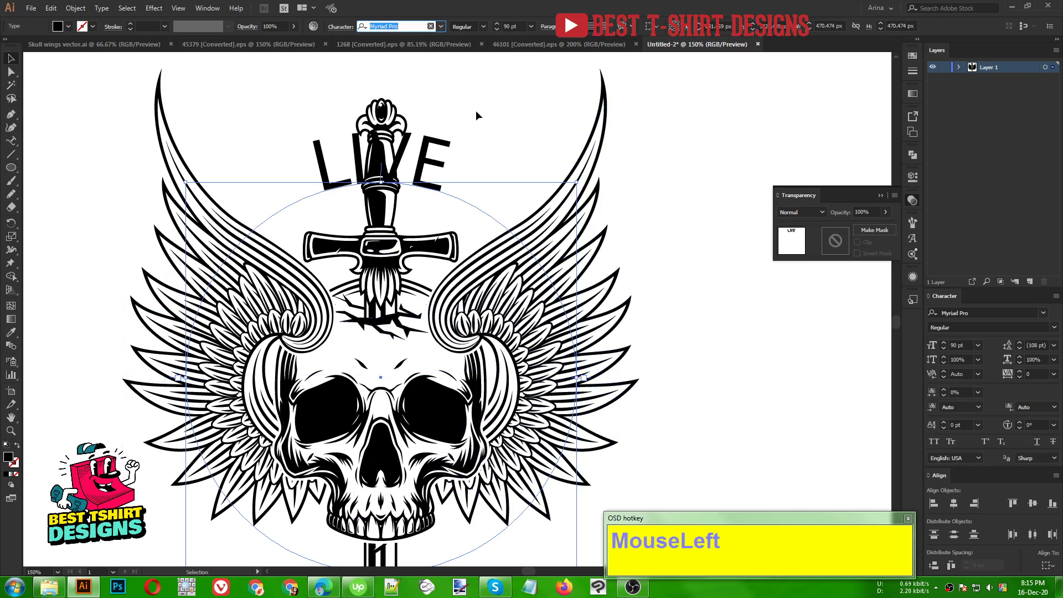
text(go)
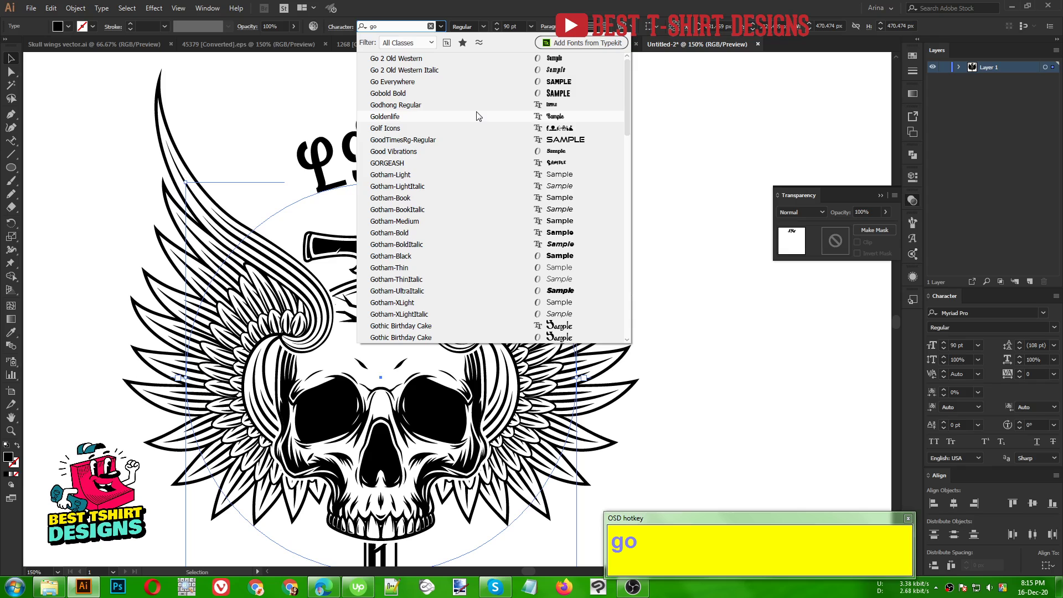
click(395, 82)
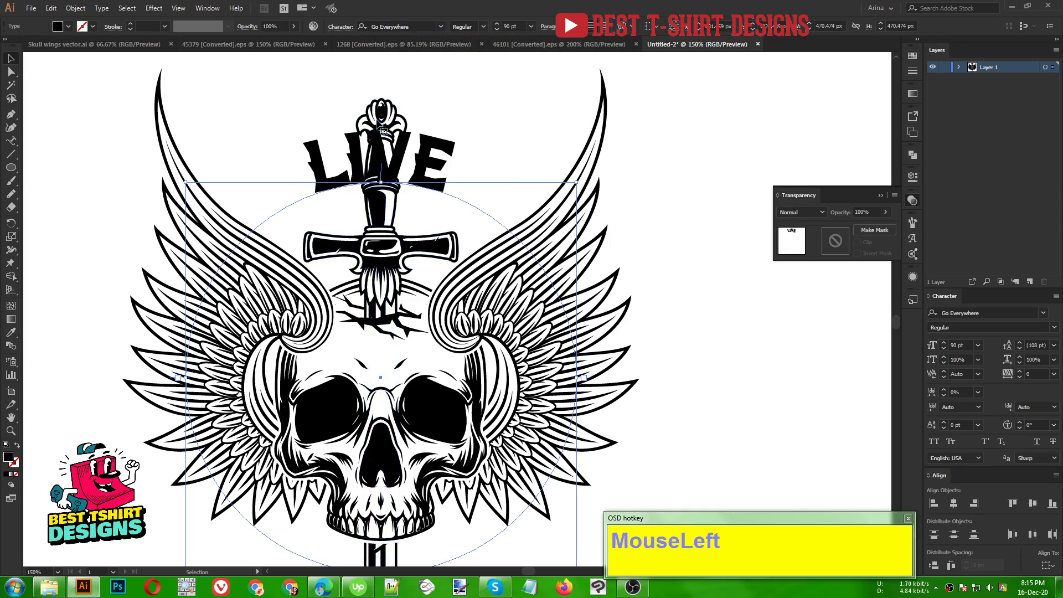
key(shift+Down)
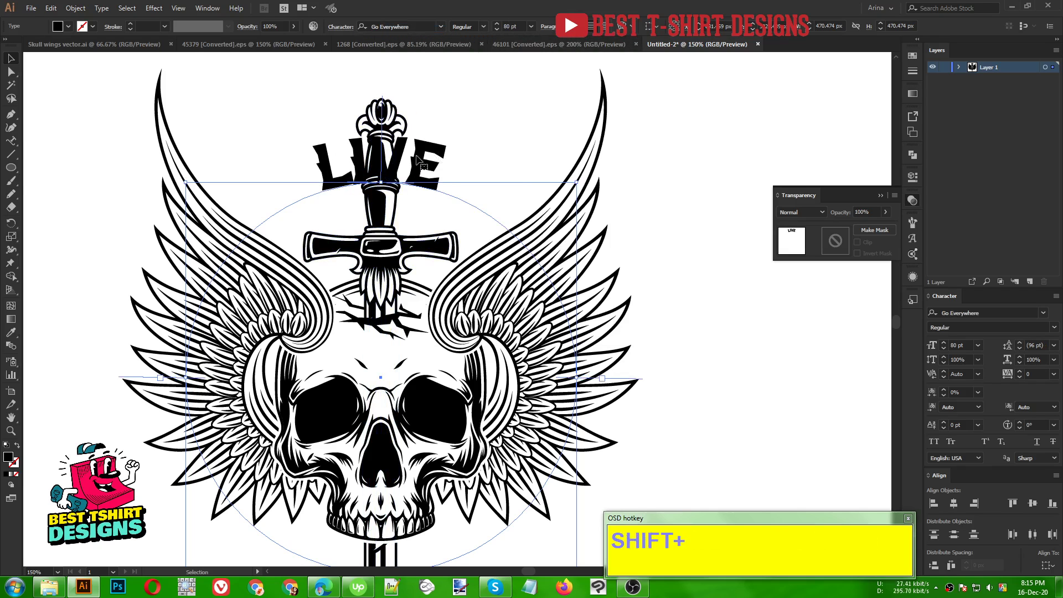
drag(388, 155, 282, 146)
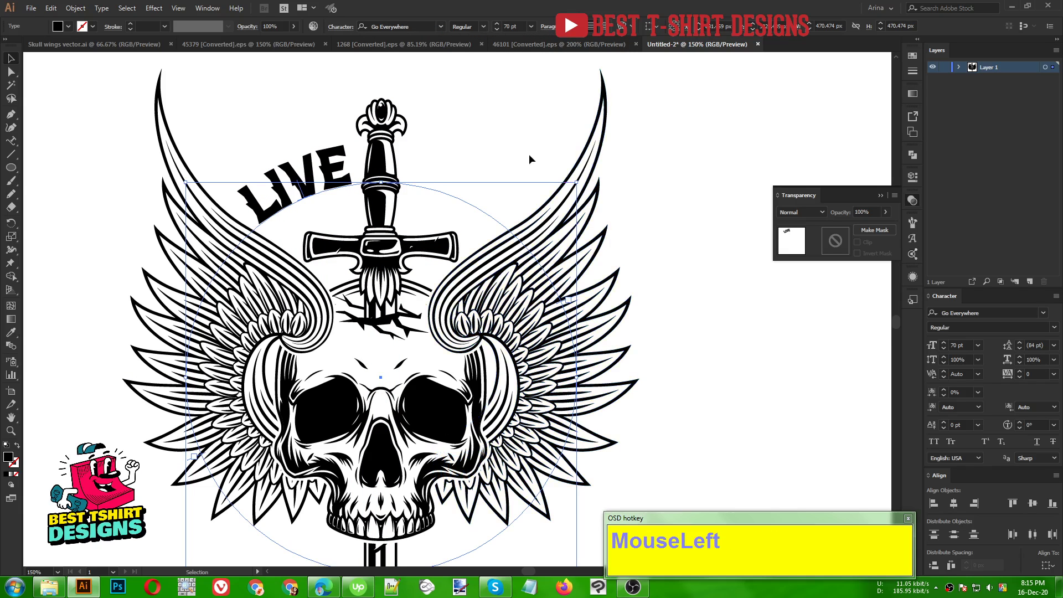
Paste a copy of the LIVE text in front, slid along the path to the right of the sword, and change its wording to FREE.
key(ctrl)
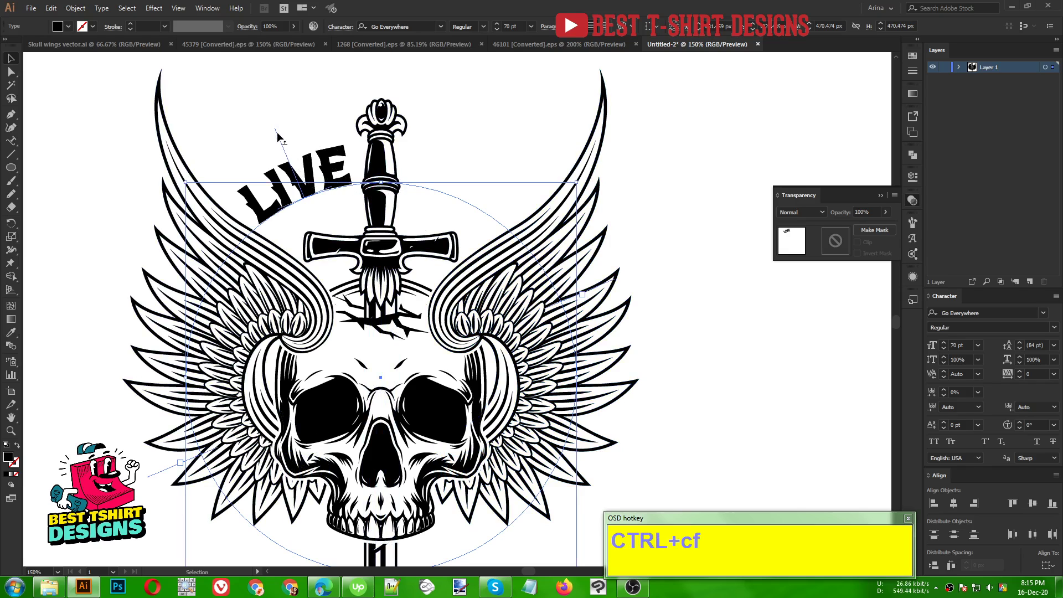
drag(278, 137, 483, 144)
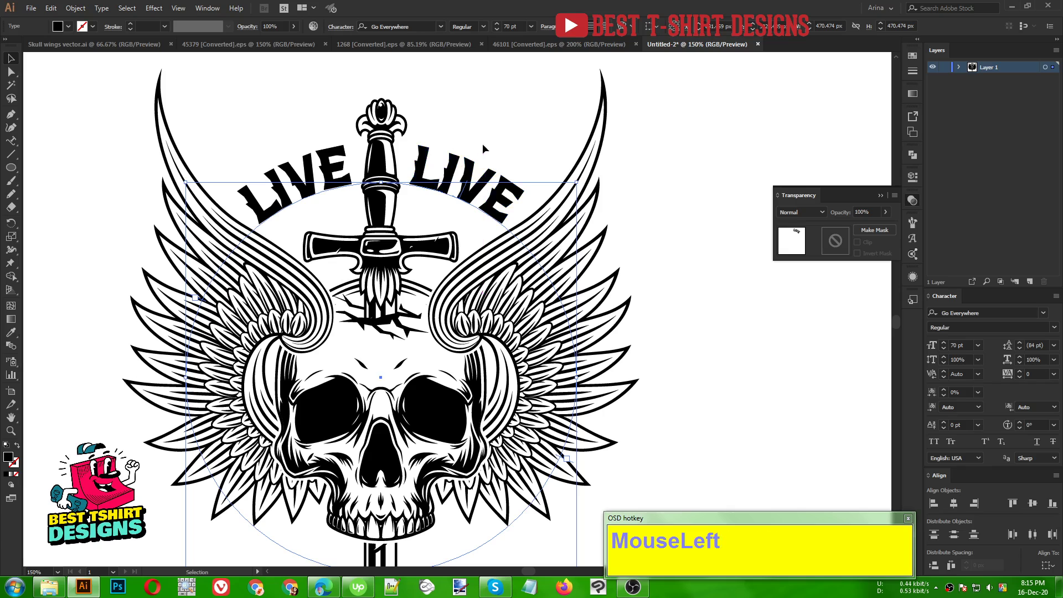
double_click(470, 172)
text(FREE)
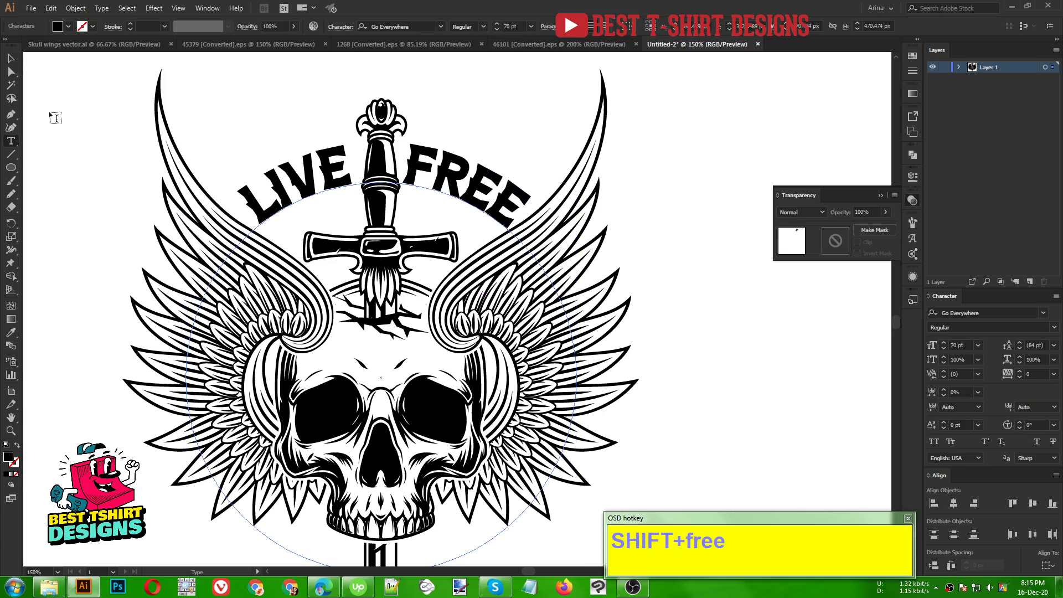
Reduce the font size of both curved words, FREE and LIVE, to 68 pt and deselect them.
click(12, 58)
click(515, 27)
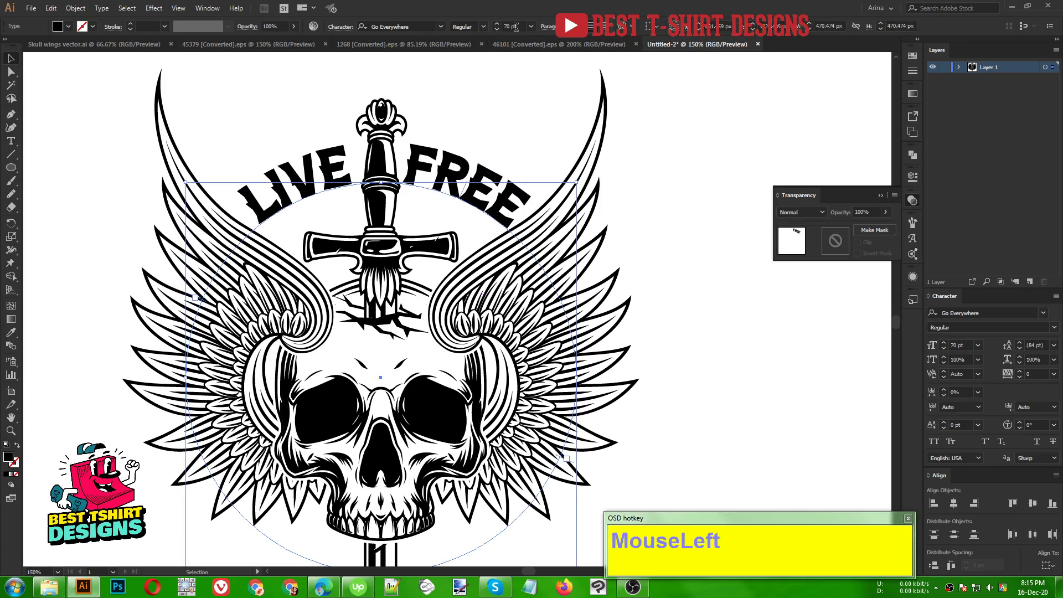
key(shift+Down)
shift+scroll(515, 26, up, 1)
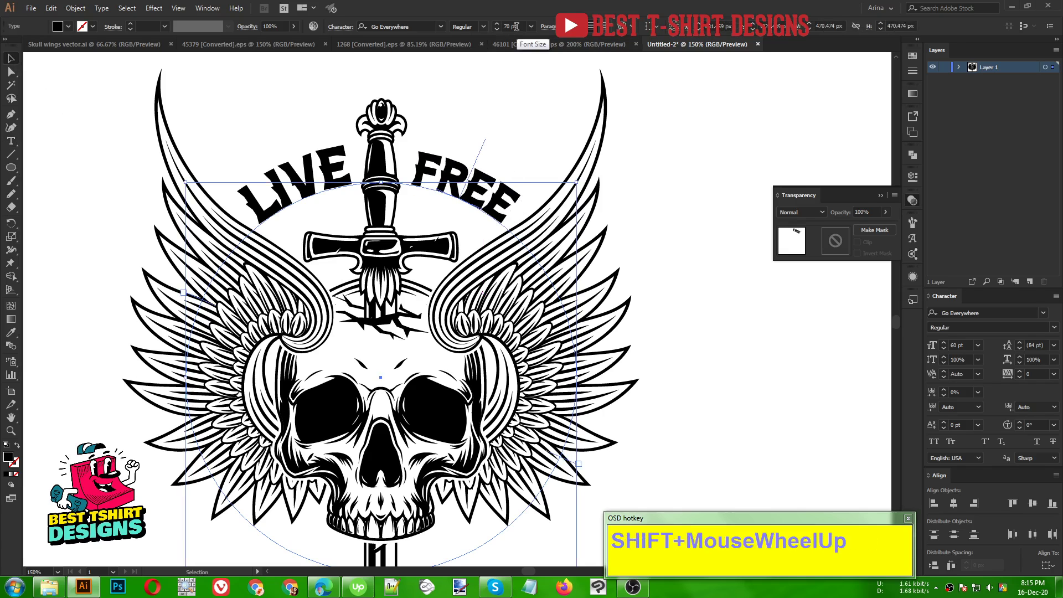
scroll(514, 27, down, 2)
click(321, 176)
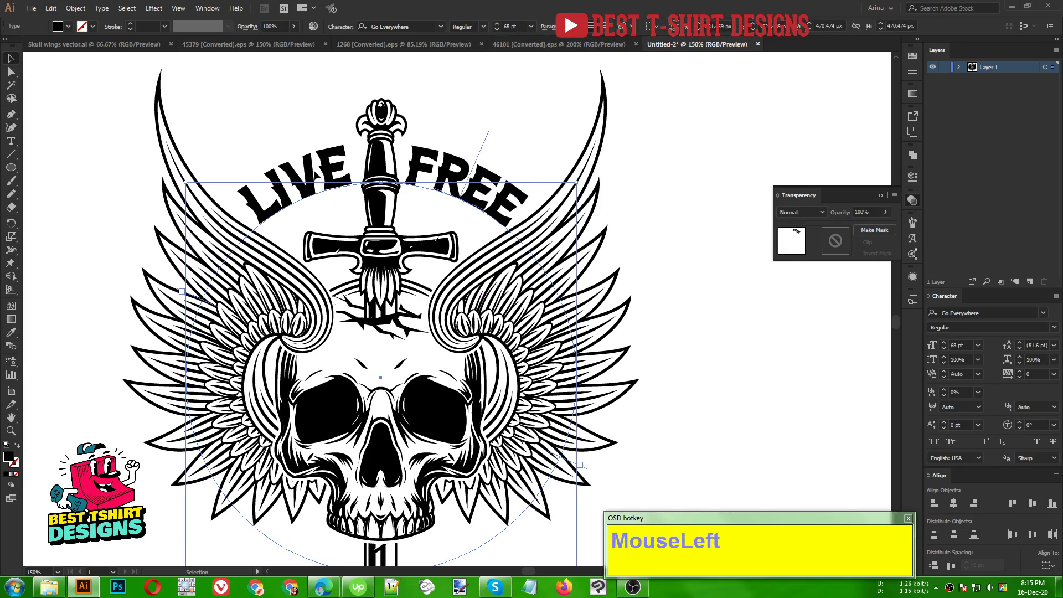
scroll(513, 26, down, 2)
click(487, 90)
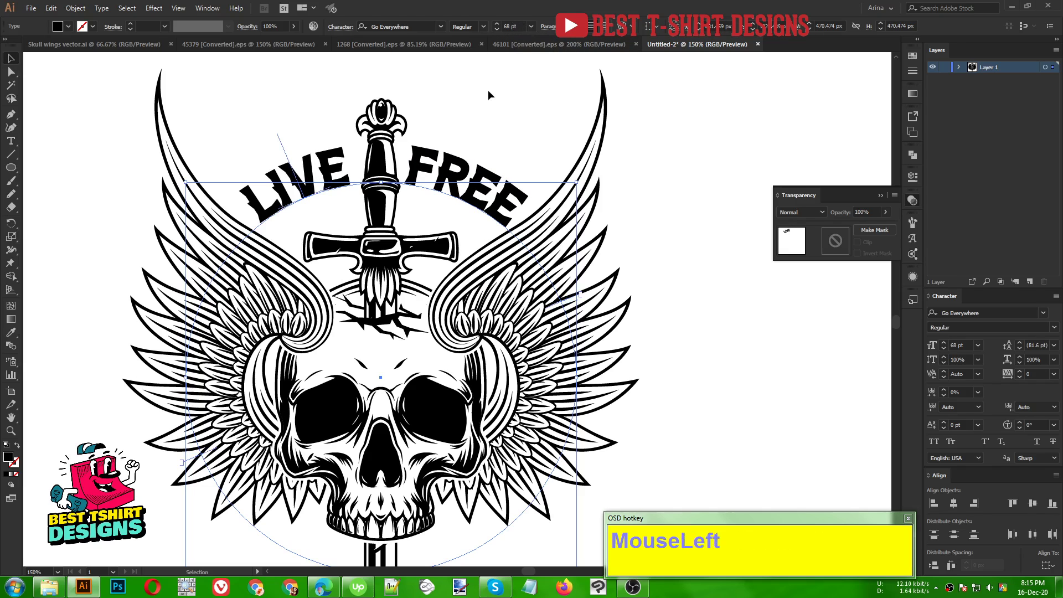
alt+scroll(487, 124, down, 1)
click(487, 124)
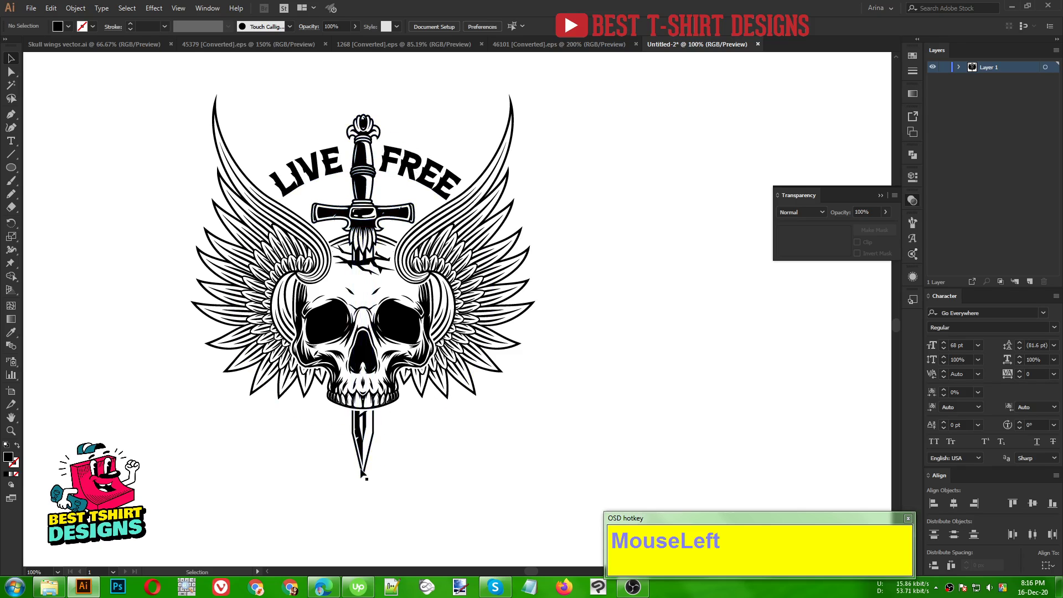
Add a straight text line reading DIE YOUNG, scaled down to about 243 px wide and placed in the empty area right of the artwork.
click(11, 140)
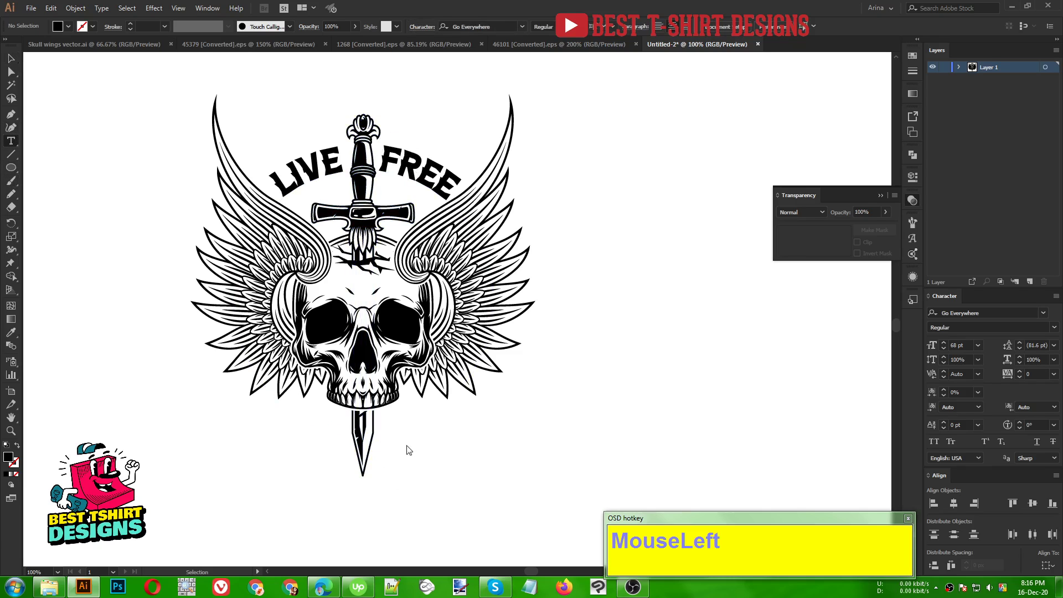
click(437, 456)
text(die young)
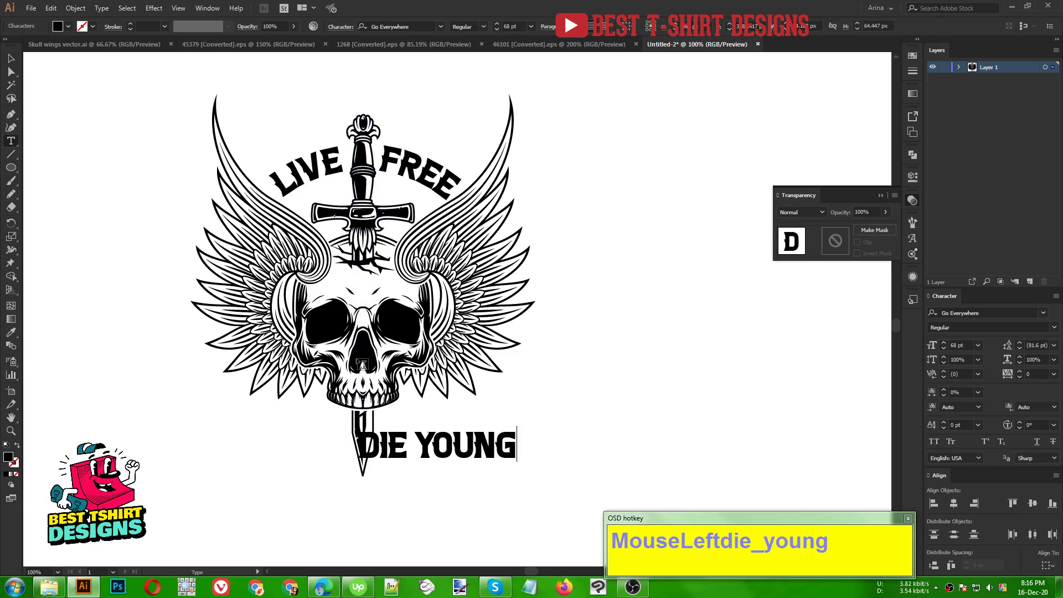
click(11, 58)
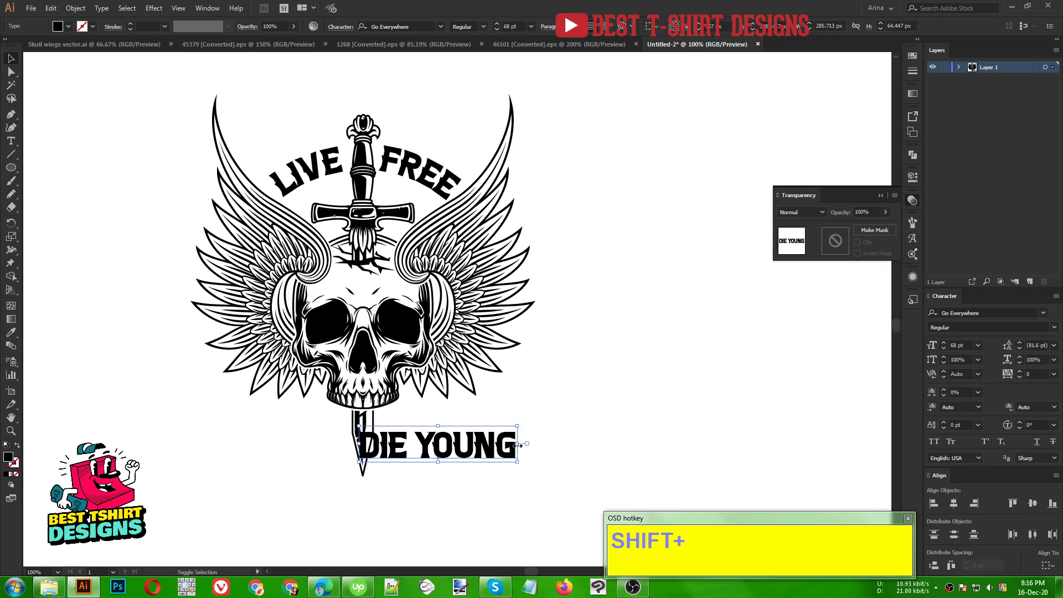
drag(517, 445, 739, 409)
Group the skull, wings, sword and curved LIVE FREE text together and deselect the group.
click(428, 175)
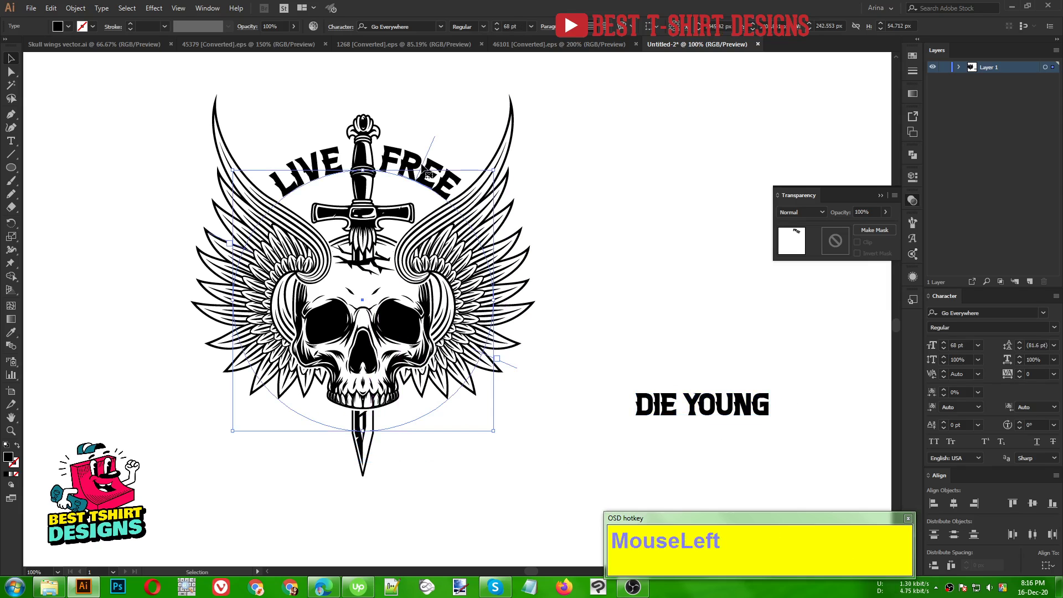
shift+click(323, 174)
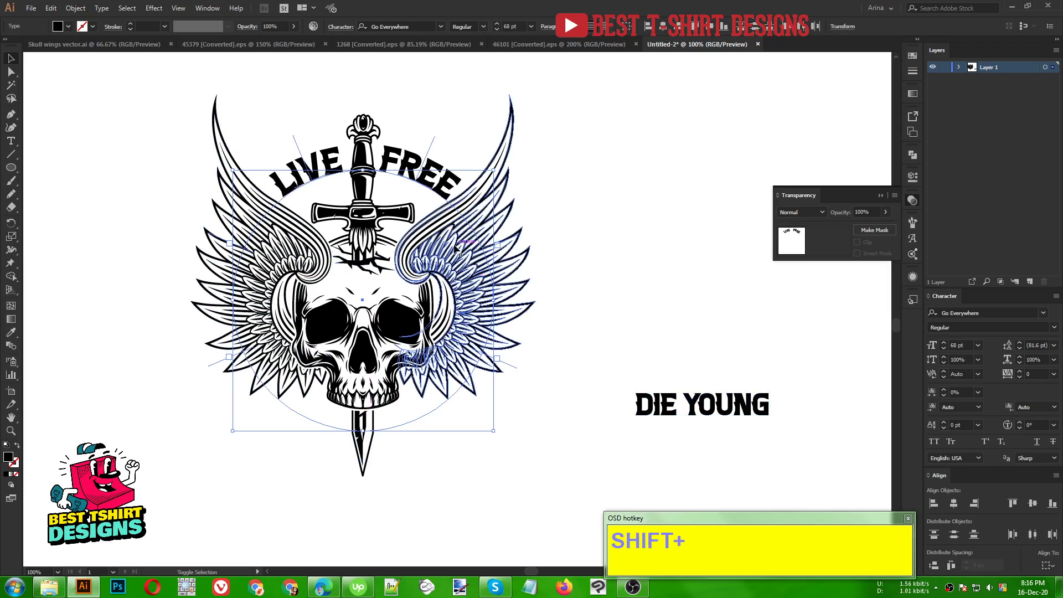
shift+click(455, 249)
click(121, 104)
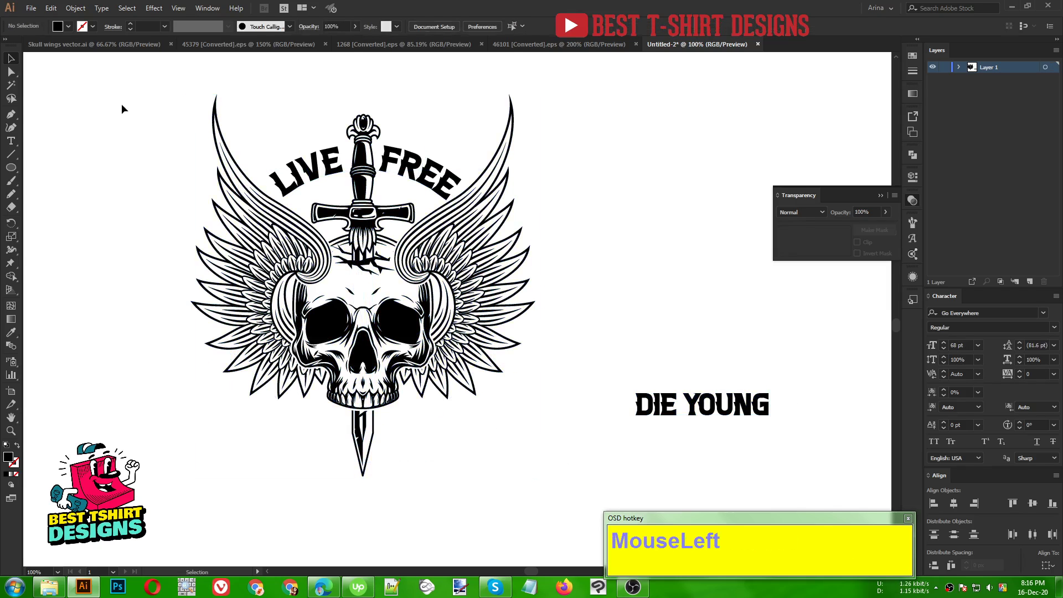
drag(127, 95, 550, 466)
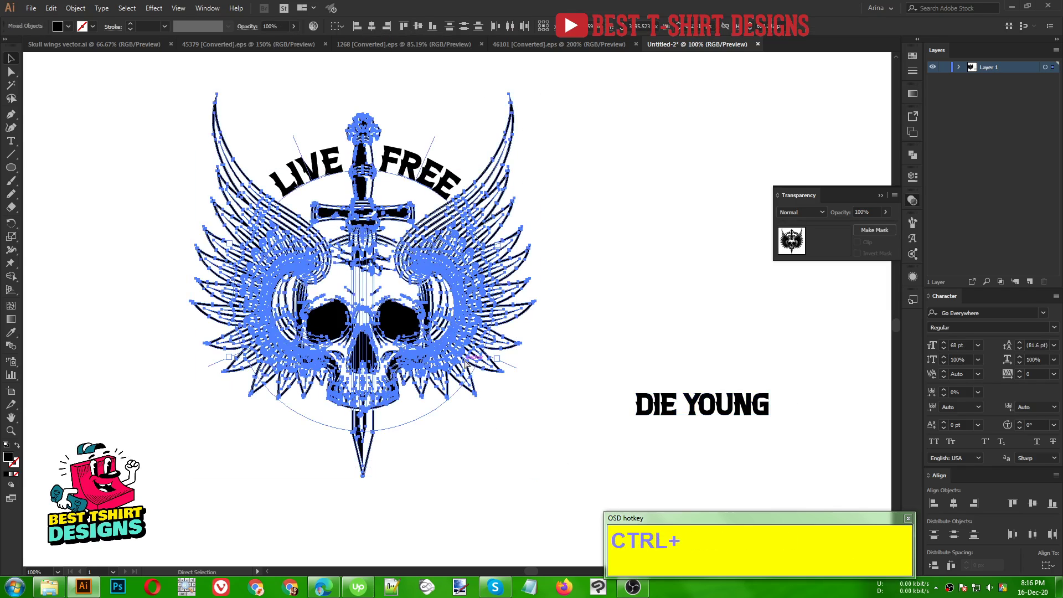
key(ctrl+g)
click(616, 290)
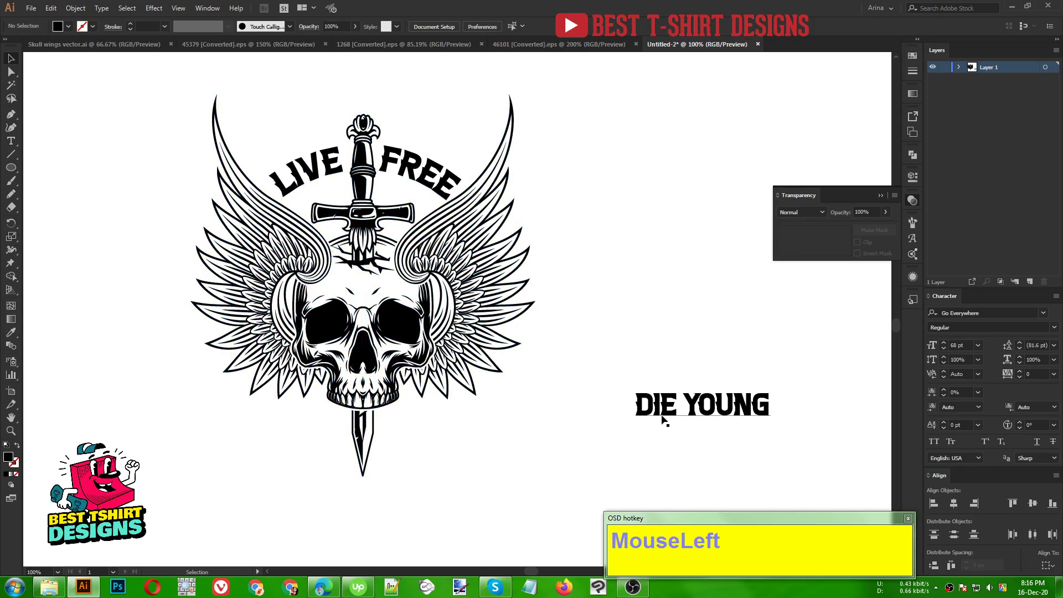
Move the DIE YOUNG text over the sword blade below the skull and centre it horizontally with the artwork.
drag(663, 419, 363, 440)
drag(545, 486, 189, 92)
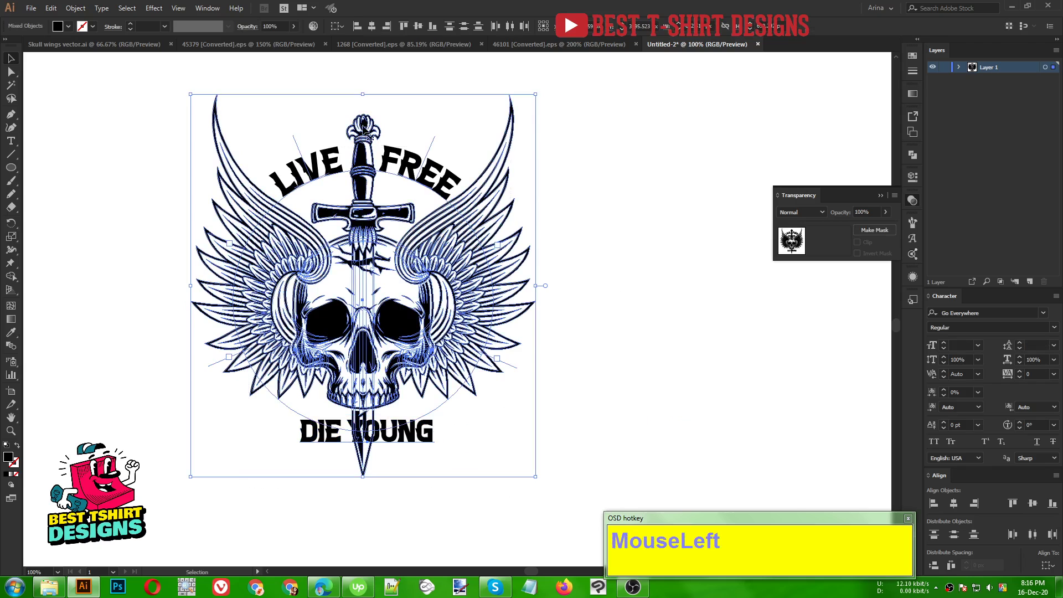
click(367, 31)
click(421, 208)
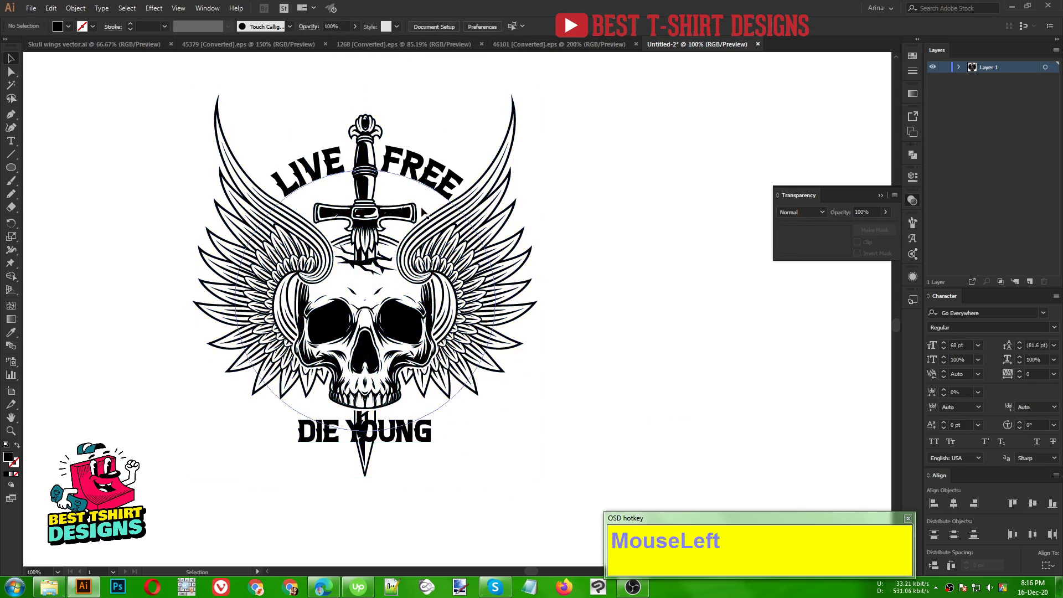
Move the DIE YOUNG text off the blade into the empty area right of the sword.
alt+scroll(374, 453, up, 1)
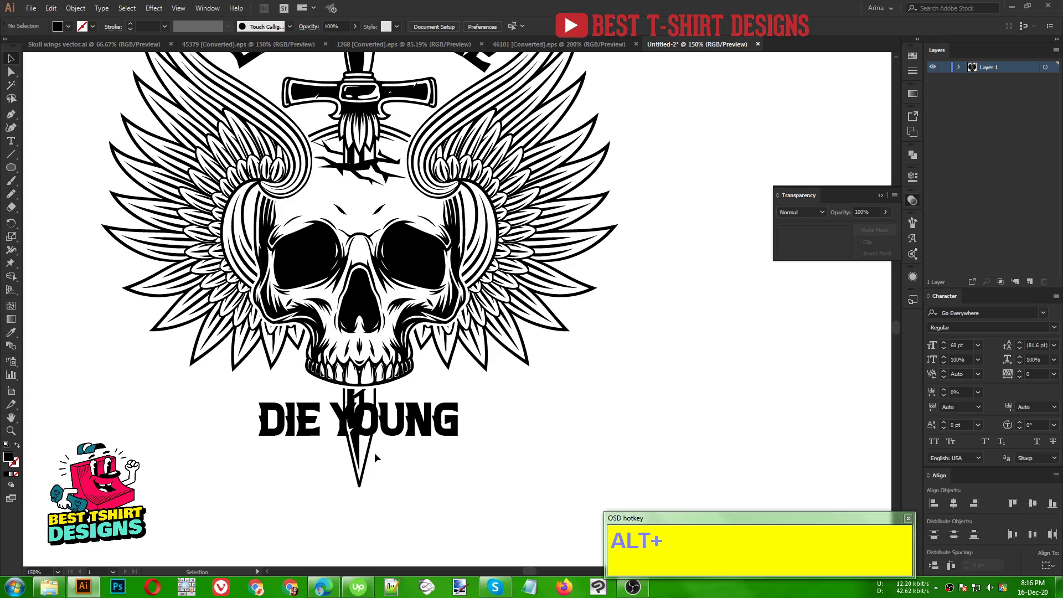
click(424, 432)
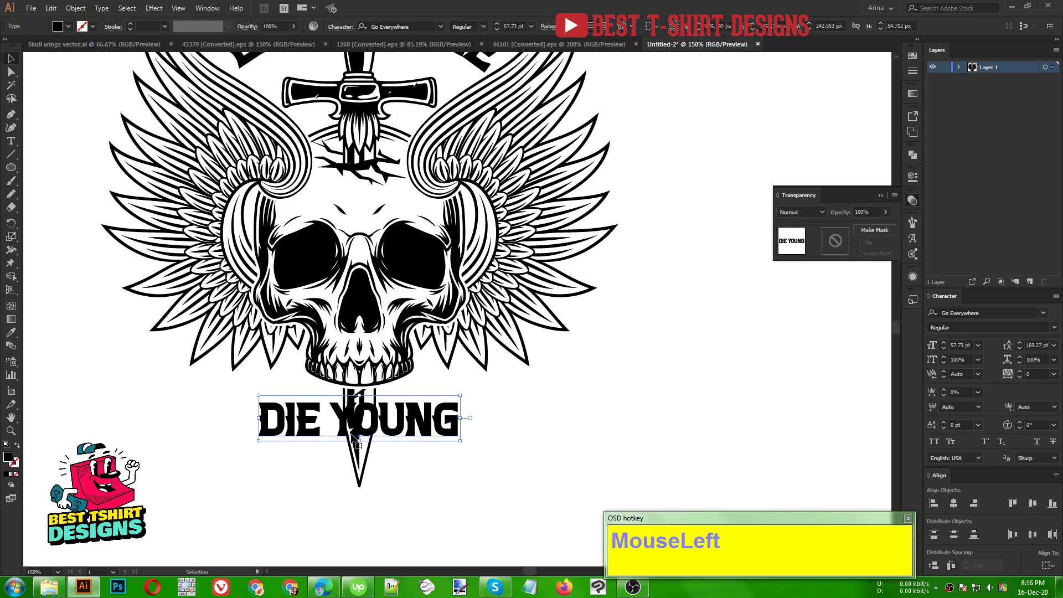
drag(400, 429, 662, 430)
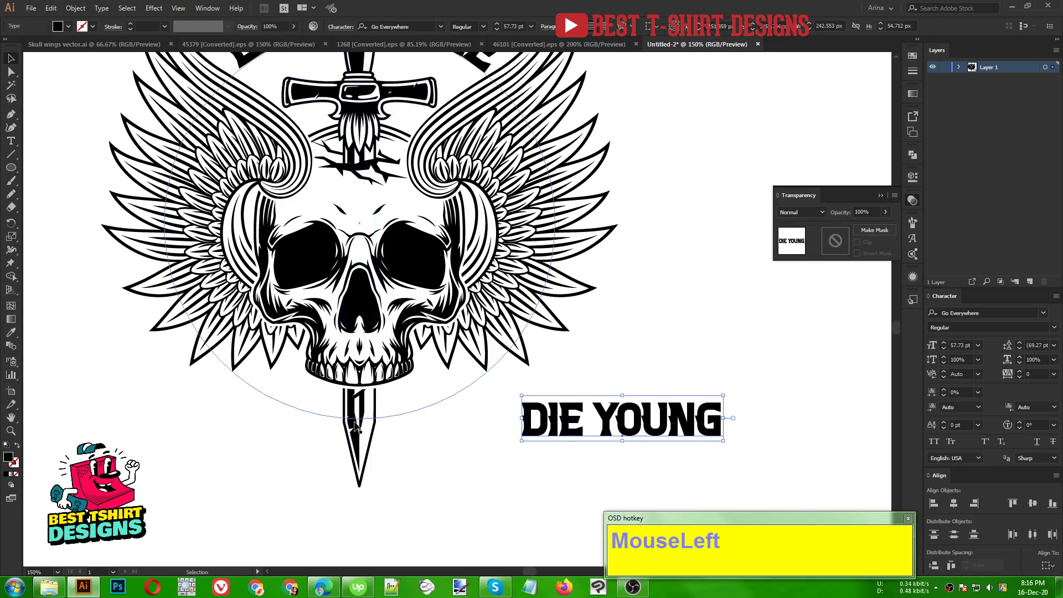
Isolate the sword within the nested artwork groups and clear the selection.
scroll(417, 410, down, 3)
double_click(355, 360)
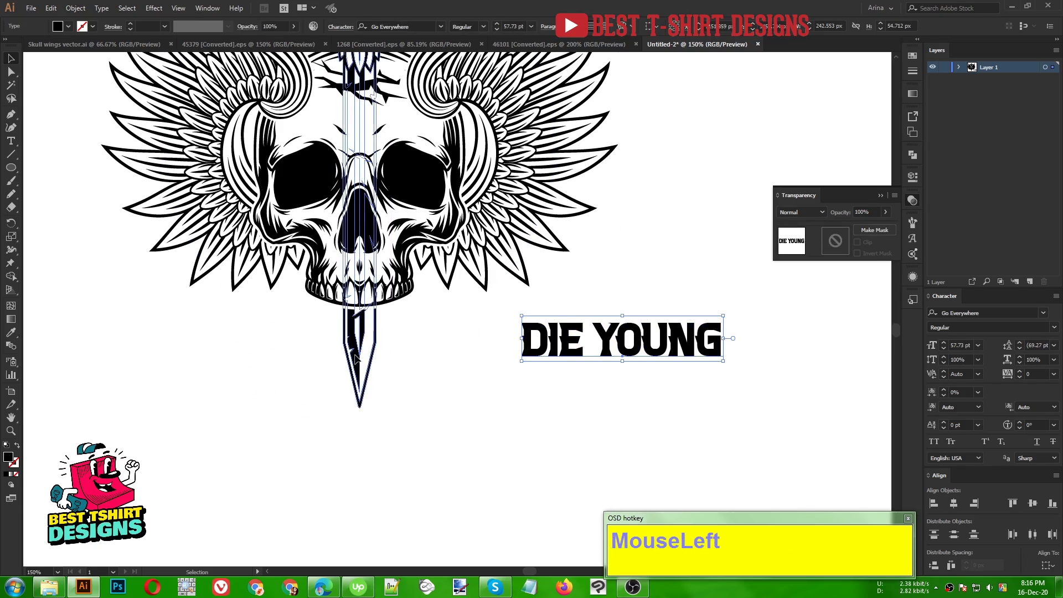
double_click(356, 360)
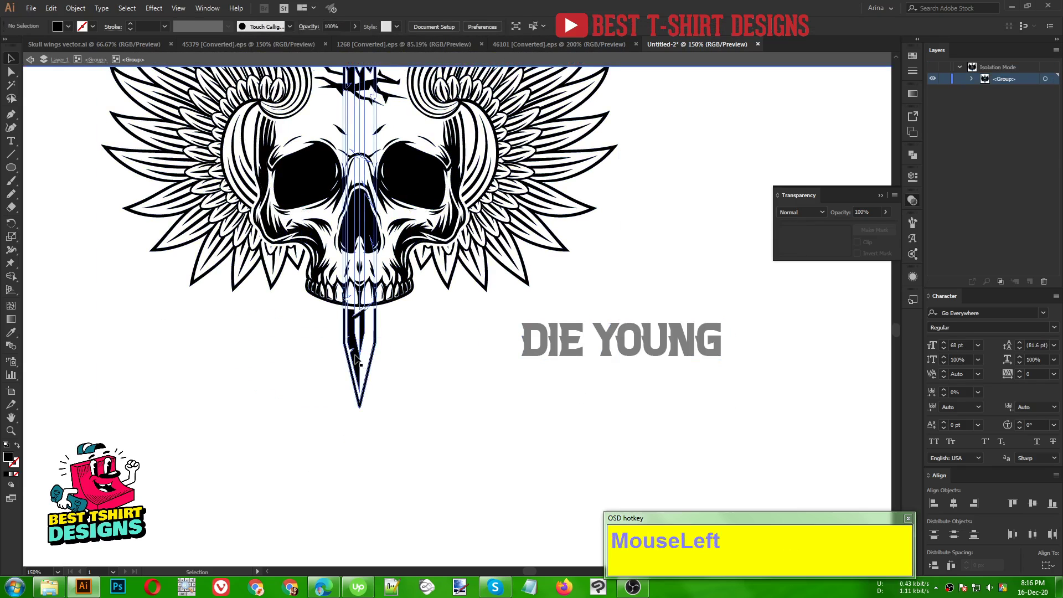
double_click(356, 360)
double_click(356, 360)
double_click(356, 360)
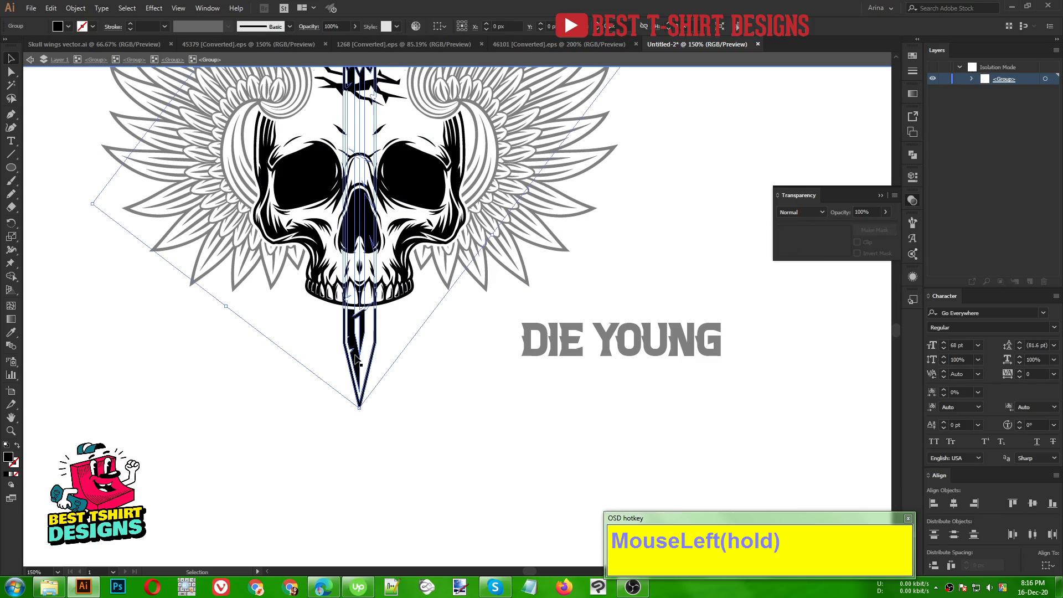
click(450, 383)
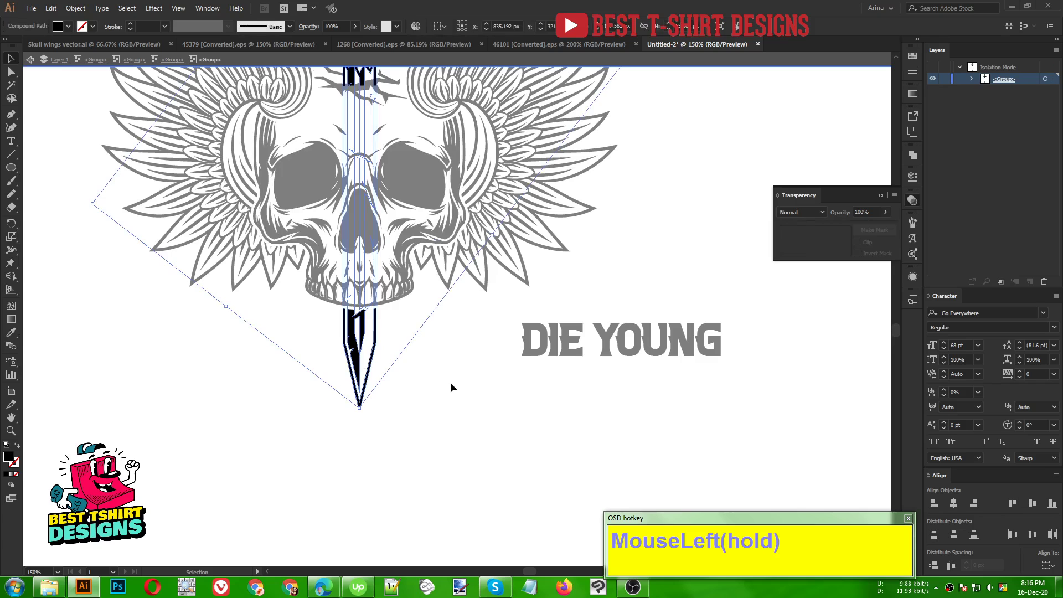
Lengthen the sword by nudging the anchor points of its lower blade tip straight downward, and exit isolation mode.
key(a)
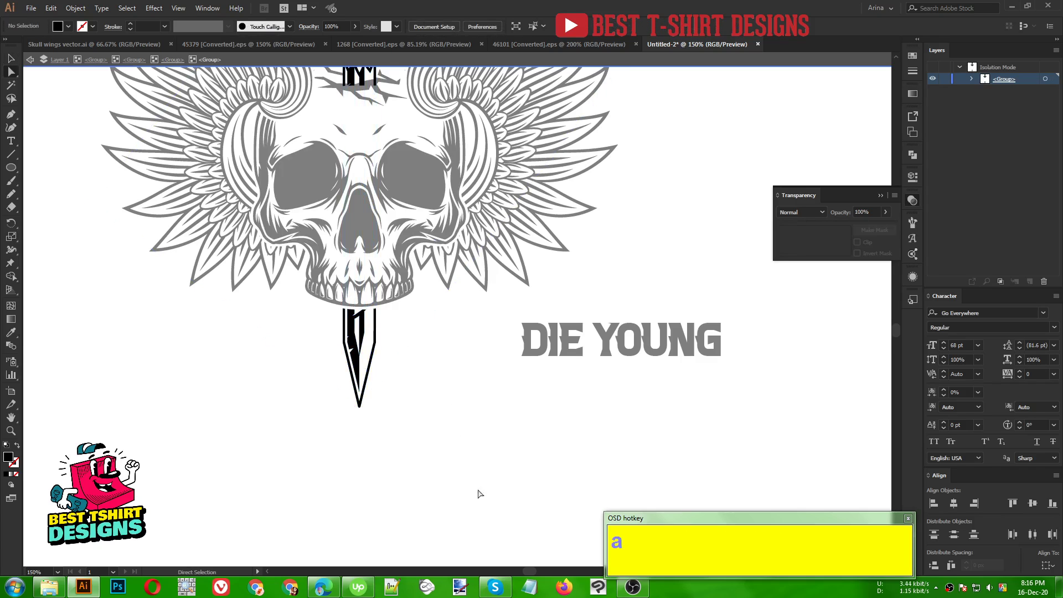
drag(460, 491, 266, 332)
key(Down)
key(Down)
key(Down)
key(Down)
key(Down)
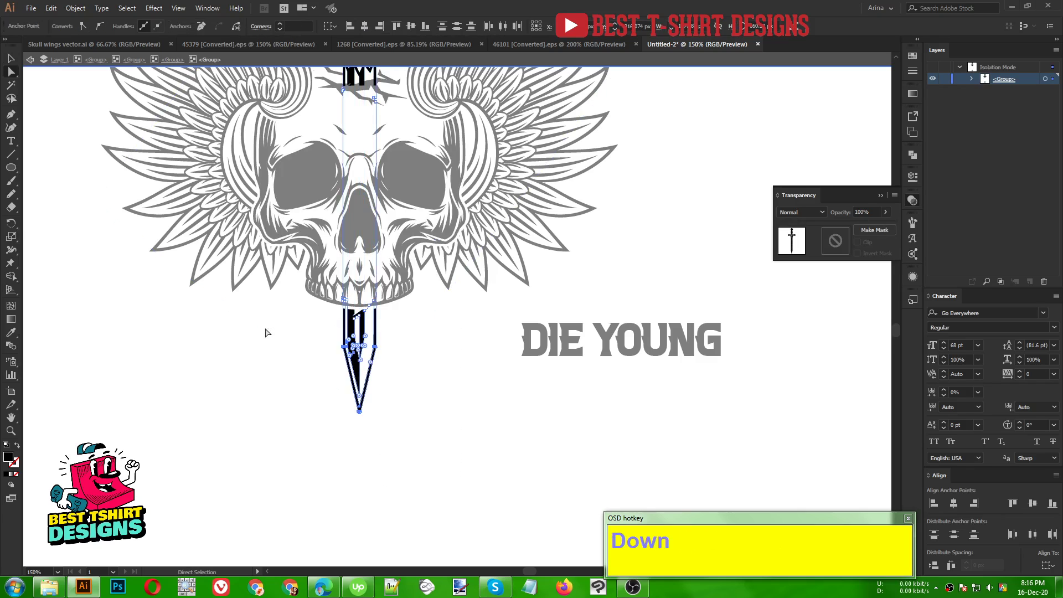
key(Down)
key(Down)
key(Down)
key(Down)
key(Down)
key(Down)
key(Down)
key(Down)
key(Down)
key(Down)
key(Down)
key(Down)
key(Down)
key(Down)
key(Down)
key(Down)
key(Down)
key(Down)
key(Down)
key(Down)
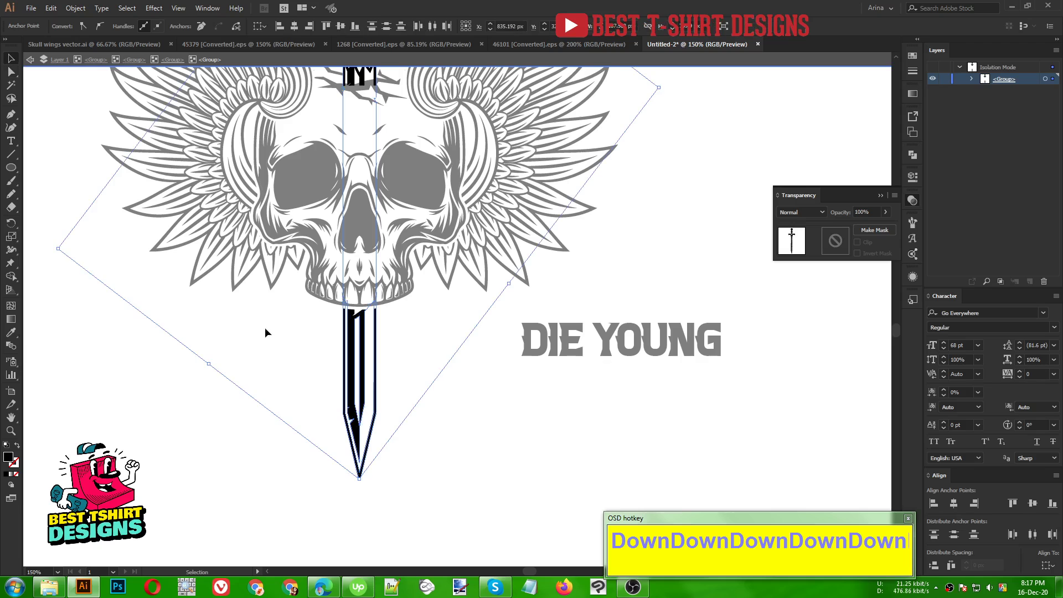
double_click(534, 415)
Place the DIE YOUNG text across the blade below the skull and enlarge it to about 332 px wide.
scroll(416, 429, down, 1)
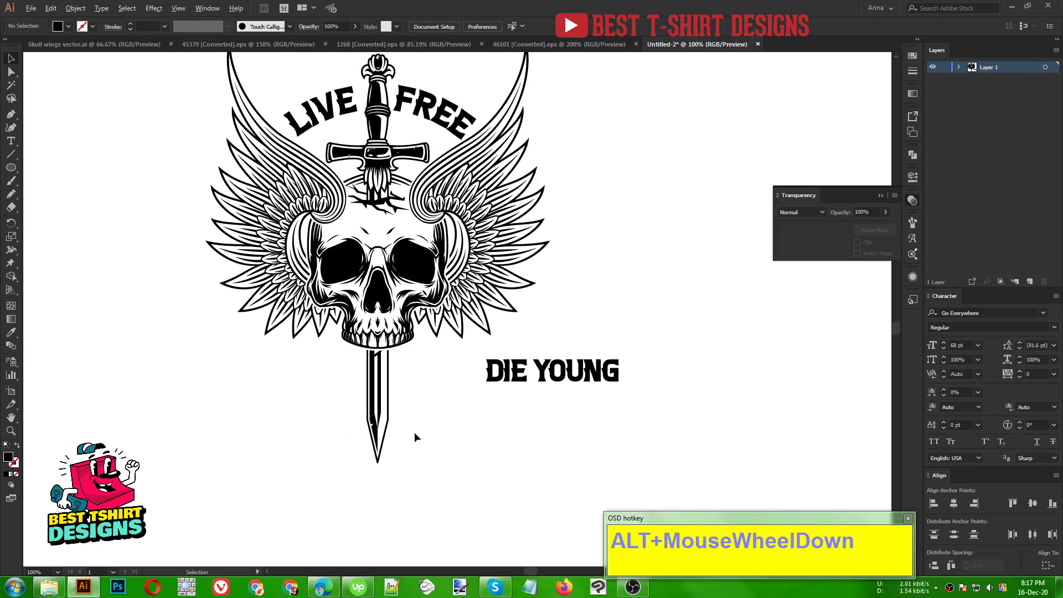
scroll(434, 434, up, 2)
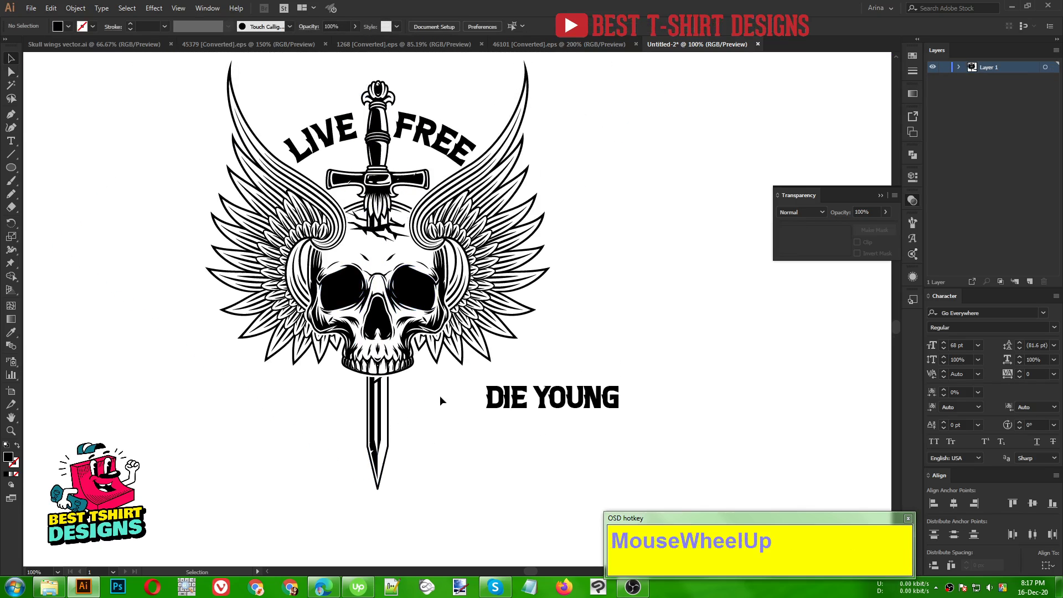
scroll(407, 429, up, 1)
drag(541, 394, 285, 410)
drag(474, 394, 510, 398)
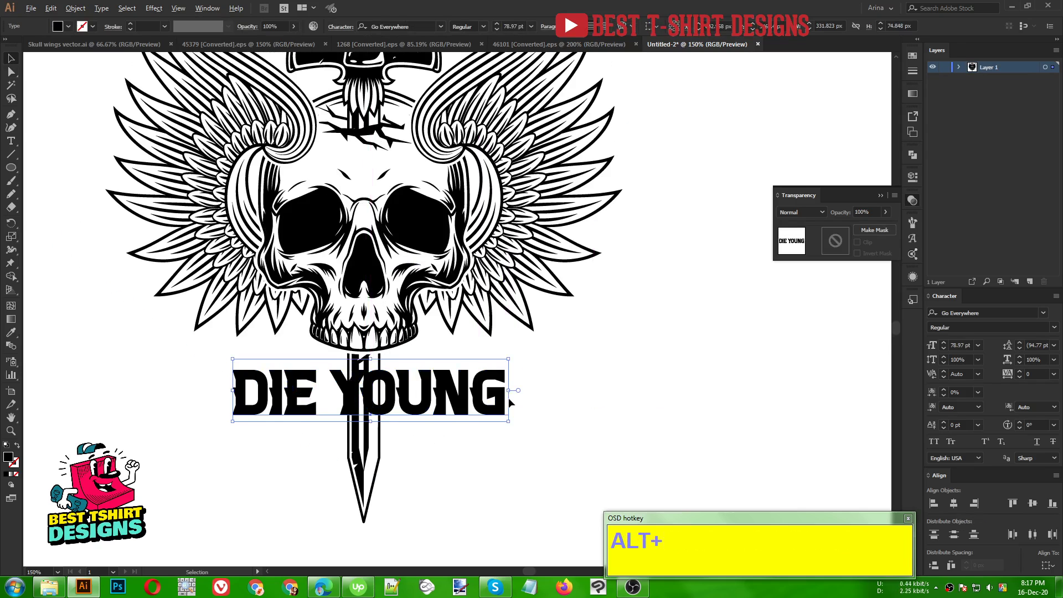
Align the horizontal centres of the enlarged DIE YOUNG text and the winged skull artwork.
scroll(508, 401, down, 2)
drag(540, 458, 299, 135)
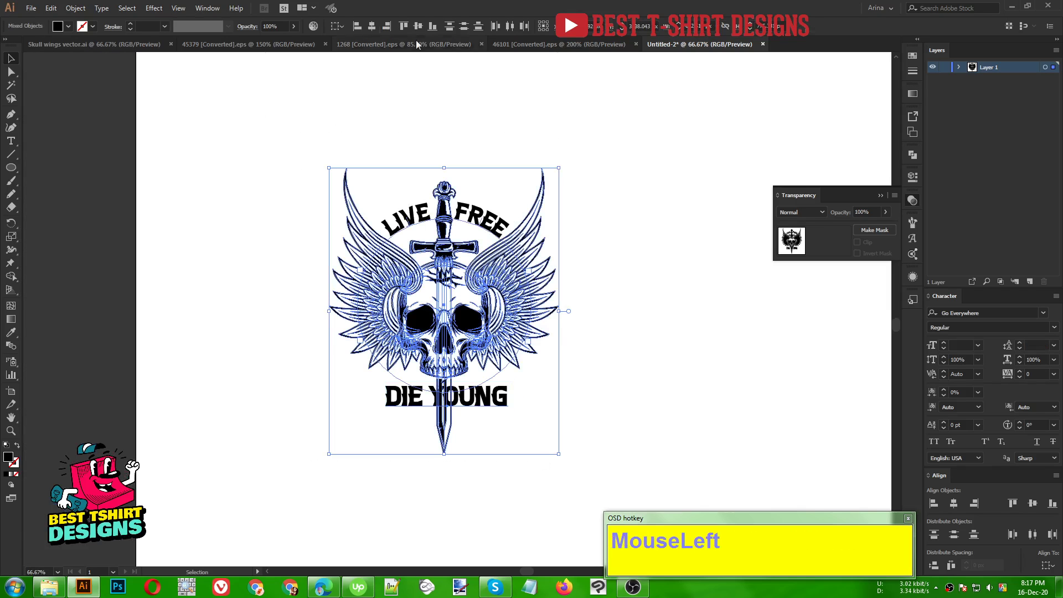
click(371, 26)
click(623, 274)
Draw a rectangle about 355 by 78 px around the DIE YOUNG text and swap its fill and stroke.
scroll(543, 357, up, 2)
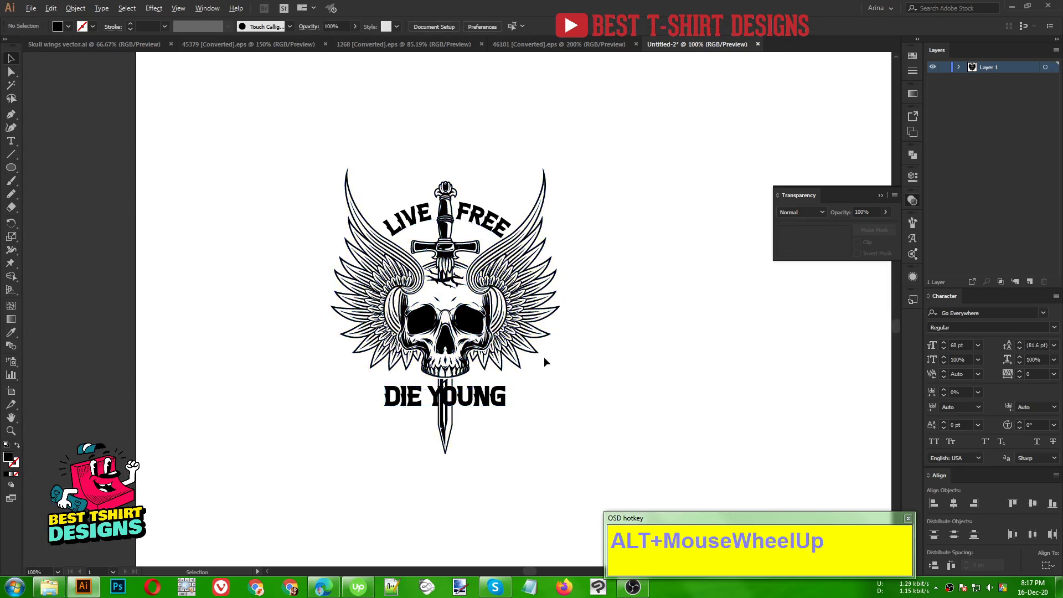
scroll(543, 357, down, 2)
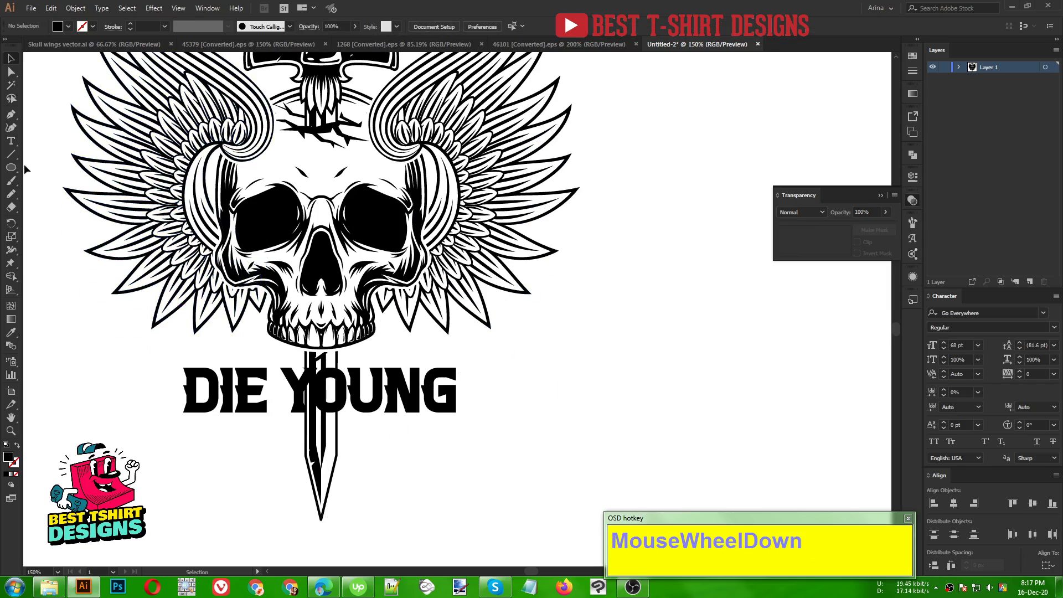
click(13, 171)
drag(12, 171, 46, 166)
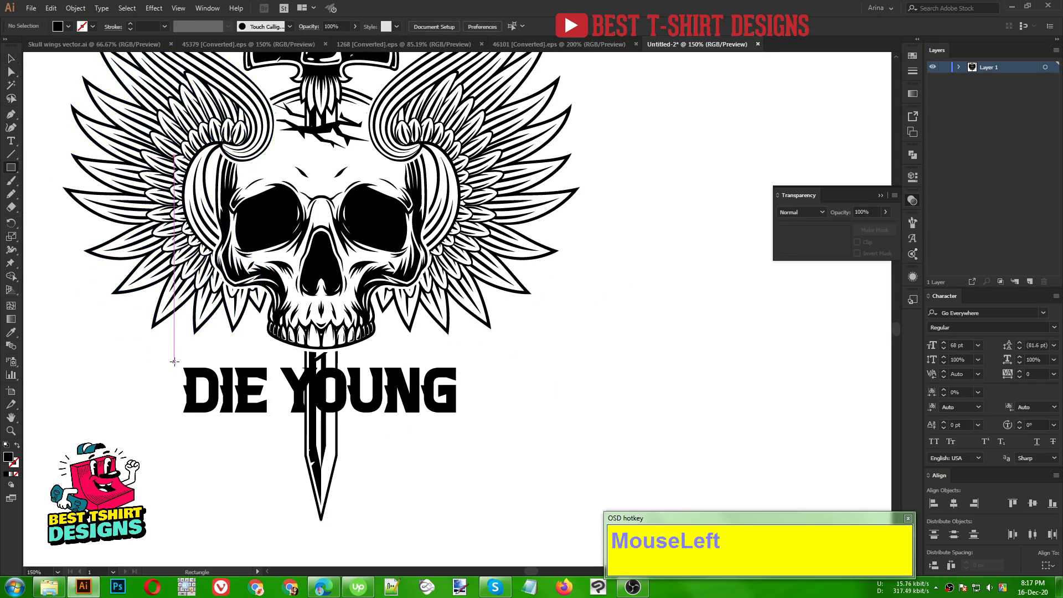
drag(173, 359, 468, 423)
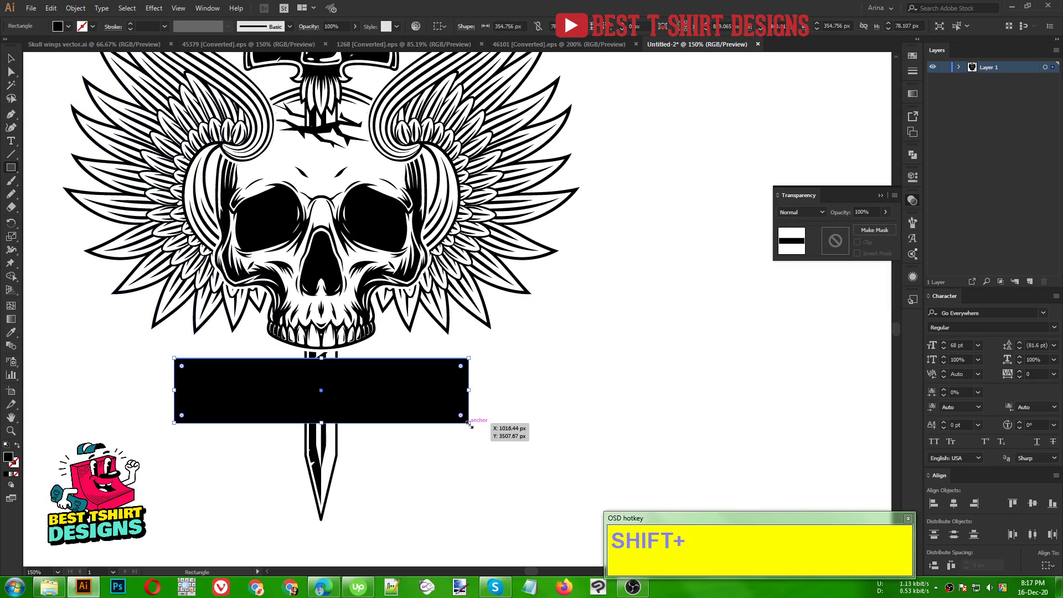
key(shift+x)
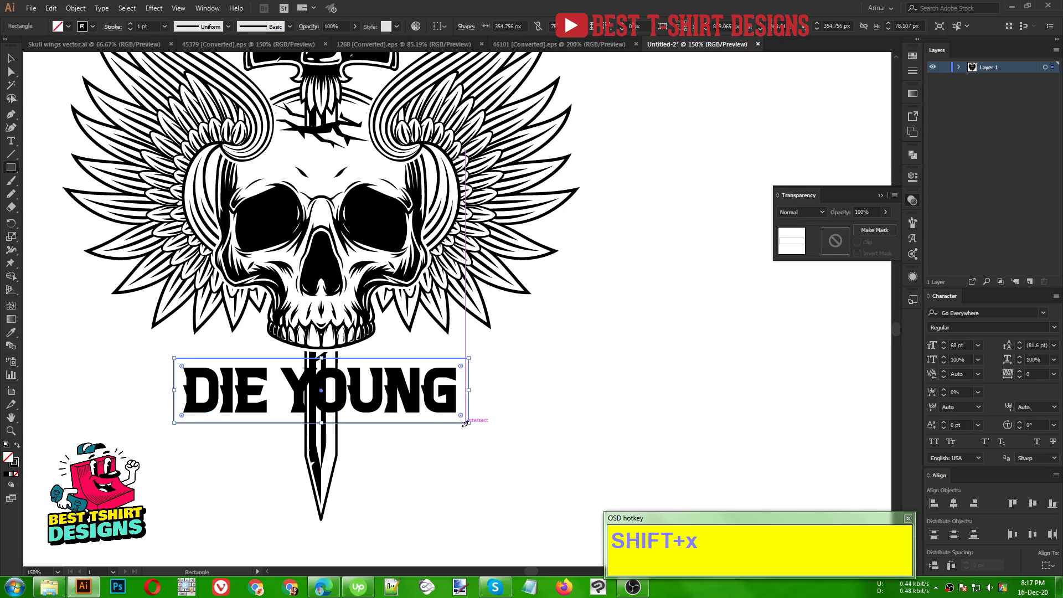
Set the rectangle frame's stroke weight to 7 pt and deselect it.
key(v)
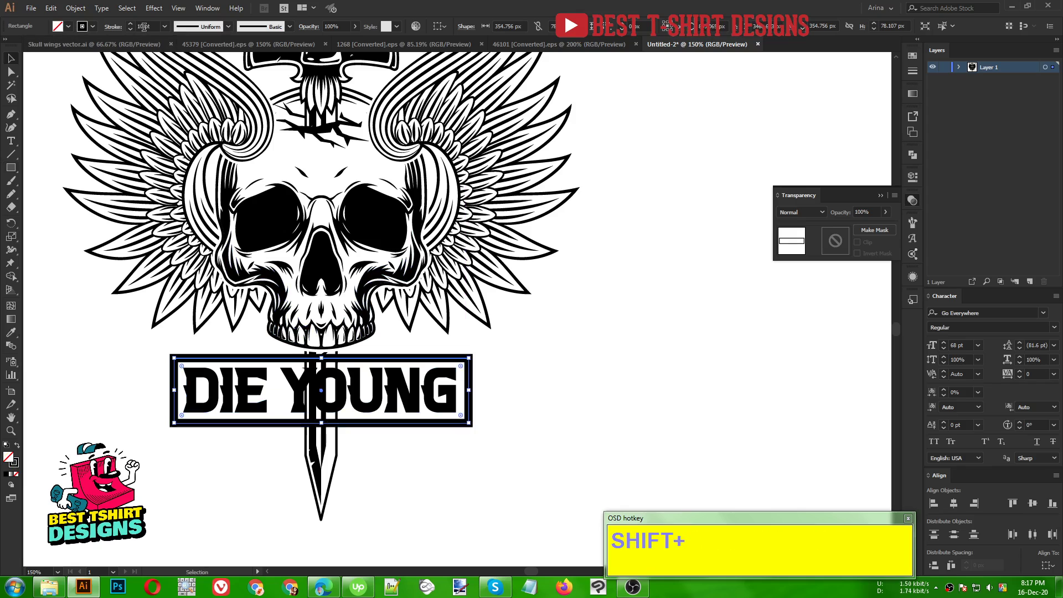
scroll(144, 27, up, 1)
scroll(144, 27, down, 4)
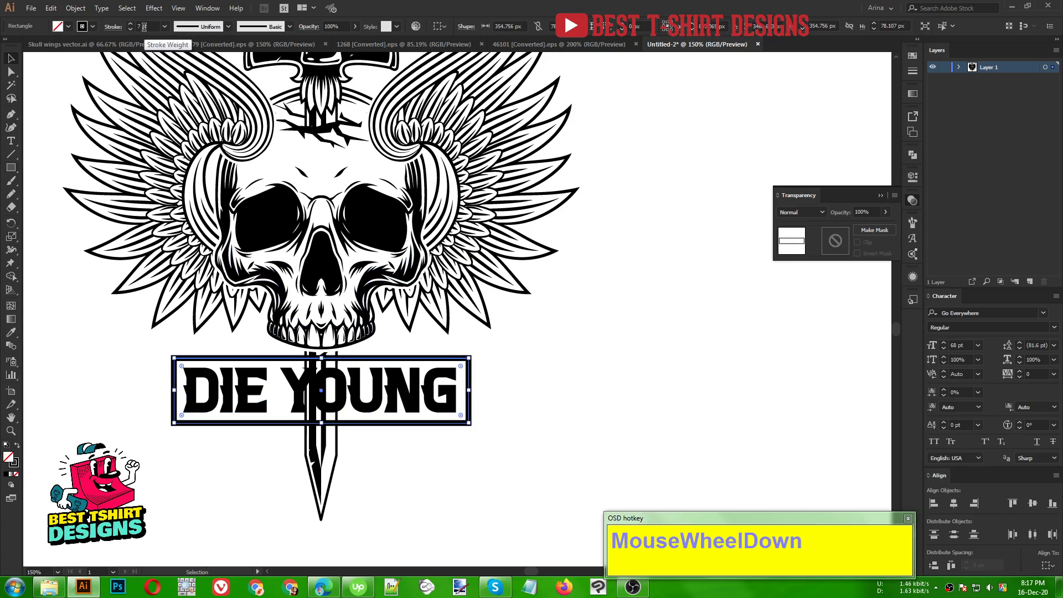
scroll(148, 26, down, 1)
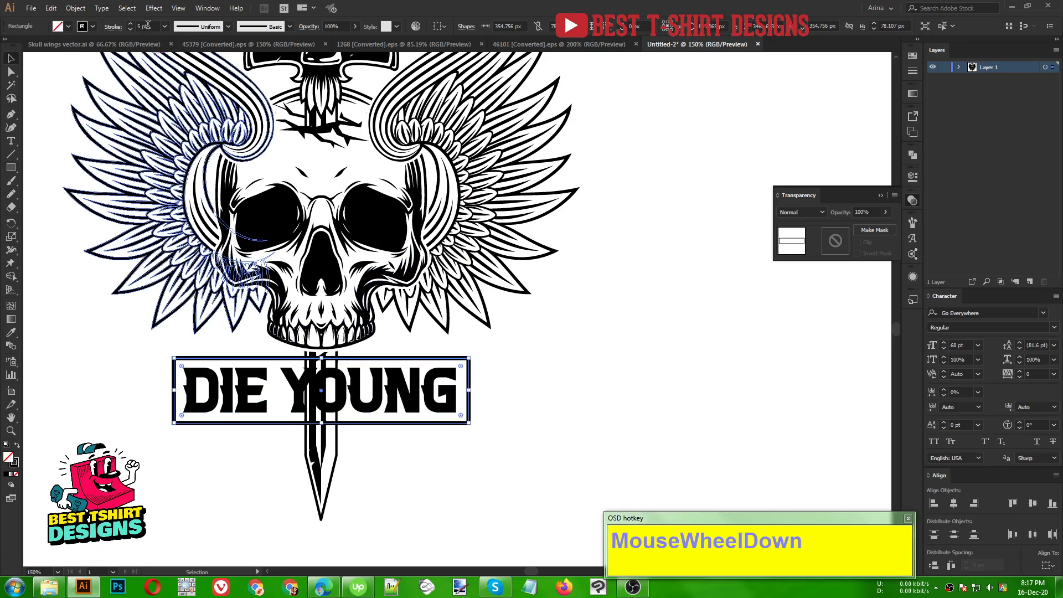
scroll(148, 25, up, 2)
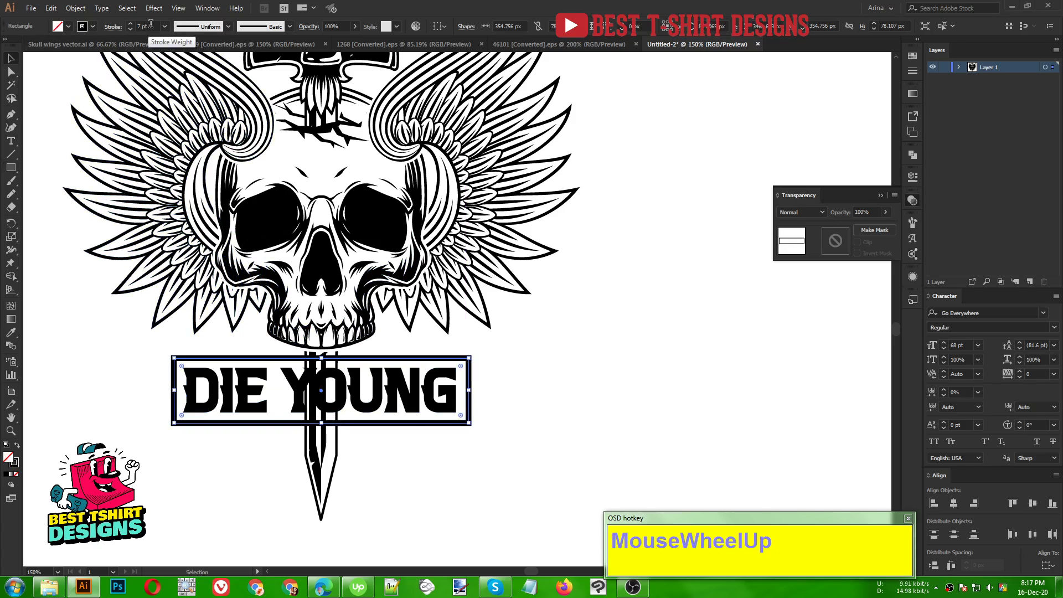
click(558, 373)
Centre the frame, DIE YOUNG text and skull artwork horizontally on each other.
alt+scroll(403, 427, down, 1)
scroll(438, 451, up, 2)
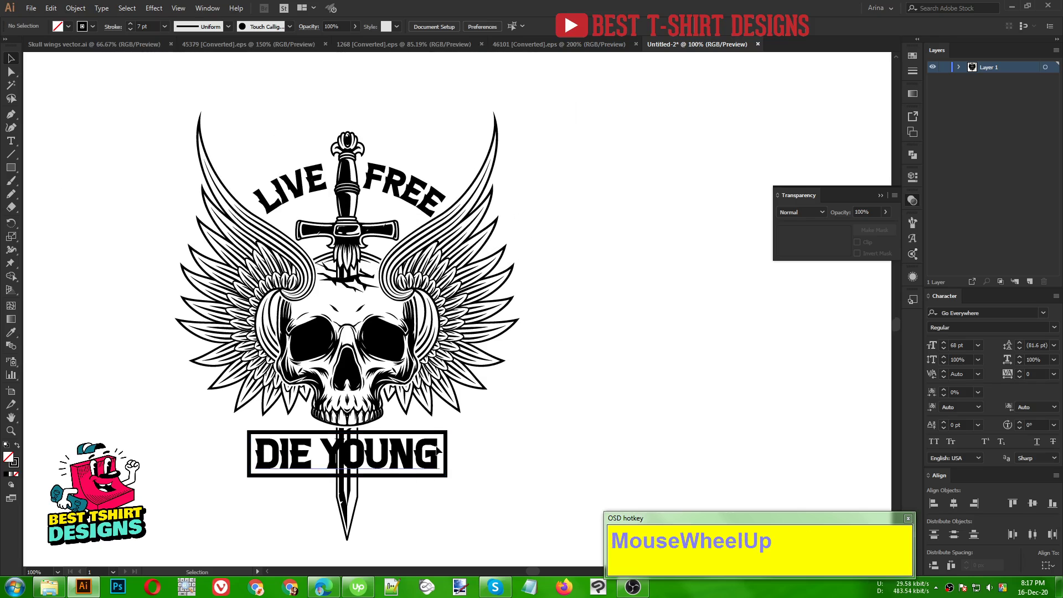
drag(517, 498, 101, 145)
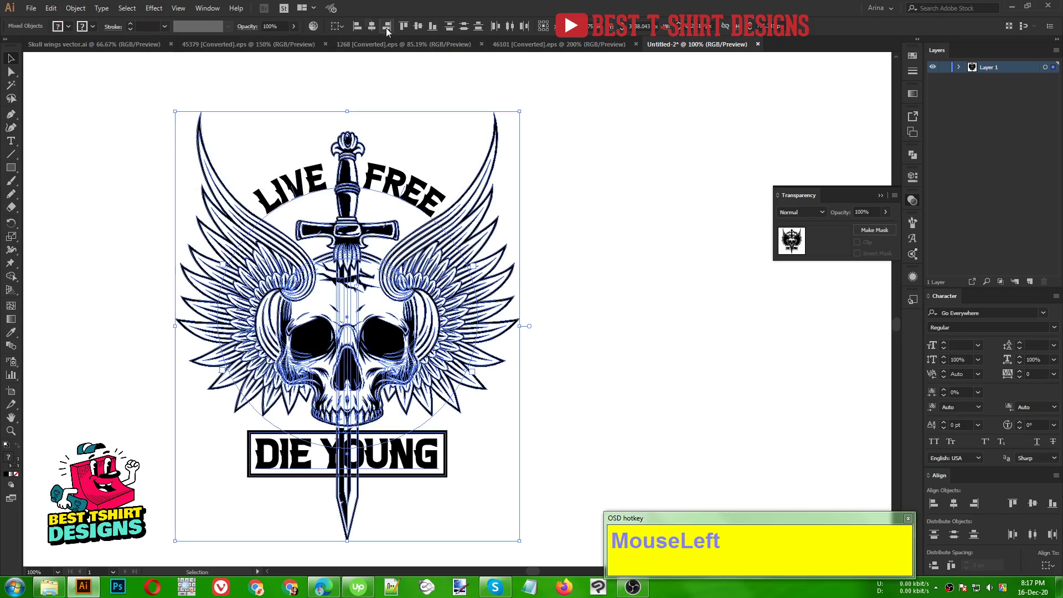
click(427, 152)
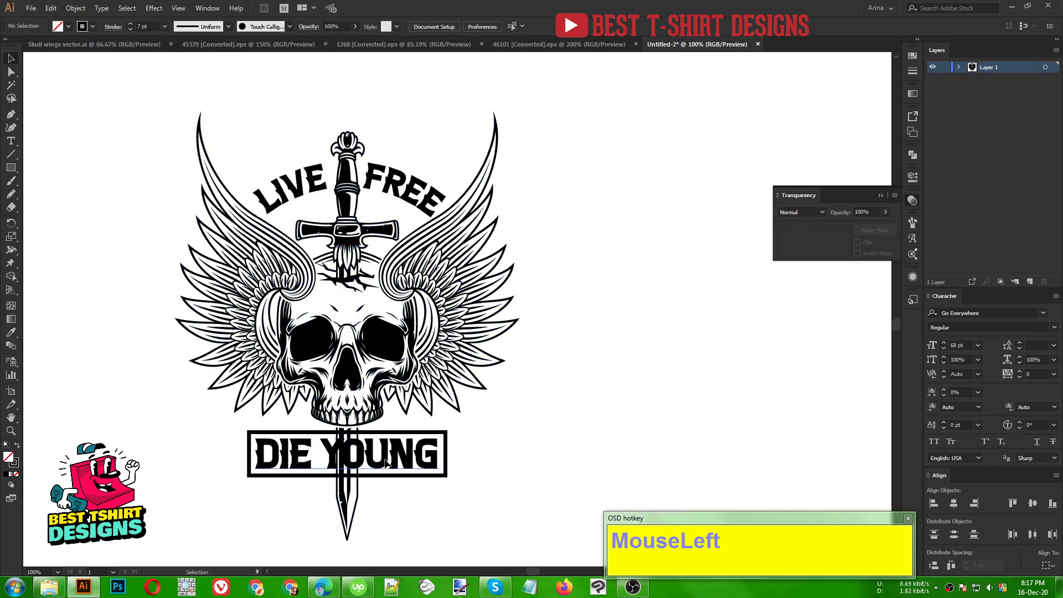
Nudge the DIE YOUNG text and its frame together slightly down the blade, away from the skull's jaw.
shift+click(385, 479)
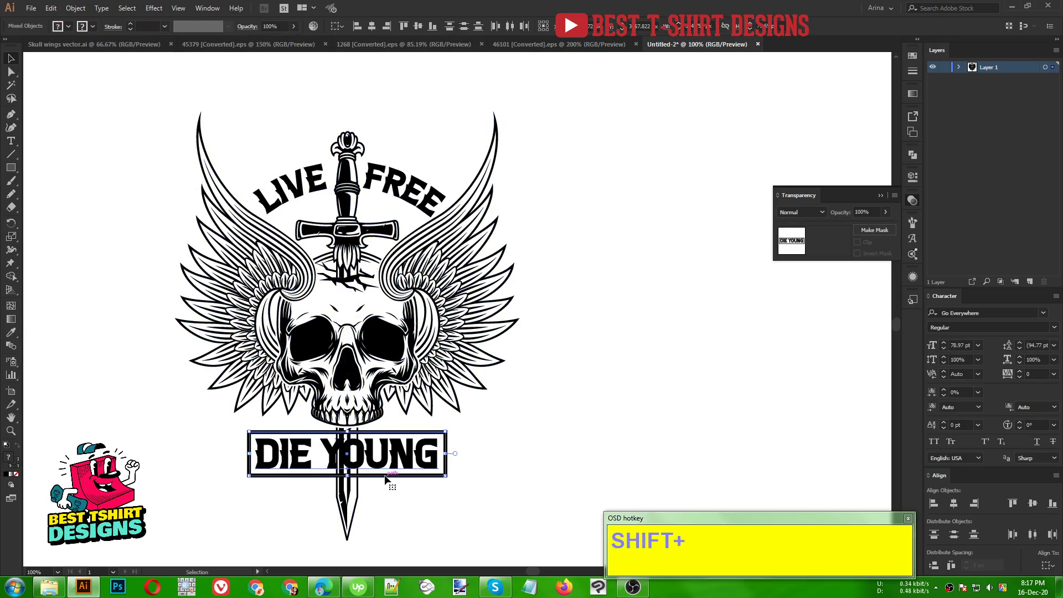
key(shift+Down)
key(shift+Down)
key(shift+Down)
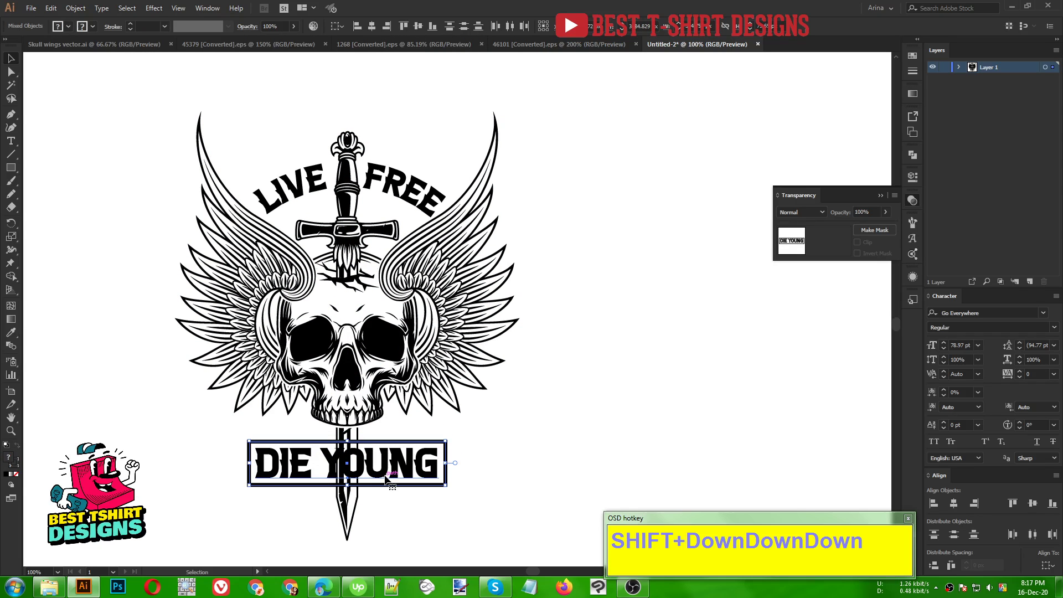
Copy the DIE YOUNG frame and paste it in place inside a new opacity mask on the skull and sword artwork.
click(380, 516)
scroll(298, 513, up, 1)
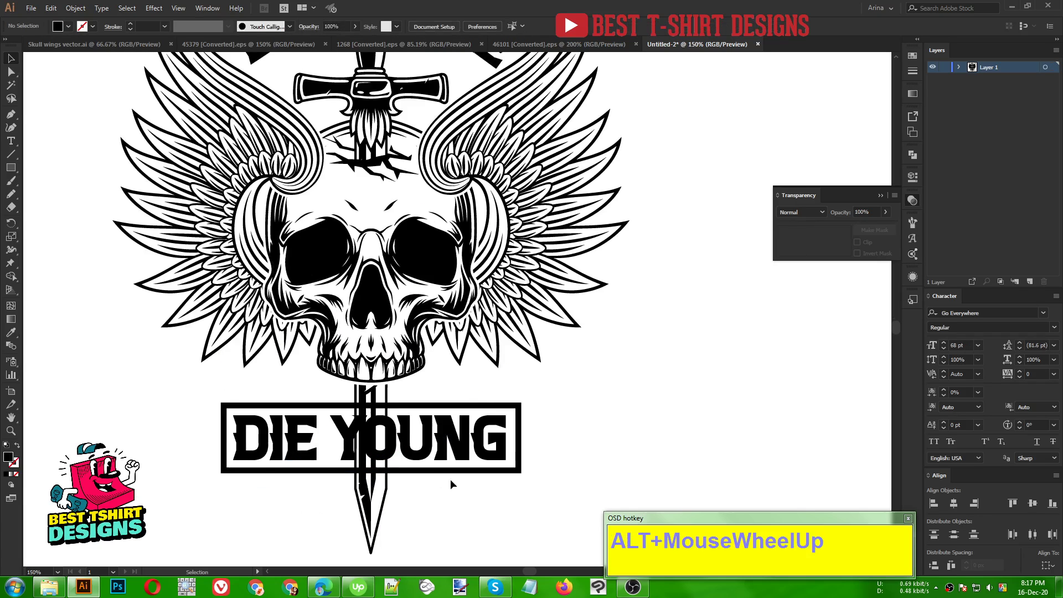
drag(451, 480, 522, 408)
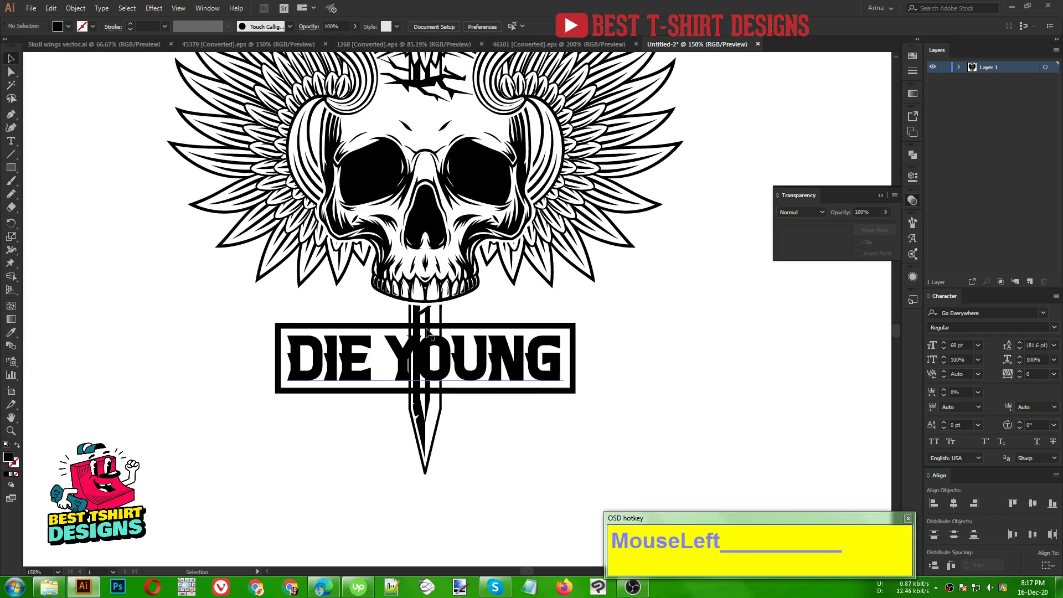
click(574, 393)
key(ctrl+c)
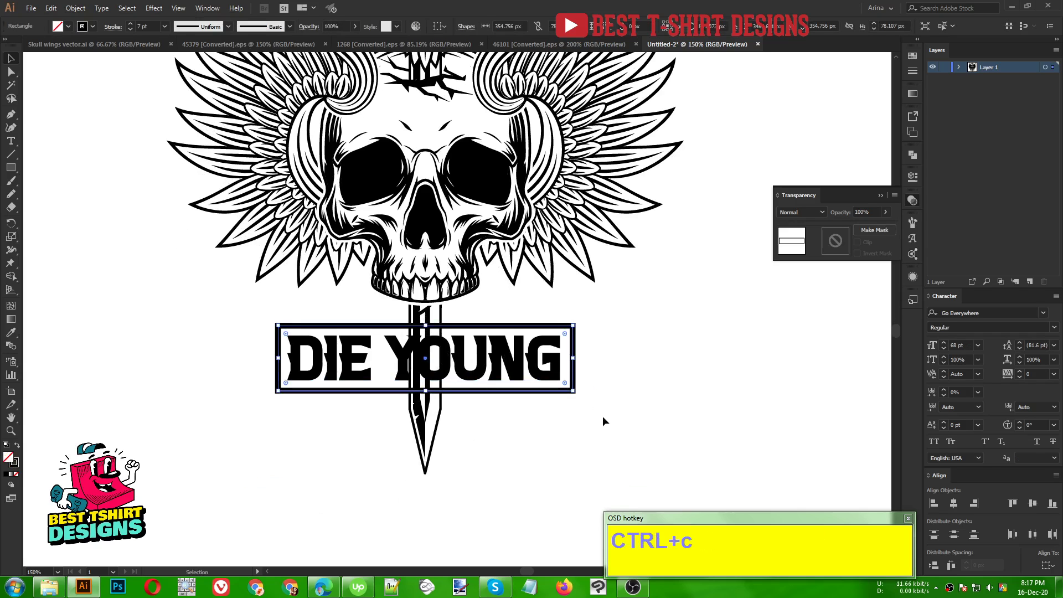
click(423, 430)
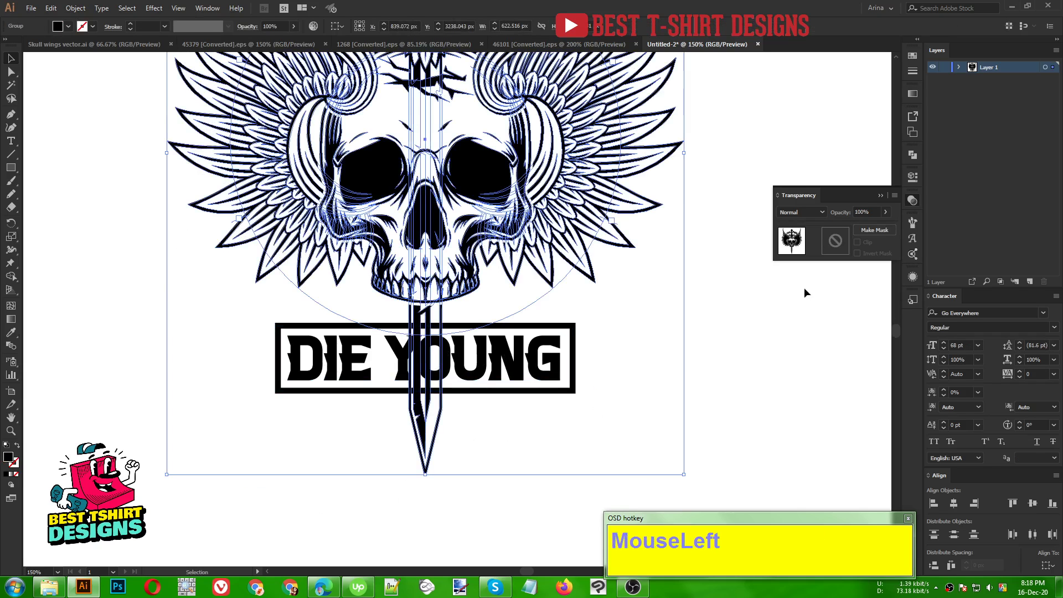
click(840, 239)
key(ctrl+f)
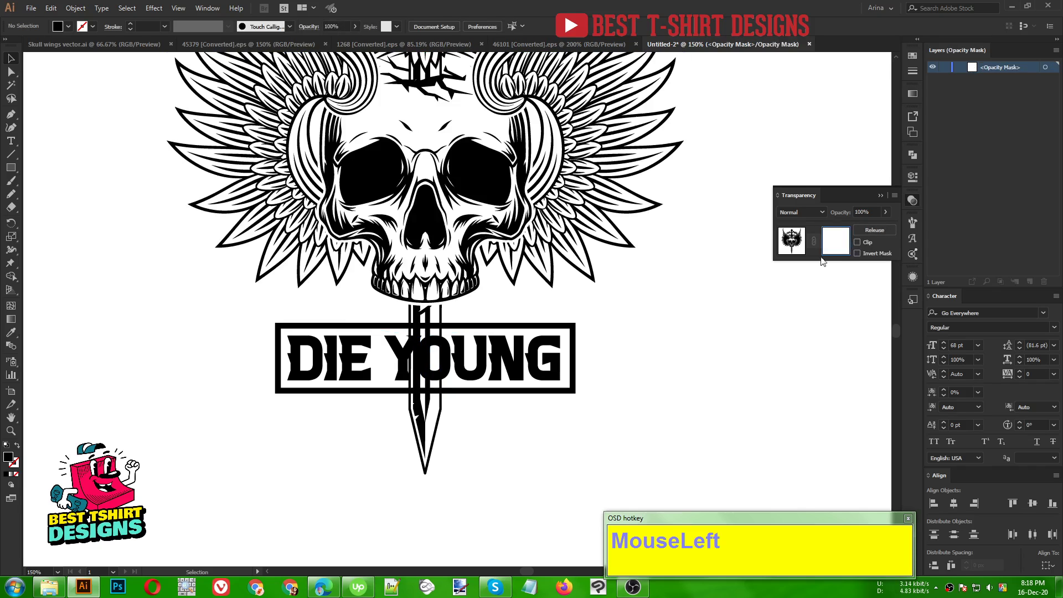
key(ctrl+f)
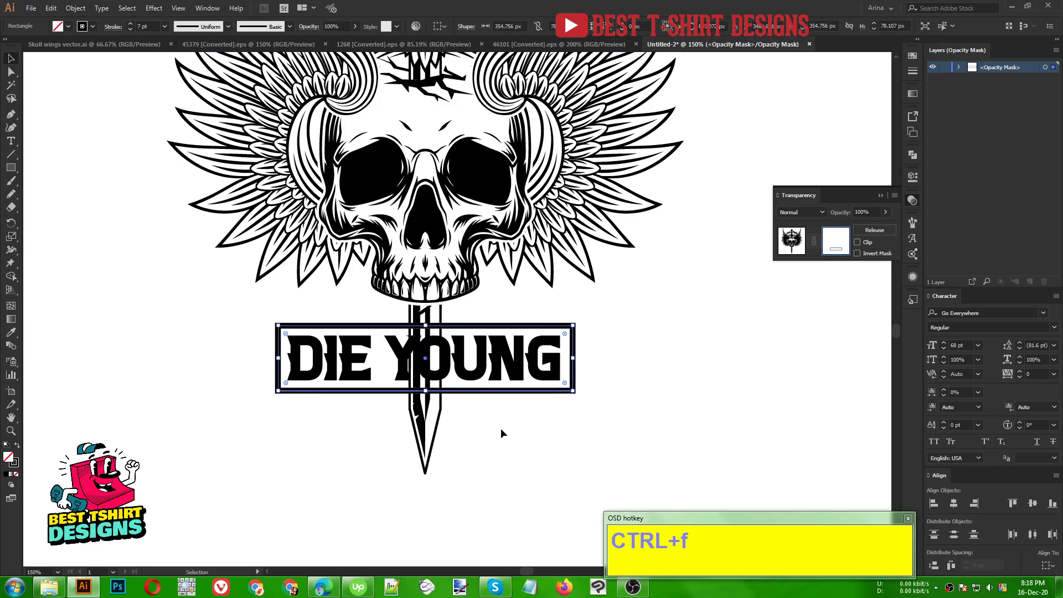
Swap the mask rectangle's fill and stroke so it is solid black and hides the blade, and leave mask editing.
key(shift+x)
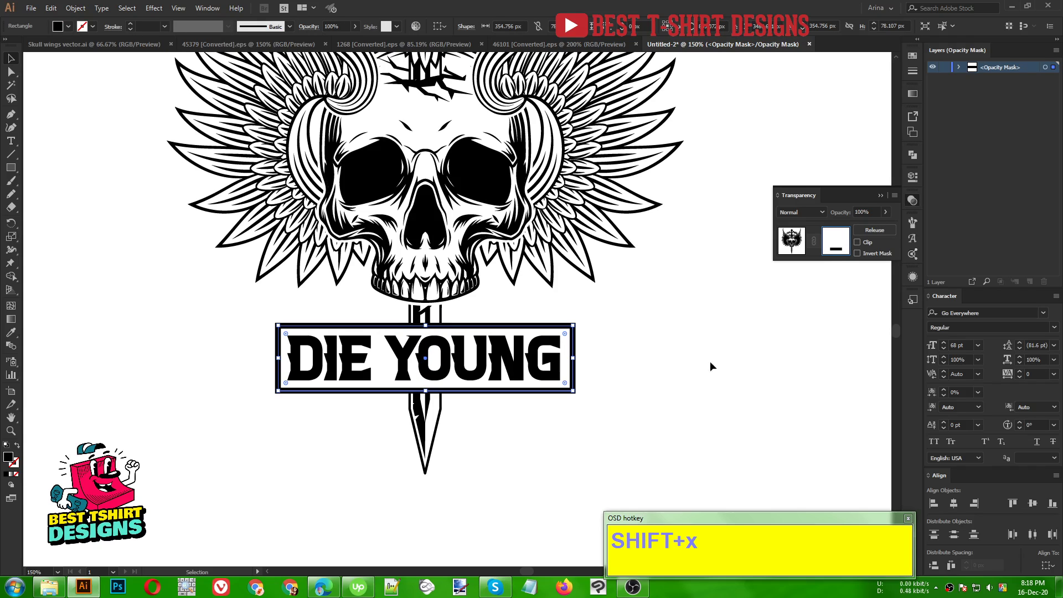
click(692, 367)
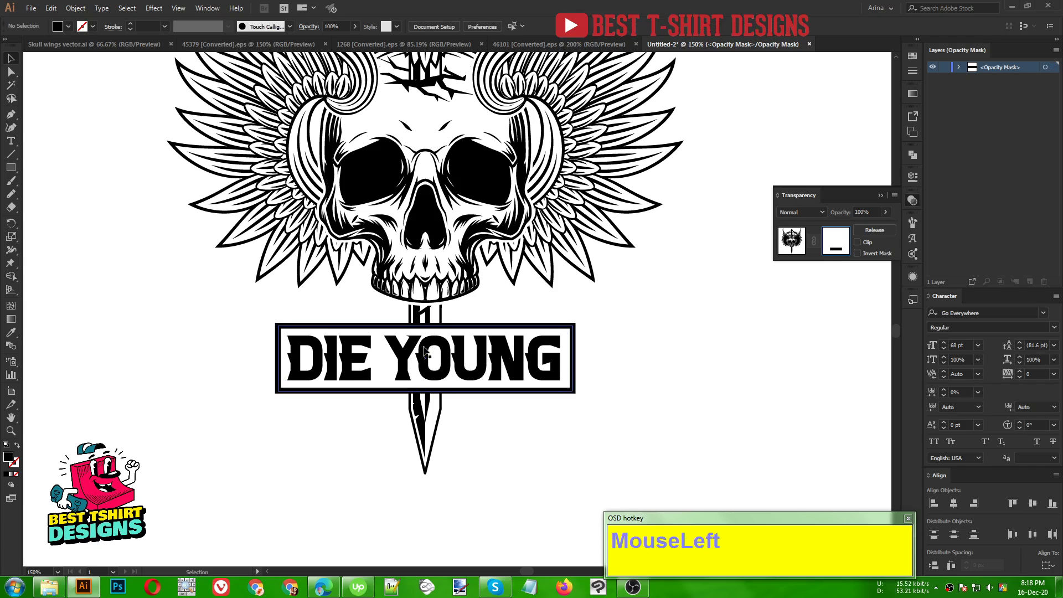
click(783, 247)
alt+scroll(282, 355, down, 1)
click(575, 346)
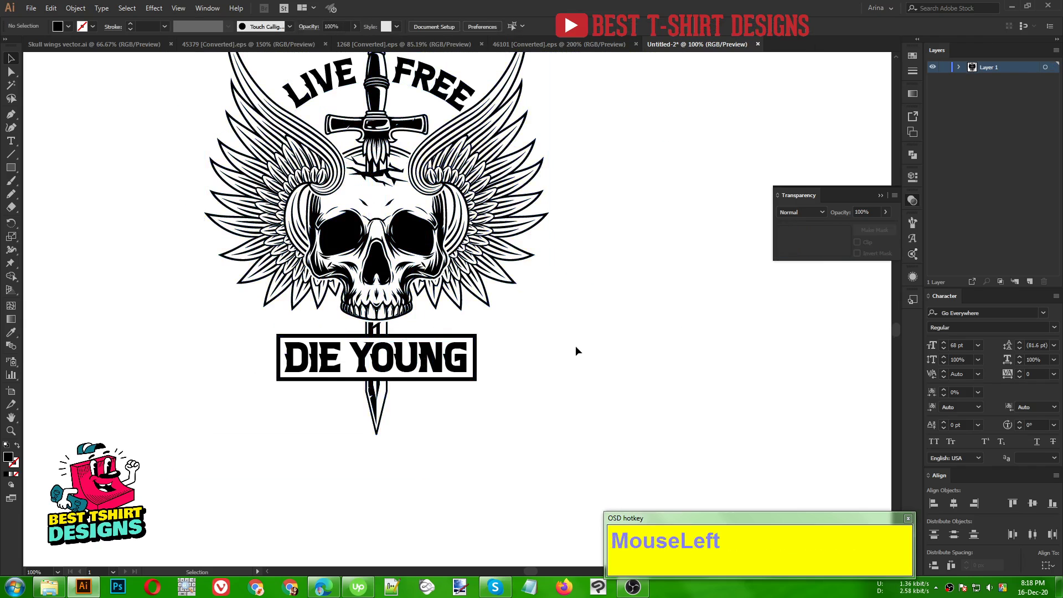
scroll(575, 347, up, 2)
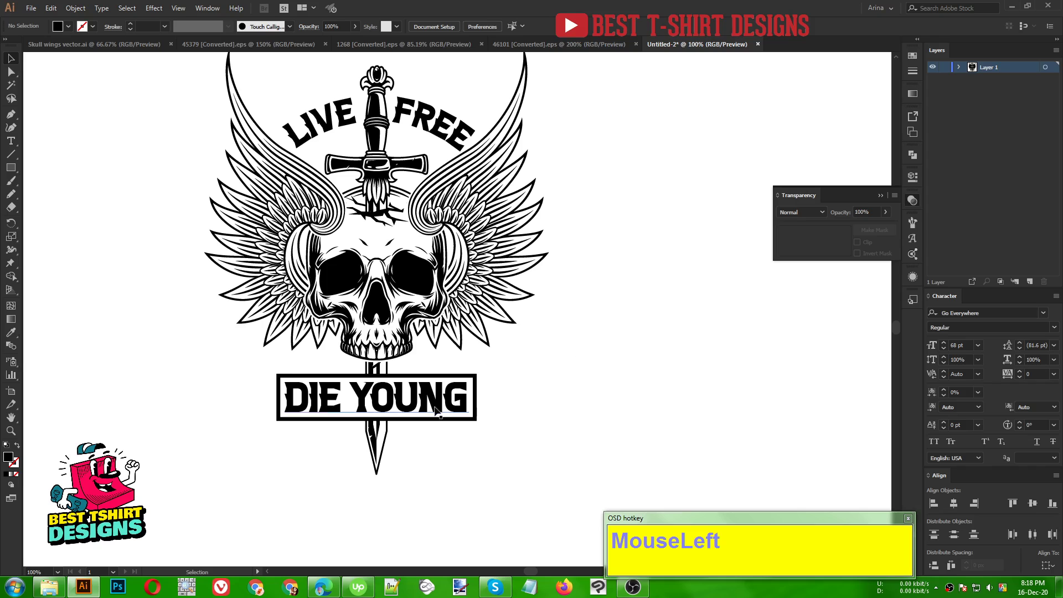
Scale the DIE YOUNG text and frame down proportionally about their centre to a 59.2 pt text size and nudge them up slightly.
click(472, 411)
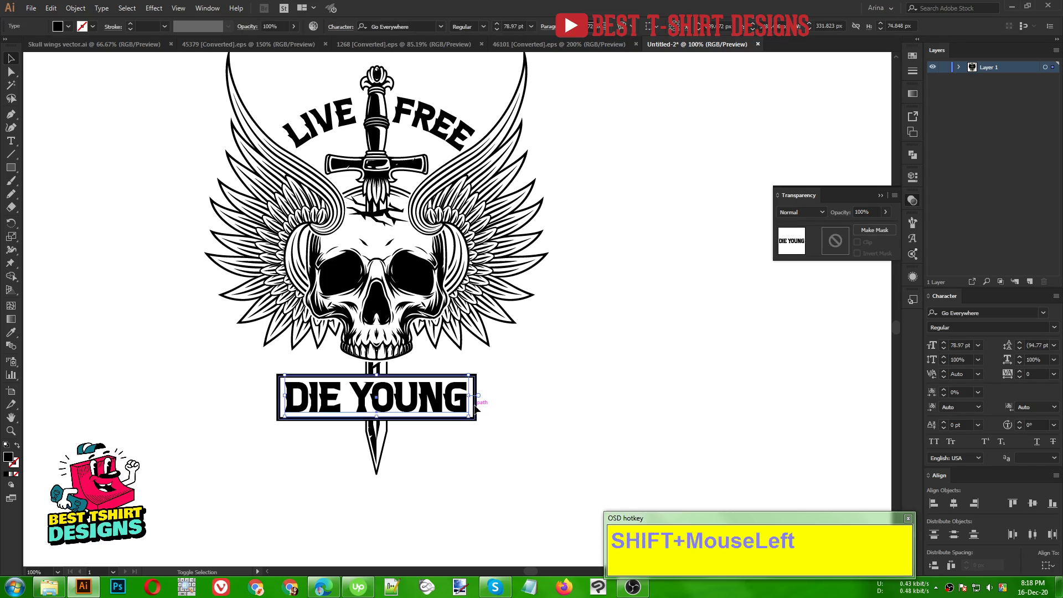
shift+click(476, 398)
alt+shift+click(478, 397)
drag(477, 397, 464, 398)
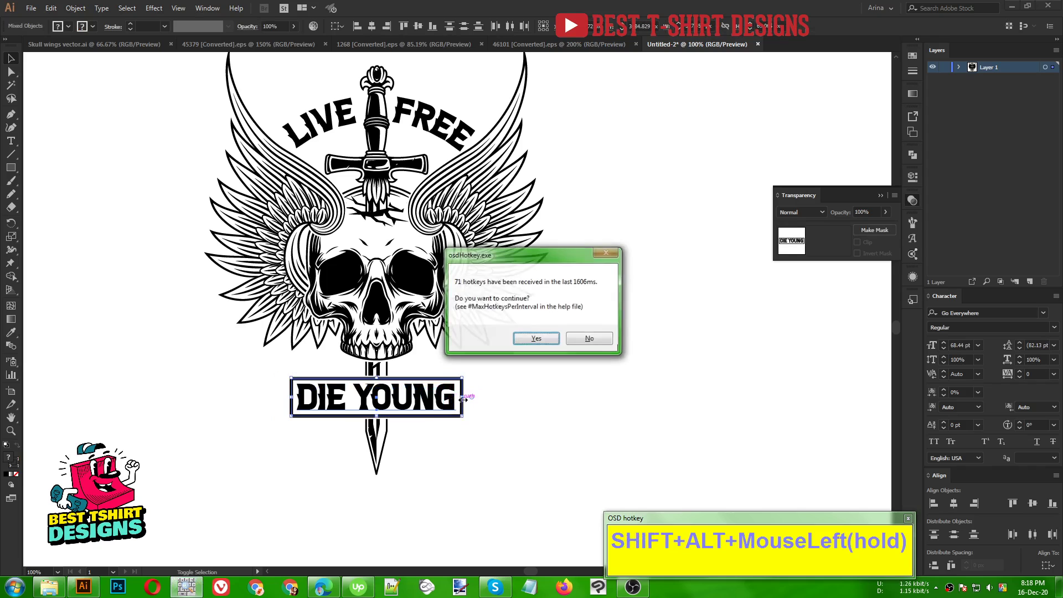
click(550, 339)
scroll(474, 386, up, 1)
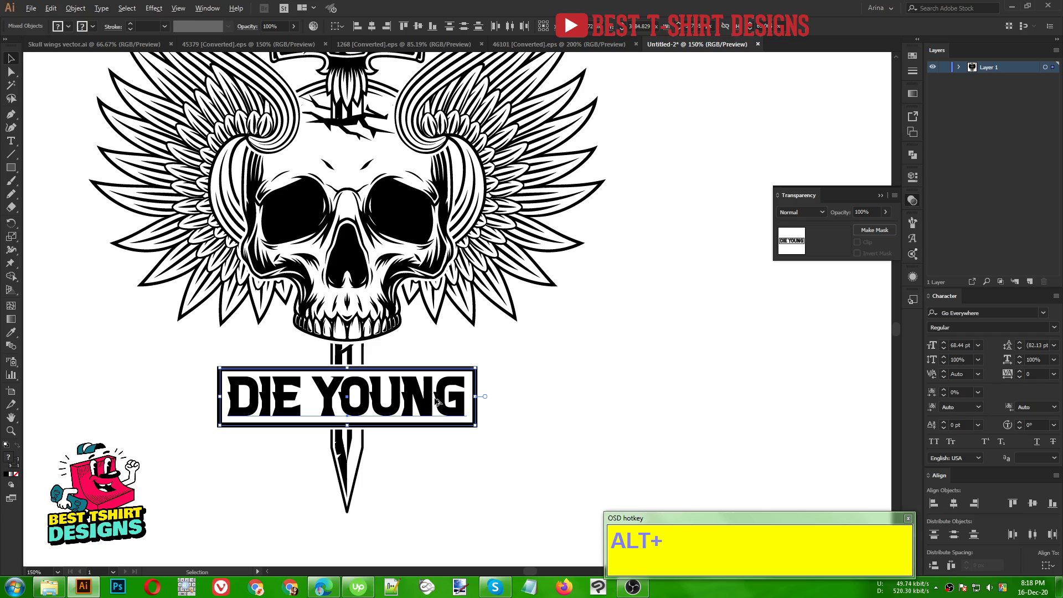
drag(474, 396, 458, 396)
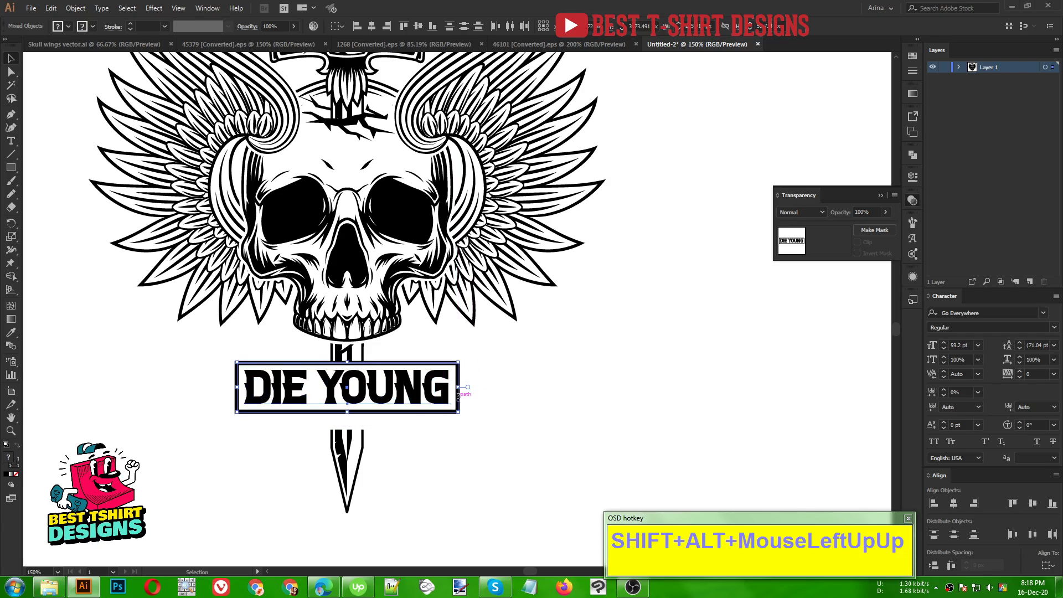
scroll(458, 400, down, 1)
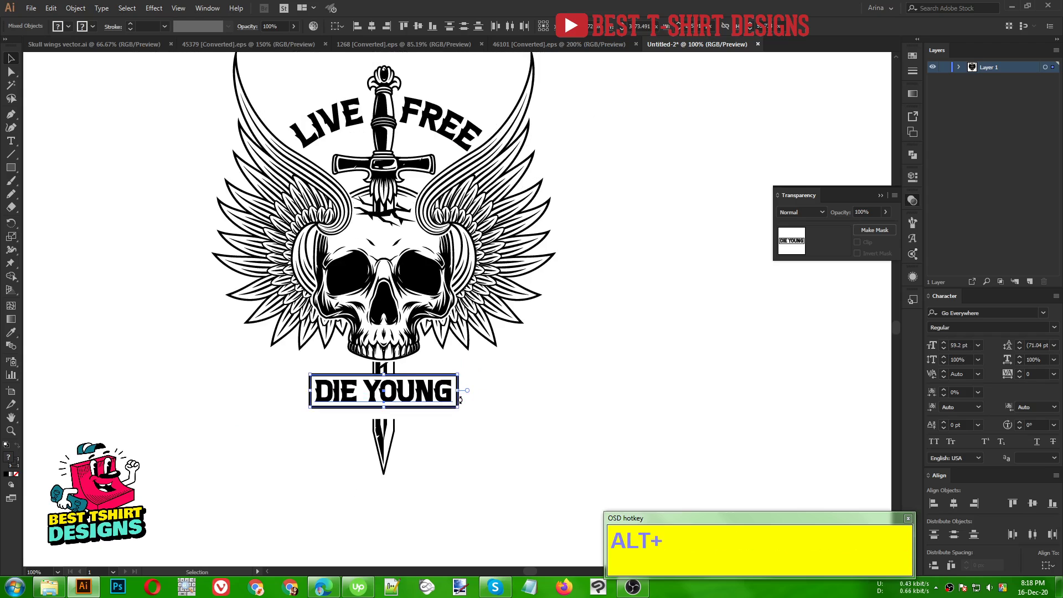
click(553, 404)
Resize the rectangle in the artwork's opacity mask to about 259 by 57 px and fit it to the smaller DIE YOUNG frame.
scroll(404, 418, up, 1)
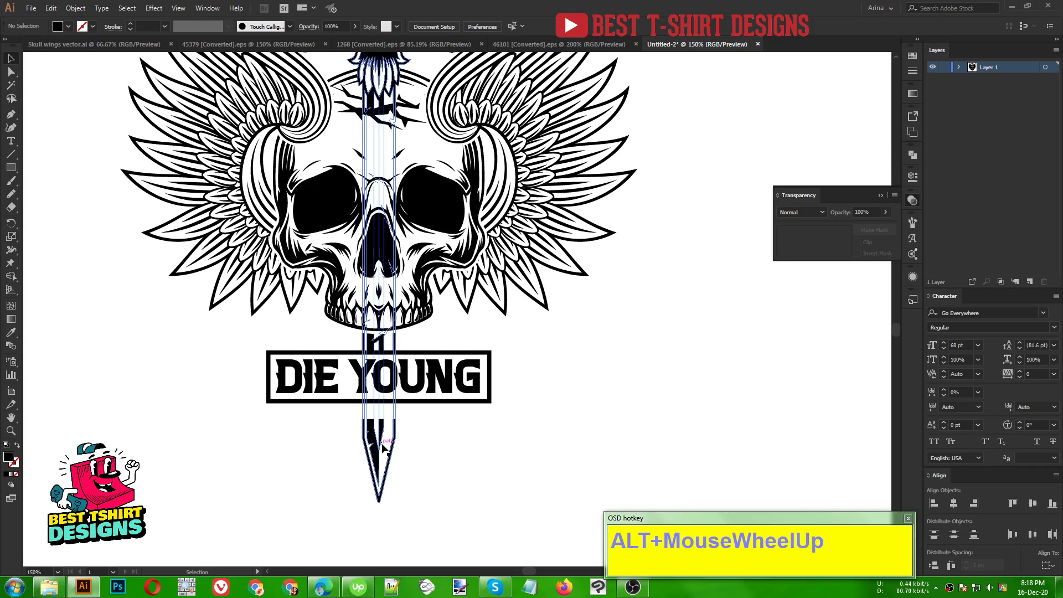
click(384, 448)
click(832, 246)
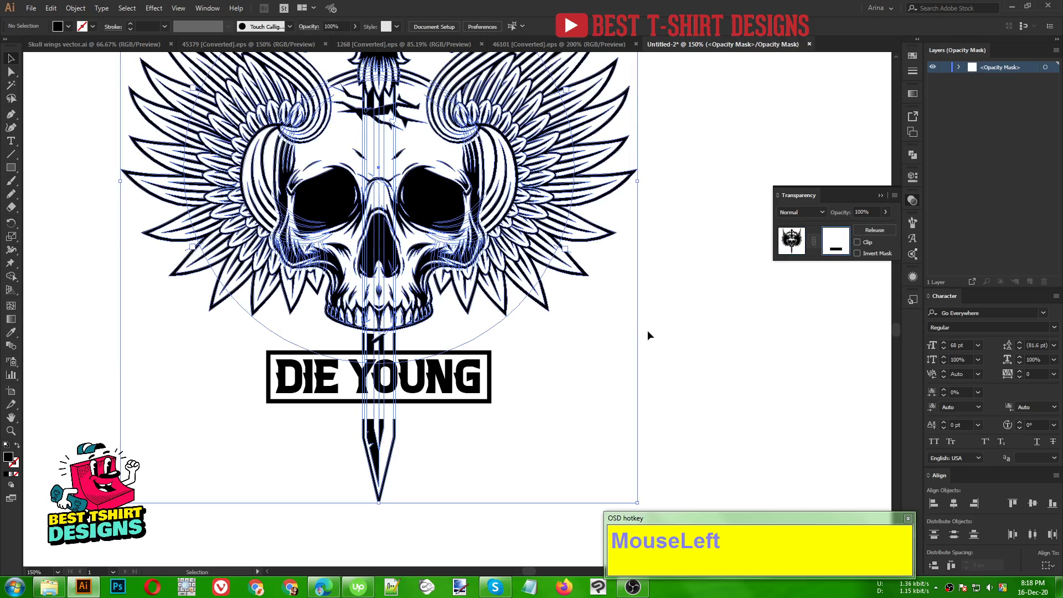
click(408, 415)
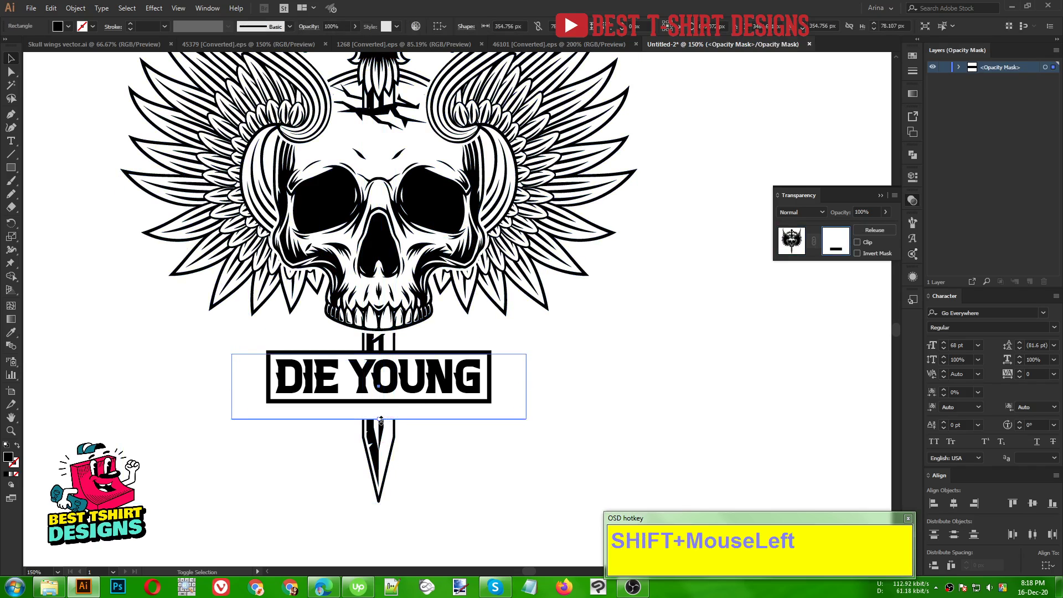
drag(379, 419, 437, 403)
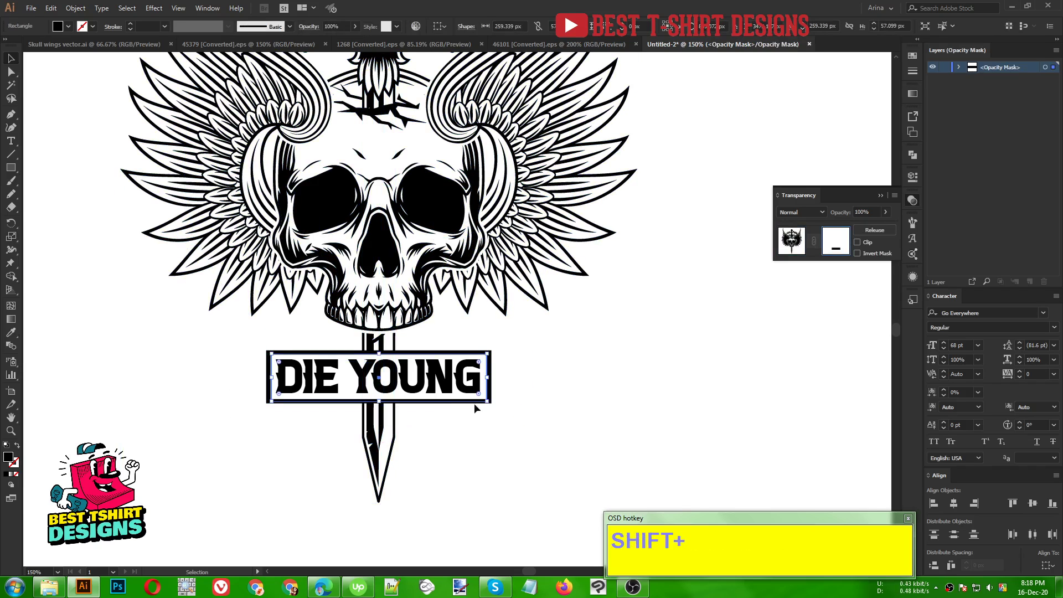
click(565, 404)
scroll(360, 374, up, 1)
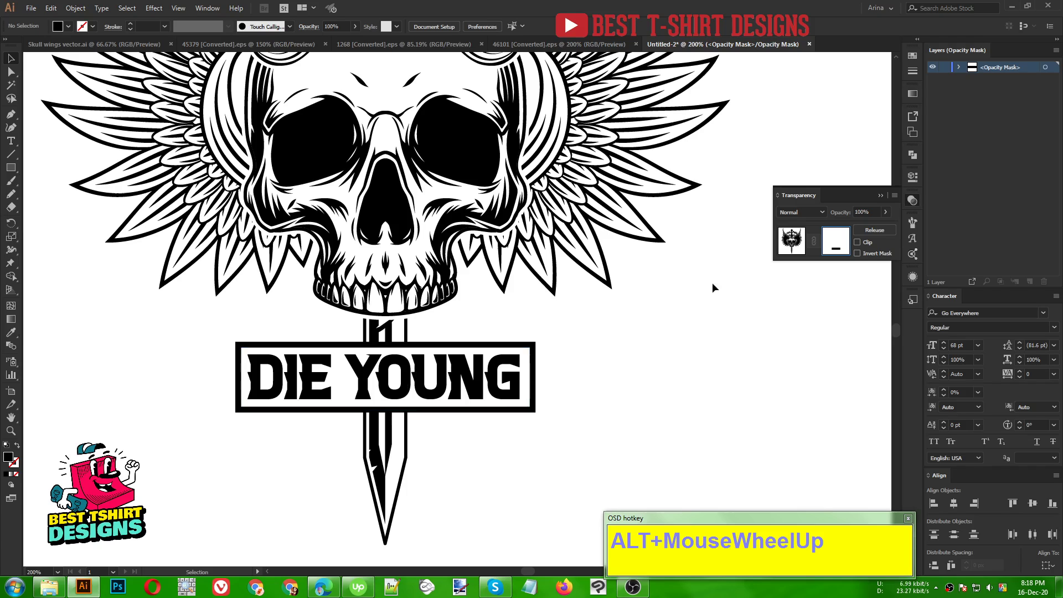
Nudge the mask rectangle up towards the skull's jaw and return to editing the artwork.
click(412, 399)
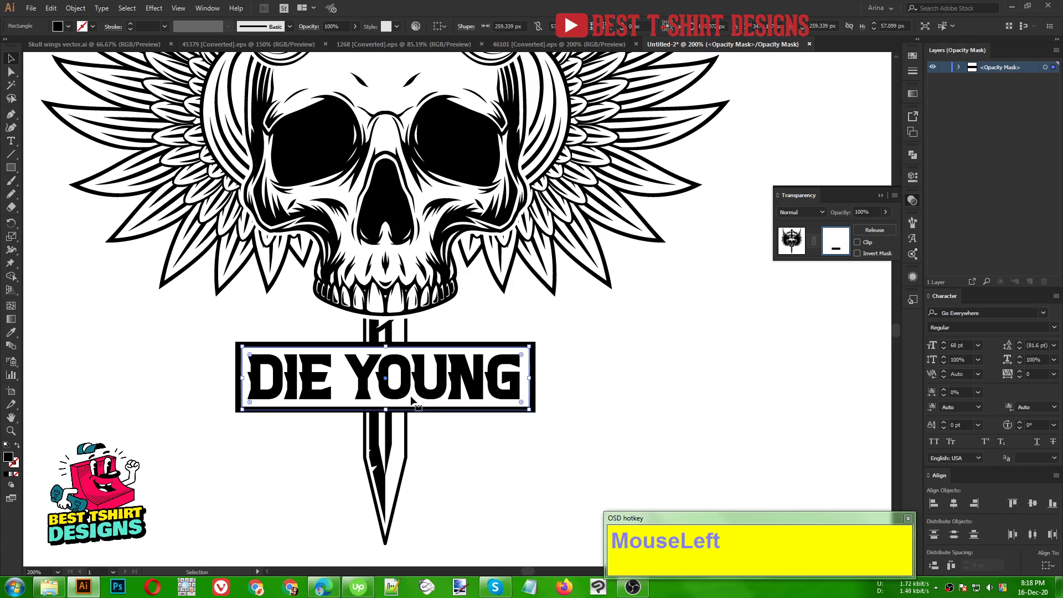
key(Up)
key(Up)
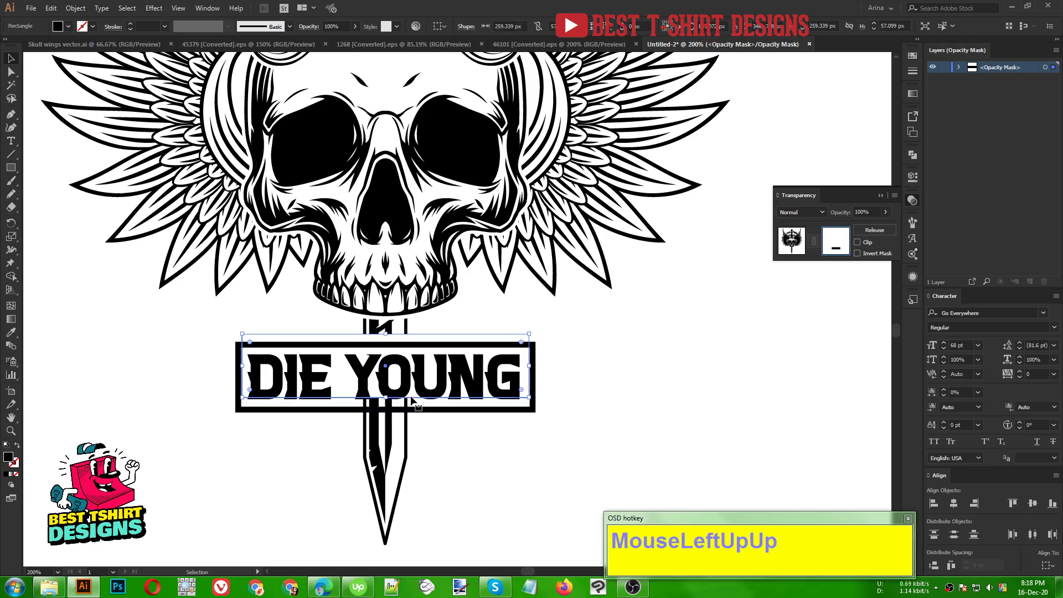
click(792, 240)
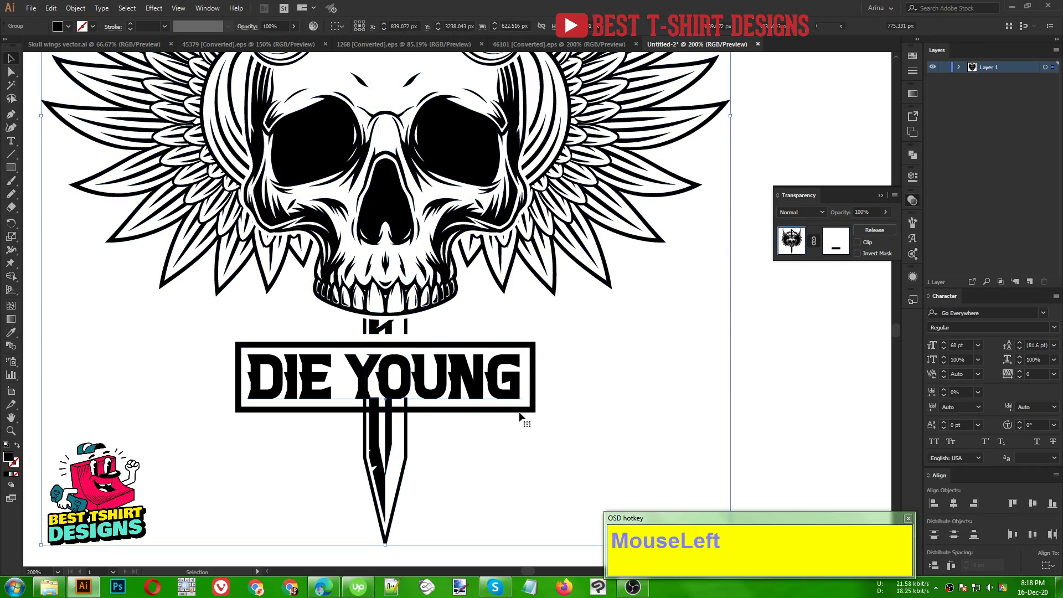
Nudge the DIE YOUNG text and its frame up to line up with the masked gap in the blade.
shift+click(535, 410)
shift+click(535, 402)
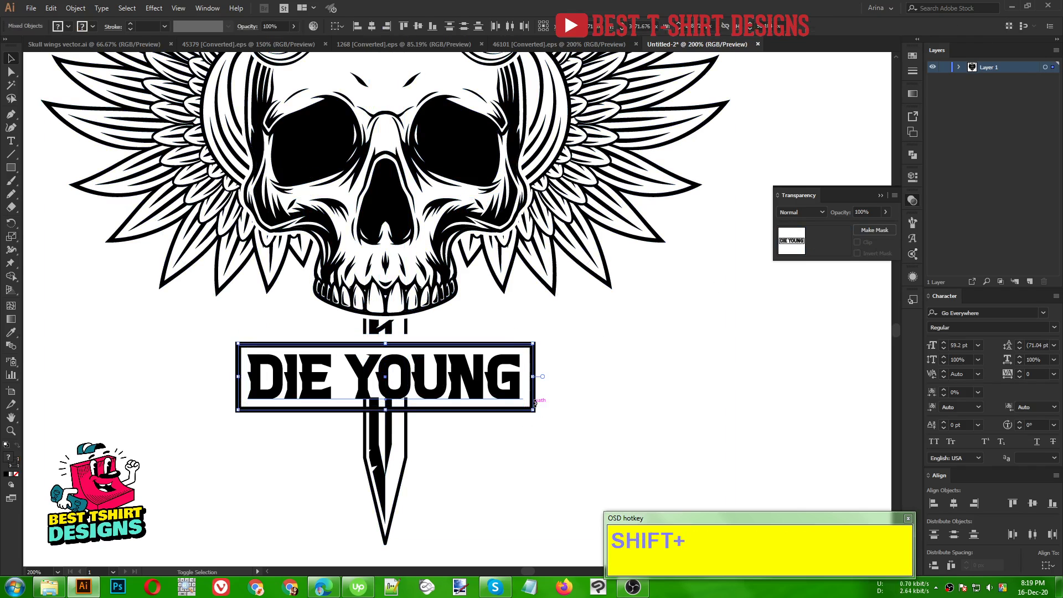
key(shift+Up)
key(Up)
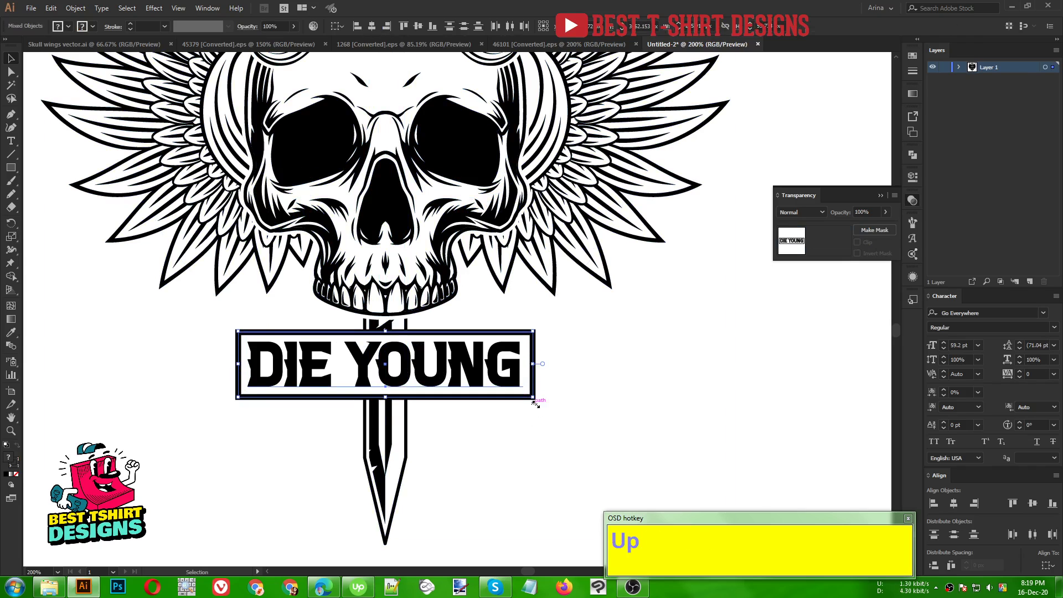
click(658, 407)
scroll(393, 430, down, 2)
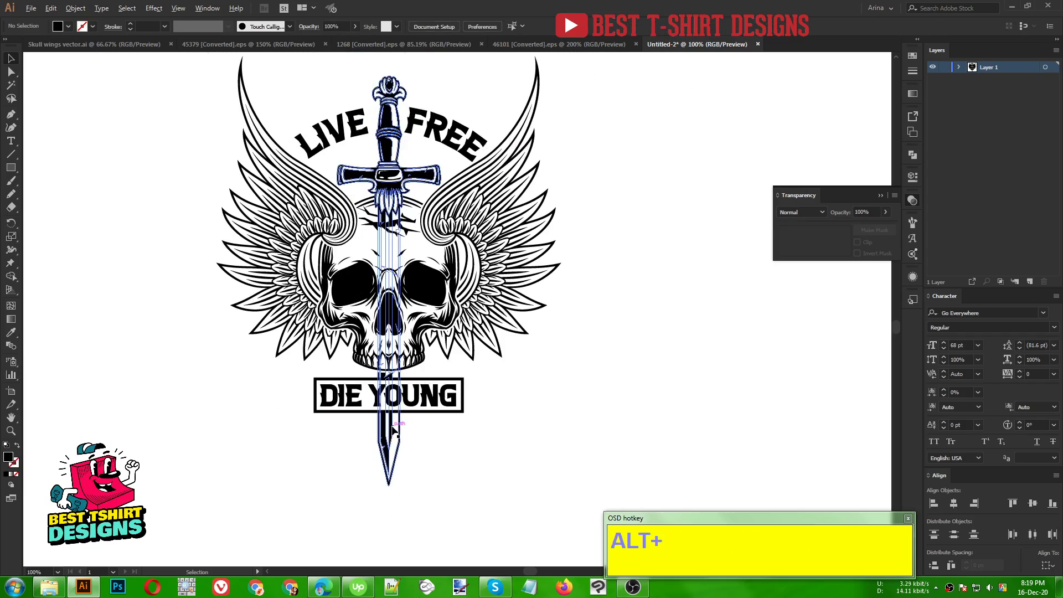
Isolate the sword group, shorten the blade by nudging its tip's anchor points up, and exit isolation.
double_click(387, 447)
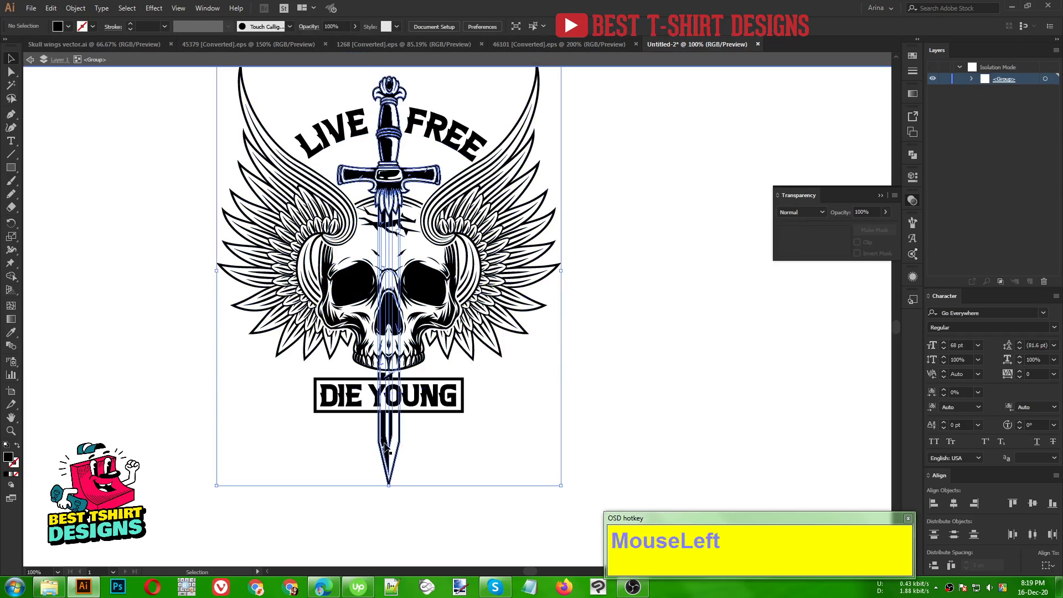
double_click(387, 448)
double_click(387, 447)
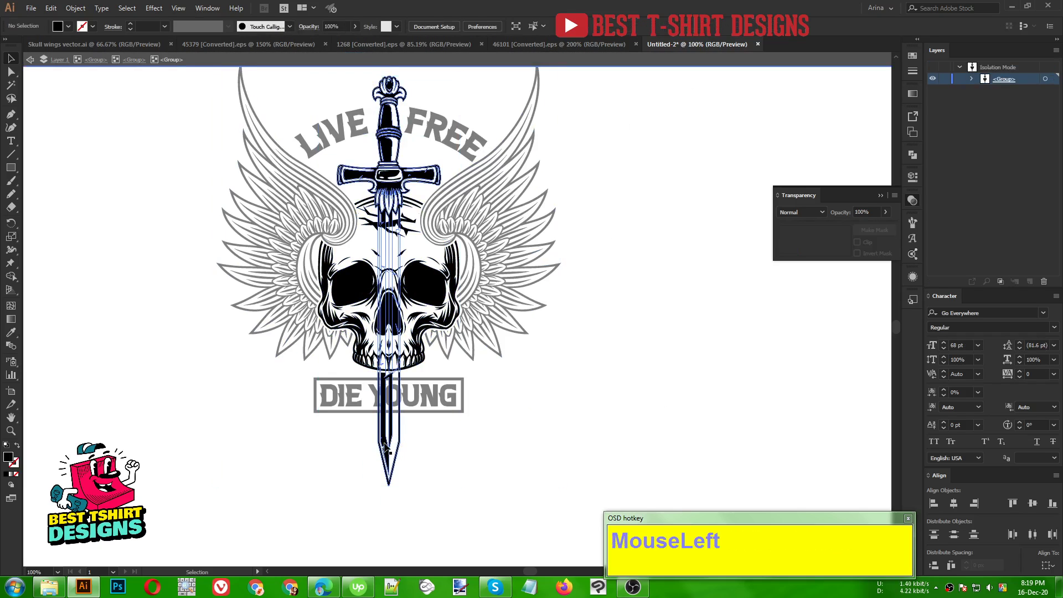
key(a)
drag(450, 501, 342, 433)
key(Up)
key(Up)
key(Up)
key(Up)
key(Up)
key(Up)
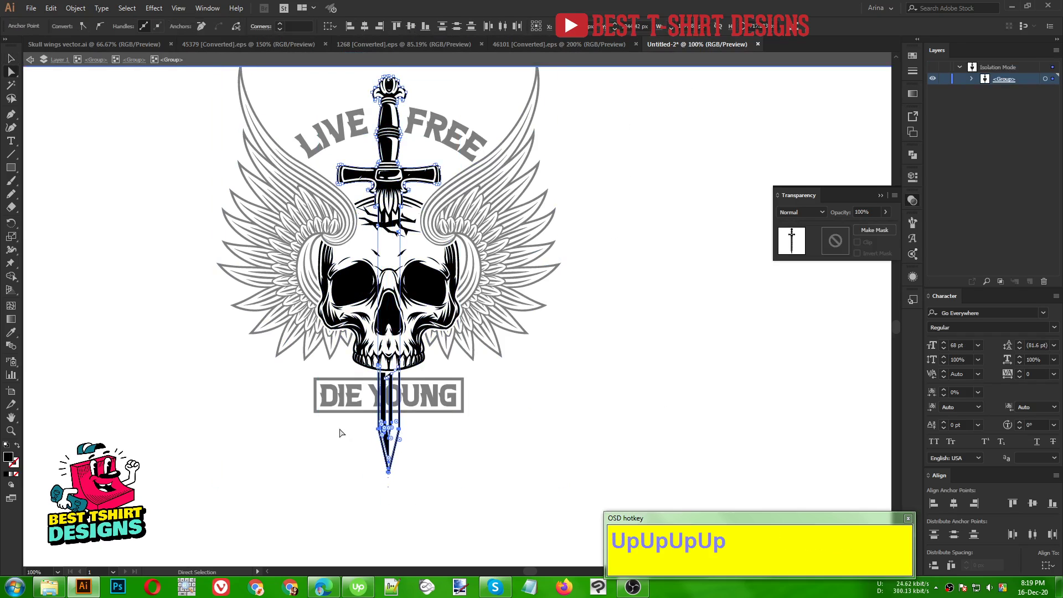
key(Up)
key(v)
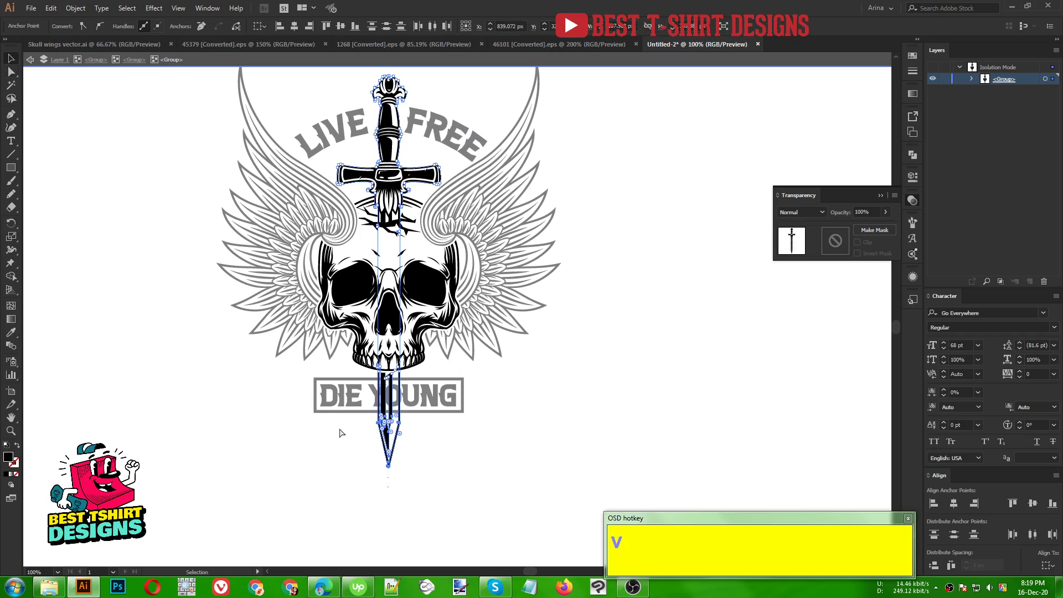
double_click(476, 437)
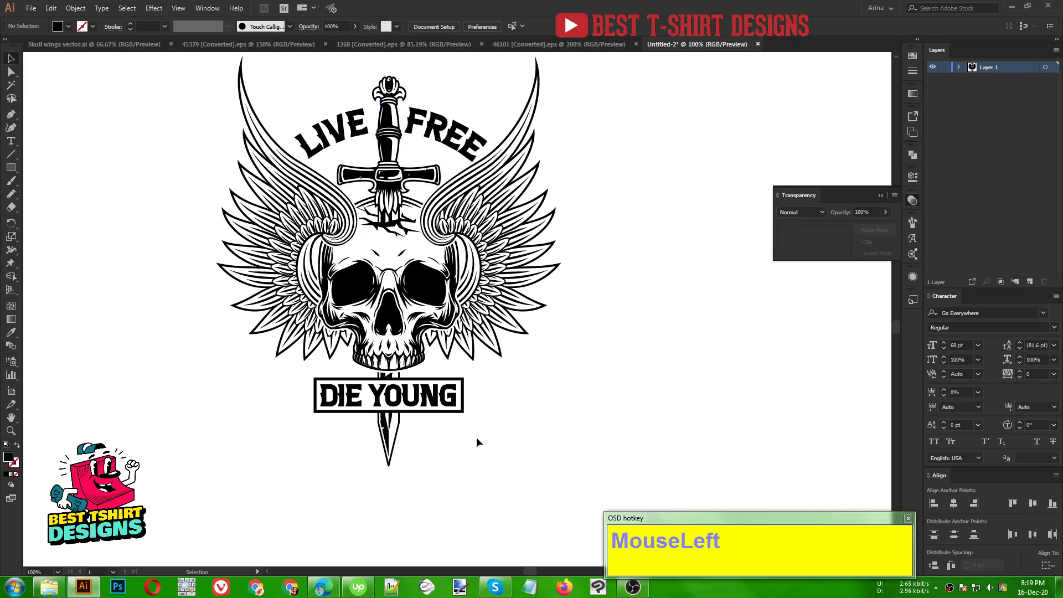
Examine the whole T-shirt design and its details, and view the source artwork in Skull wings vector.ai for comparison.
scroll(476, 436, up, 2)
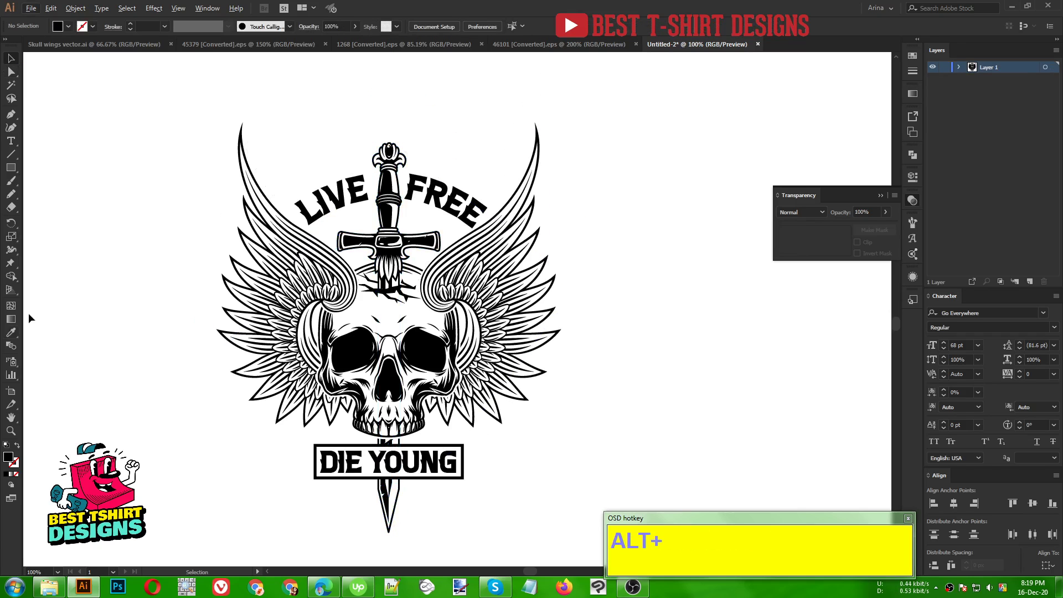
click(12, 431)
drag(177, 95, 582, 542)
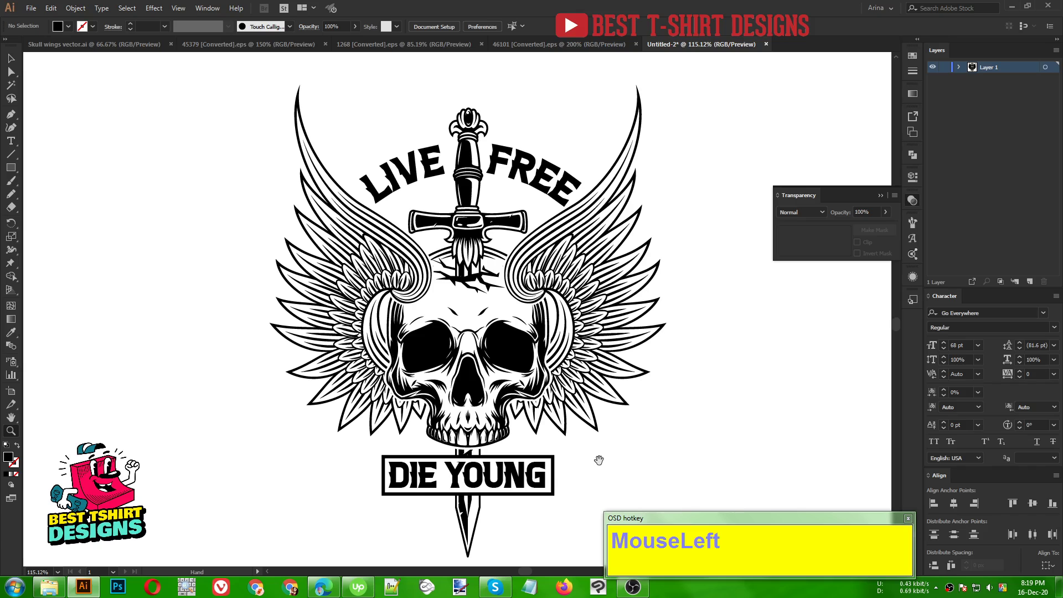
drag(599, 460, 443, 446)
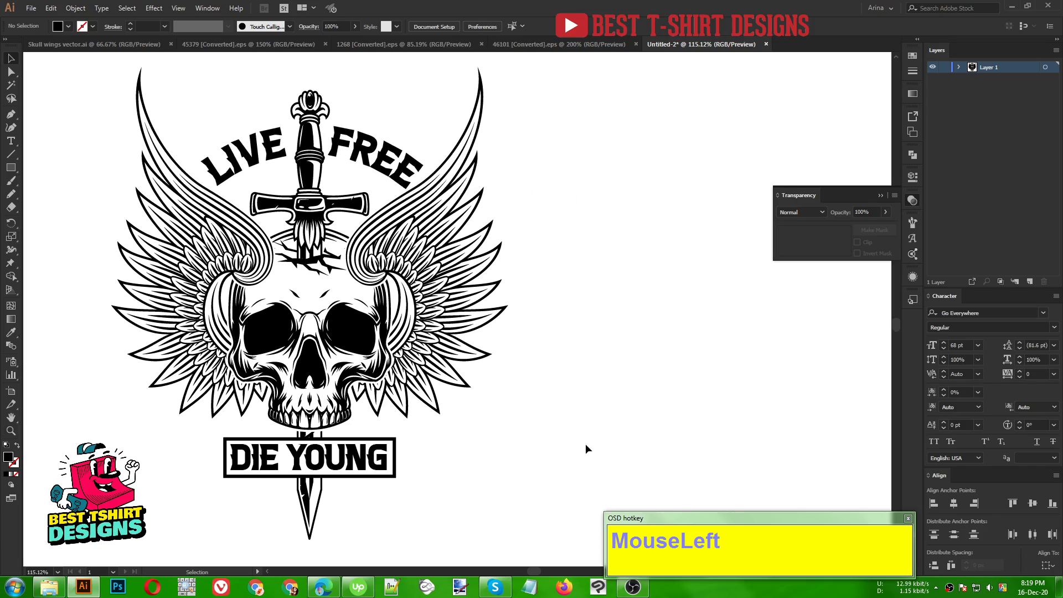
click(89, 45)
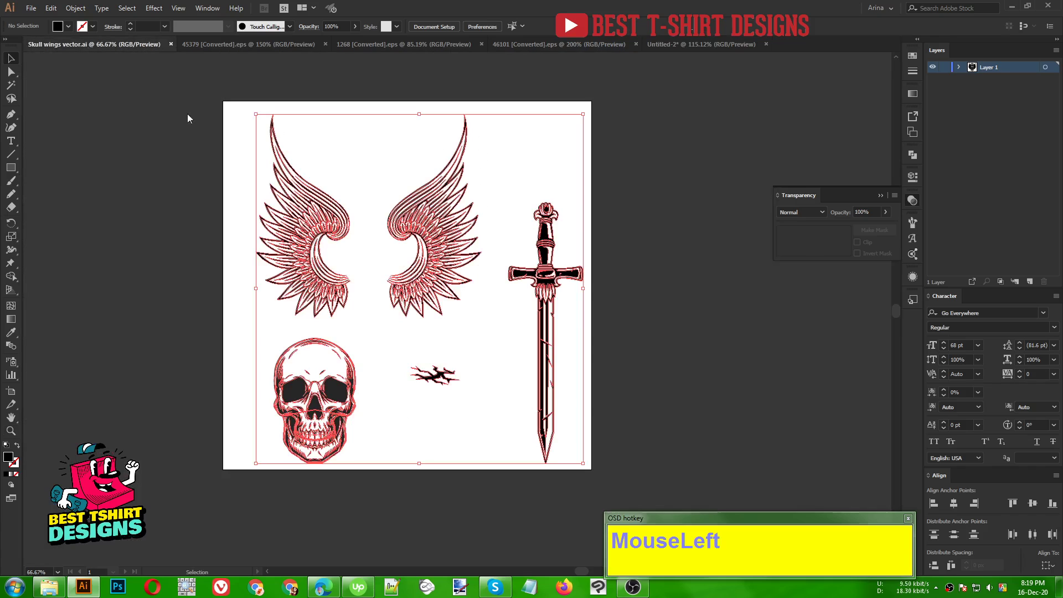
click(461, 337)
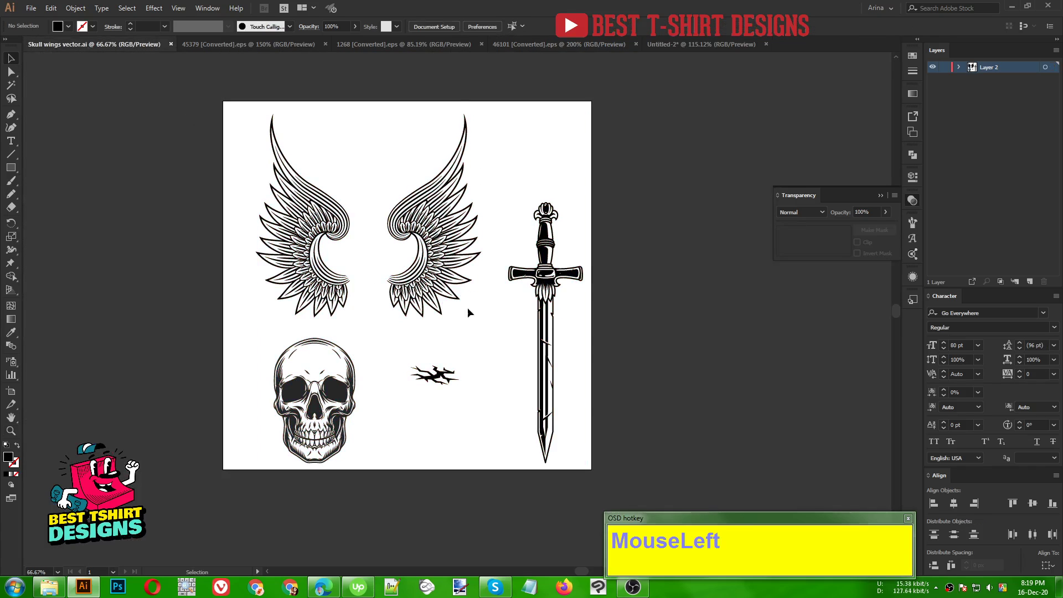
click(692, 40)
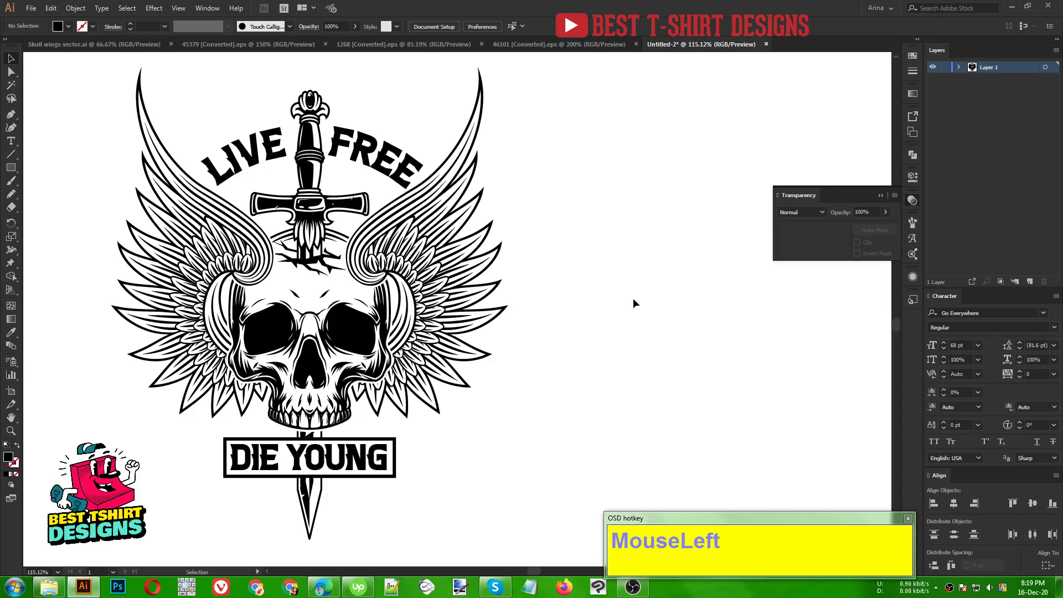
scroll(356, 268, up, 2)
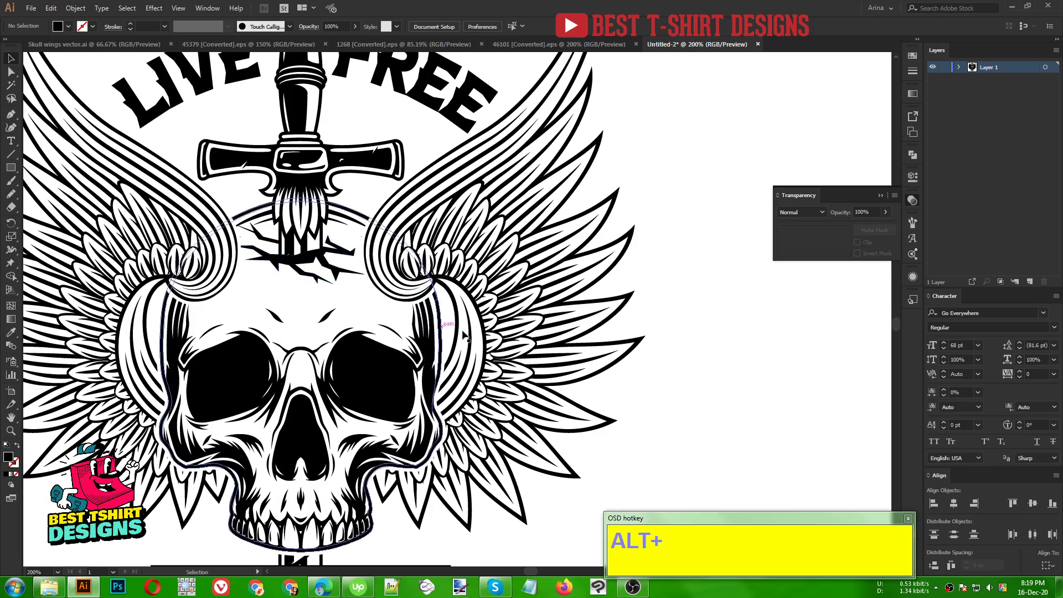
scroll(463, 334, down, 3)
click(562, 343)
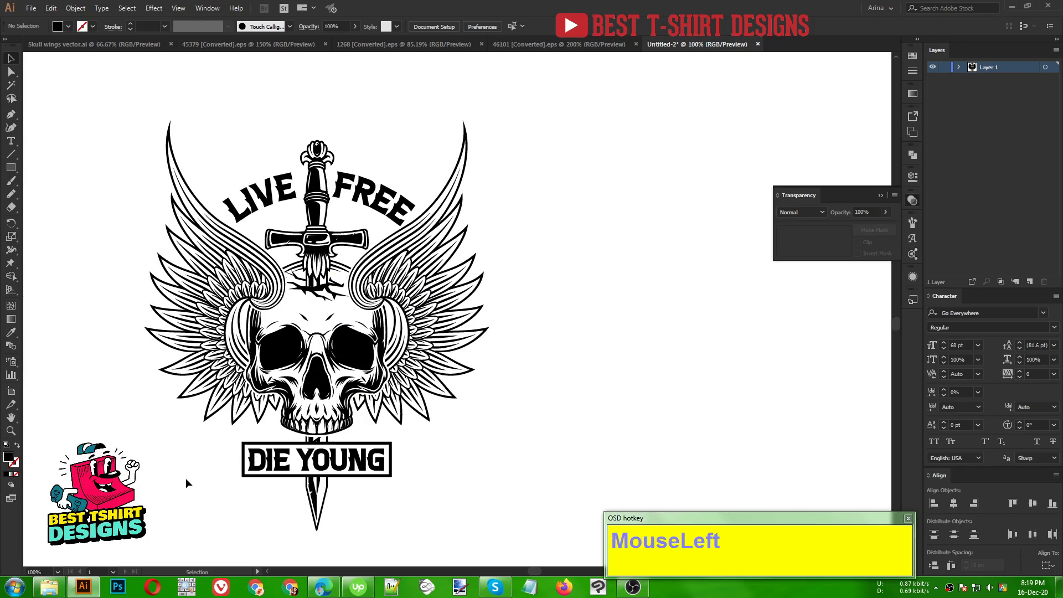
click(11, 431)
drag(114, 108, 527, 541)
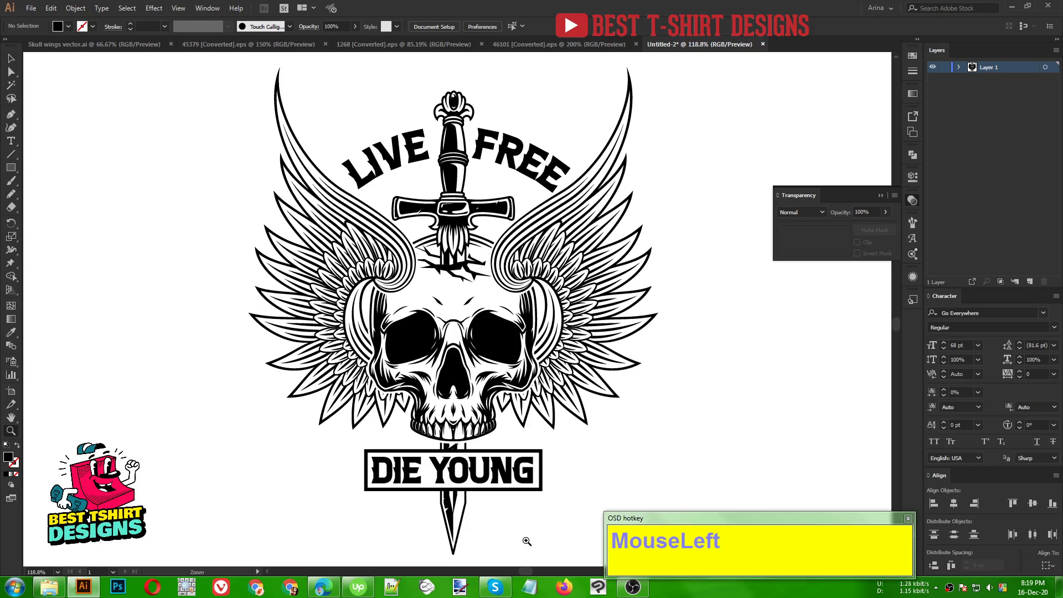